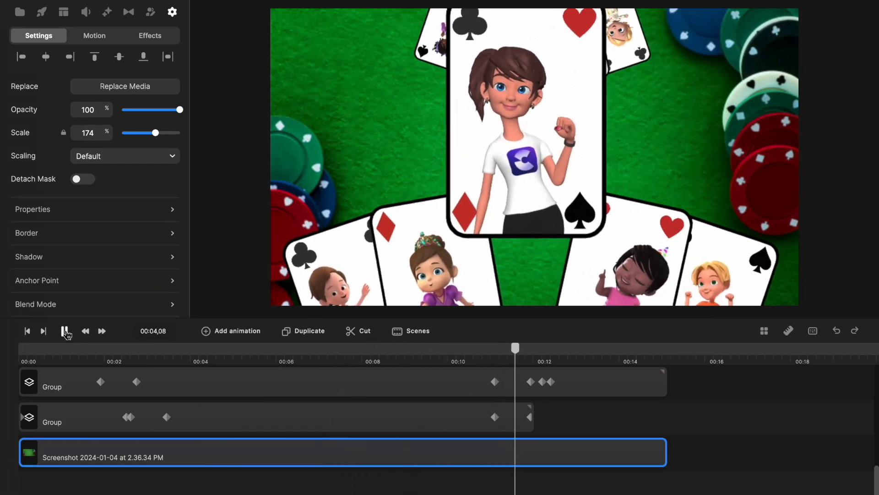
Stop playback and scrub through the timeline to review the card animation and its background clip
{"action": "left_click", "coordinate": [65, 334]}
{"action": "left_click_drag", "start_coordinate": [609, 352], "coordinate": [650, 358]}
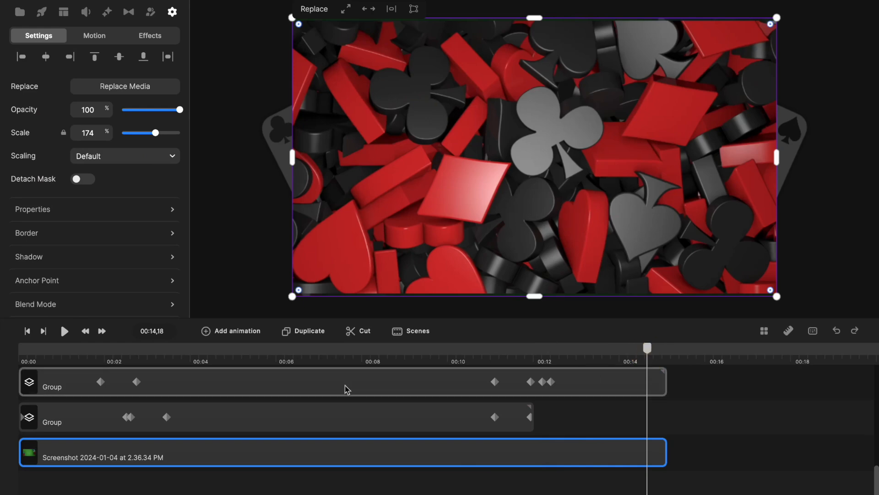
{"action": "left_click_drag", "start_coordinate": [647, 350], "coordinate": [630, 391]}
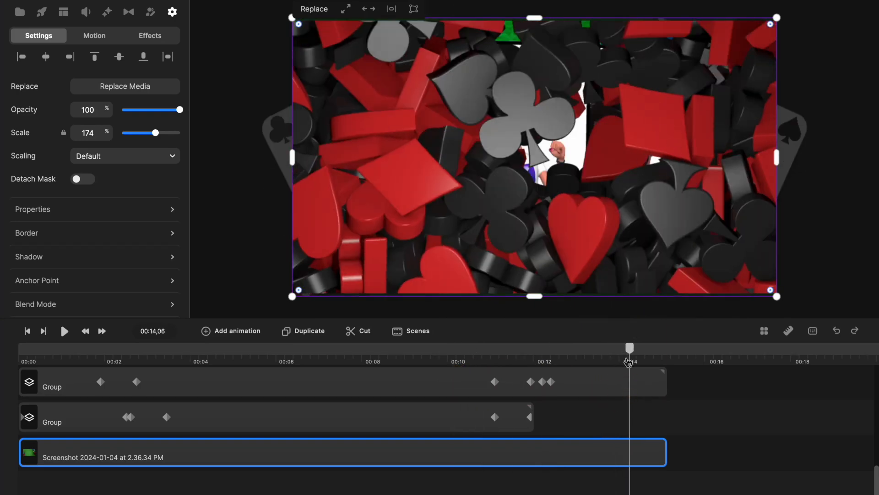
{"action": "left_click_drag", "start_coordinate": [629, 353], "coordinate": [461, 367]}
{"action": "left_click", "coordinate": [236, 413]}
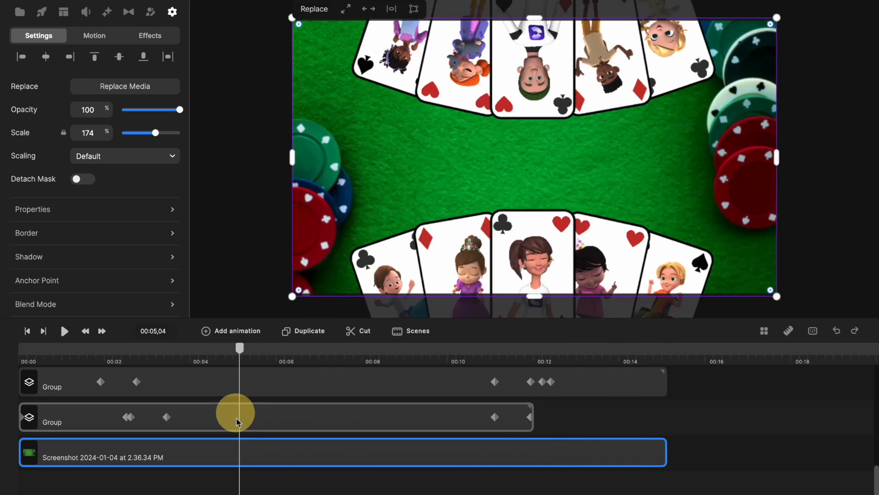
{"action": "left_click", "coordinate": [256, 453]}
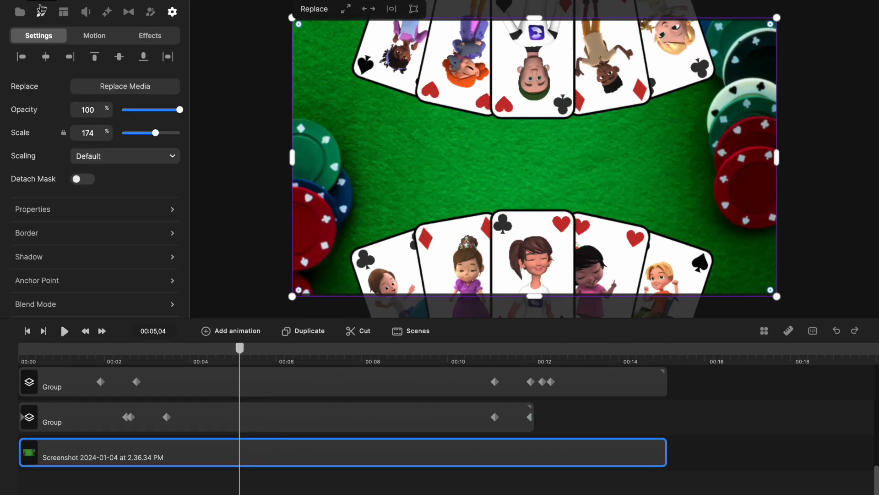
Browse the Pixabay stock images for "poker background" and return to the project's own media
{"action": "left_click", "coordinate": [24, 16]}
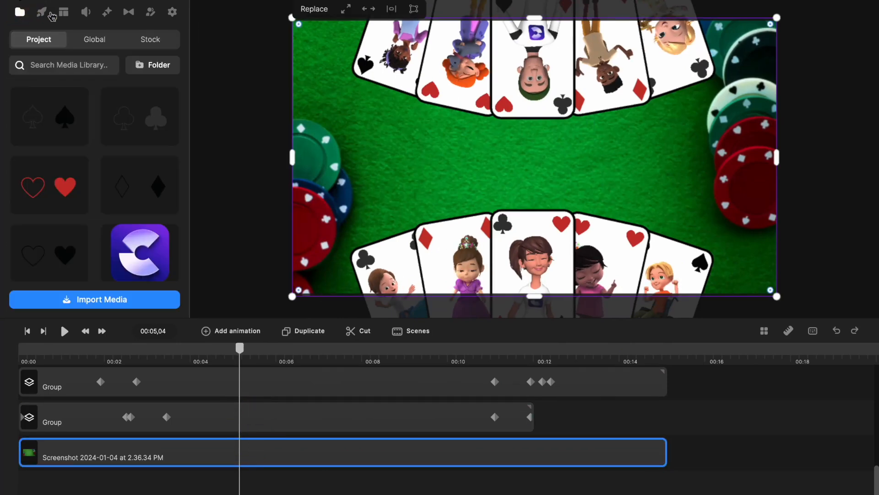
{"action": "left_click", "coordinate": [153, 39]}
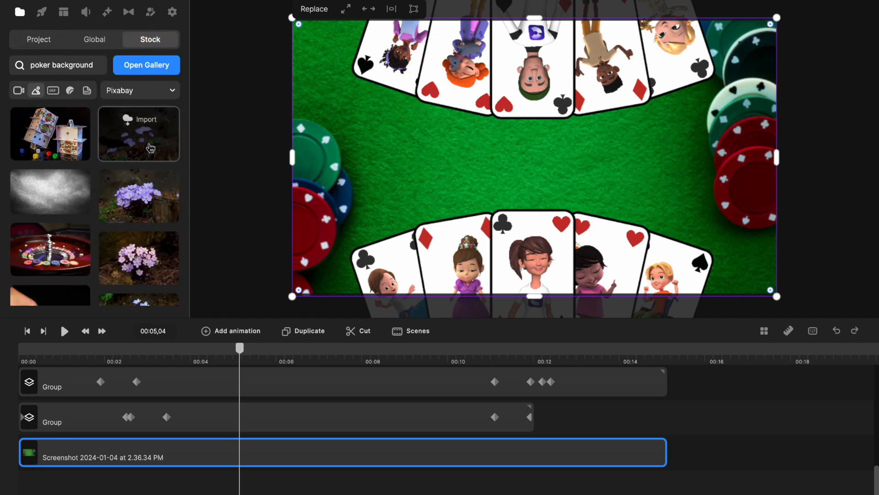
{"action": "mouse_move", "coordinate": [144, 153]}
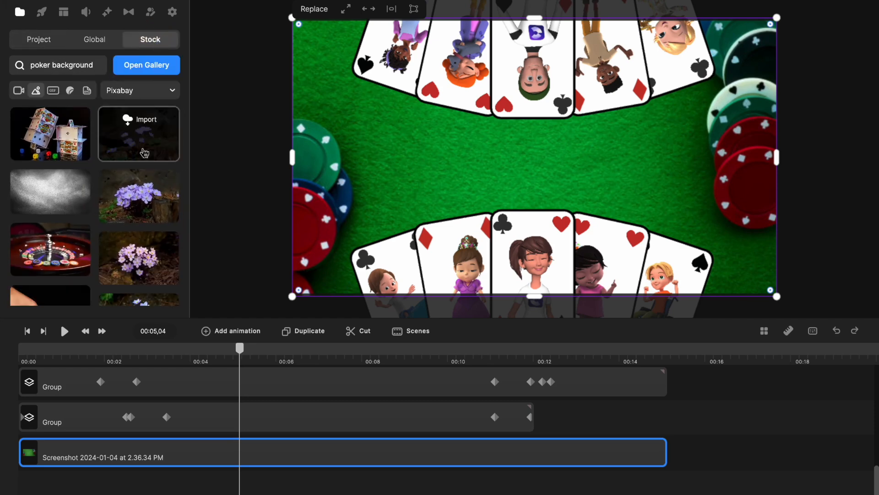
{"action": "scroll", "coordinate": [145, 152], "scroll_direction": "down", "scroll_amount": 5}
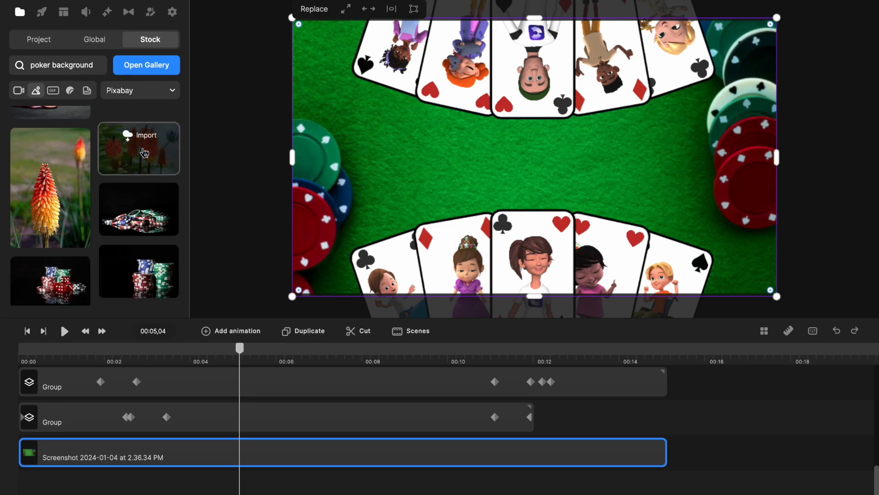
{"action": "scroll", "coordinate": [144, 153], "scroll_direction": "down", "scroll_amount": 10}
{"action": "scroll", "coordinate": [144, 152], "scroll_direction": "down", "scroll_amount": 10}
{"action": "scroll", "coordinate": [145, 153], "scroll_direction": "down", "scroll_amount": 10}
{"action": "scroll", "coordinate": [144, 152], "scroll_direction": "down", "scroll_amount": 8}
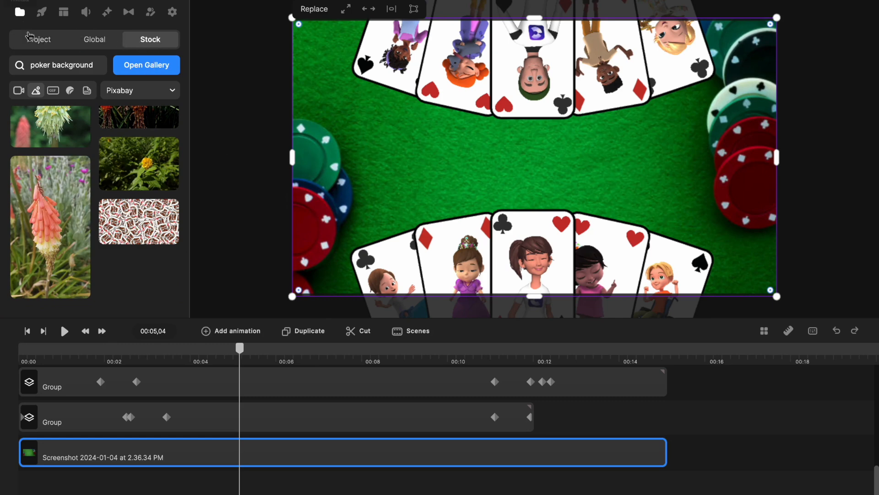
{"action": "left_click", "coordinate": [32, 39]}
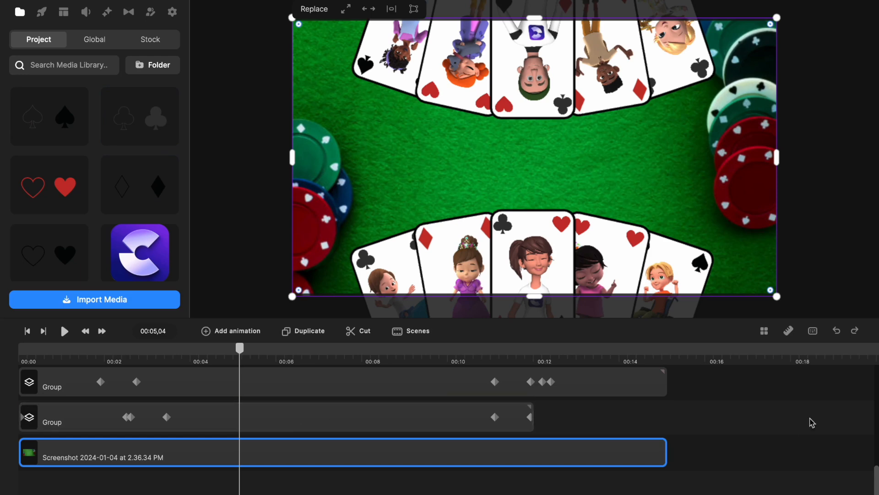
Go to 00:20,25 in the empty part of the timeline and set the canvas color to light pink efc4c4
{"action": "left_click", "coordinate": [718, 356]}
{"action": "scroll", "coordinate": [553, 446], "scroll_direction": "right", "scroll_amount": 5}
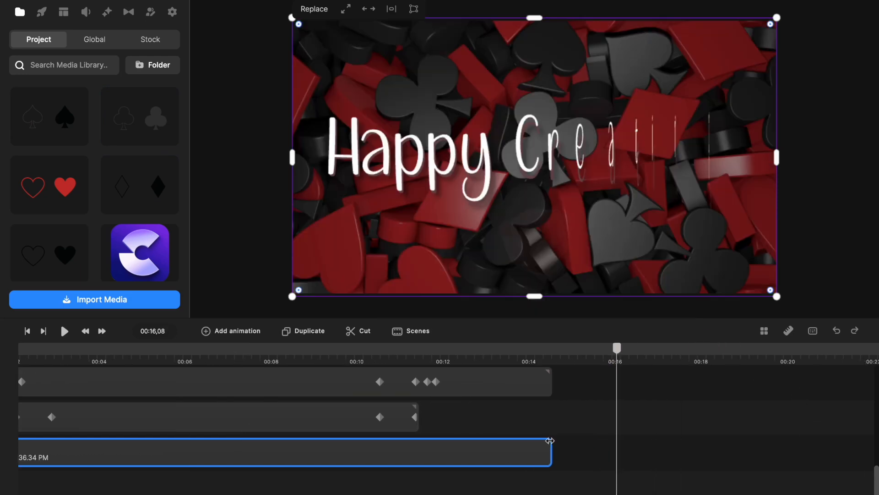
{"action": "left_click", "coordinate": [689, 356]}
{"action": "scroll", "coordinate": [509, 442], "scroll_direction": "right", "scroll_amount": 5}
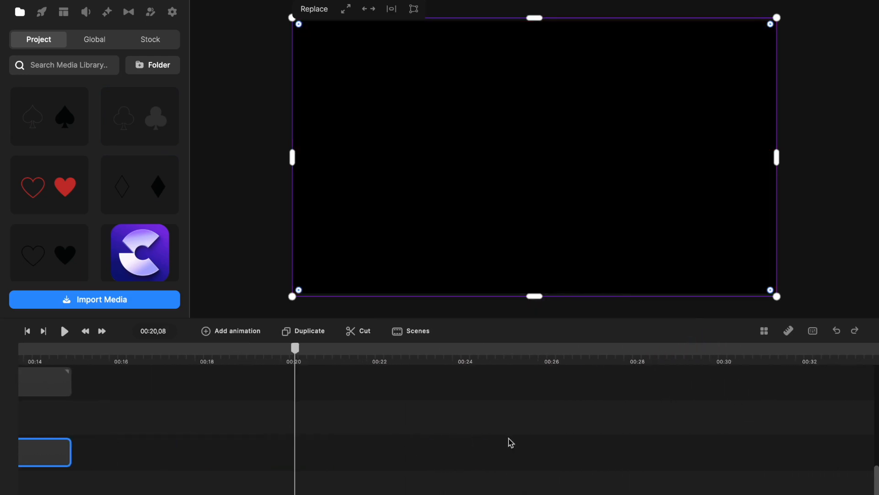
{"action": "left_click", "coordinate": [320, 351]}
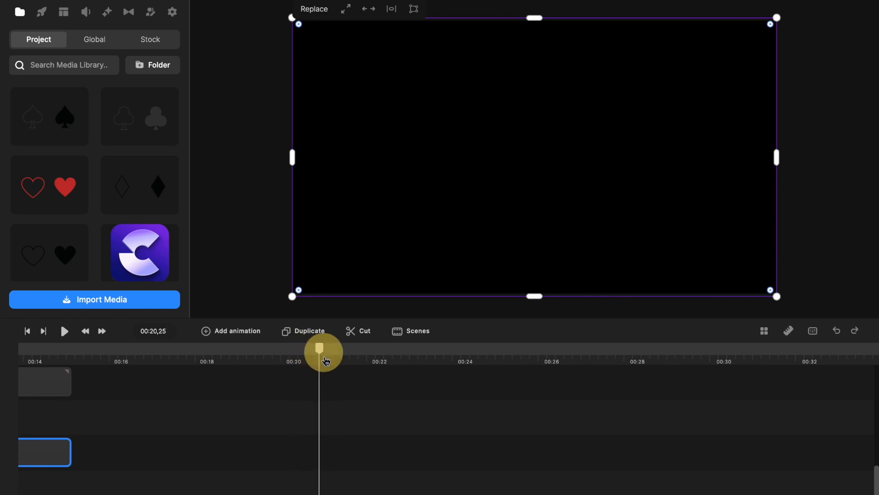
{"action": "left_click", "coordinate": [365, 405]}
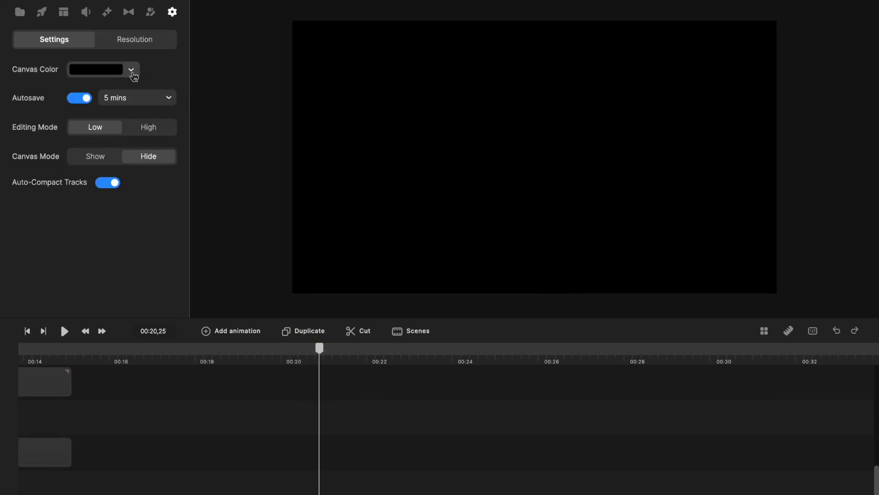
{"action": "left_click", "coordinate": [131, 69]}
{"action": "left_click", "coordinate": [165, 106]}
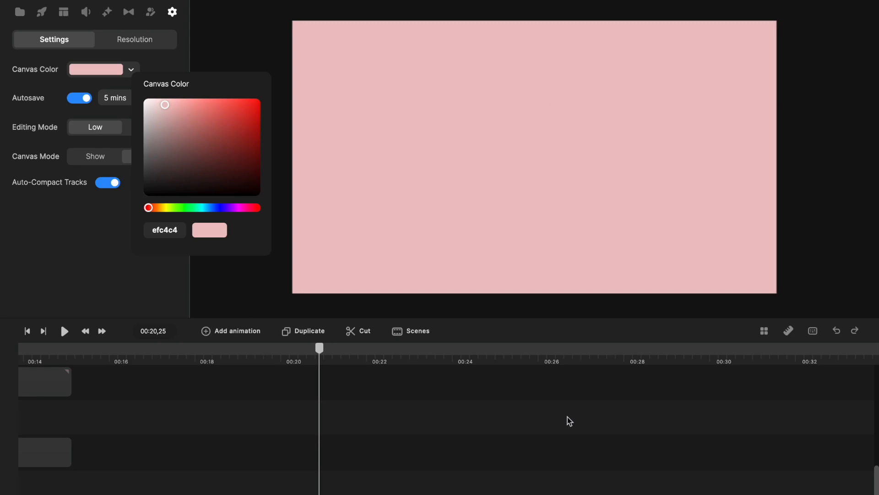
{"action": "left_click", "coordinate": [303, 435]}
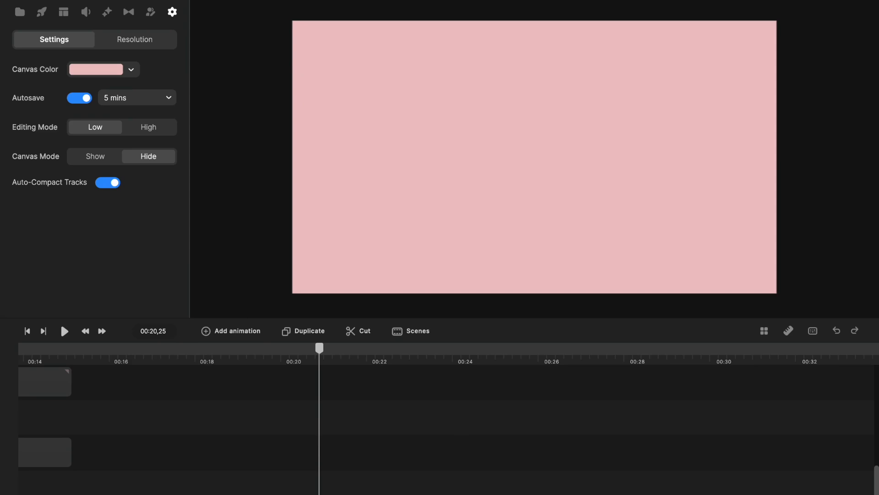
Add a rectangle and resize it to an upright playing-card shape with a scale of about 18%
{"action": "left_click", "coordinate": [236, 1]}
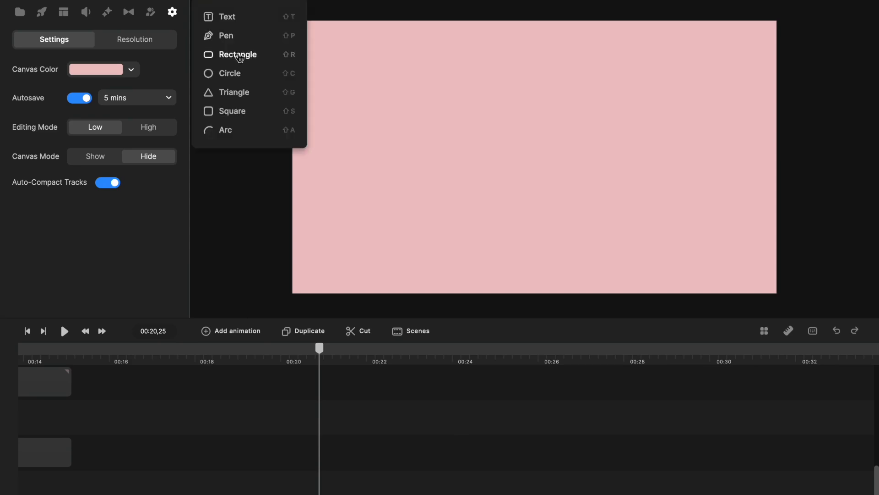
{"action": "left_click", "coordinate": [238, 55]}
{"action": "left_click", "coordinate": [670, 225]}
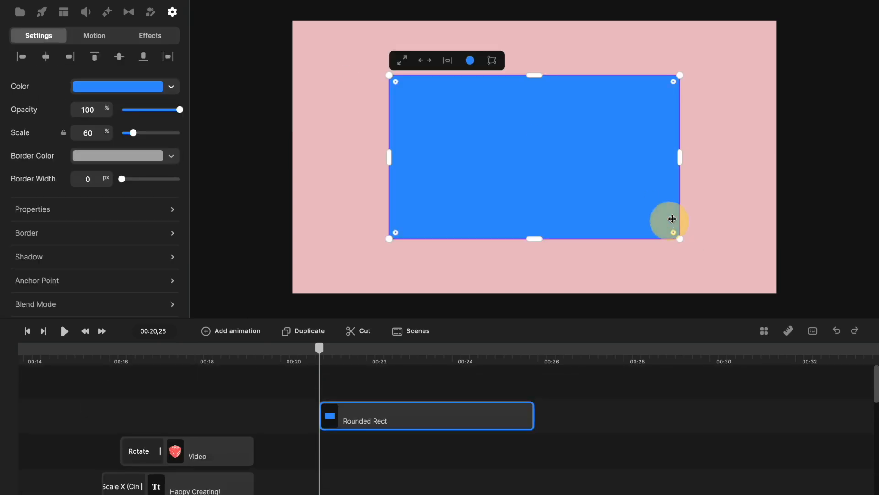
{"action": "left_click_drag", "start_coordinate": [681, 161], "coordinate": [488, 165]}
{"action": "left_click_drag", "start_coordinate": [489, 240], "coordinate": [477, 222]}
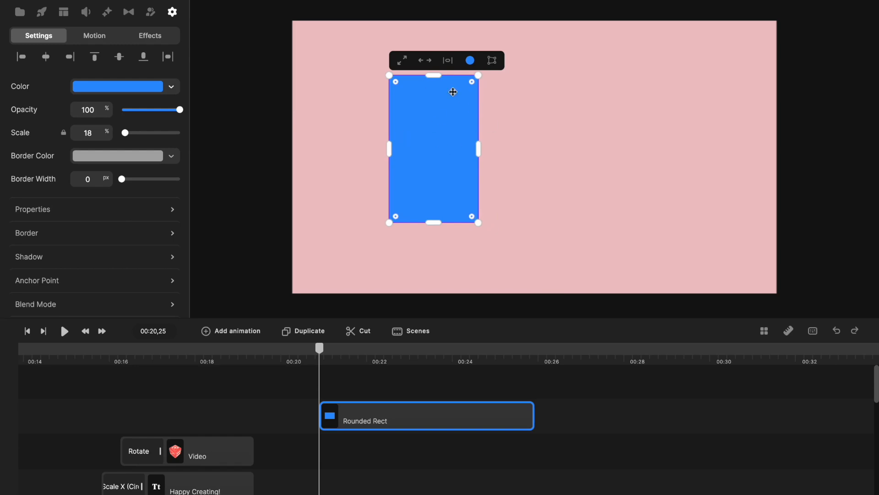
{"action": "left_click", "coordinate": [540, 154]}
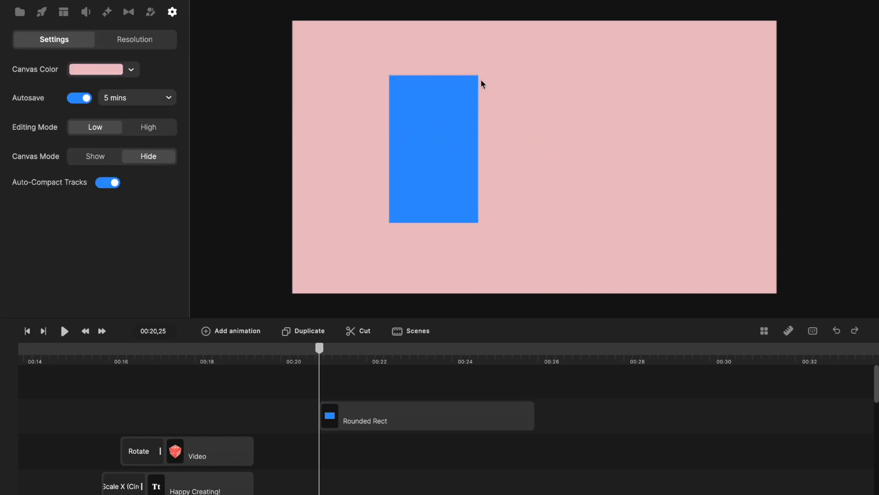
Round all four corners of the blue rectangle slightly and shift it a little towards the canvas's centre
{"action": "left_click", "coordinate": [470, 84]}
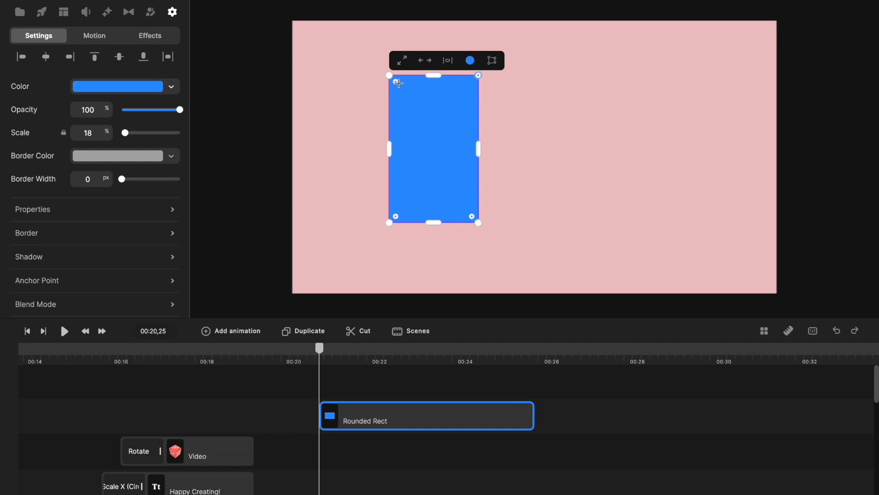
{"action": "left_click_drag", "start_coordinate": [397, 83], "coordinate": [398, 84]}
{"action": "left_click", "coordinate": [572, 113]}
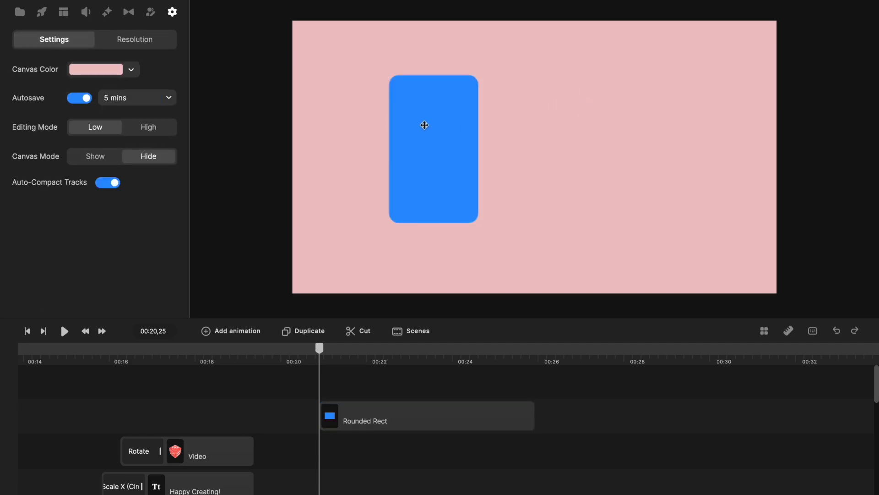
{"action": "left_click_drag", "start_coordinate": [425, 125], "coordinate": [440, 136]}
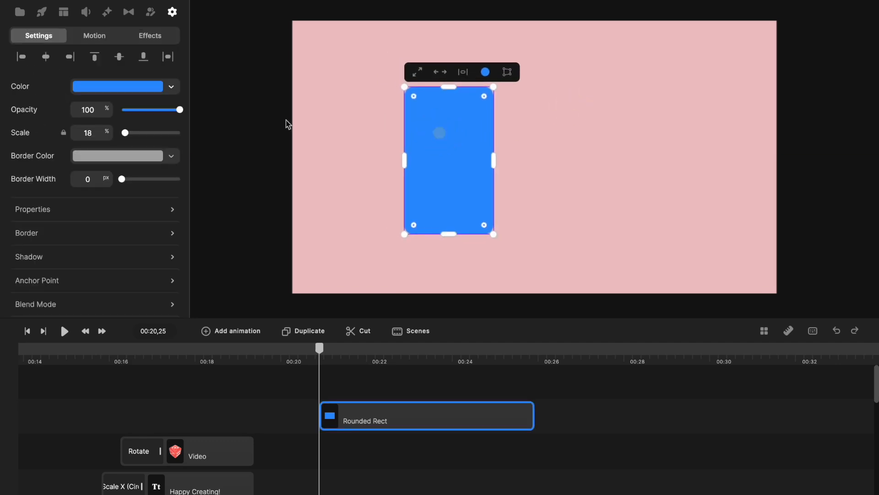
Give the card rectangle a white ffffff fill and a black border 4 px wide
{"action": "left_click", "coordinate": [168, 86]}
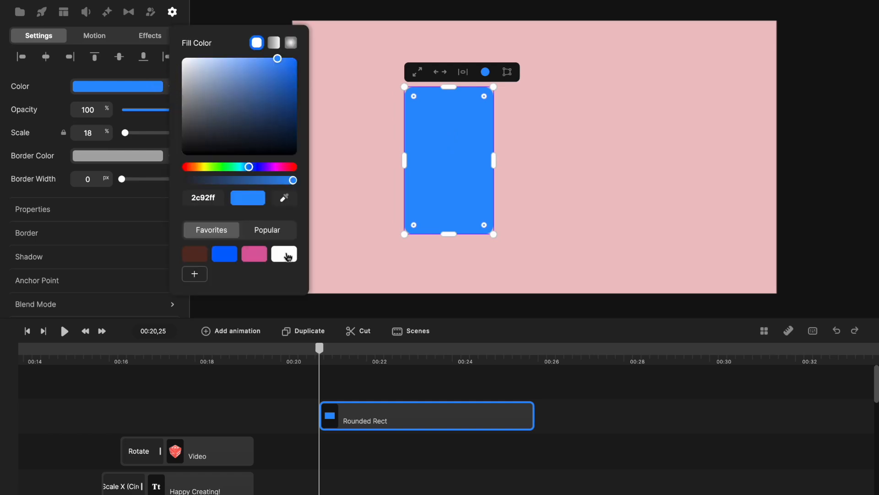
{"action": "left_click", "coordinate": [282, 259]}
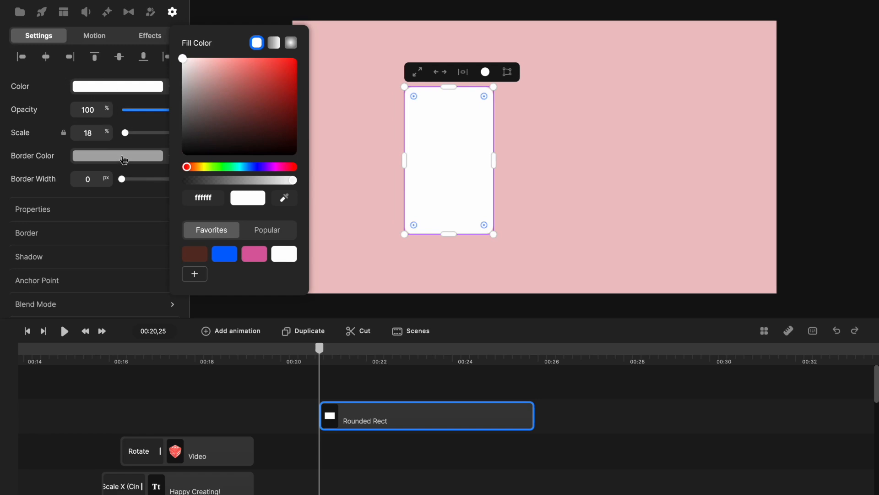
{"action": "left_click", "coordinate": [123, 159]}
{"action": "left_click_drag", "start_coordinate": [143, 224], "coordinate": [118, 236]}
{"action": "left_click", "coordinate": [87, 177]}
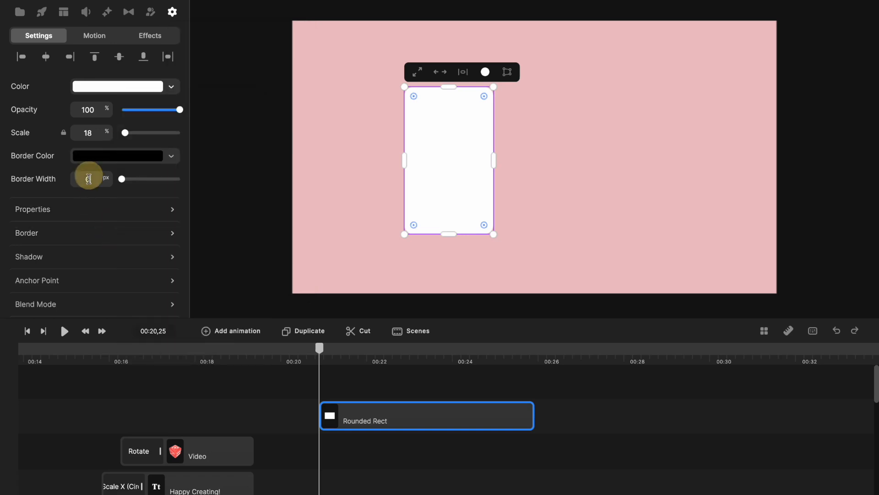
{"action": "left_click_drag", "start_coordinate": [106, 179], "coordinate": [118, 183]}
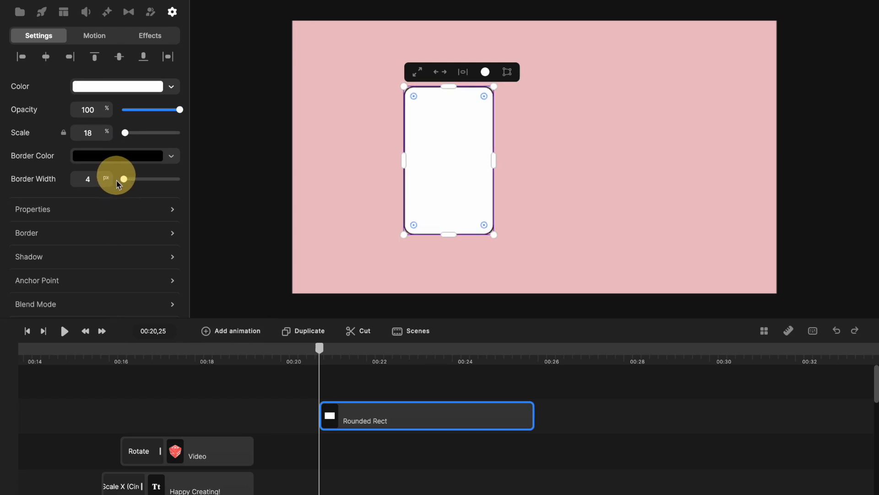
{"action": "left_click", "coordinate": [564, 188]}
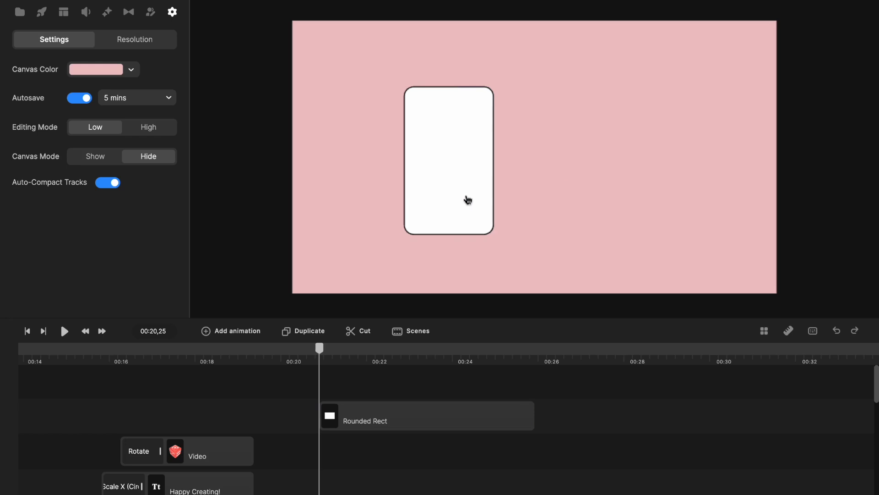
Move the Rounded Rect clip to start at about 00:24 and extend its end past 00:40
{"action": "scroll", "coordinate": [513, 426], "scroll_direction": "right", "scroll_amount": 10}
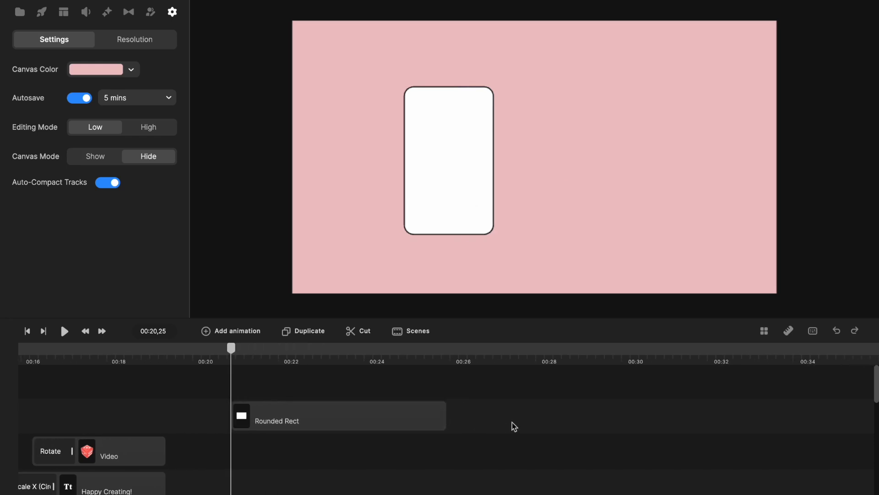
{"action": "scroll", "coordinate": [512, 422], "scroll_direction": "left", "scroll_amount": 7}
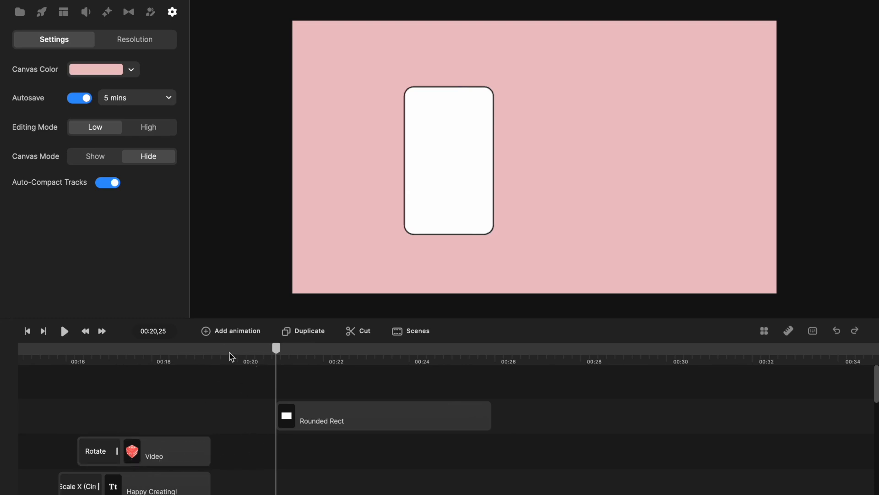
{"action": "scroll", "coordinate": [240, 438], "scroll_direction": "right", "scroll_amount": 11}
{"action": "left_click_drag", "start_coordinate": [197, 424], "coordinate": [338, 422]}
{"action": "left_click_drag", "start_coordinate": [392, 416], "coordinate": [864, 416]}
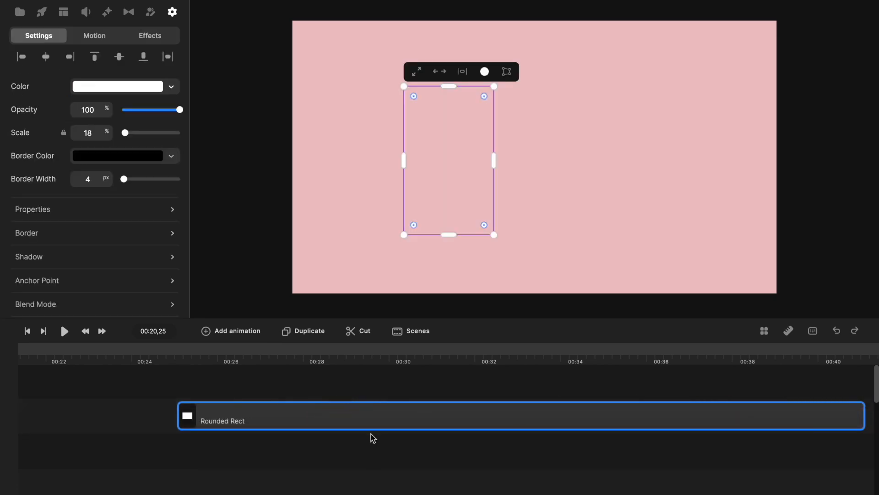
{"action": "left_click_drag", "start_coordinate": [358, 428], "coordinate": [325, 428]}
{"action": "scroll", "coordinate": [325, 429], "scroll_direction": "right", "scroll_amount": 8}
{"action": "left_click_drag", "start_coordinate": [644, 417], "coordinate": [814, 405]}
{"action": "scroll", "coordinate": [524, 433], "scroll_direction": "left", "scroll_amount": 15}
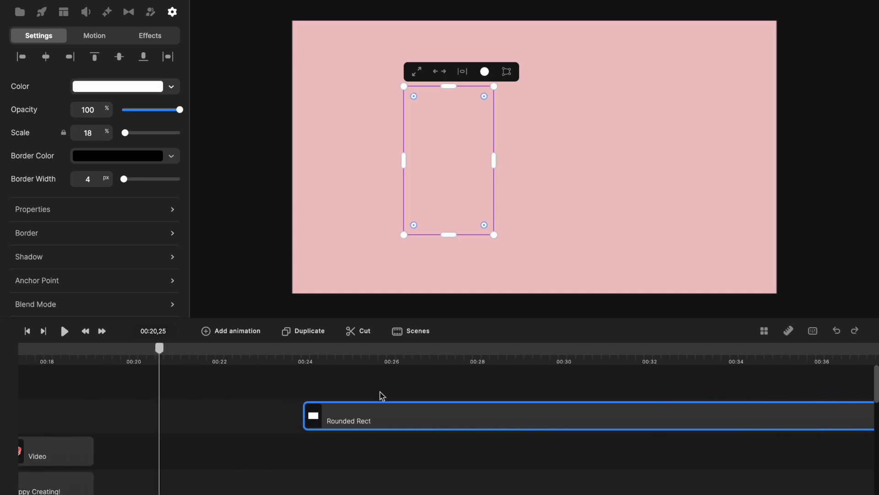
Duplicate the card rectangle with the playhead at 00:24,05 and select the lower of the two clips
{"action": "left_click", "coordinate": [303, 353]}
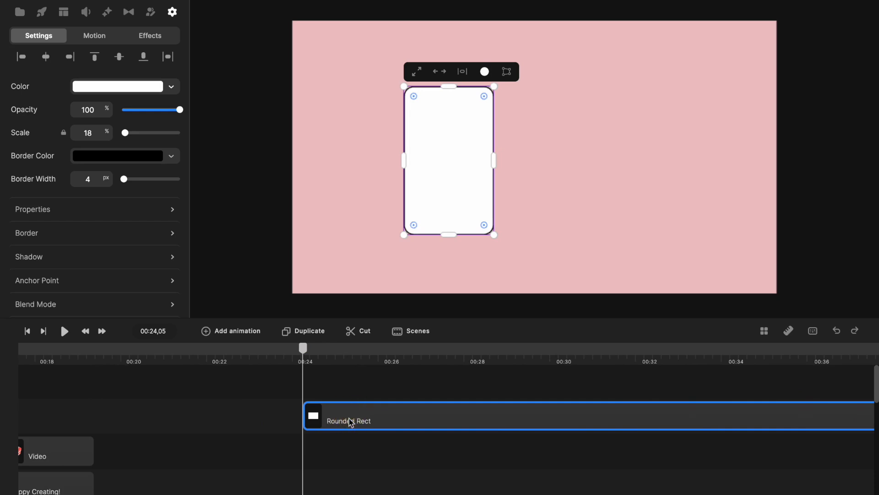
{"action": "key", "text": "ctrl+d"}
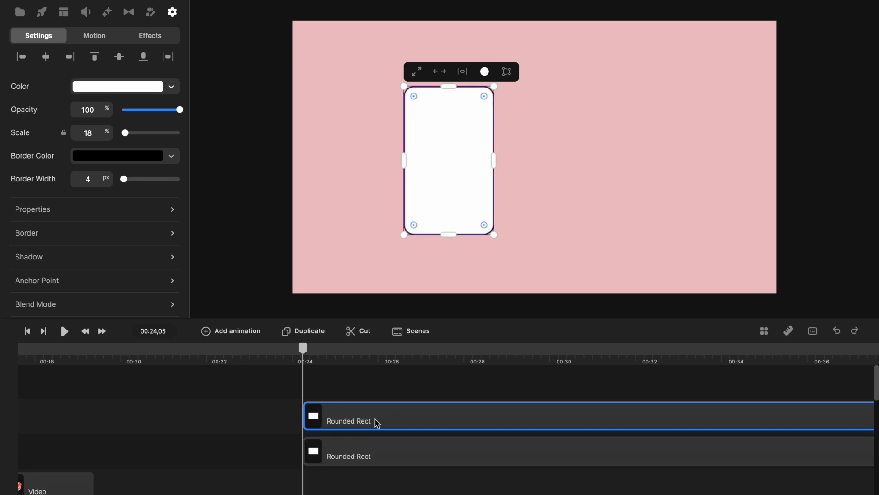
{"action": "left_click", "coordinate": [354, 457]}
{"action": "double_click", "coordinate": [354, 457]}
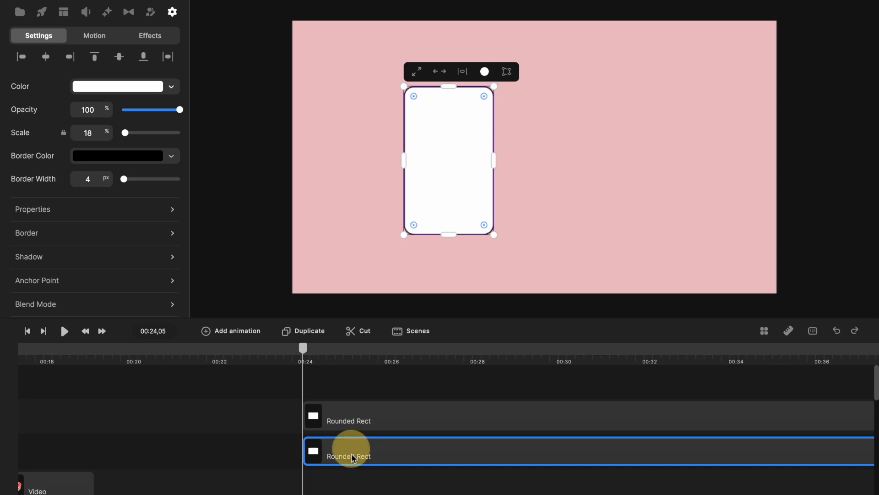
Rename the lower Rounded Rect clip as mask and select the upper Rounded Rect clip
{"action": "type", "text": "mask"}
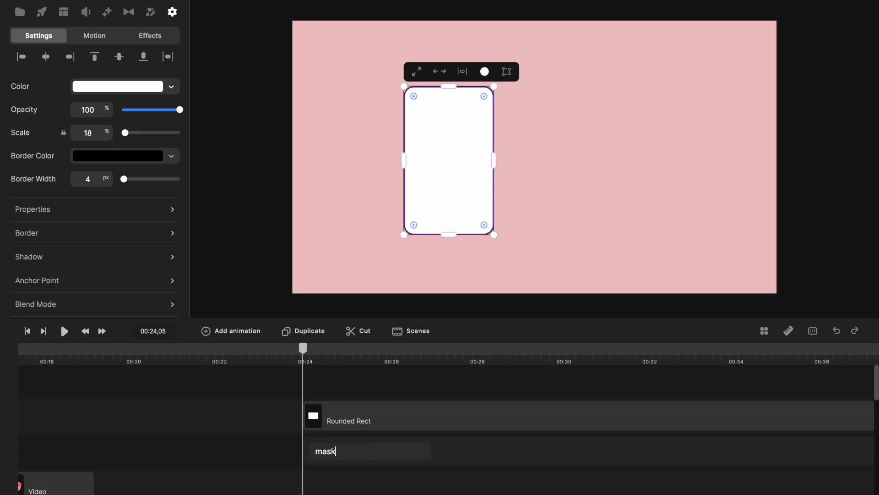
{"action": "left_click", "coordinate": [373, 490]}
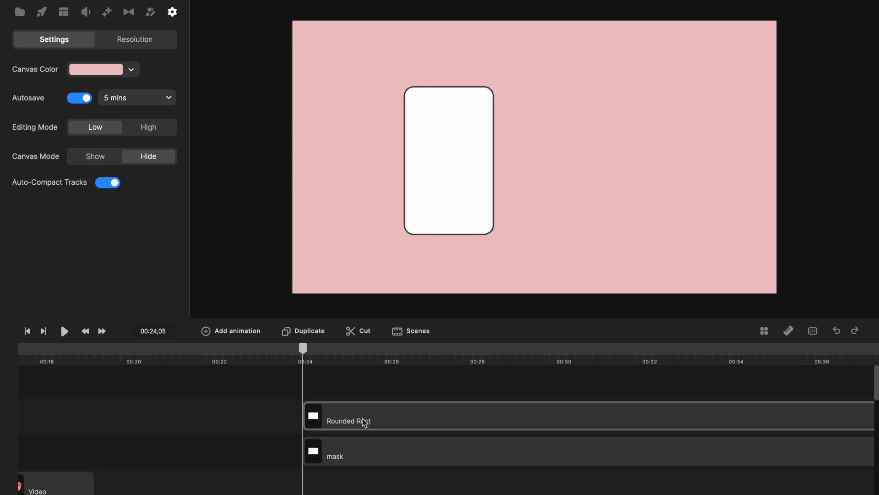
{"action": "left_click", "coordinate": [365, 422]}
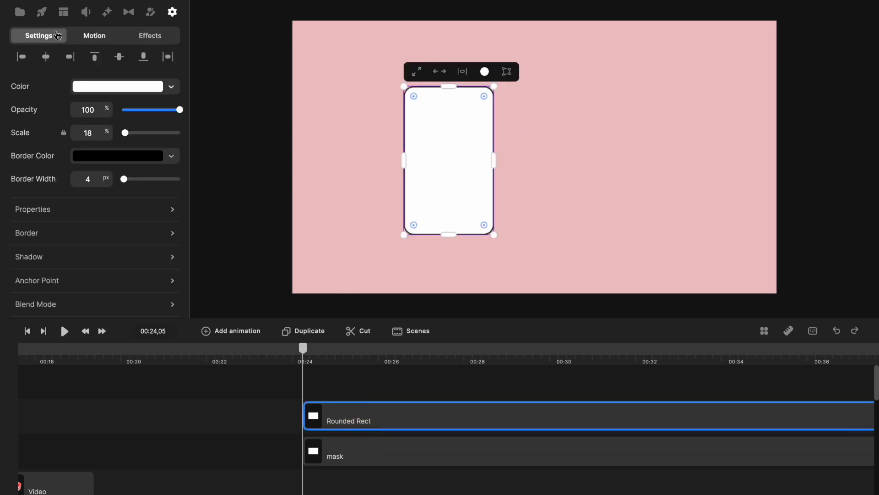
Add the club image 13 from the project media to the canvas over the card and select it
{"action": "left_click", "coordinate": [20, 14]}
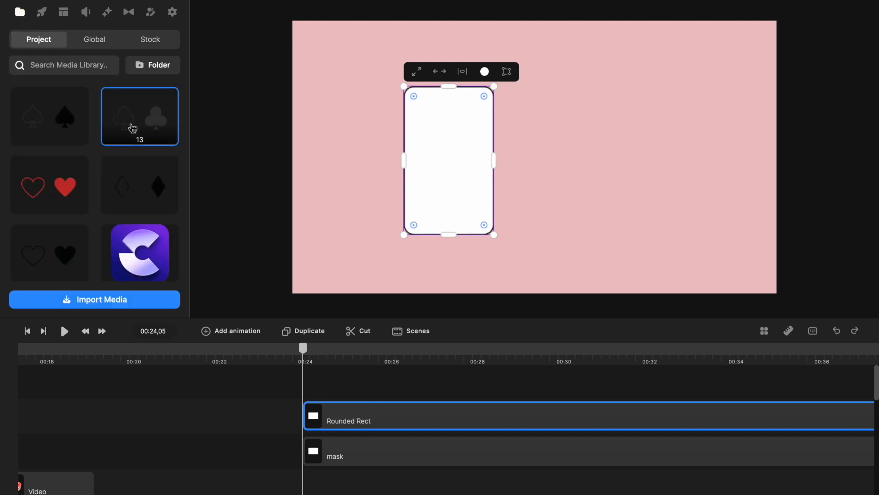
{"action": "left_click_drag", "start_coordinate": [133, 128], "coordinate": [428, 179]}
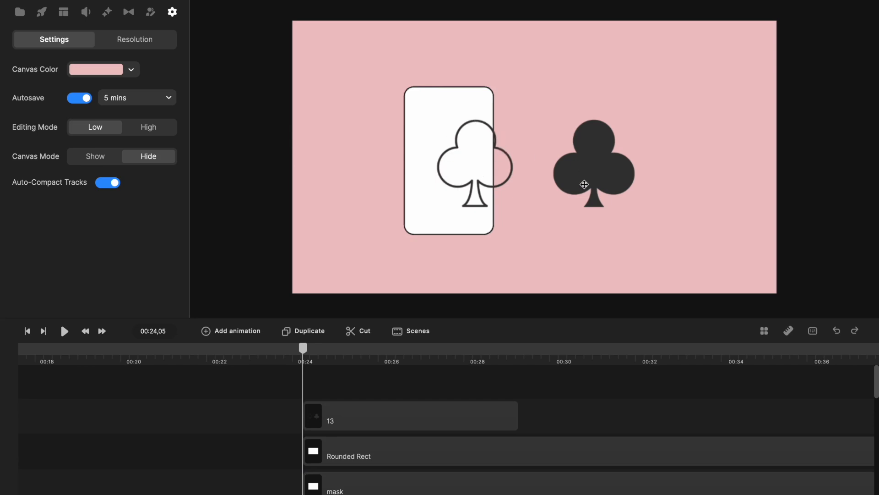
{"action": "left_click", "coordinate": [606, 176]}
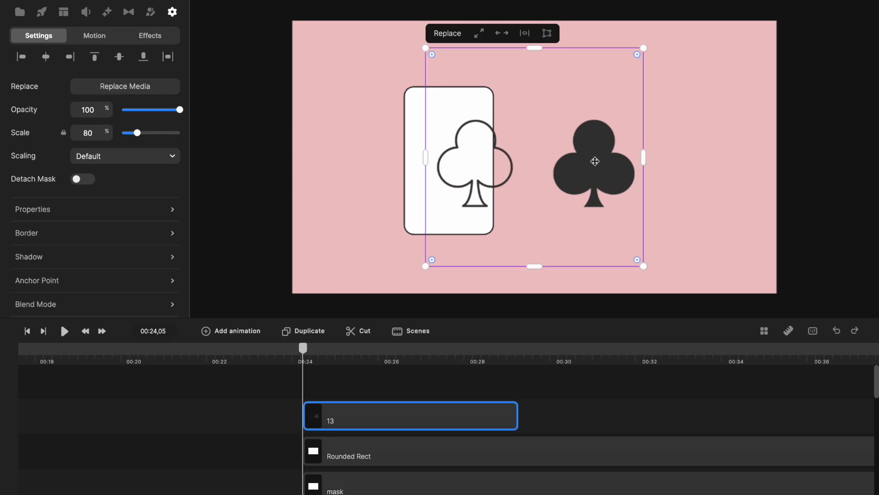
Crop the club image's mask tightly around the solid club, using Detach Mask only while resizing the frame
{"action": "left_click", "coordinate": [78, 179]}
{"action": "left_click_drag", "start_coordinate": [431, 158], "coordinate": [558, 154]}
{"action": "left_click_drag", "start_coordinate": [612, 34], "coordinate": [616, 101]}
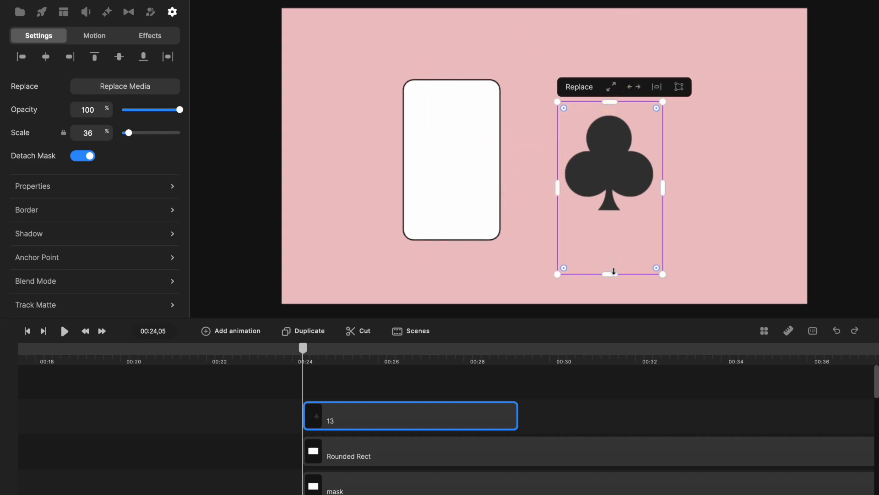
{"action": "left_click_drag", "start_coordinate": [614, 278], "coordinate": [610, 223]}
{"action": "mouse_move", "coordinate": [559, 165]}
{"action": "left_mouse_down"}
{"action": "mouse_move", "coordinate": [420, 183]}
{"action": "mouse_move", "coordinate": [556, 173]}
{"action": "left_mouse_up"}
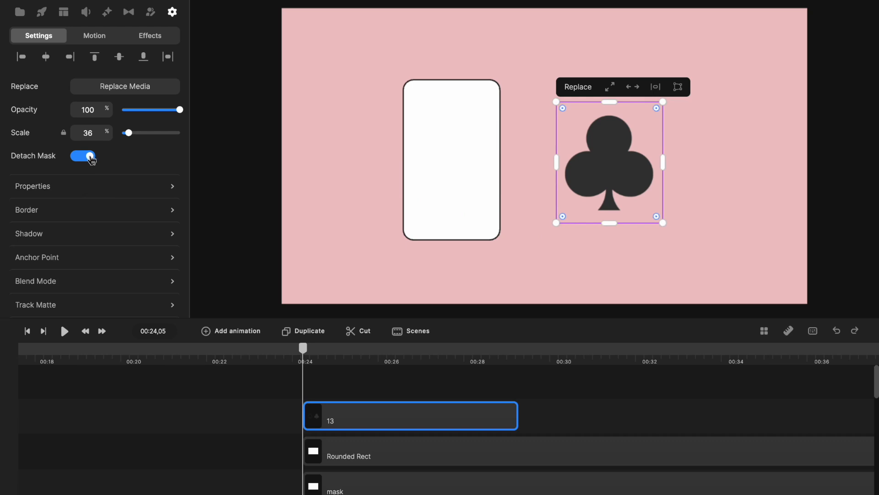
{"action": "left_click", "coordinate": [84, 156]}
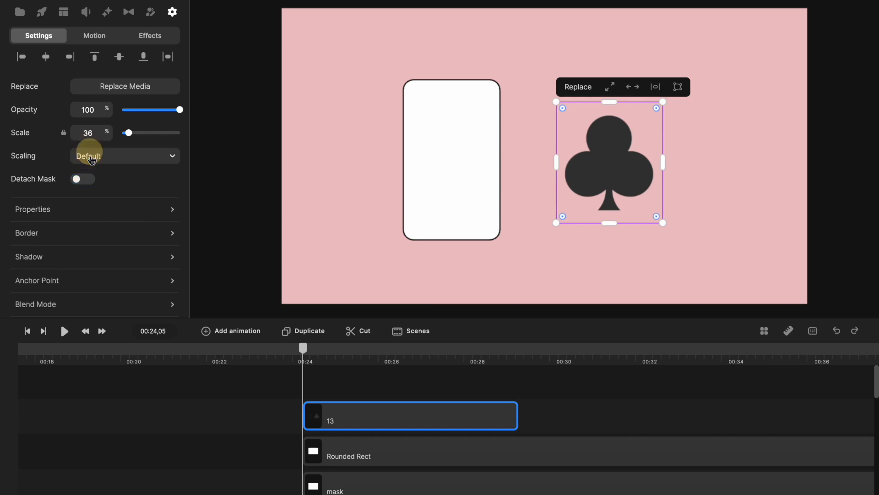
Scale the club down to 10% and nudge it into the card's upper-left corner
{"action": "left_click_drag", "start_coordinate": [662, 101], "coordinate": [426, 101]}
{"action": "left_click", "coordinate": [619, 114]}
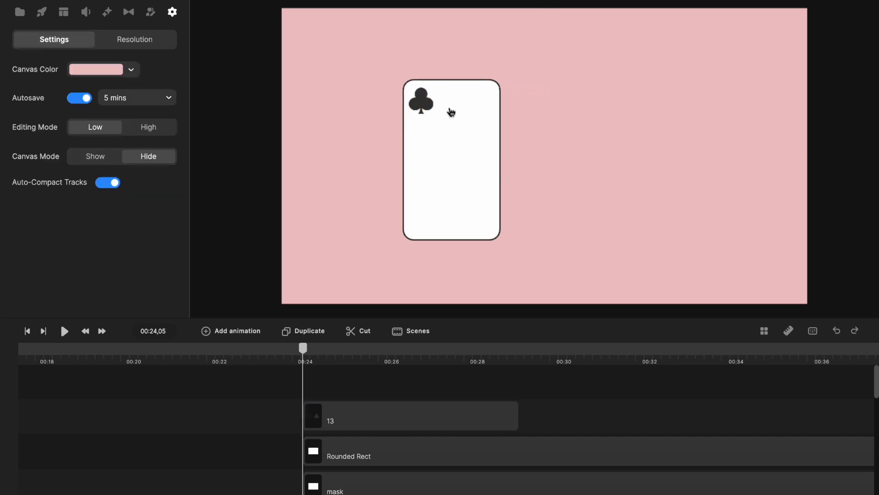
{"action": "left_click", "coordinate": [422, 101]}
{"action": "key", "text": "Up"}
{"action": "key", "text": "Up"}
{"action": "key", "text": "Left"}
{"action": "key", "text": "Left"}
{"action": "key", "text": "Up"}
{"action": "key", "text": "Up"}
{"action": "key", "text": "Up"}
{"action": "key", "text": "Up"}
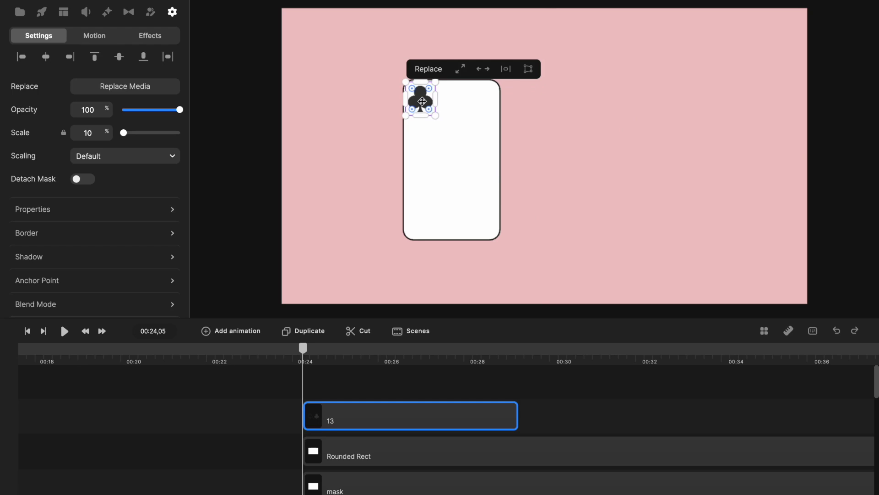
{"action": "left_click", "coordinate": [639, 181]}
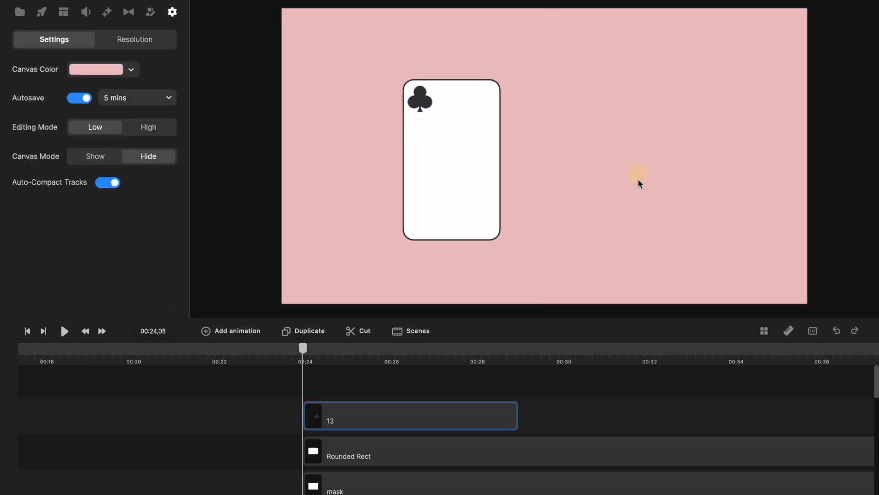
Extend the club clip 13 so it ends level with the Rounded Rect clip at about 00:44
{"action": "left_click", "coordinate": [418, 102]}
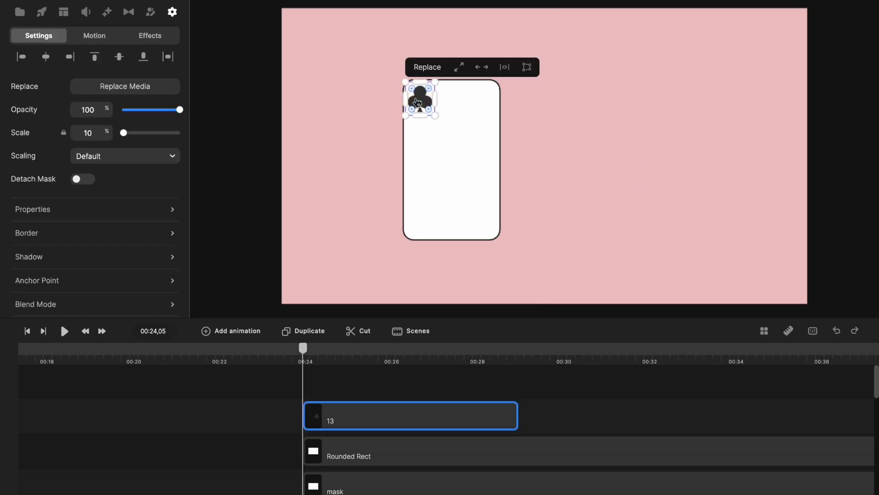
{"action": "scroll", "coordinate": [409, 437], "scroll_direction": "right", "scroll_amount": 5}
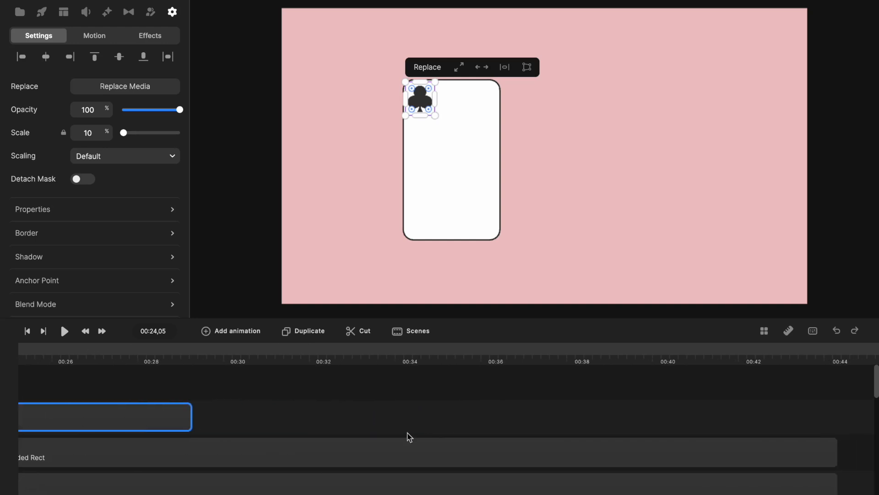
{"action": "scroll", "coordinate": [172, 417], "scroll_direction": "right", "scroll_amount": 1}
{"action": "left_click", "coordinate": [62, 416]}
{"action": "left_click_drag", "start_coordinate": [61, 416], "coordinate": [702, 458]}
{"action": "scroll", "coordinate": [353, 425], "scroll_direction": "left", "scroll_amount": 6}
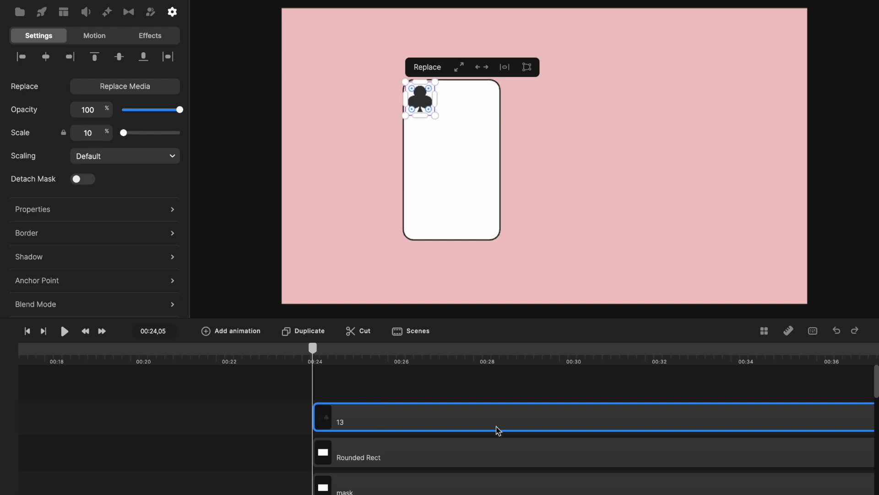
{"action": "left_click", "coordinate": [614, 195]}
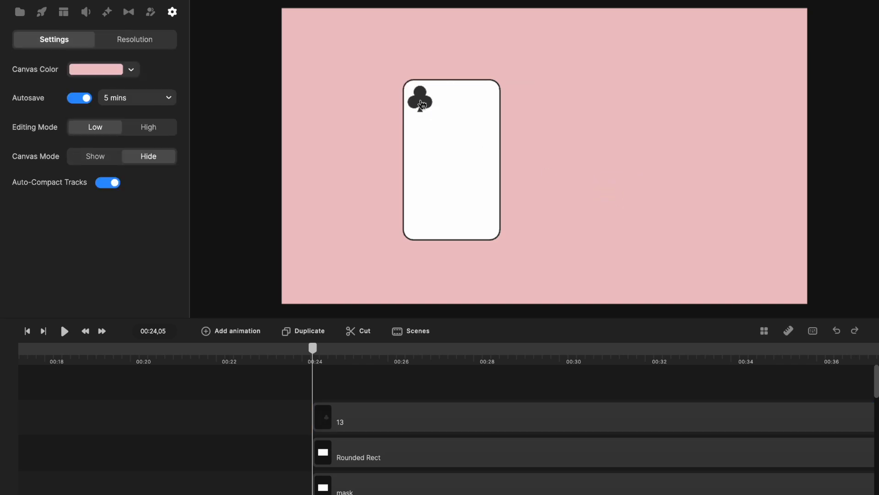
Duplicate the club and place the copy in the card's lower-right corner
{"action": "left_click", "coordinate": [422, 104]}
{"action": "key", "text": "ctrl+d"}
{"action": "left_click_drag", "start_coordinate": [423, 104], "coordinate": [483, 220]}
{"action": "left_click", "coordinate": [577, 224]}
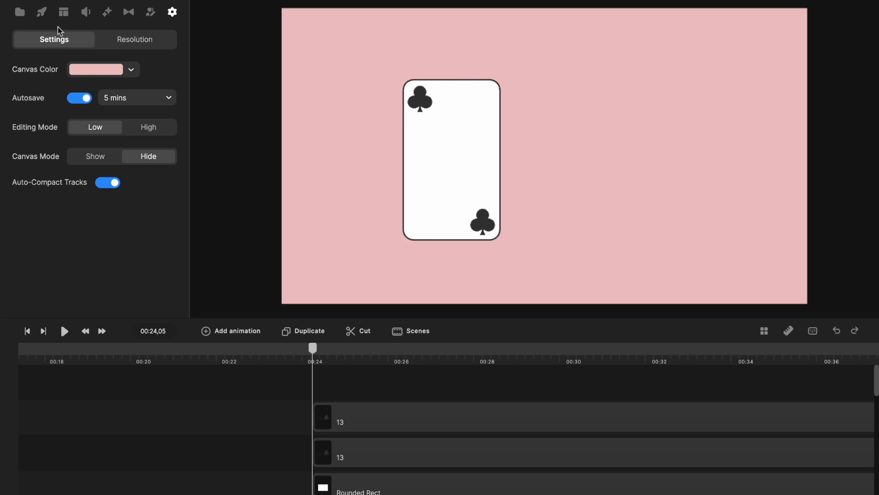
Add the 3D character Ester to the canvas, scale her to fit inside the card and centre her between the clubs
{"action": "left_click", "coordinate": [41, 13]}
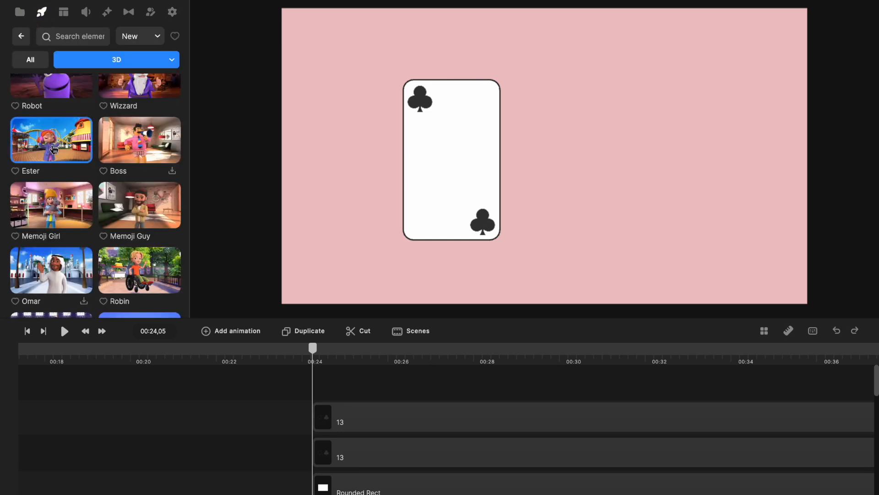
{"action": "left_click_drag", "start_coordinate": [54, 148], "coordinate": [467, 174]}
{"action": "left_click_drag", "start_coordinate": [544, 170], "coordinate": [461, 161]}
{"action": "left_click_drag", "start_coordinate": [513, 82], "coordinate": [485, 106]}
{"action": "left_click_drag", "start_coordinate": [447, 171], "coordinate": [453, 162]}
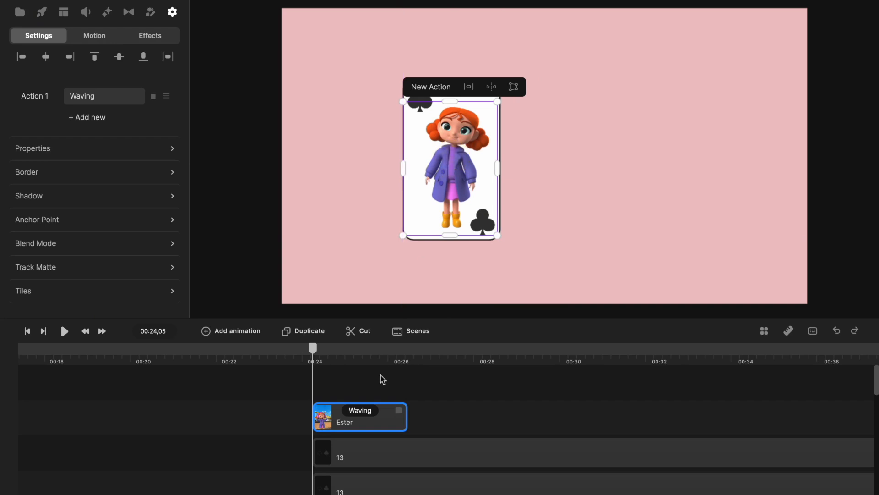
Change Ester's action from Waving to Hugging a Dog and disable its starting and ending animations
{"action": "left_click", "coordinate": [359, 411]}
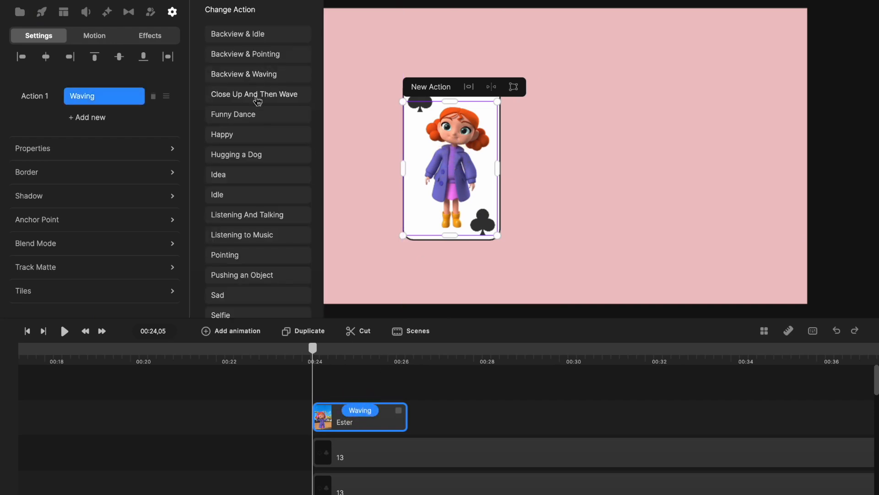
{"action": "left_click", "coordinate": [249, 155]}
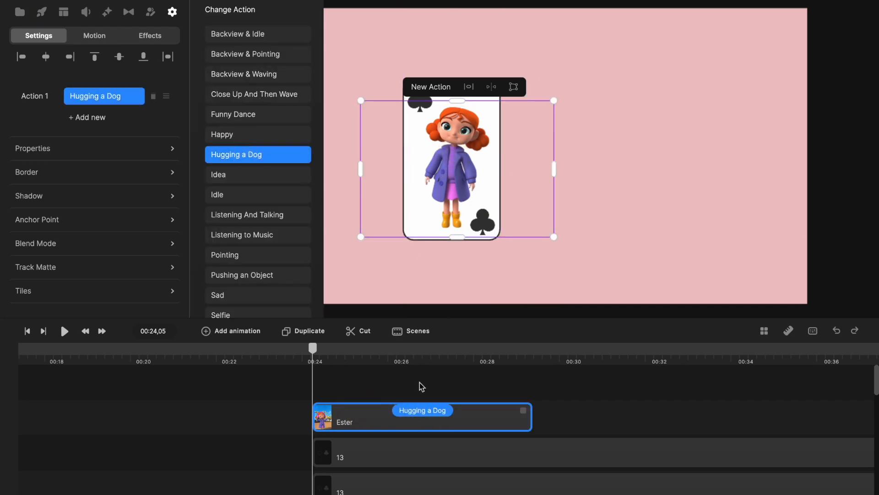
{"action": "right_click", "coordinate": [426, 411]}
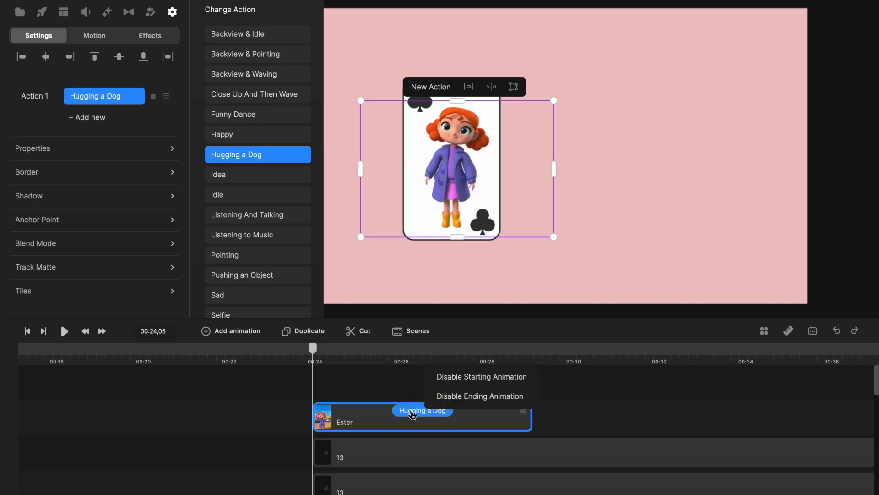
{"action": "left_click", "coordinate": [456, 376]}
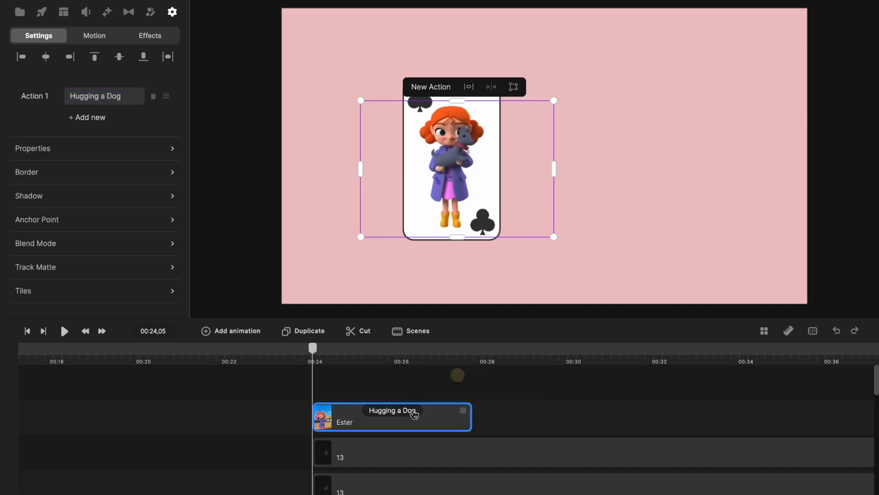
{"action": "right_click", "coordinate": [398, 412]}
{"action": "left_click", "coordinate": [435, 396]}
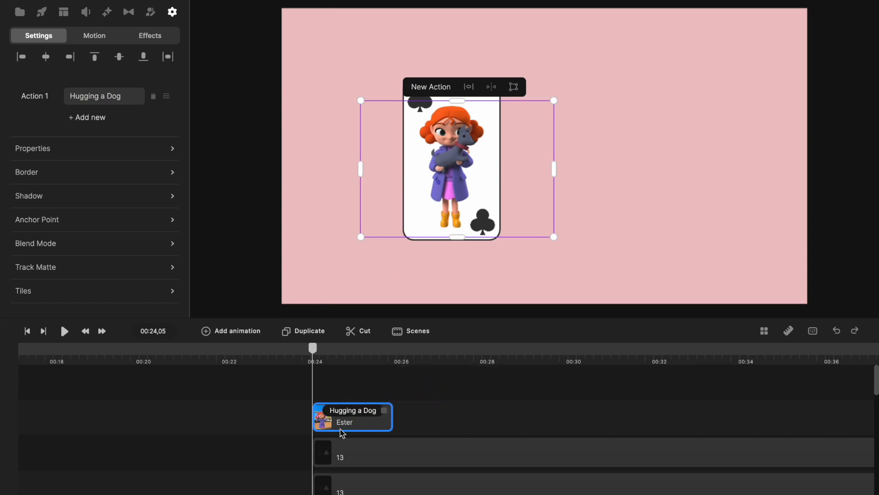
Extend the Ester clip's Hugging a Dog action to match the end of the other card clips
{"action": "scroll", "coordinate": [340, 432], "scroll_direction": "right", "scroll_amount": 5}
{"action": "left_click_drag", "start_coordinate": [25, 410], "coordinate": [801, 423]}
{"action": "scroll", "coordinate": [487, 413], "scroll_direction": "left", "scroll_amount": 3}
{"action": "scroll", "coordinate": [485, 412], "scroll_direction": "left", "scroll_amount": 2}
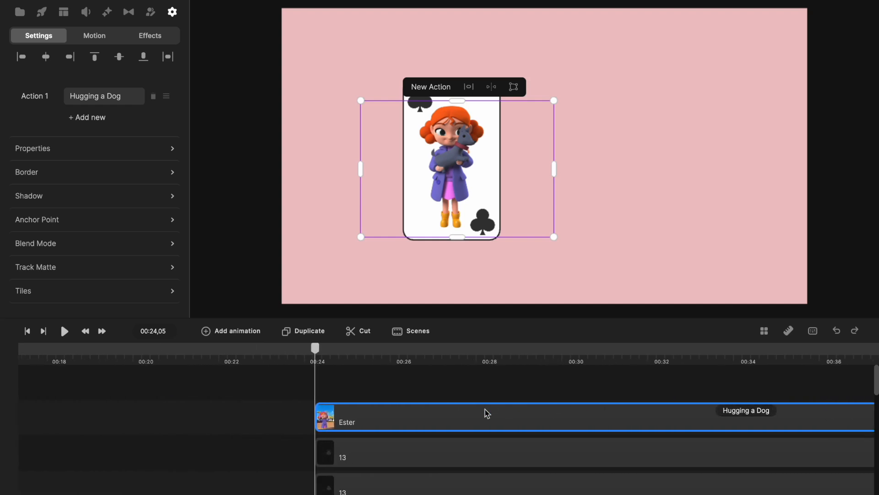
{"action": "left_click", "coordinate": [375, 389]}
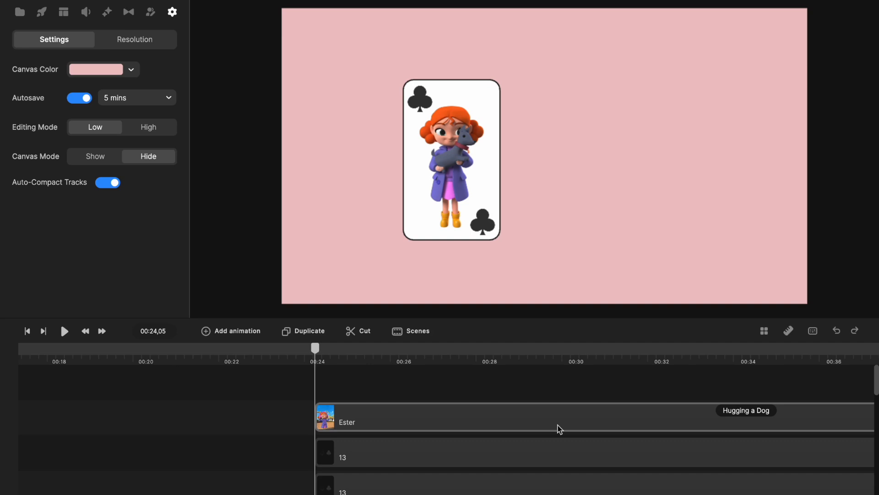
Preview the character animation on the card and return the playhead to 00:24,12
{"action": "left_click", "coordinate": [62, 331]}
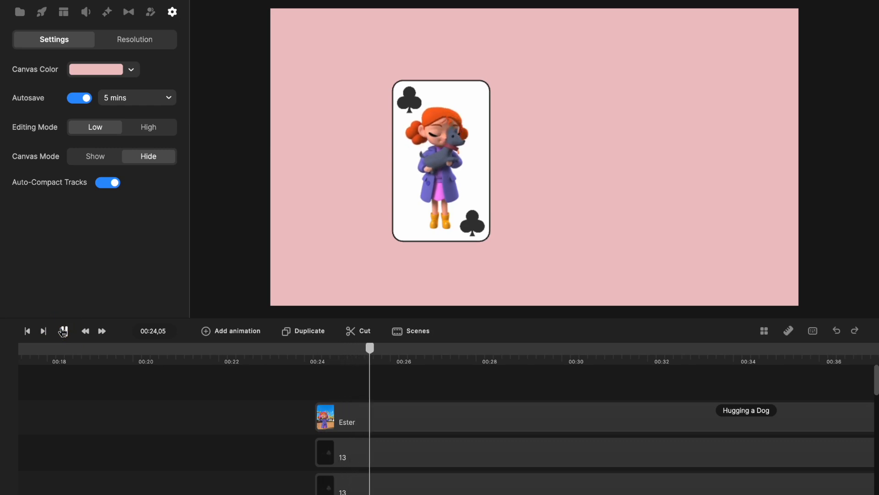
{"action": "left_click", "coordinate": [64, 331]}
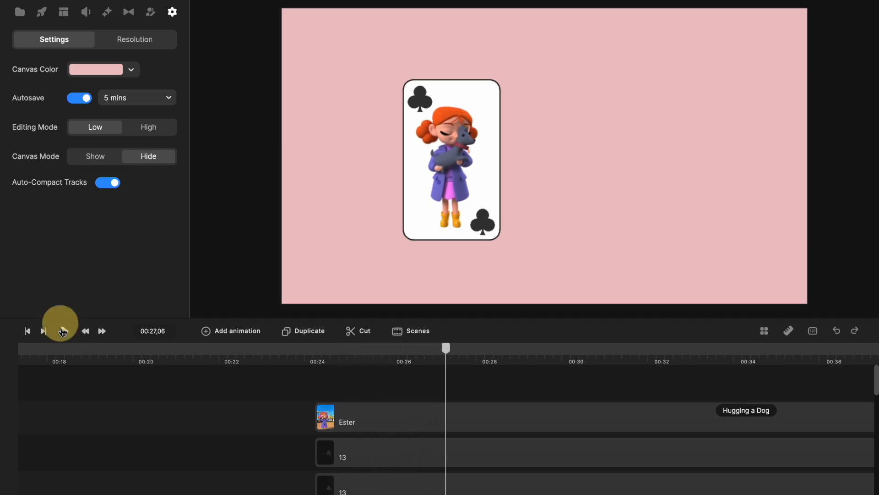
{"action": "left_click_drag", "start_coordinate": [447, 349], "coordinate": [327, 367]}
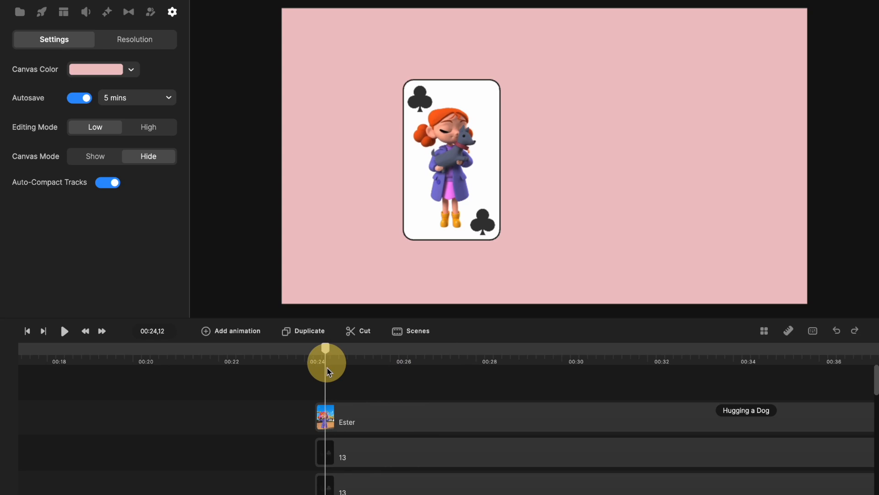
Group the Ester clip, both club clips 13 and the Rounded Rect clip, leaving the mask clip out
{"action": "scroll", "coordinate": [220, 436], "scroll_direction": "down", "scroll_amount": 1}
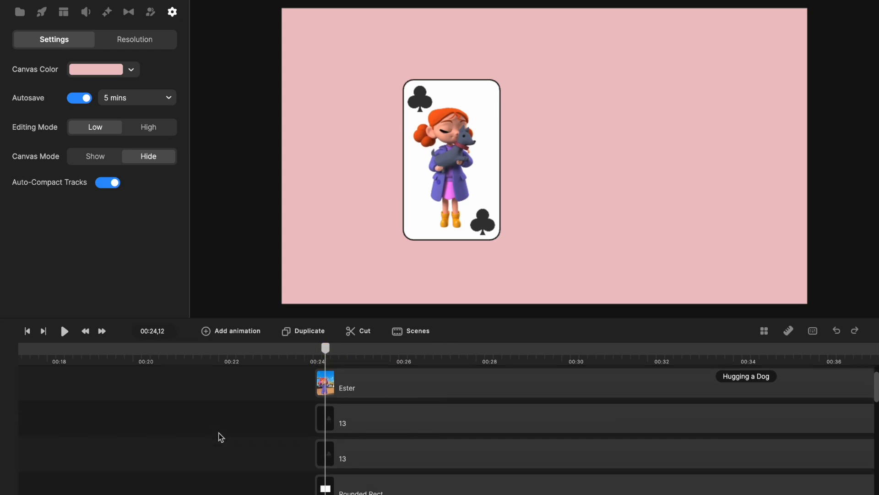
{"action": "scroll", "coordinate": [220, 437], "scroll_direction": "down", "scroll_amount": 1}
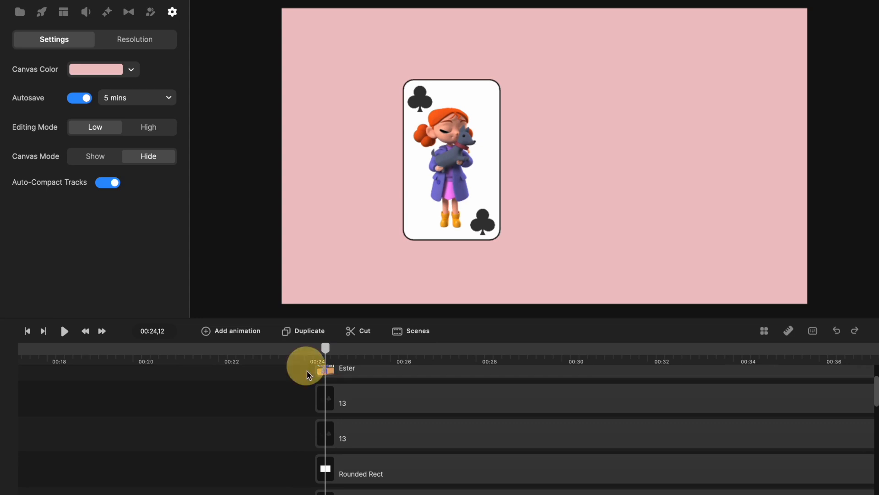
{"action": "left_click_drag", "start_coordinate": [307, 371], "coordinate": [355, 437]}
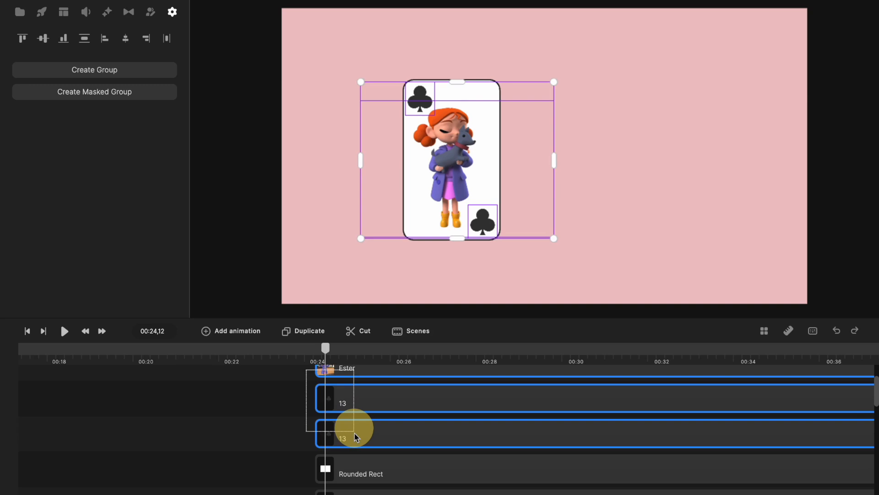
{"action": "left_click_drag", "start_coordinate": [356, 437], "coordinate": [366, 477]}
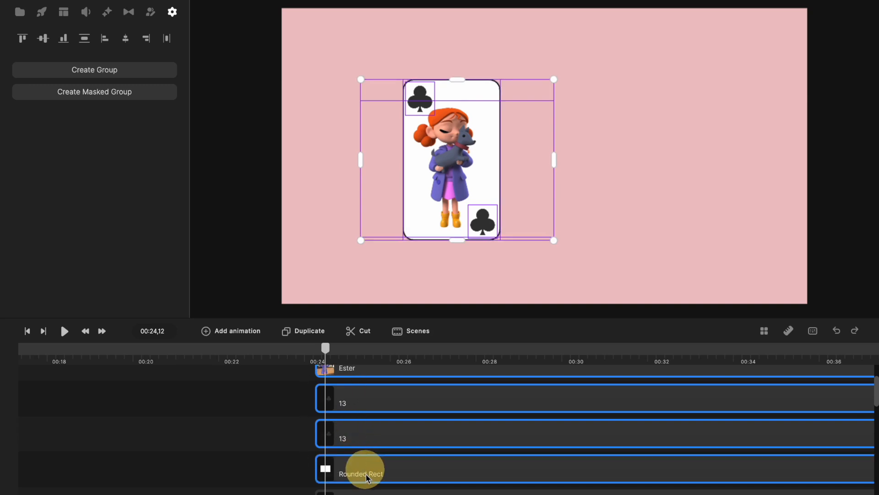
{"action": "right_click", "coordinate": [391, 466]}
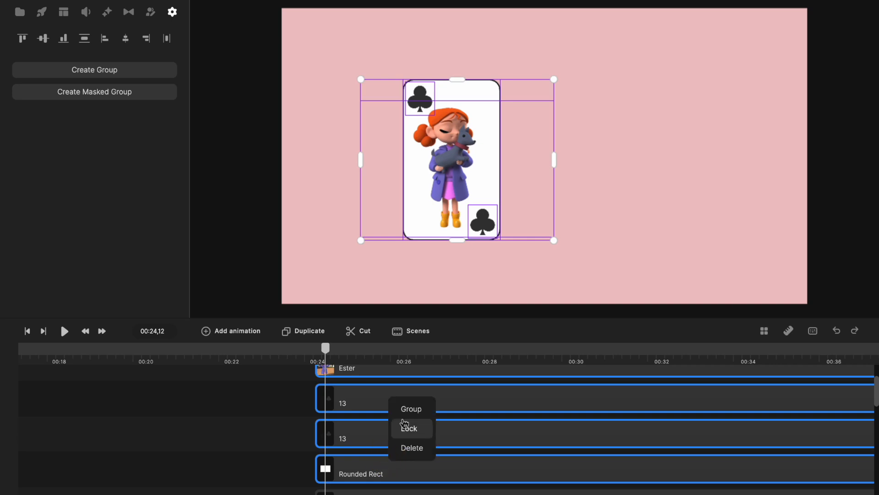
{"action": "left_click", "coordinate": [407, 406]}
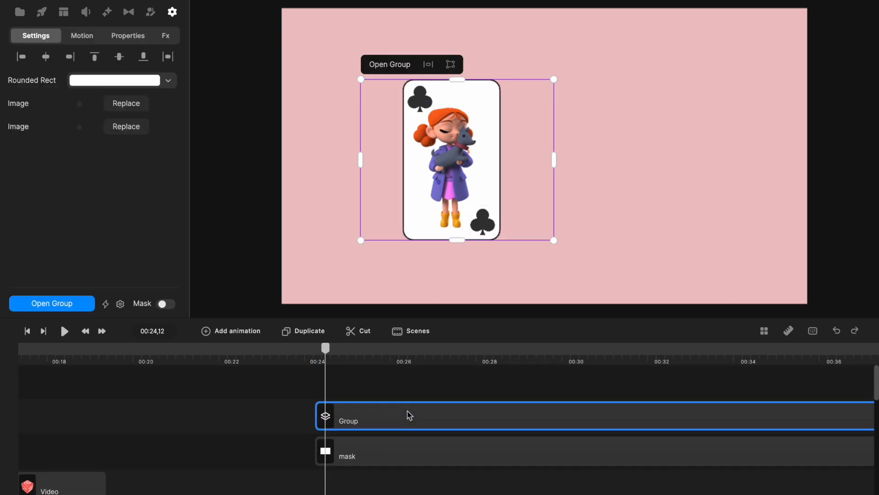
Mask the card group with the mask shape beneath it
{"action": "left_click", "coordinate": [374, 462]}
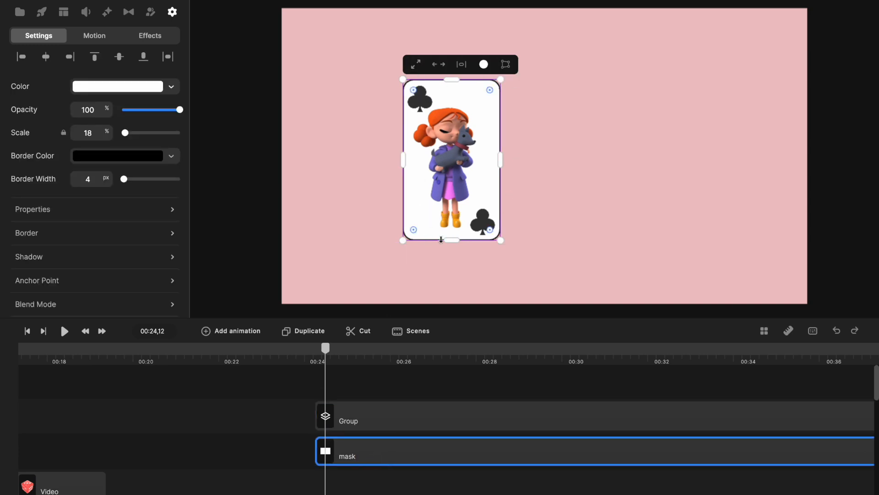
{"action": "left_click", "coordinate": [378, 421]}
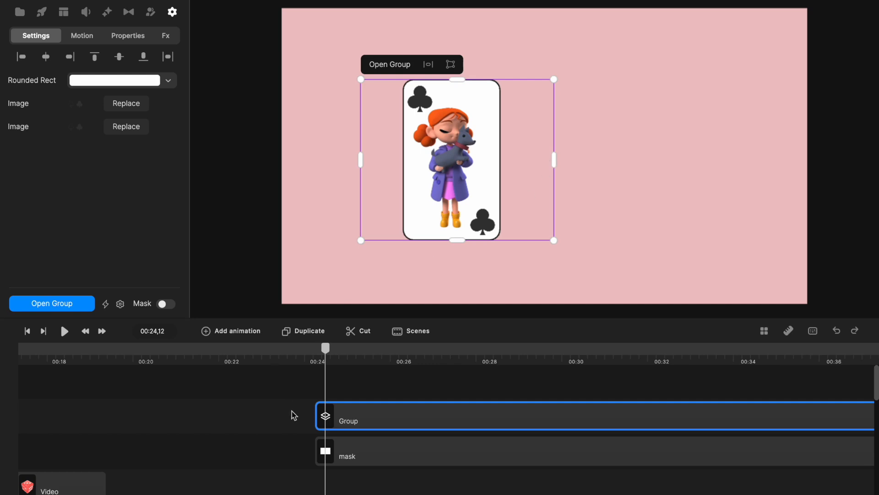
{"action": "left_click_drag", "start_coordinate": [291, 409], "coordinate": [379, 455]}
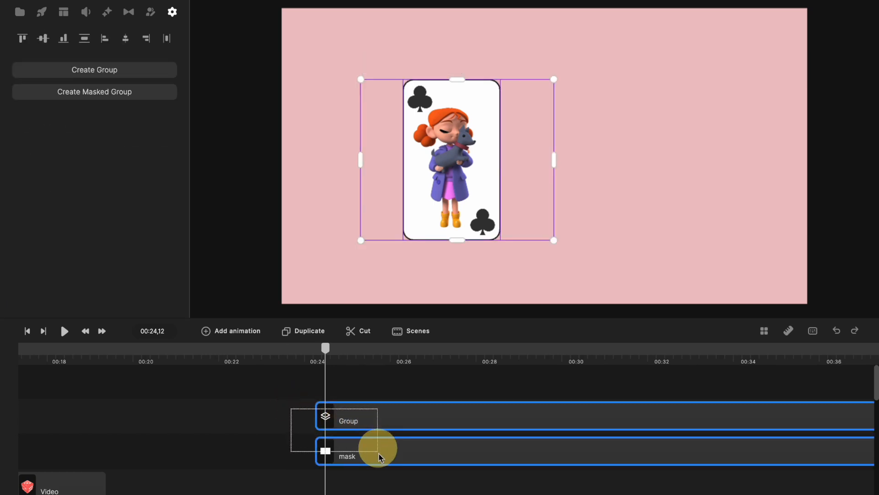
{"action": "right_click", "coordinate": [379, 456]}
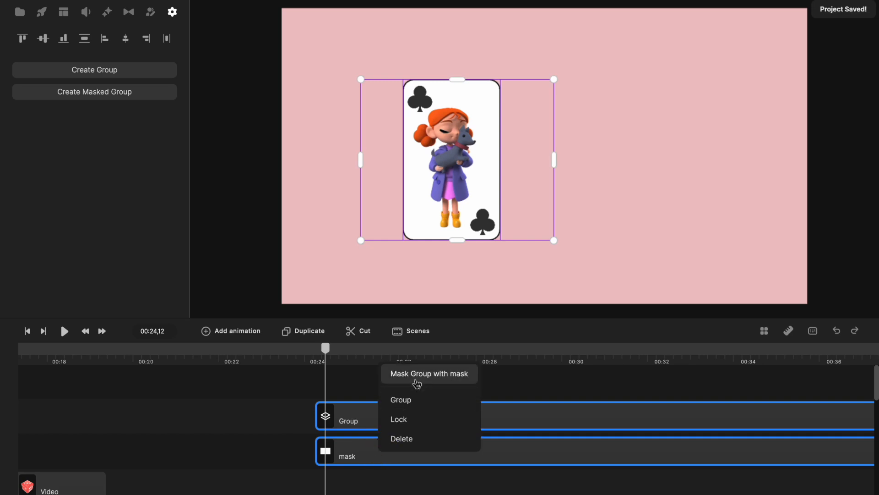
{"action": "left_click", "coordinate": [419, 374]}
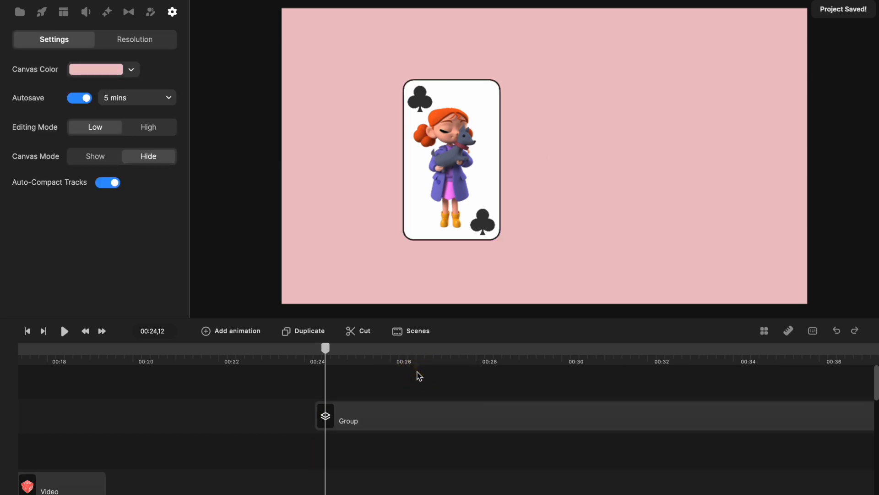
Rename the masked card group as esther
{"action": "right_click", "coordinate": [369, 415]}
{"action": "left_click", "coordinate": [391, 260]}
{"action": "type", "text": "es"}
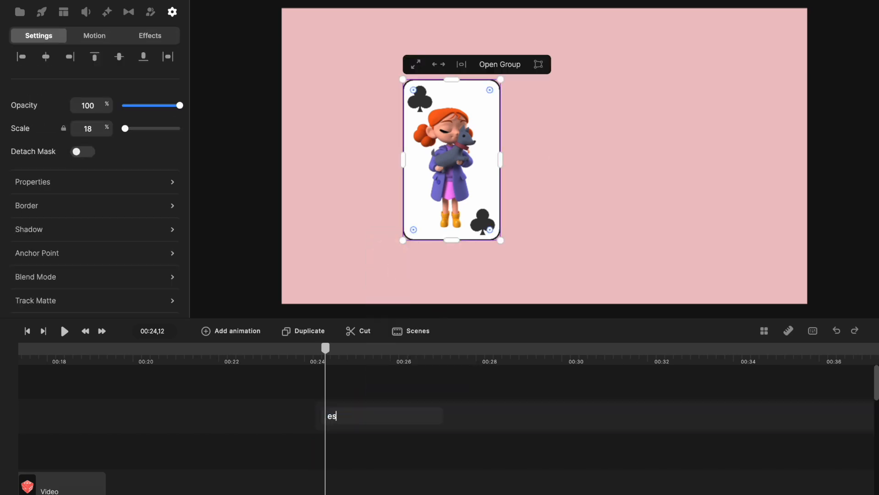
{"action": "type", "text": "ther"}
{"action": "key", "text": "Return"}
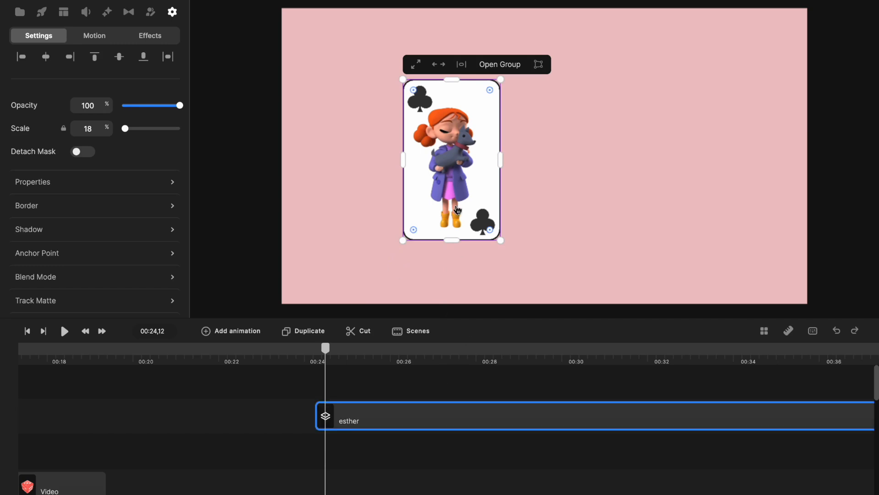
Shift the esther card toward the canvas's left side, duplicate it, and place the copy immediately right of the original
{"action": "left_click_drag", "start_coordinate": [455, 203], "coordinate": [386, 201]}
{"action": "left_click", "coordinate": [353, 419]}
{"action": "key", "text": "ctrl+d"}
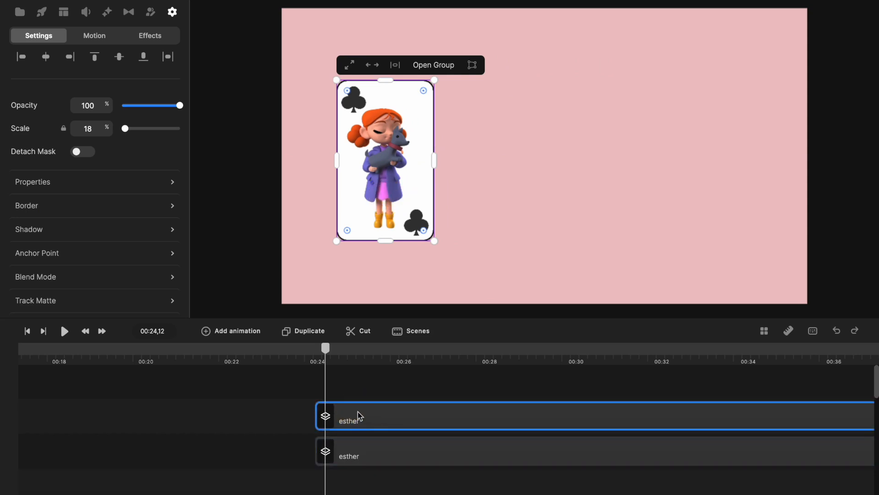
{"action": "left_click_drag", "start_coordinate": [391, 139], "coordinate": [497, 140]}
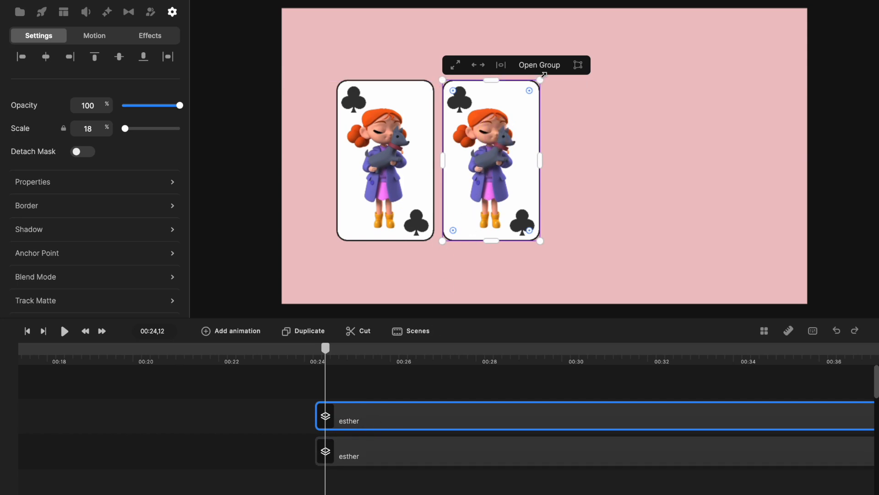
Open the duplicated esther group for editing
{"action": "double_click", "coordinate": [501, 137]}
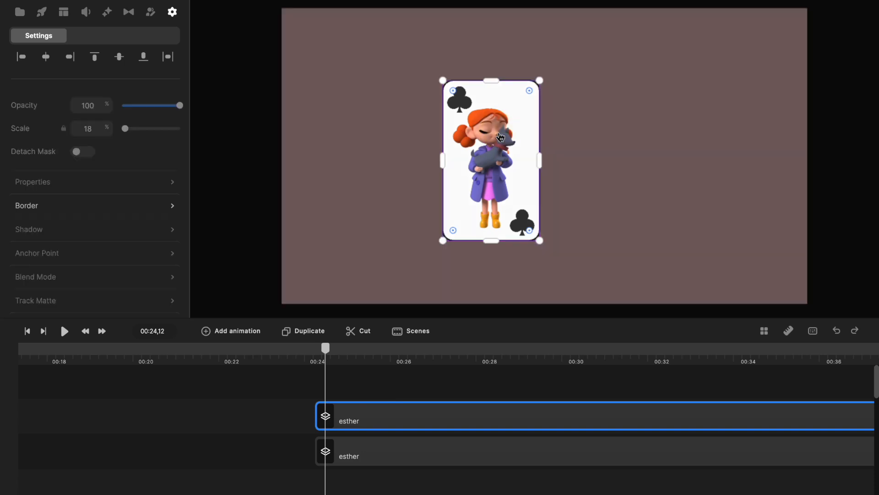
{"action": "left_click", "coordinate": [402, 421]}
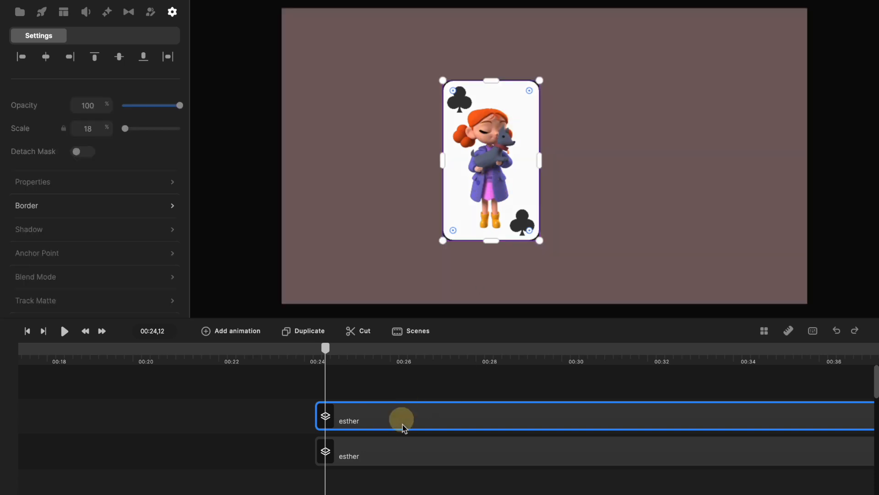
{"action": "left_click", "coordinate": [240, 467]}
{"action": "left_click", "coordinate": [391, 417]}
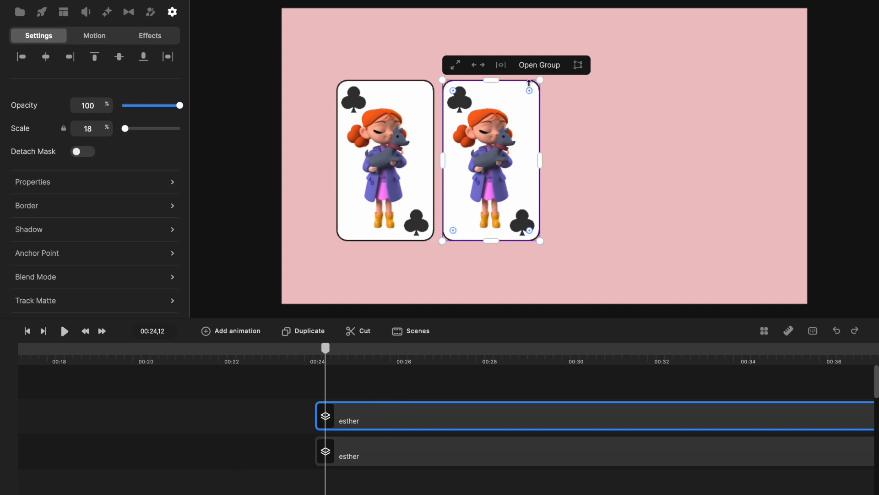
{"action": "left_click", "coordinate": [540, 65]}
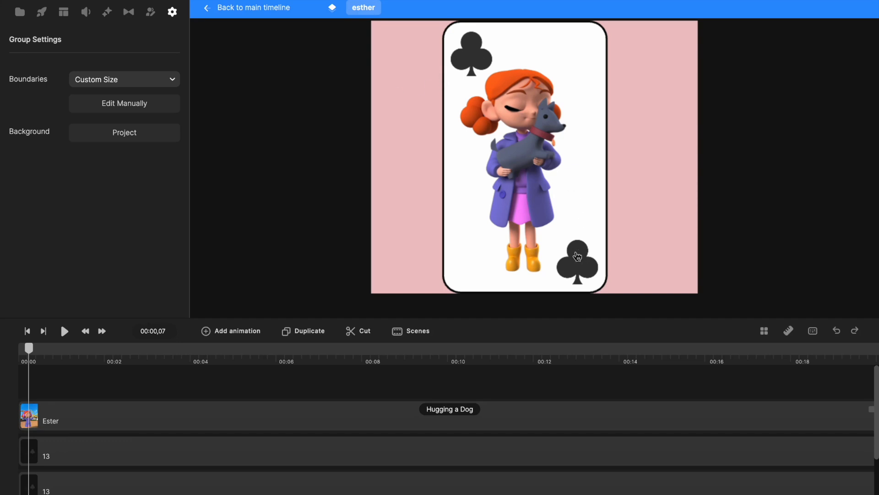
Add the red hearts image to the card and crop it with a detached mask to only the solid heart
{"action": "left_click", "coordinate": [19, 11]}
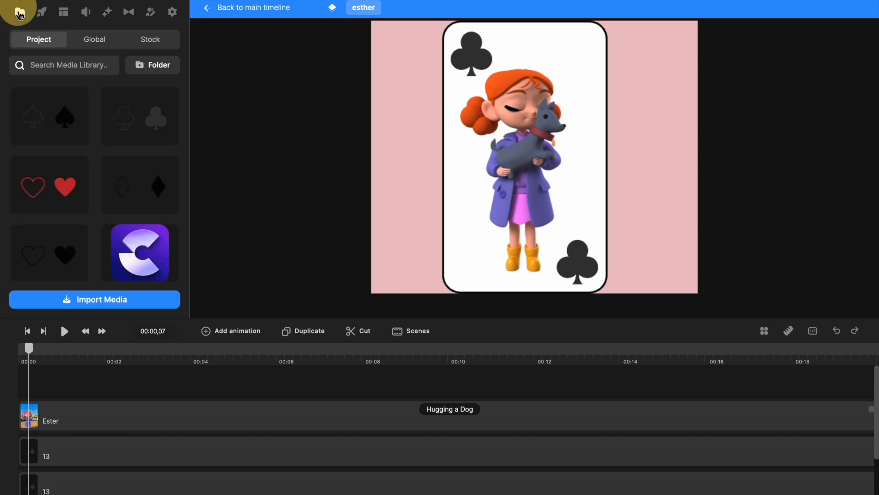
{"action": "left_click_drag", "start_coordinate": [60, 185], "coordinate": [496, 165]}
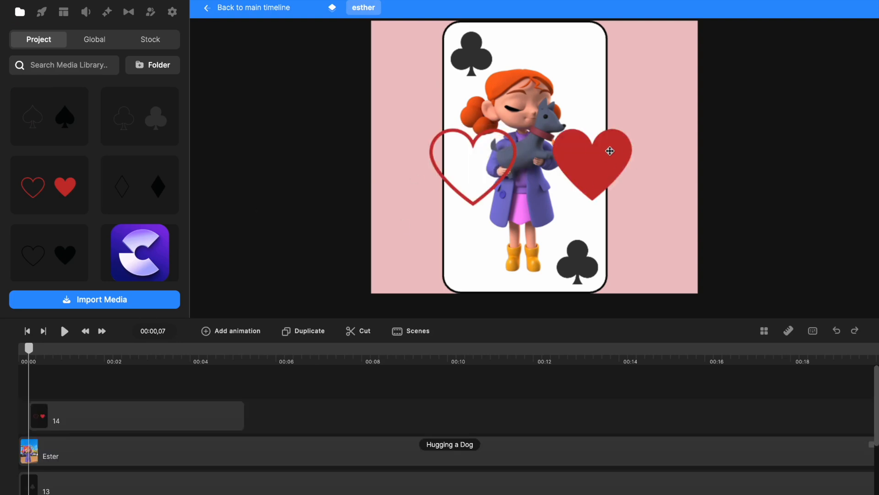
{"action": "left_click", "coordinate": [610, 151]}
{"action": "left_click", "coordinate": [80, 179]}
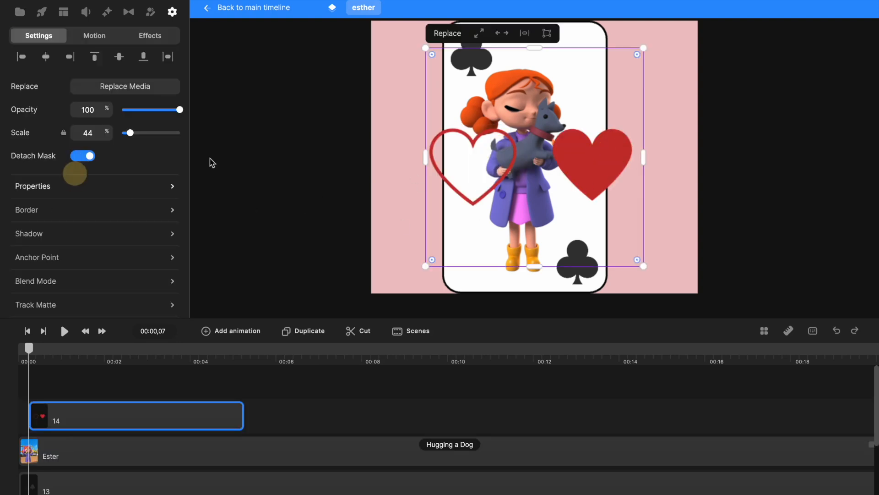
{"action": "left_click_drag", "start_coordinate": [421, 160], "coordinate": [542, 158]}
{"action": "left_click_drag", "start_coordinate": [597, 55], "coordinate": [591, 114]}
{"action": "left_click_drag", "start_coordinate": [595, 264], "coordinate": [593, 208]}
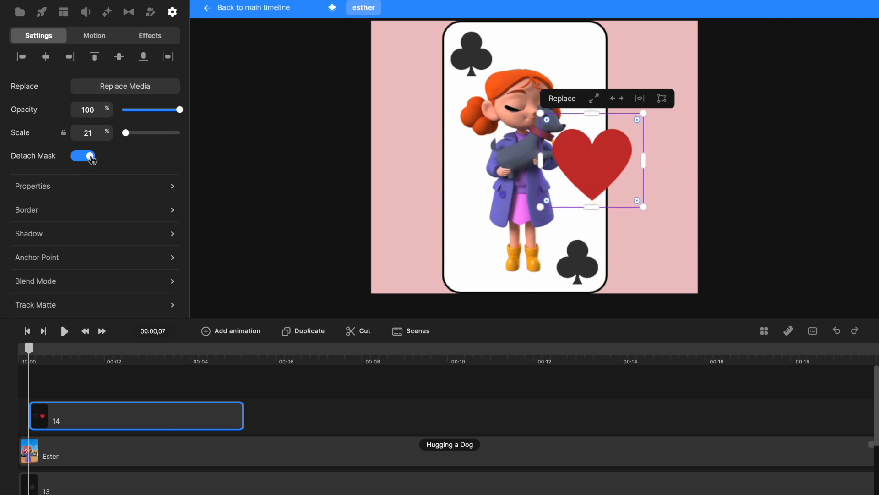
Reattach the heart's mask, scale it to about 11%, and cover both corner clubs with the heart and a duplicate
{"action": "left_click", "coordinate": [91, 156]}
{"action": "left_click_drag", "start_coordinate": [647, 210], "coordinate": [609, 176]}
{"action": "left_click_drag", "start_coordinate": [573, 144], "coordinate": [477, 52]}
{"action": "left_click_drag", "start_coordinate": [519, 90], "coordinate": [581, 270]}
{"action": "key", "text": "ctrl+d"}
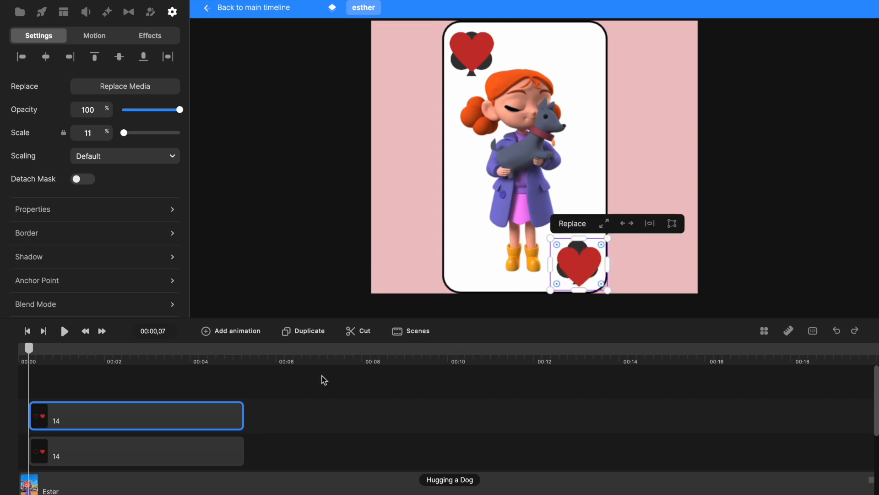
Extend both heart clips 14 together to match the end of the group's other clips
{"action": "left_click", "coordinate": [319, 372]}
{"action": "left_click_drag", "start_coordinate": [308, 462], "coordinate": [199, 406]}
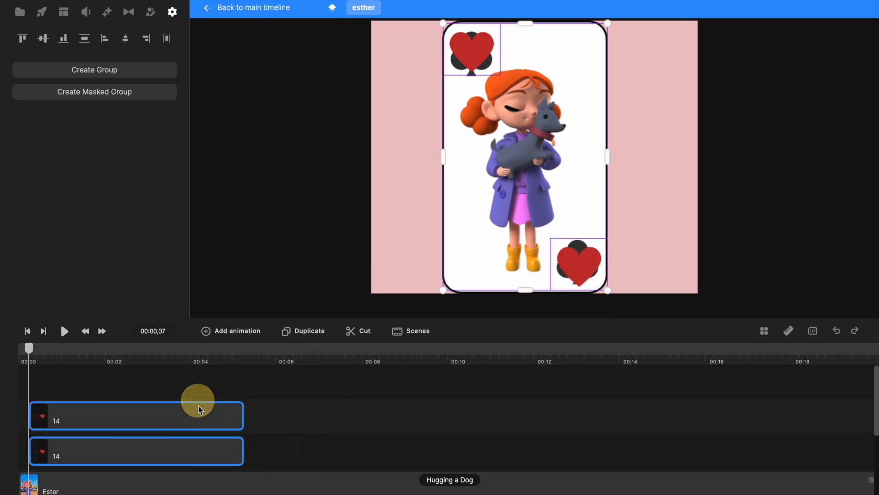
{"action": "scroll", "coordinate": [199, 406], "scroll_direction": "right", "scroll_amount": 5}
{"action": "left_click_drag", "start_coordinate": [56, 416], "coordinate": [696, 428]}
{"action": "scroll", "coordinate": [480, 435], "scroll_direction": "left", "scroll_amount": 3}
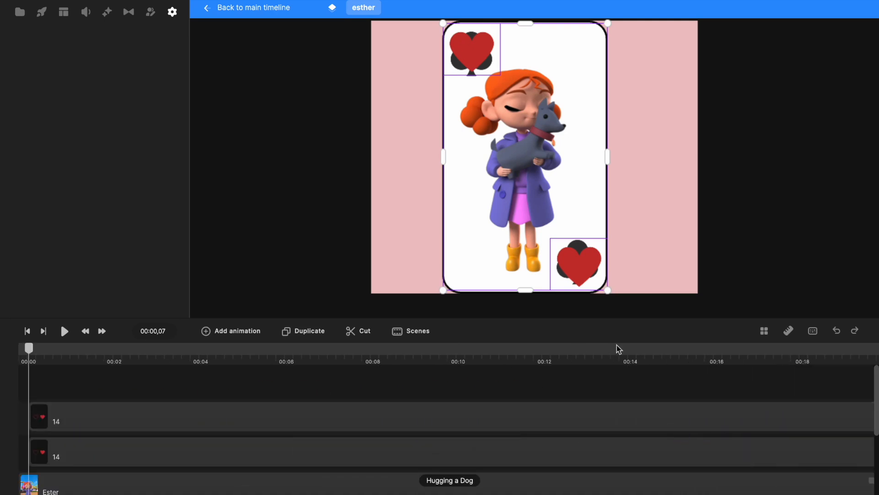
Delete both club clips 13 from the duplicated card group
{"action": "scroll", "coordinate": [250, 492], "scroll_direction": "down", "scroll_amount": 1}
{"action": "left_click", "coordinate": [242, 488]}
{"action": "scroll", "coordinate": [243, 489], "scroll_direction": "down", "scroll_amount": 3}
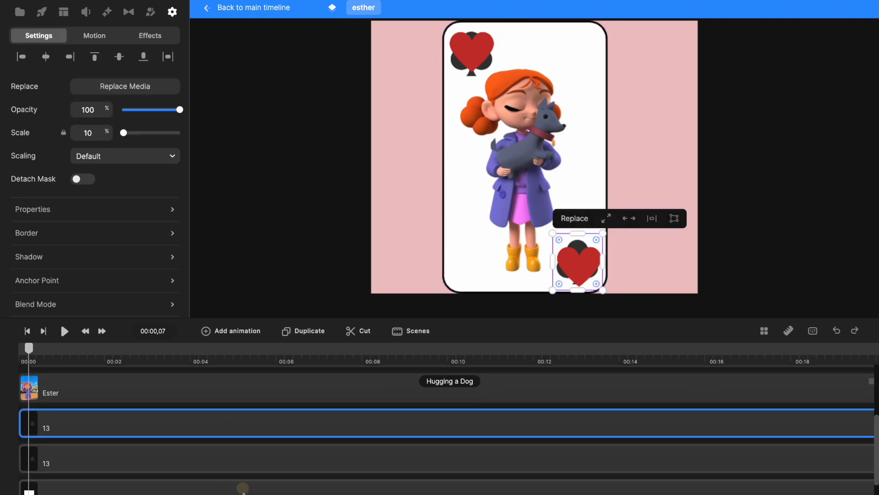
{"action": "key", "text": "Delete"}
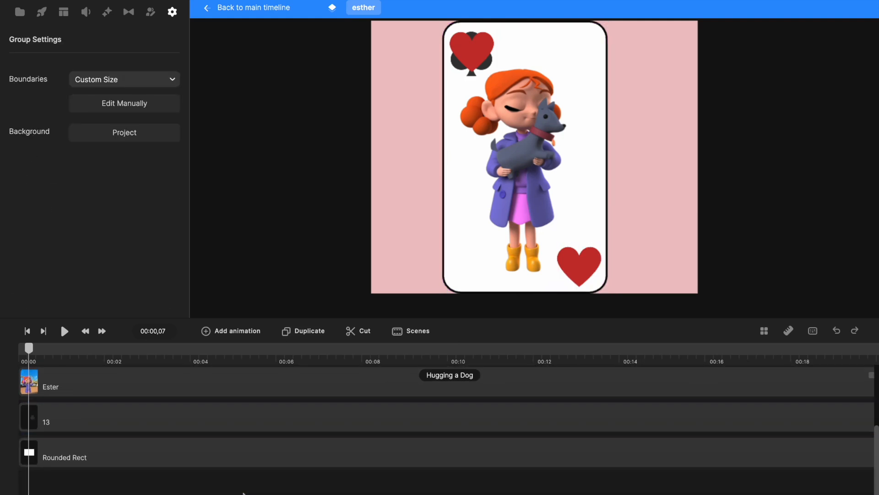
{"action": "left_click", "coordinate": [233, 421]}
{"action": "key", "text": "Delete"}
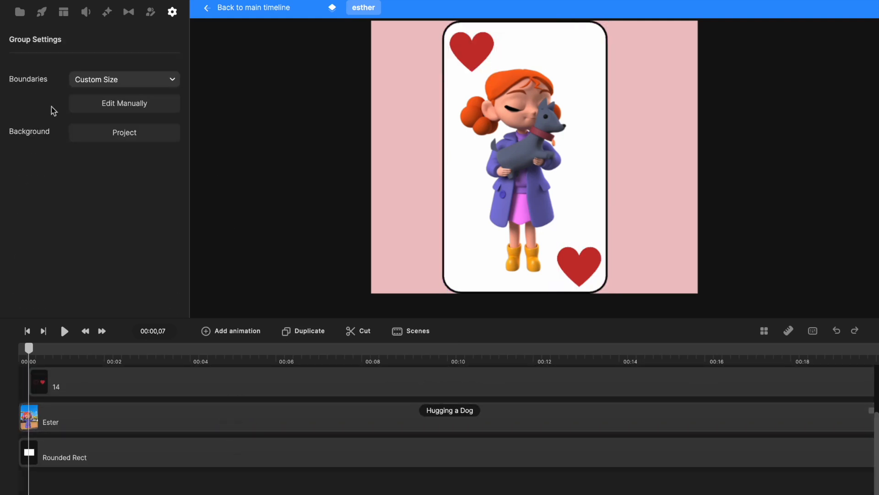
Add the Hipster Girl 3D character to the heart card
{"action": "left_click", "coordinate": [40, 16]}
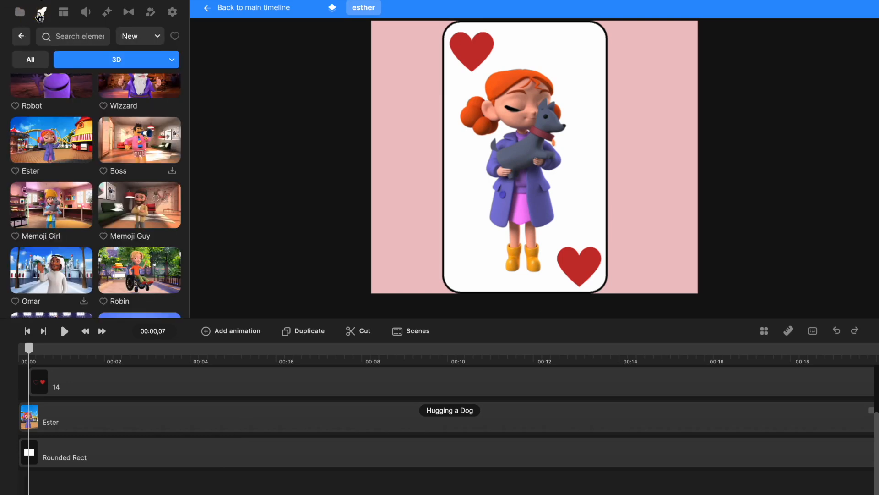
{"action": "scroll", "coordinate": [83, 199], "scroll_direction": "down", "scroll_amount": 2}
{"action": "scroll", "coordinate": [84, 199], "scroll_direction": "down", "scroll_amount": 5}
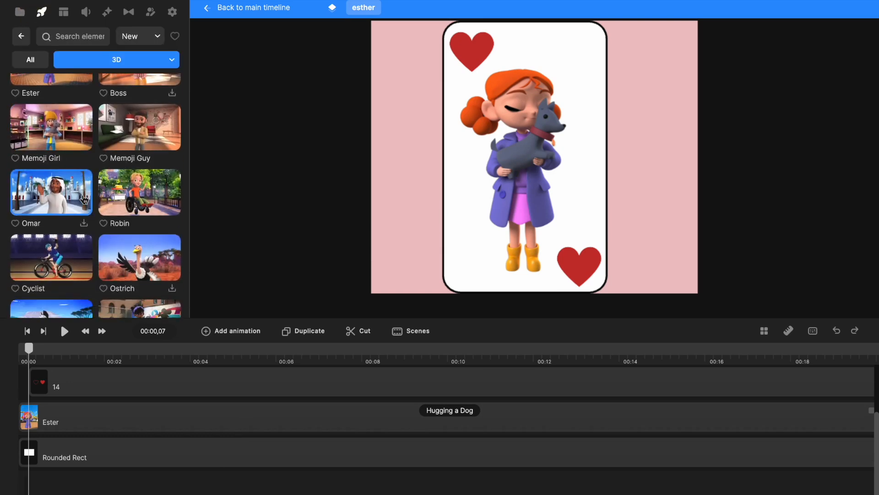
{"action": "left_click_drag", "start_coordinate": [133, 154], "coordinate": [532, 179]}
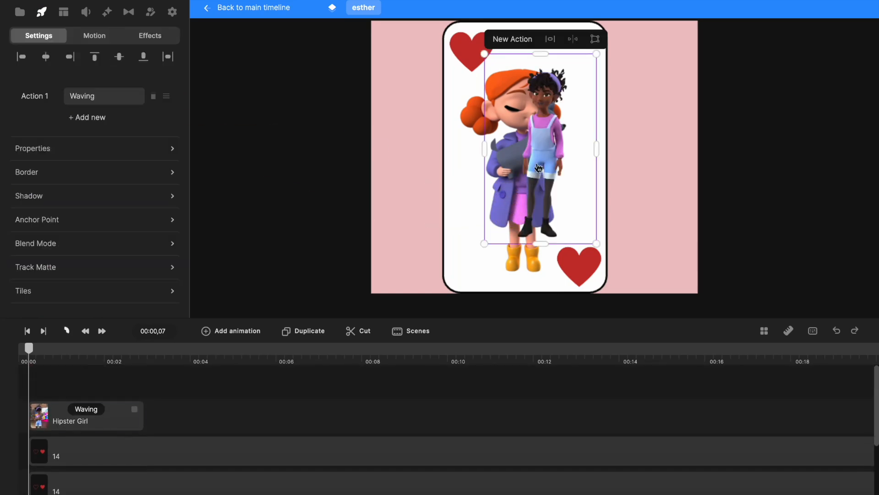
Enlarge Hipster Girl to nearly the card's full height and center her between the two corner hearts
{"action": "left_click_drag", "start_coordinate": [483, 242], "coordinate": [428, 293]}
{"action": "left_click_drag", "start_coordinate": [528, 176], "coordinate": [526, 160]}
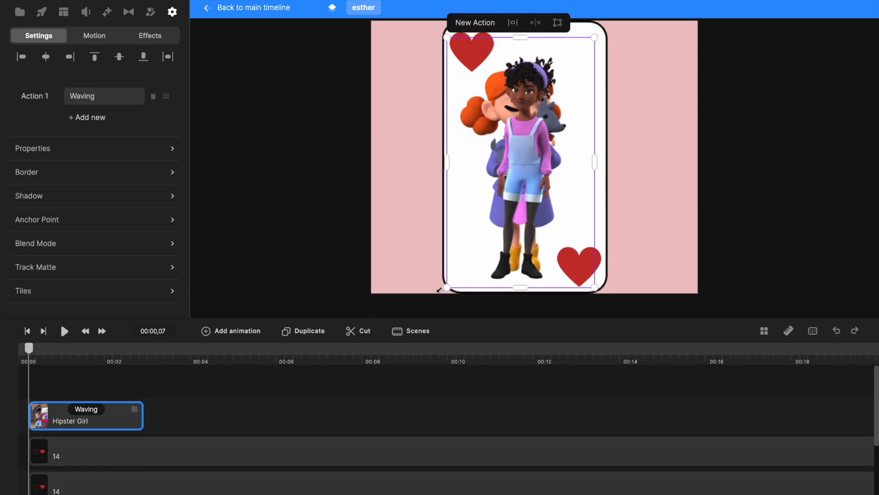
{"action": "left_click_drag", "start_coordinate": [447, 288], "coordinate": [445, 291]}
{"action": "left_click_drag", "start_coordinate": [527, 177], "coordinate": [523, 177]}
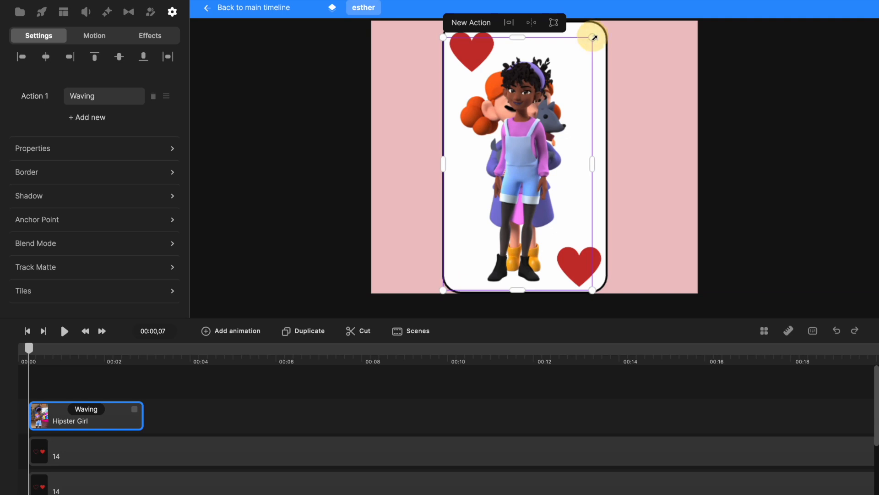
{"action": "left_click_drag", "start_coordinate": [594, 38], "coordinate": [593, 39]}
{"action": "left_click_drag", "start_coordinate": [540, 148], "coordinate": [543, 151]}
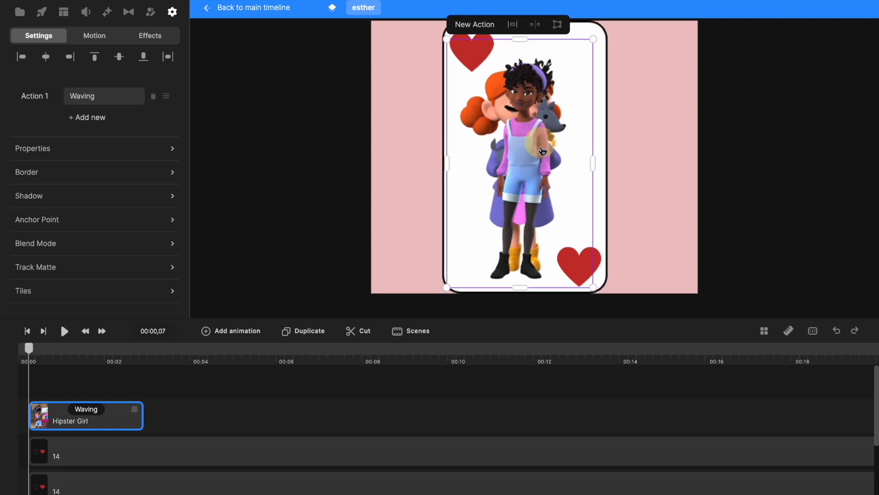
Change Hipster Girl's action from Waving to Checking Phone and disable its starting and ending animations
{"action": "left_click", "coordinate": [87, 410]}
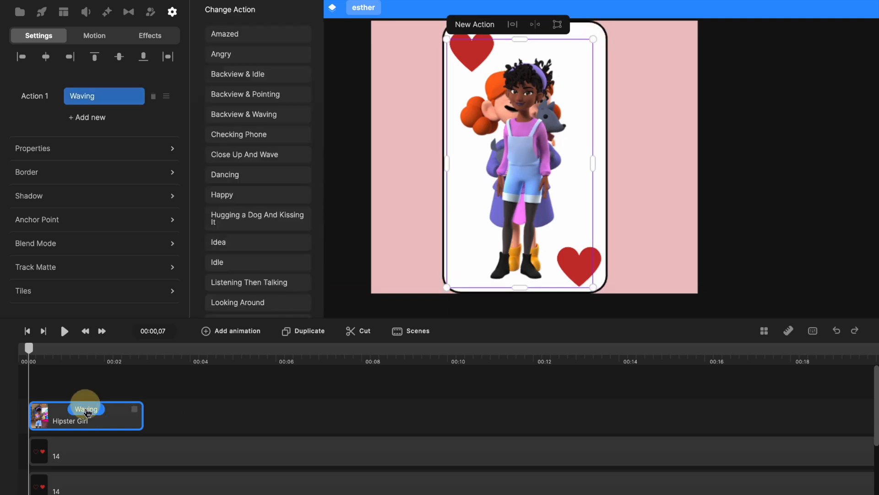
{"action": "left_click", "coordinate": [274, 136]}
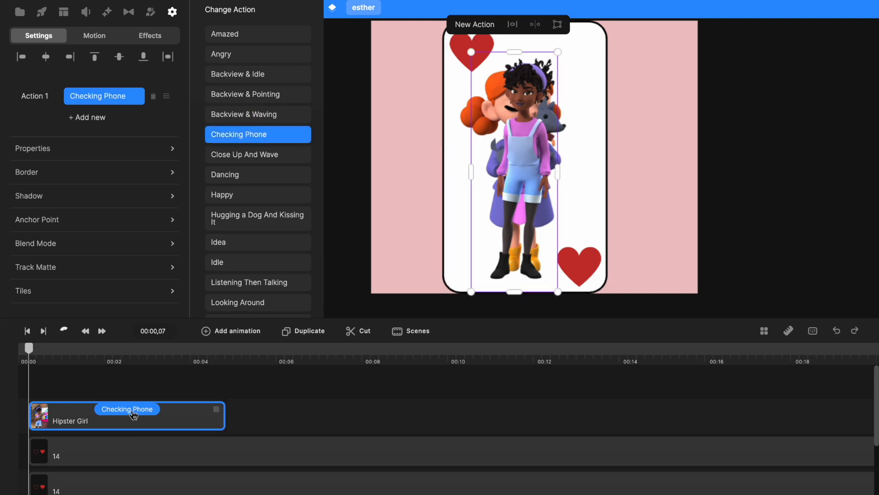
{"action": "mouse_move", "coordinate": [131, 409]}
{"action": "left_click", "coordinate": [160, 377]}
{"action": "mouse_move", "coordinate": [104, 413]}
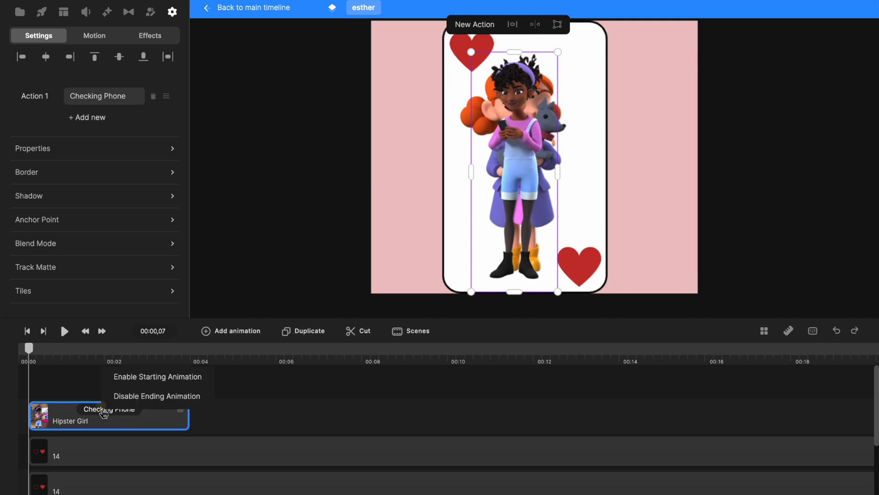
{"action": "left_click", "coordinate": [120, 396]}
Extend Hipster Girl's Checking Phone action to the group's end and delete the Ester clip from the card
{"action": "left_click_drag", "start_coordinate": [137, 411], "coordinate": [836, 418]}
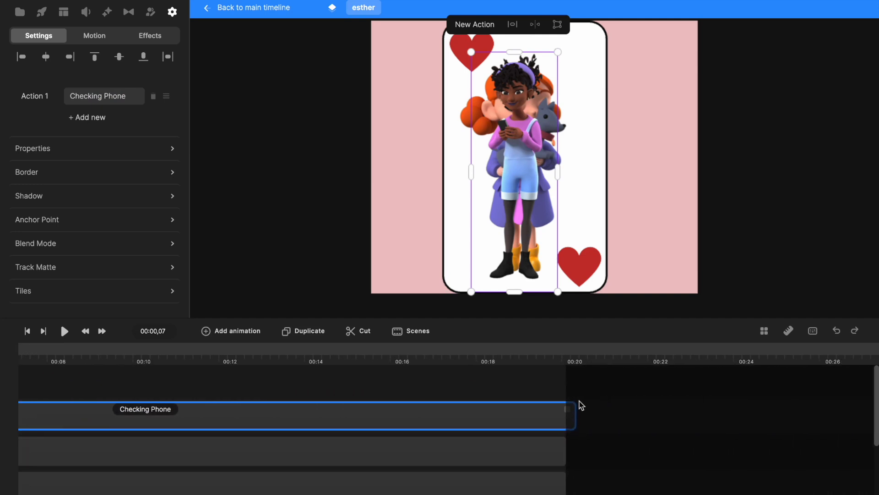
{"action": "scroll", "coordinate": [129, 446], "scroll_direction": "down", "scroll_amount": 3}
{"action": "left_click", "coordinate": [95, 457]}
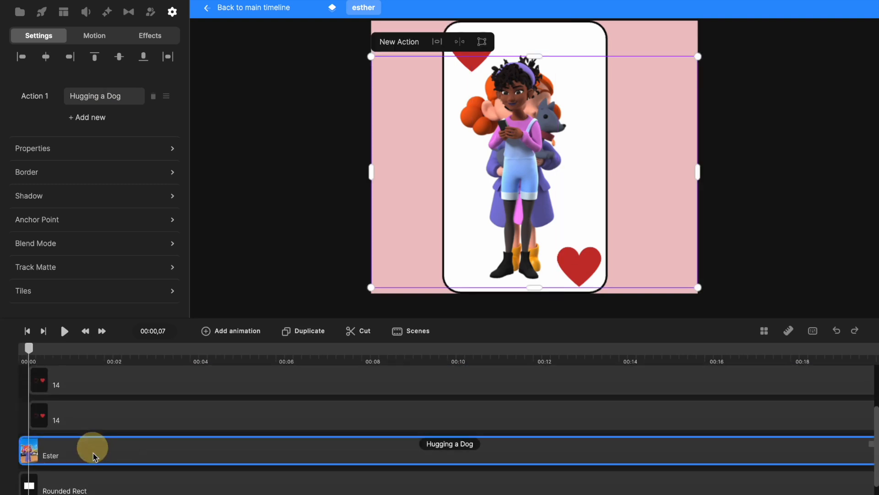
{"action": "key", "text": "Delete"}
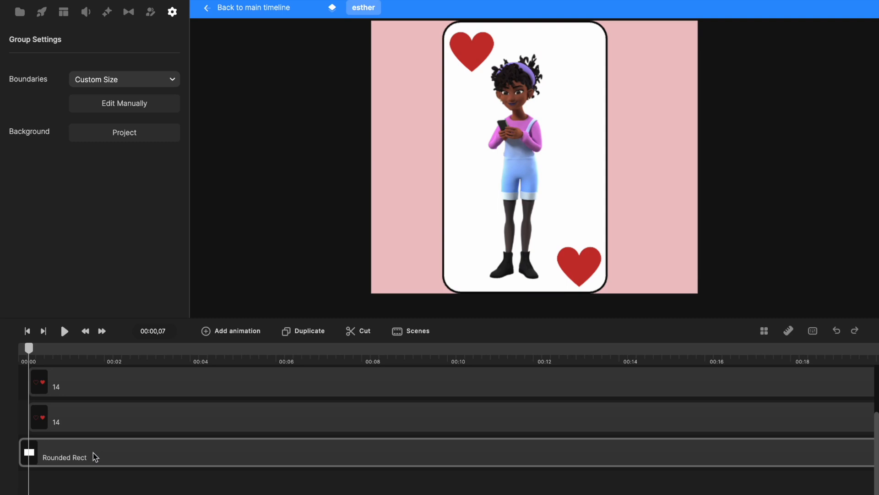
Move both heart clips to the start of the card group and scrub through the card to check it
{"action": "left_click", "coordinate": [73, 412]}
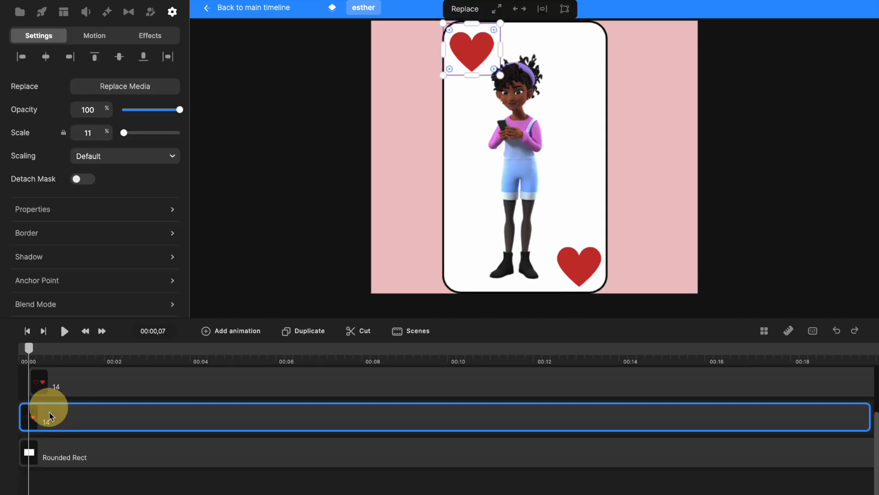
{"action": "left_click_drag", "start_coordinate": [106, 387], "coordinate": [53, 386]}
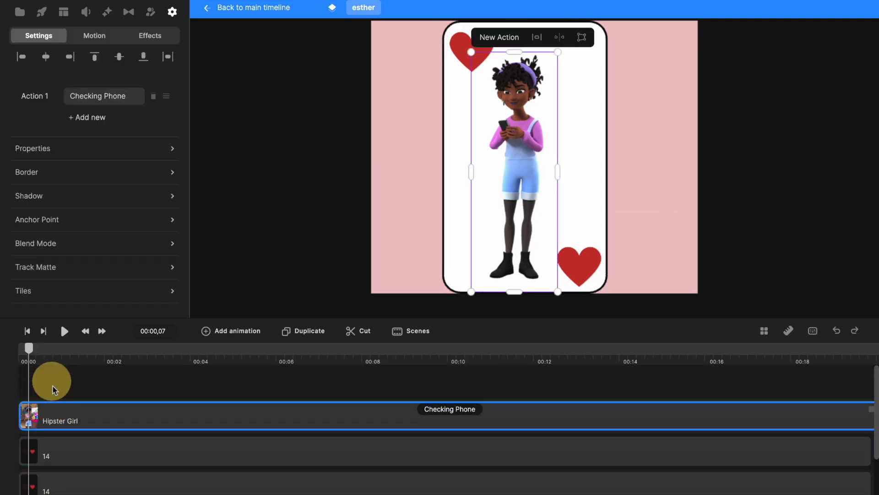
{"action": "scroll", "coordinate": [91, 424], "scroll_direction": "down", "scroll_amount": 3}
{"action": "left_click", "coordinate": [88, 449]}
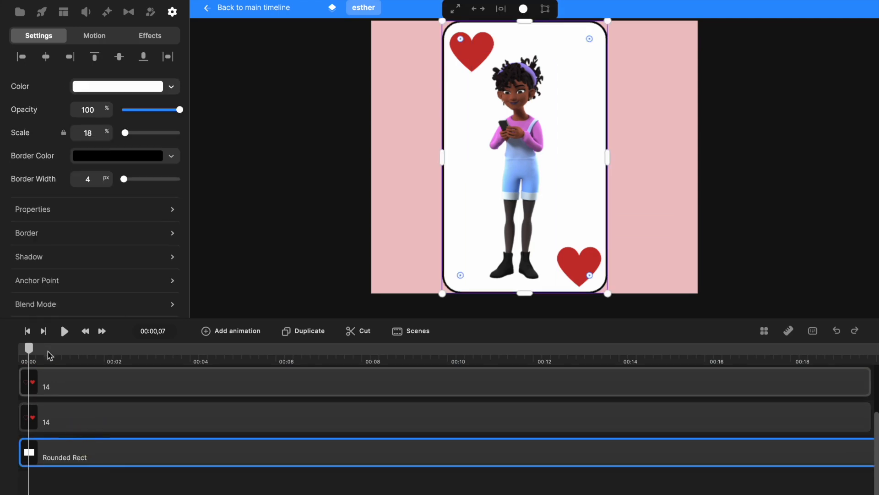
{"action": "left_click_drag", "start_coordinate": [29, 348], "coordinate": [758, 360]}
{"action": "left_click", "coordinate": [452, 377]}
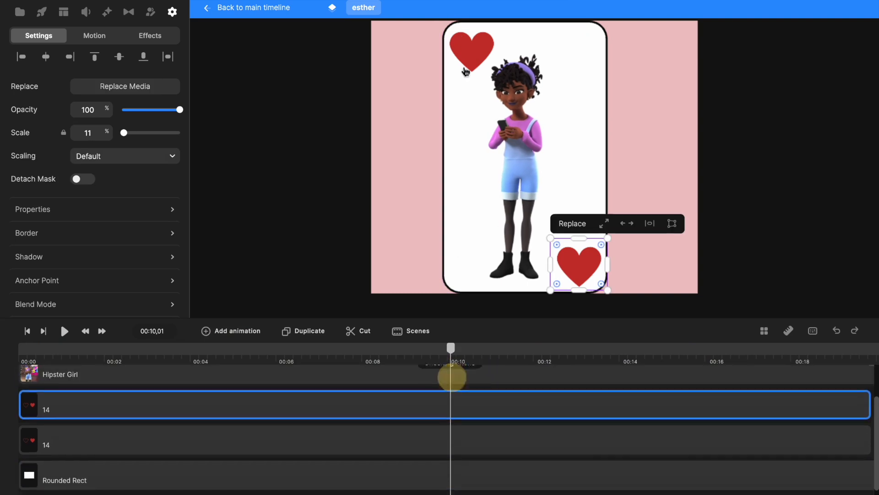
Return to the main timeline and rename the heart card's group as "hipster girl"
{"action": "left_click", "coordinate": [277, 8]}
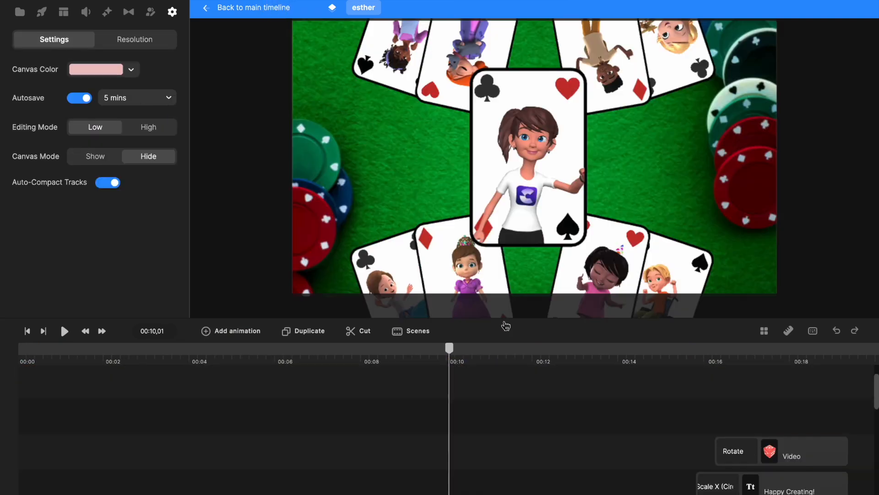
{"action": "scroll", "coordinate": [398, 428], "scroll_direction": "right", "scroll_amount": 10}
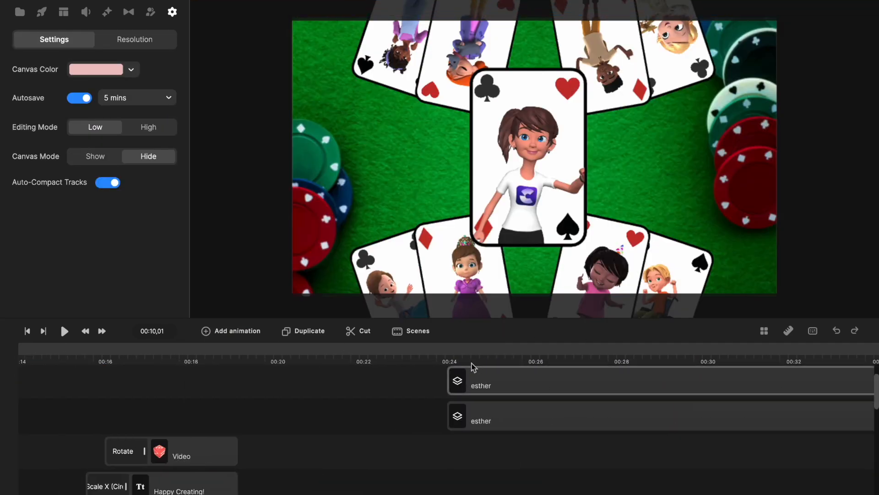
{"action": "left_click", "coordinate": [501, 352]}
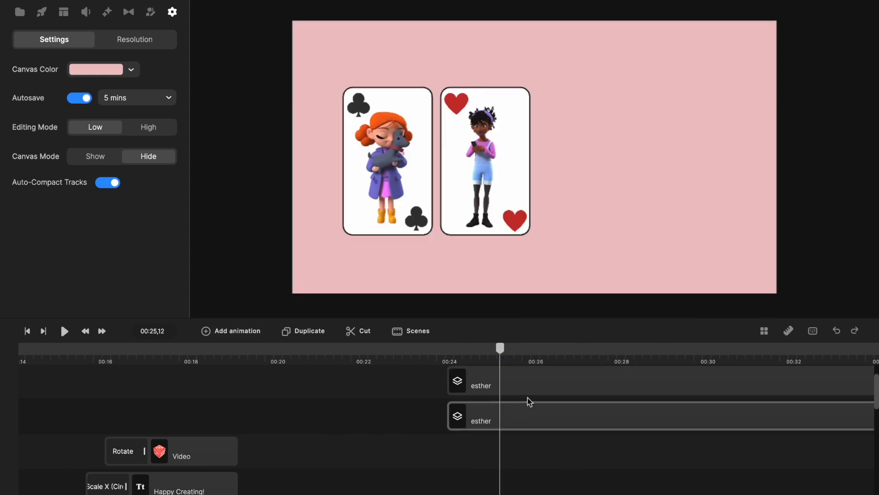
{"action": "left_click", "coordinate": [529, 380]}
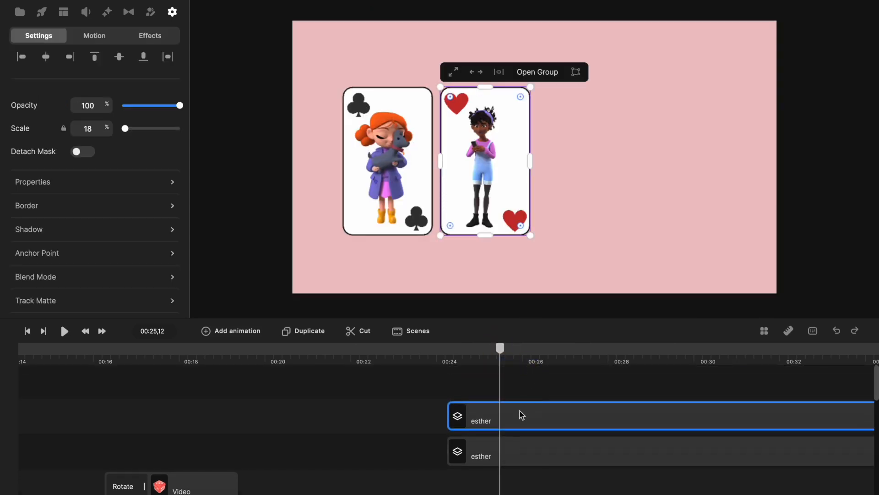
{"action": "right_click", "coordinate": [522, 415]}
{"action": "left_click", "coordinate": [546, 258]}
{"action": "type", "text": "hipster girl"}
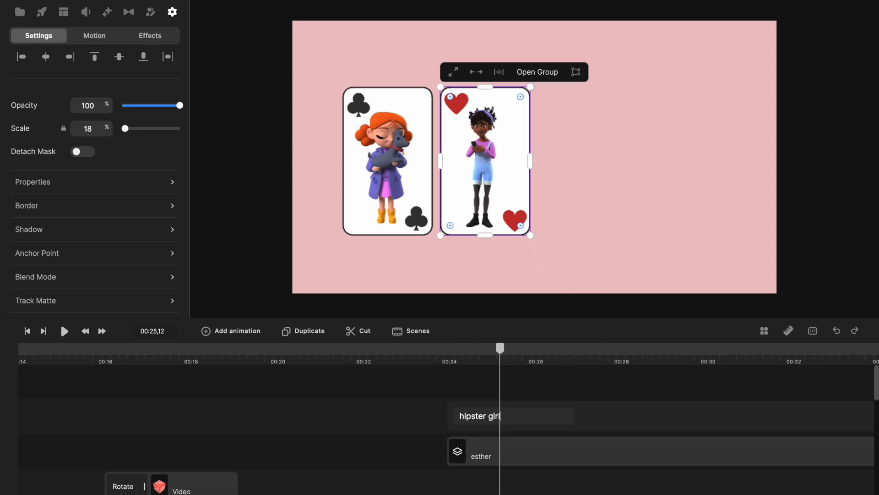
{"action": "left_click", "coordinate": [376, 435]}
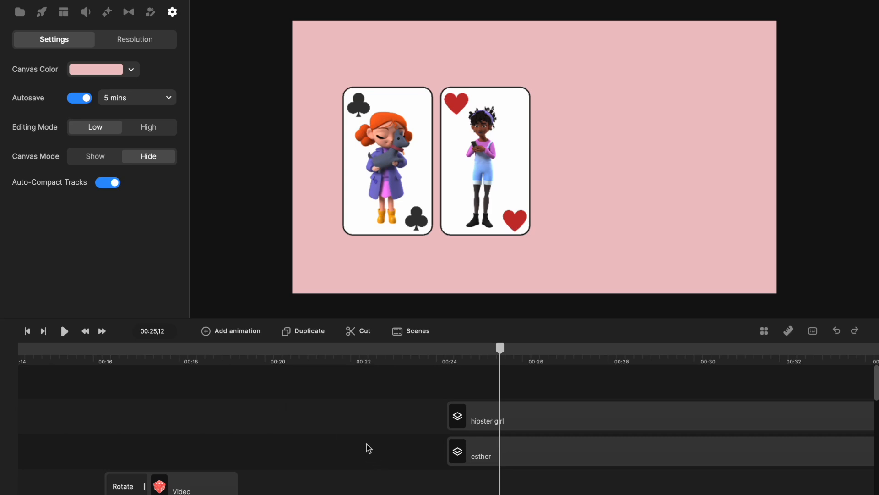
Duplicate the hipster girl card and place the copy beside it as the third card in the row
{"action": "scroll", "coordinate": [366, 448], "scroll_direction": "right", "scroll_amount": 5}
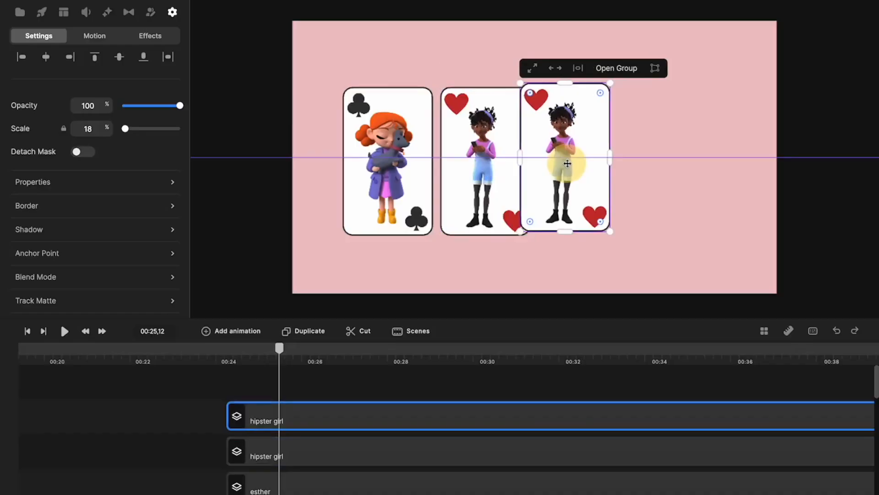
{"action": "left_click", "coordinate": [536, 73]}
{"action": "left_click", "coordinate": [574, 136]}
Put black spades in the third card's upper-left and lower-right corners and rename its group as "grandma"
{"action": "left_click_drag", "start_coordinate": [591, 158], "coordinate": [472, 49]}
{"action": "left_click", "coordinate": [304, 331]}
{"action": "left_click_drag", "start_coordinate": [474, 48], "coordinate": [586, 262]}
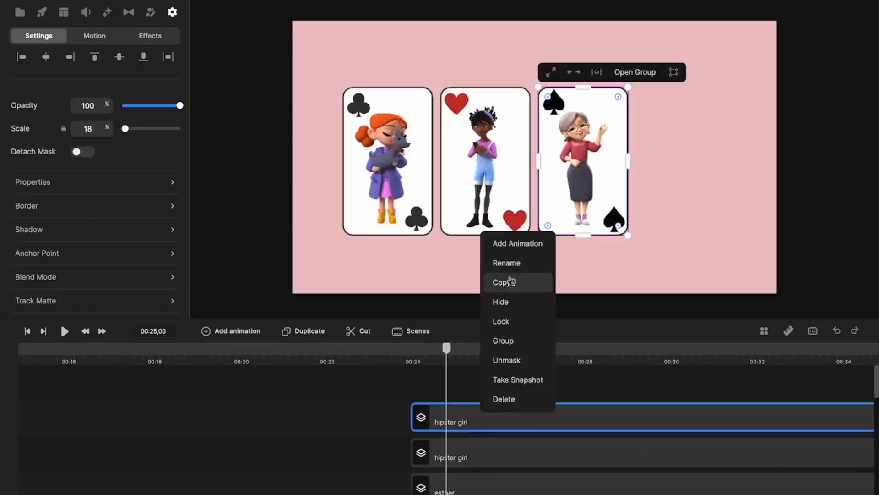
{"action": "left_click", "coordinate": [512, 280]}
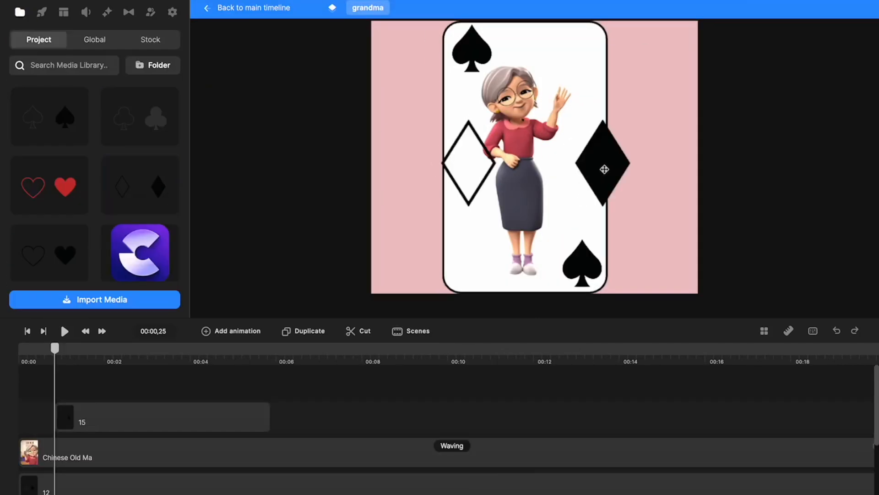
Give the elf card black corner diamonds and place a red heart in the fifth card's upper-left corner
{"action": "left_click", "coordinate": [91, 156]}
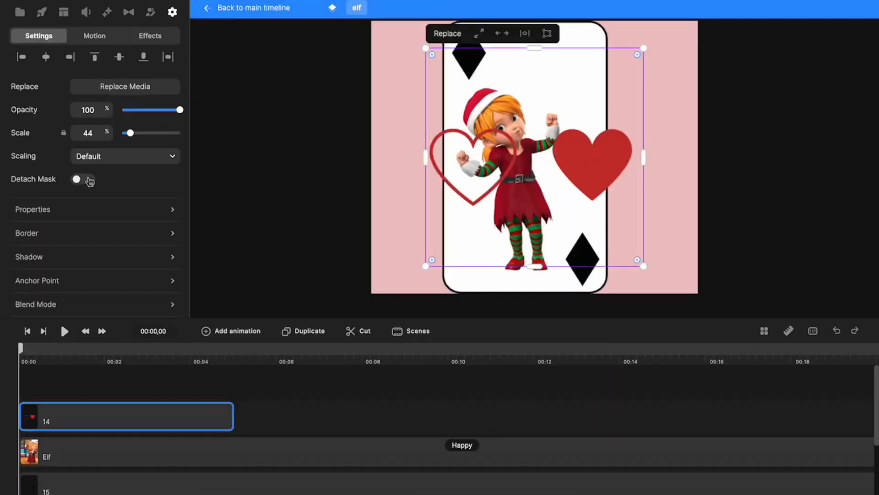
{"action": "left_click_drag", "start_coordinate": [602, 191], "coordinate": [481, 86]}
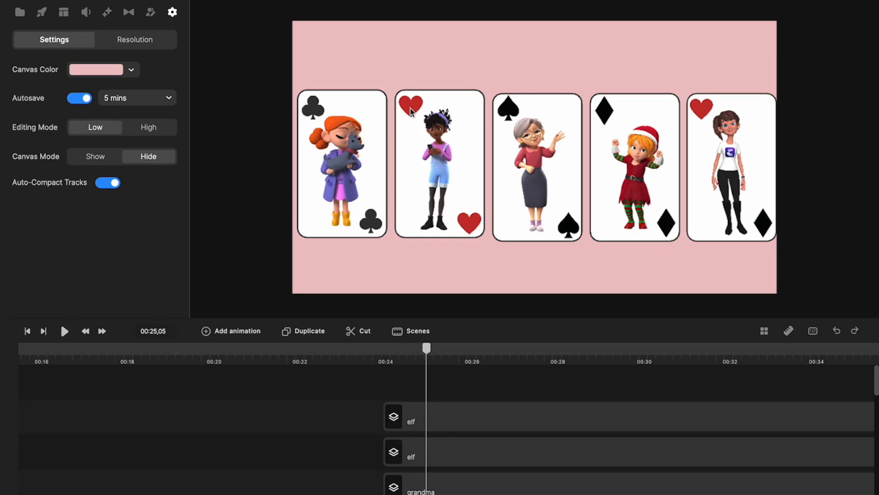
Rename the fifth card's group, with the girl in the white T-shirt, as "lenka"
{"action": "left_click", "coordinate": [606, 110]}
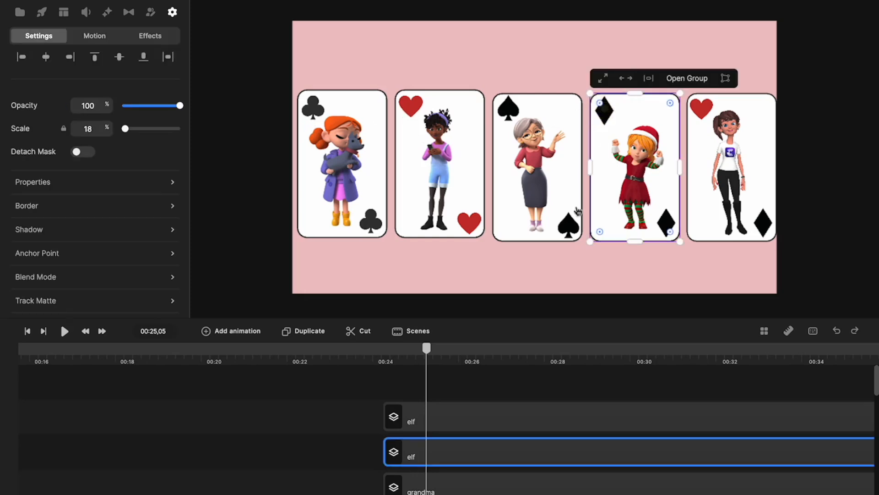
{"action": "left_click", "coordinate": [450, 416]}
{"action": "right_click", "coordinate": [452, 418]}
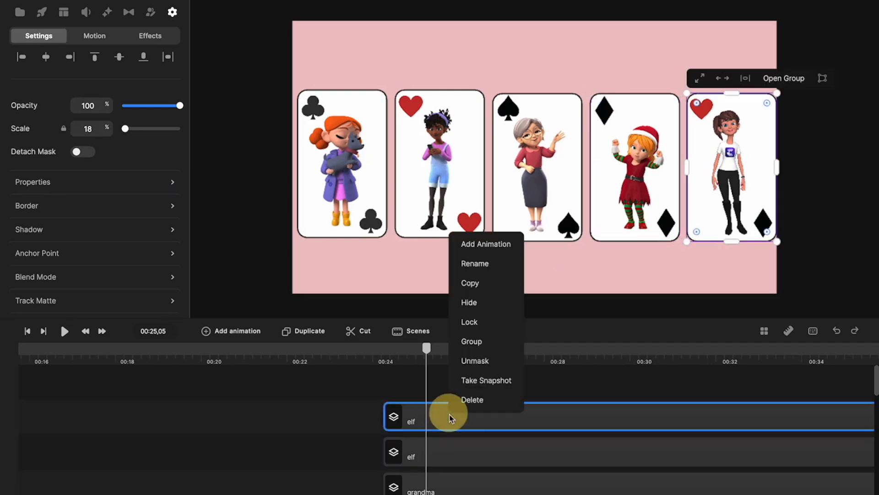
{"action": "left_click", "coordinate": [474, 270]}
{"action": "type", "text": "lenka"}
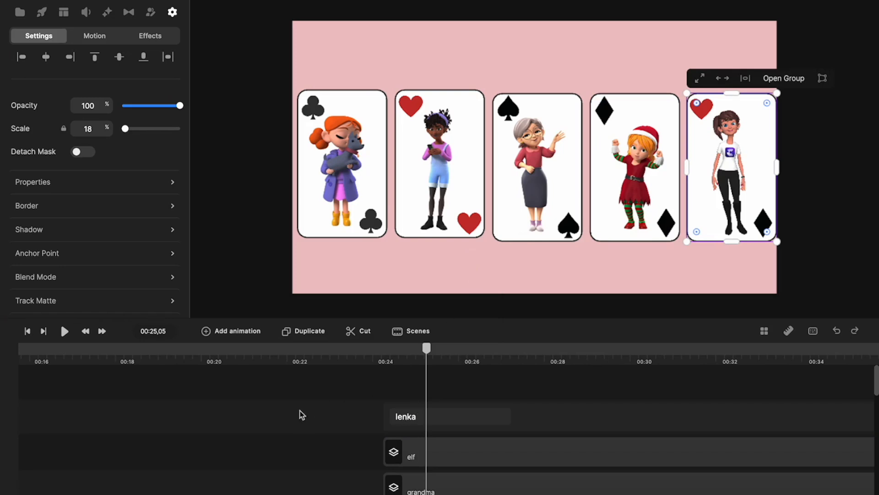
{"action": "left_click", "coordinate": [298, 414]}
Open the elf card's group and apply the Color Fill effect to its lower-right diamond
{"action": "left_click", "coordinate": [433, 447]}
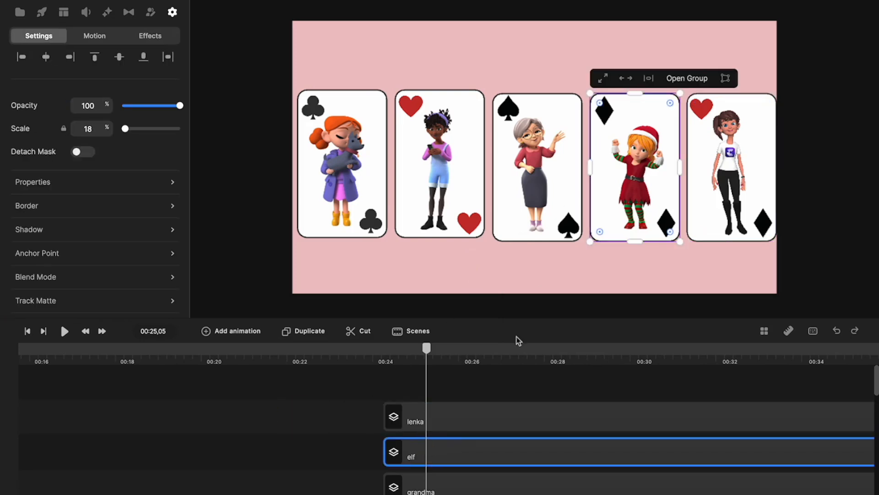
{"action": "left_click", "coordinate": [691, 78]}
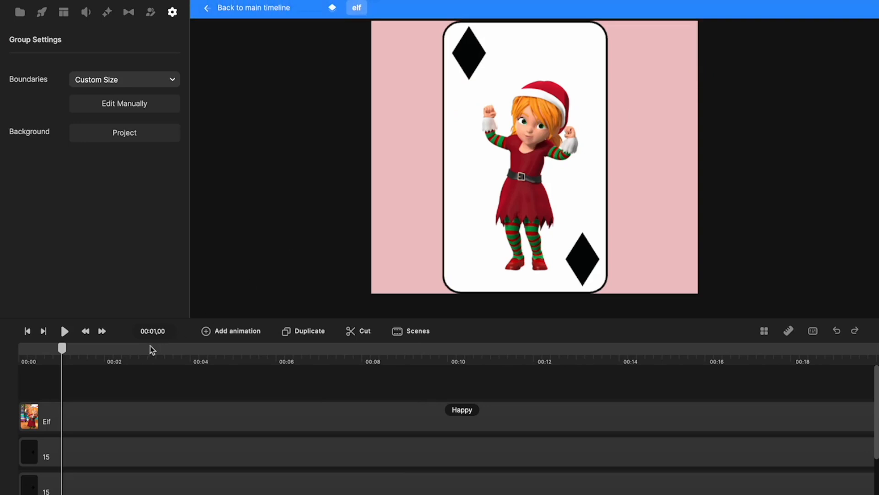
{"action": "left_click", "coordinate": [86, 464]}
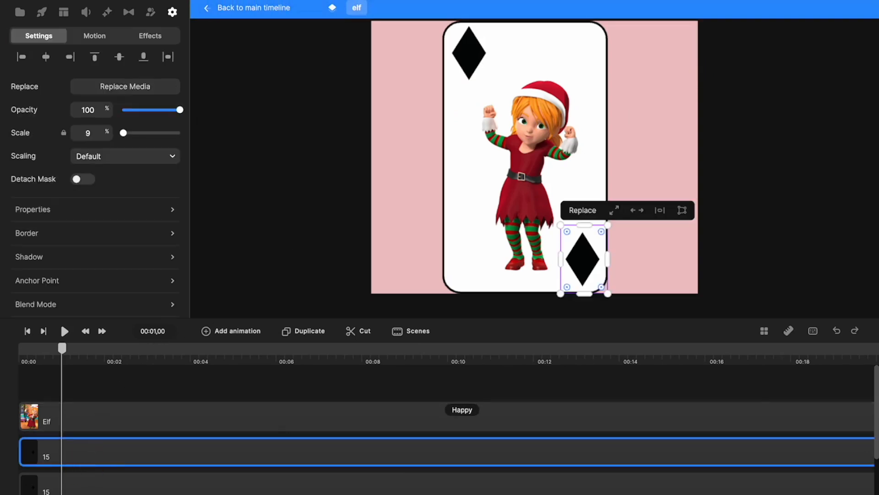
{"action": "left_click", "coordinate": [108, 14]}
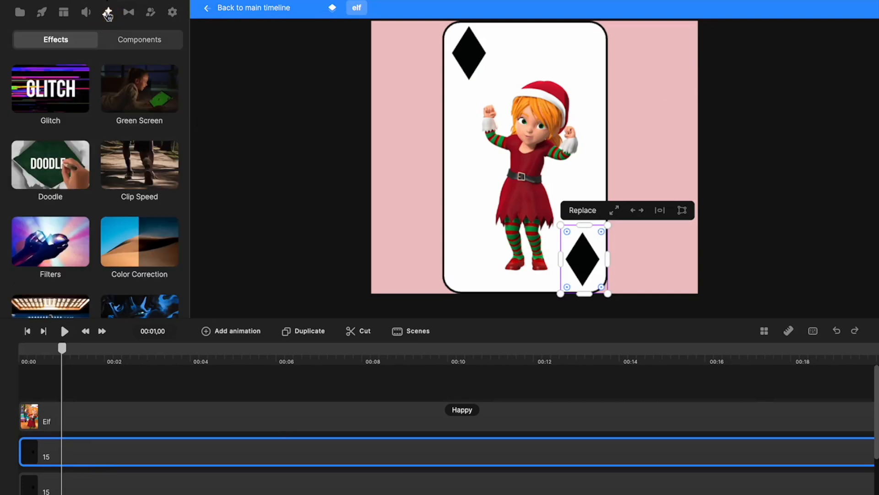
{"action": "scroll", "coordinate": [98, 196], "scroll_direction": "down", "scroll_amount": 5}
{"action": "scroll", "coordinate": [98, 197], "scroll_direction": "down", "scroll_amount": 1}
{"action": "left_click_drag", "start_coordinate": [138, 193], "coordinate": [90, 464]}
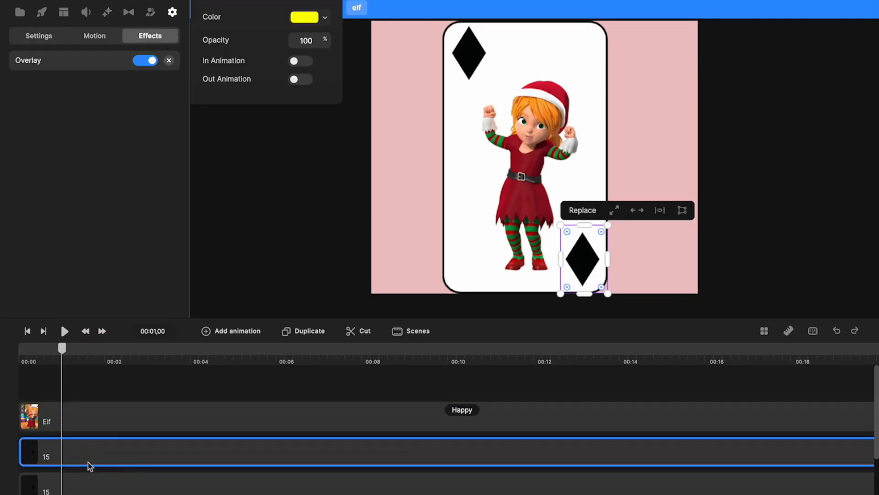
Set the lower-right diamond's overlay color to red c1112f by sampling the elf's hat with the eyedropper
{"action": "left_click", "coordinate": [325, 19]}
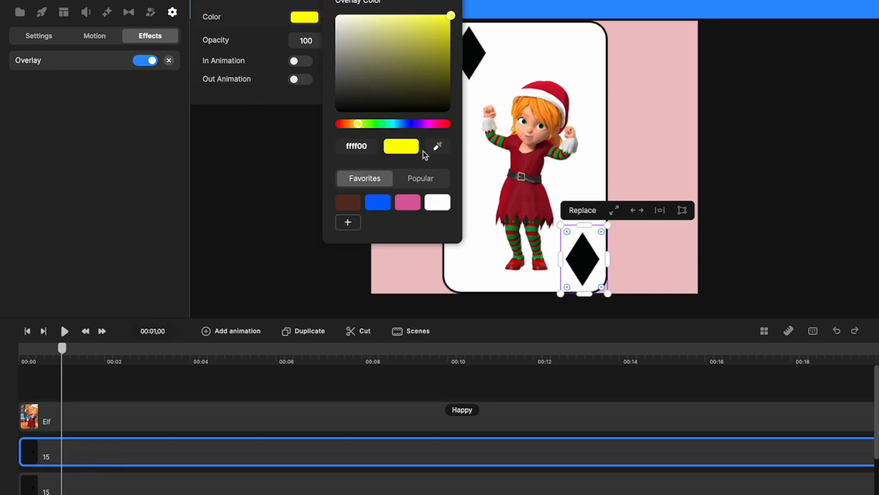
{"action": "left_click", "coordinate": [438, 146]}
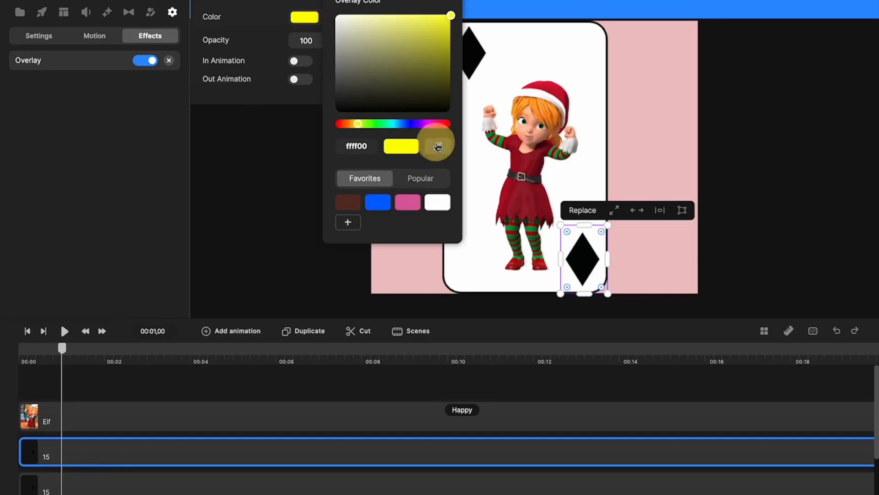
{"action": "left_click", "coordinate": [439, 146]}
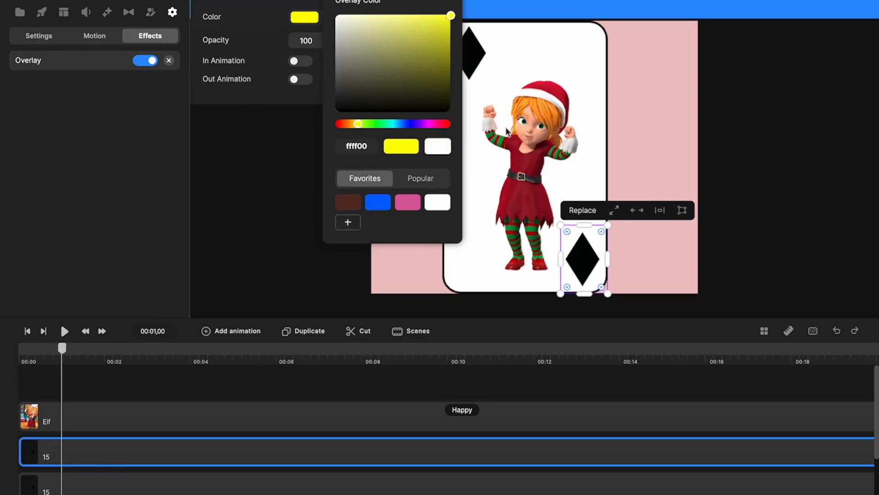
{"action": "left_click", "coordinate": [539, 165]}
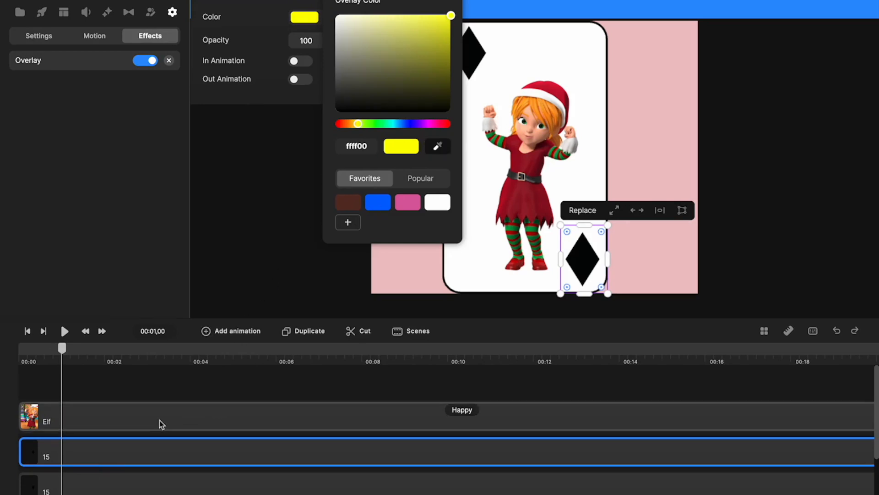
{"action": "left_click", "coordinate": [438, 147]}
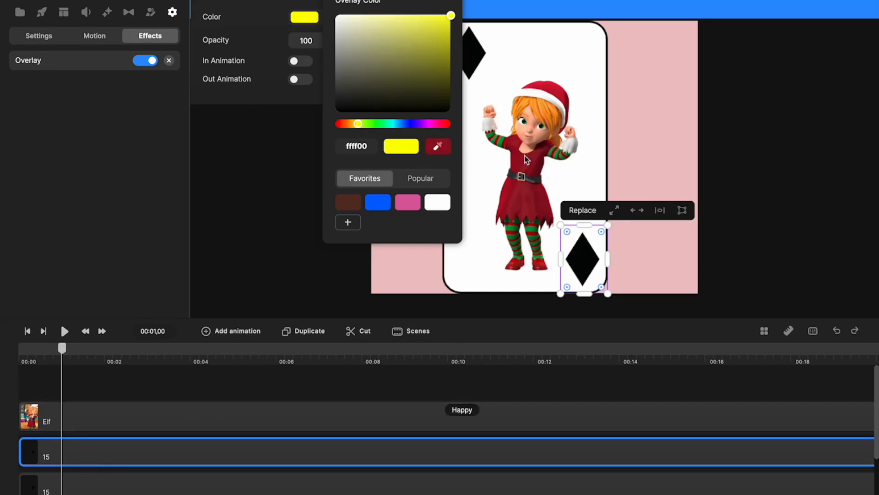
{"action": "left_click", "coordinate": [555, 96]}
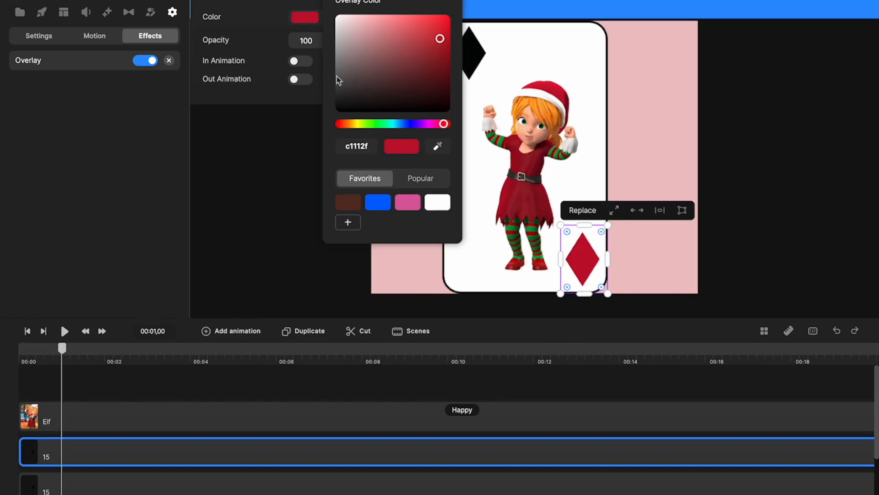
Apply the Color Fill effect to the elf card's upper-left diamond
{"action": "left_click", "coordinate": [128, 489]}
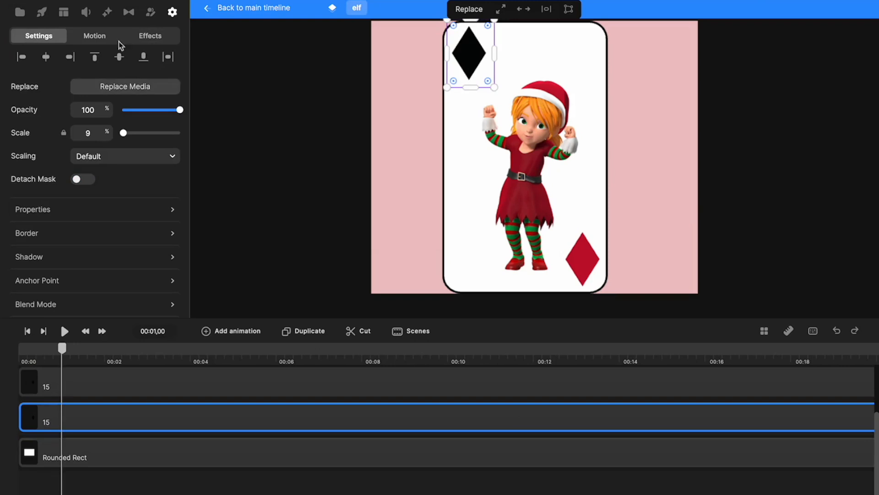
{"action": "left_click", "coordinate": [148, 36]}
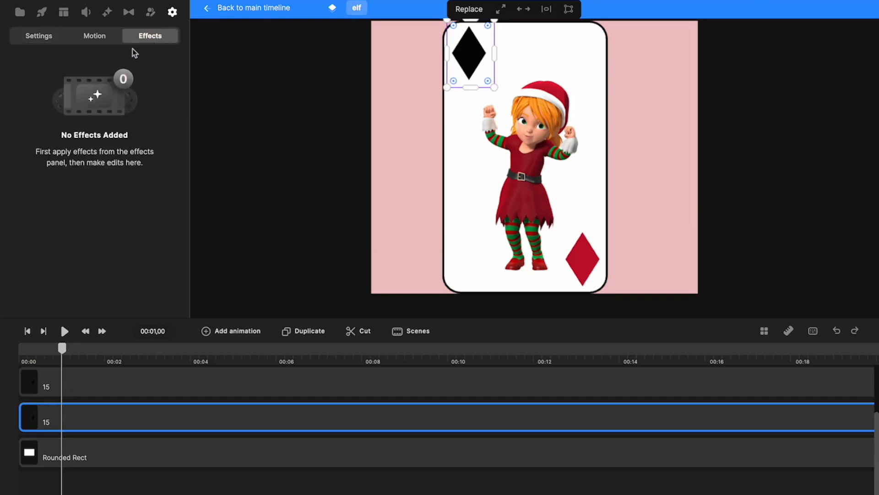
{"action": "left_click", "coordinate": [107, 12]}
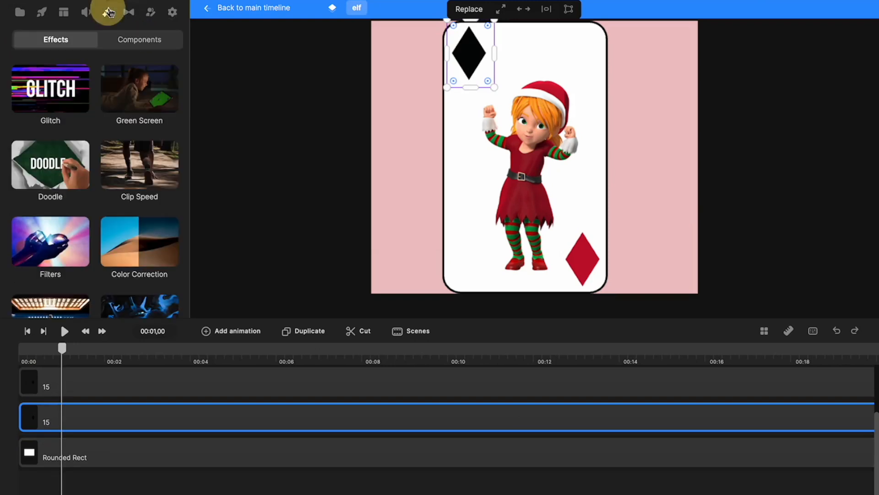
{"action": "scroll", "coordinate": [104, 190], "scroll_direction": "down", "scroll_amount": 10}
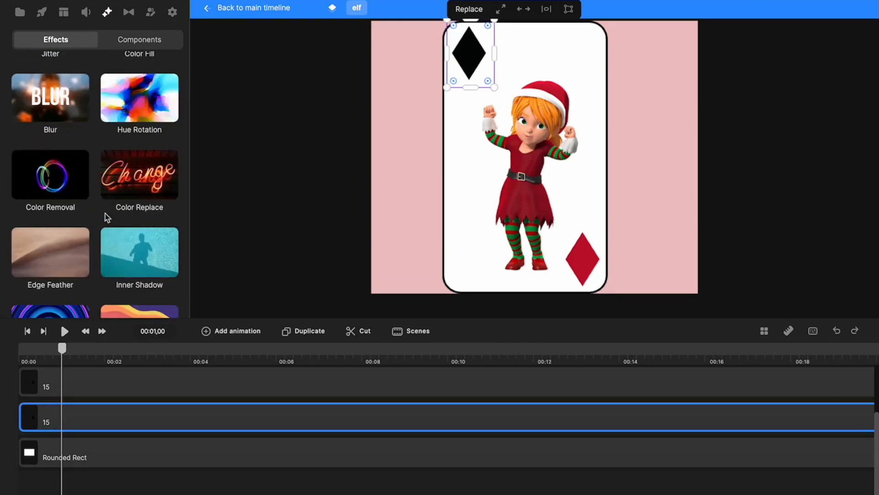
{"action": "scroll", "coordinate": [138, 144], "scroll_direction": "up", "scroll_amount": 3}
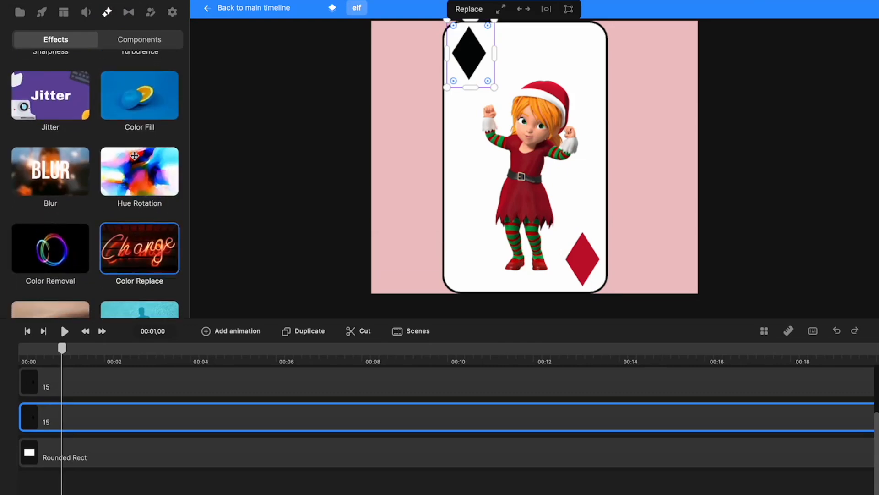
{"action": "left_click_drag", "start_coordinate": [129, 109], "coordinate": [102, 422]}
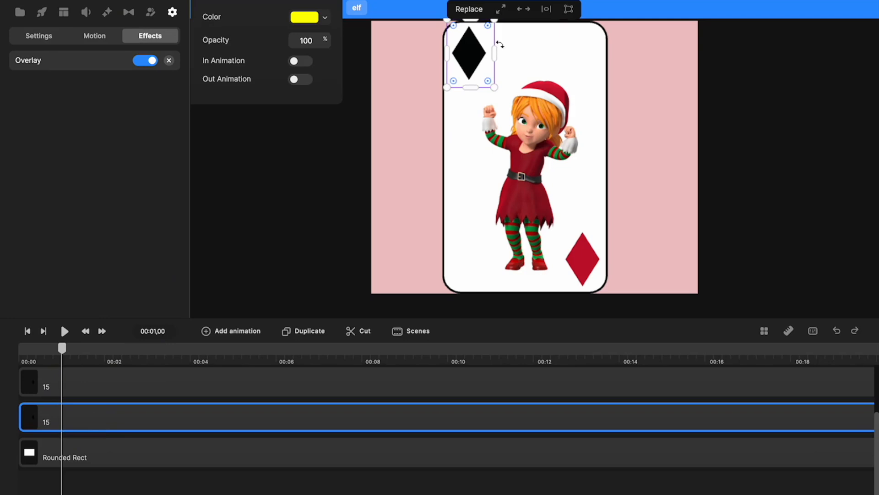
Set the upper-left diamond's overlay color to red c10d2e by sampling the lower-right diamond, and return to the main timeline
{"action": "left_click", "coordinate": [326, 21]}
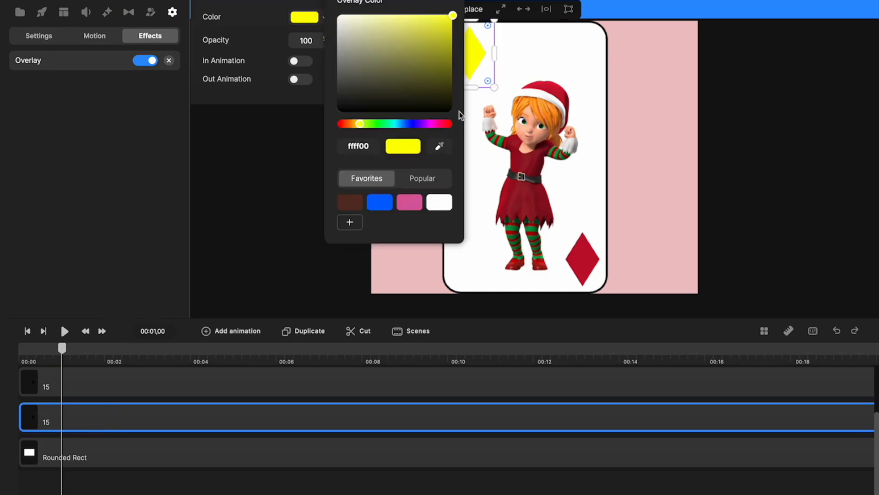
{"action": "left_click", "coordinate": [440, 146]}
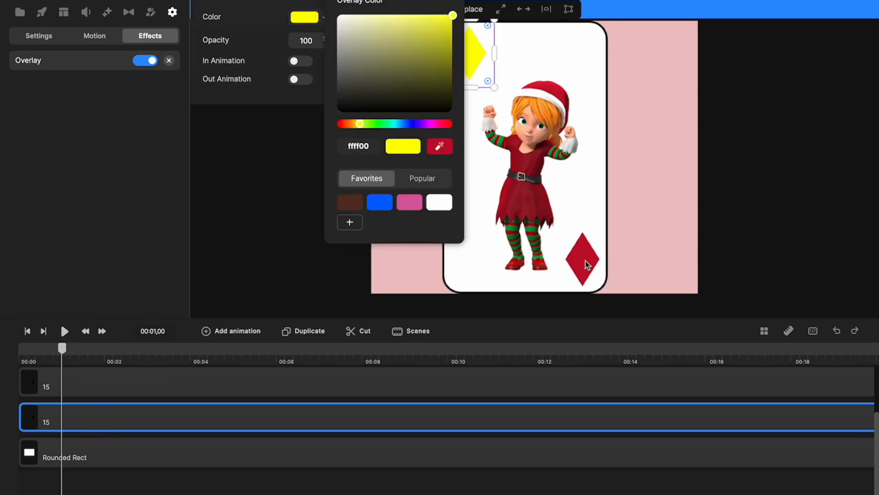
{"action": "left_click", "coordinate": [587, 263]}
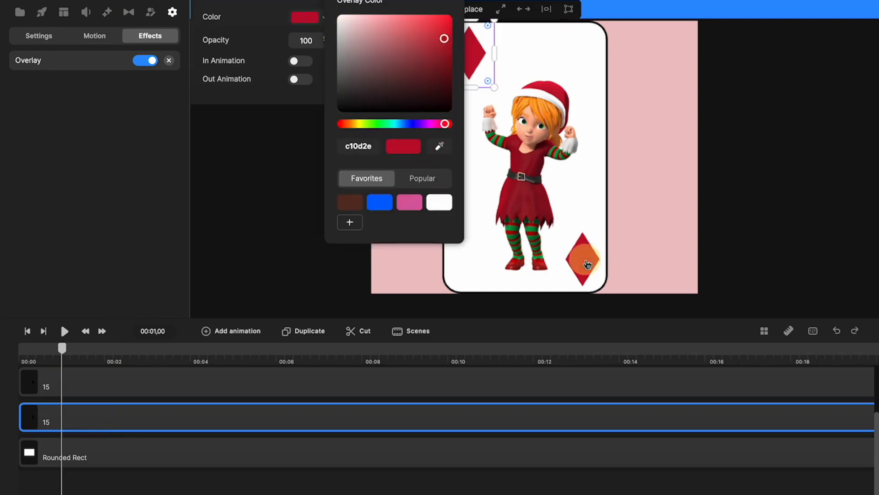
{"action": "left_click", "coordinate": [745, 150]}
{"action": "left_click", "coordinate": [258, 9]}
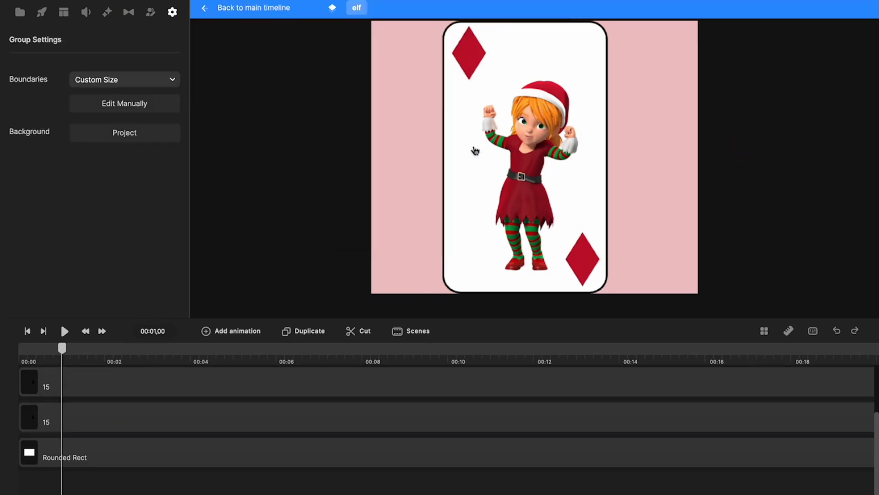
At 00:24,28, scale all five cards down together to 17% and center the row horizontally on the canvas
{"action": "left_click", "coordinate": [799, 355]}
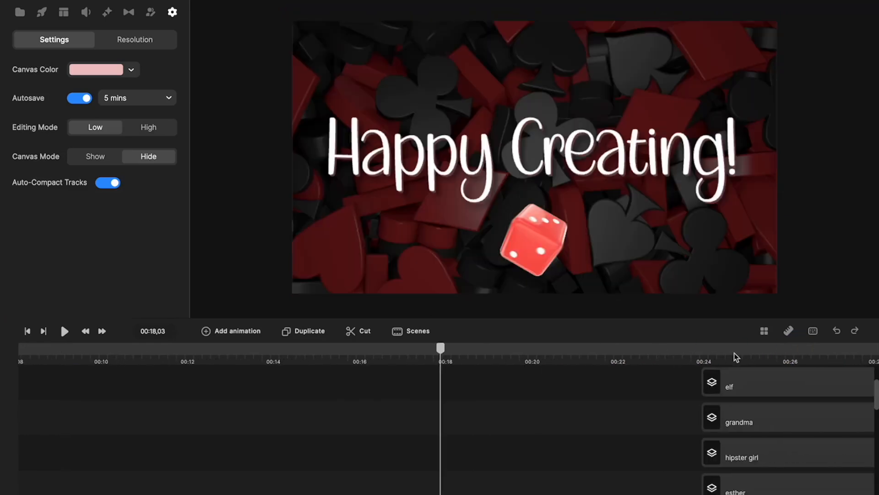
{"action": "left_click", "coordinate": [735, 357]}
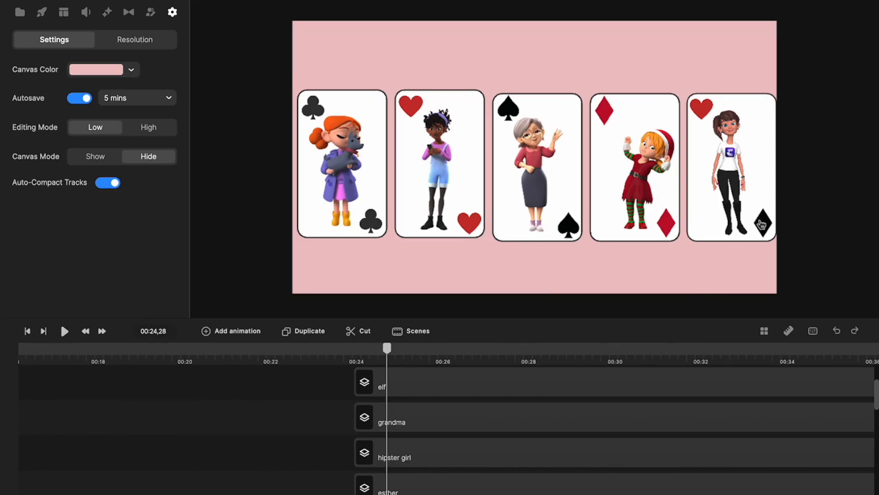
{"action": "left_click", "coordinate": [761, 224]}
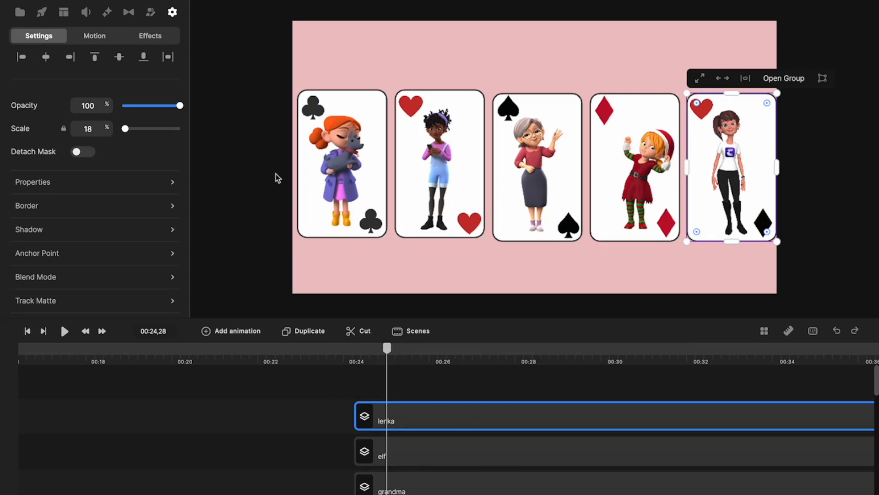
{"action": "left_click", "coordinate": [260, 136]}
{"action": "left_click_drag", "start_coordinate": [255, 116], "coordinate": [823, 209]}
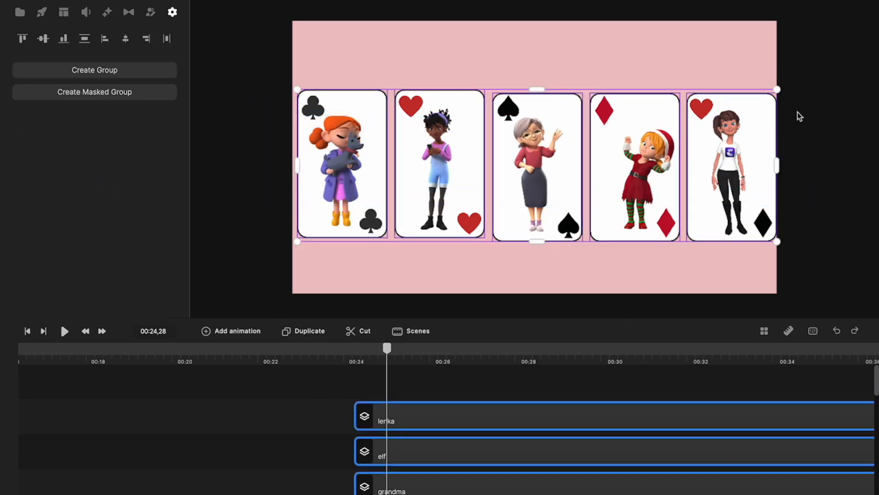
{"action": "left_click_drag", "start_coordinate": [777, 89], "coordinate": [750, 115]}
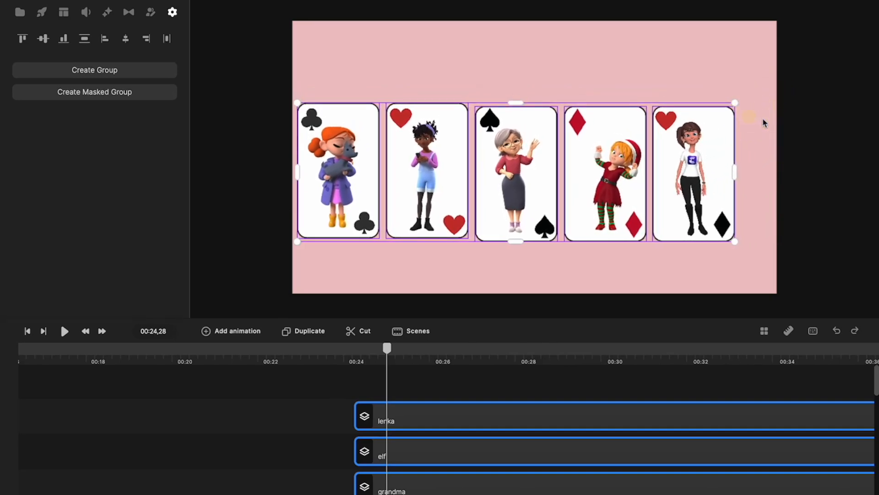
{"action": "left_click_drag", "start_coordinate": [545, 194], "coordinate": [563, 194]}
{"action": "left_click", "coordinate": [838, 203]}
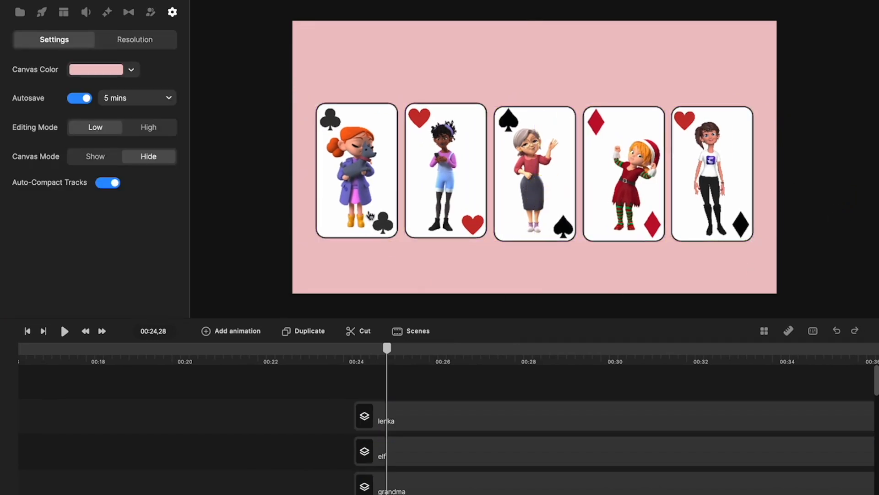
Center the grandma card, the phone-holding hipster girl's card and the red-haired girl's card on the canvas
{"action": "left_click_drag", "start_coordinate": [377, 185], "coordinate": [404, 185]}
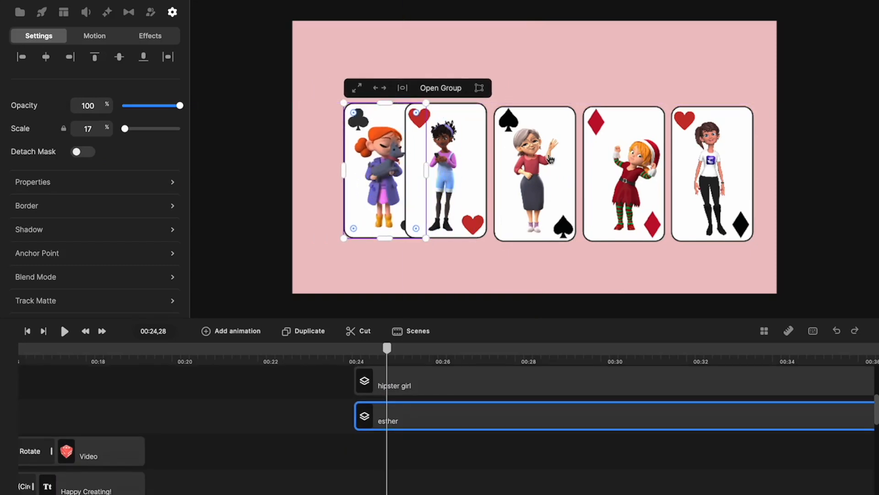
{"action": "left_click", "coordinate": [550, 159]}
{"action": "left_click_drag", "start_coordinate": [550, 112], "coordinate": [550, 95]}
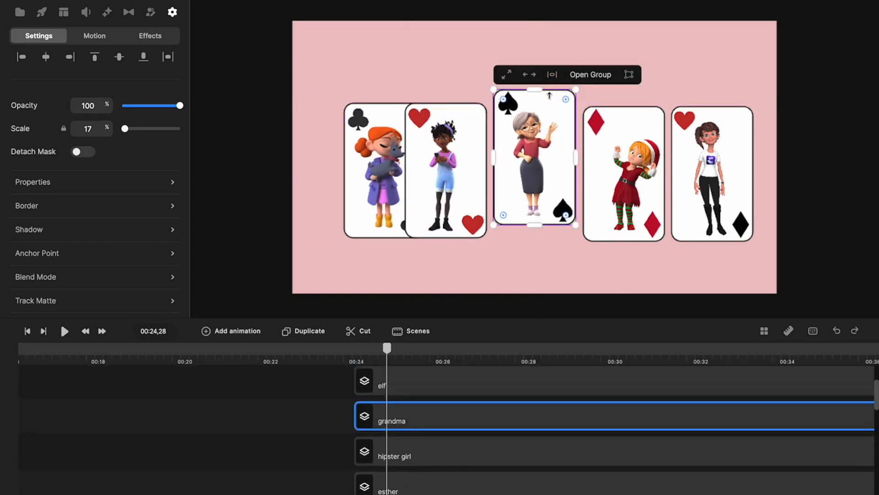
{"action": "left_click", "coordinate": [469, 154]}
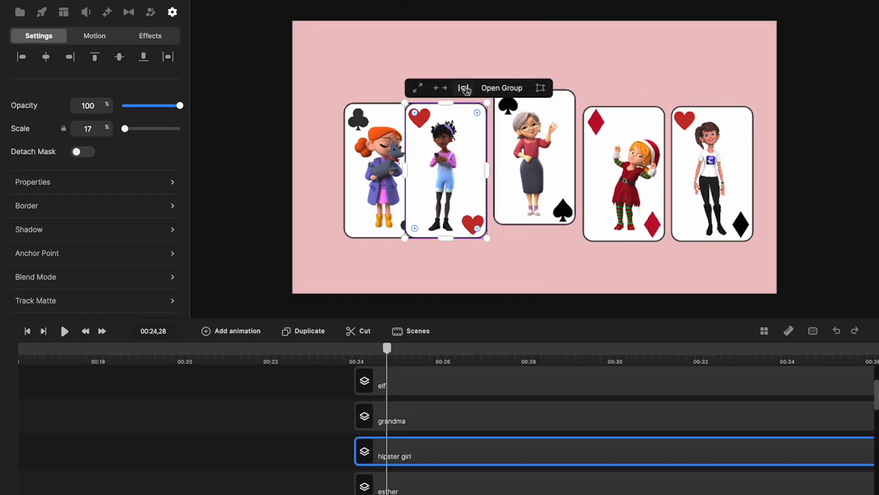
{"action": "left_click", "coordinate": [462, 86]}
{"action": "left_click", "coordinate": [384, 176]}
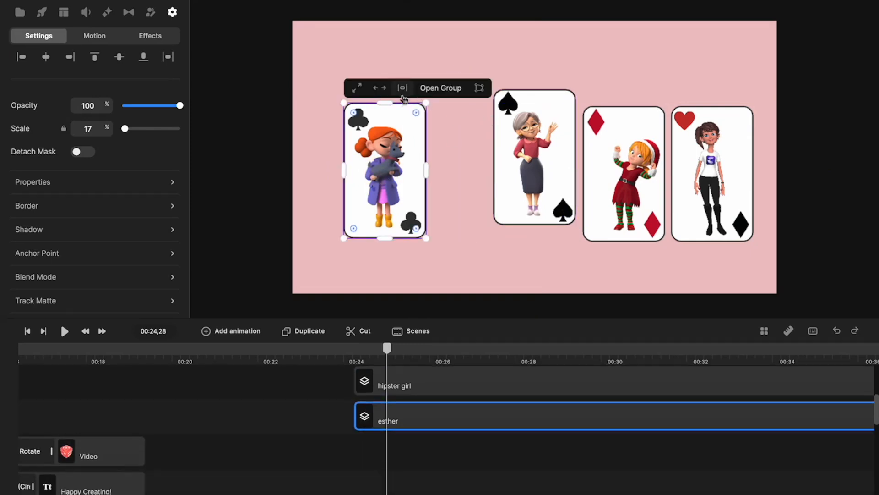
{"action": "left_click", "coordinate": [403, 87]}
Center the elf card and the white T-shirt girl's card on the canvas, stacking them over the other cards
{"action": "left_click", "coordinate": [626, 166]}
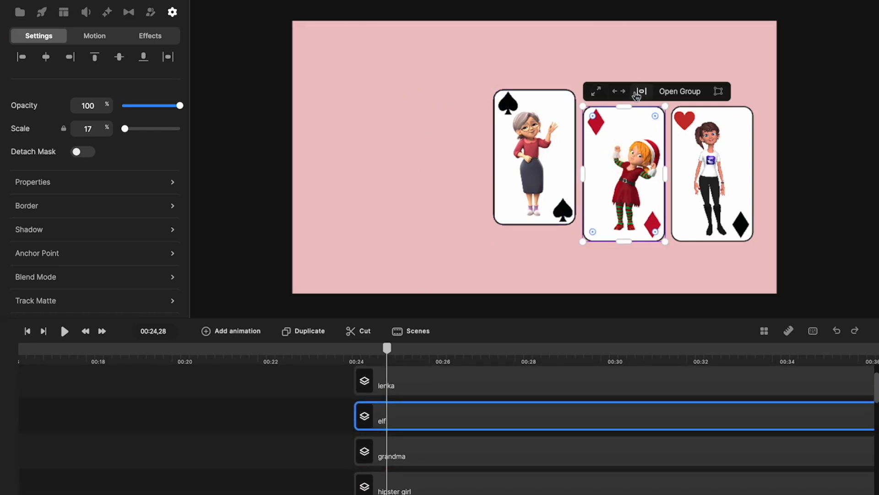
{"action": "left_click", "coordinate": [642, 92]}
{"action": "left_click", "coordinate": [728, 120]}
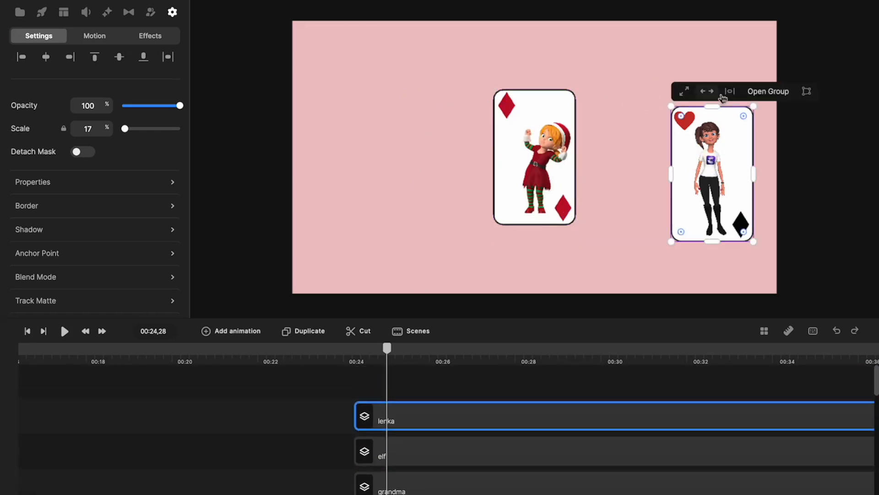
{"action": "left_click", "coordinate": [730, 92]}
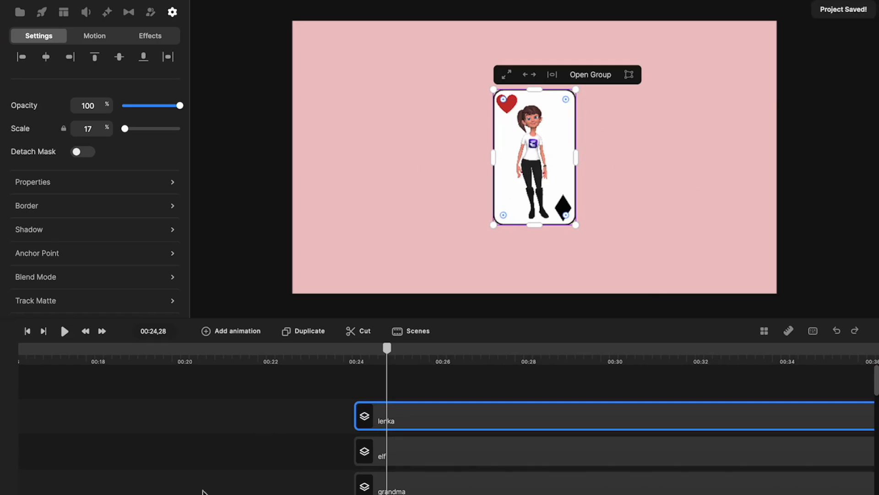
Add a Position animation with Linear easing to the white T-shirt girl's card, running from 00:24,20 to 00:27,22
{"action": "left_click_drag", "start_coordinate": [387, 348], "coordinate": [376, 356]}
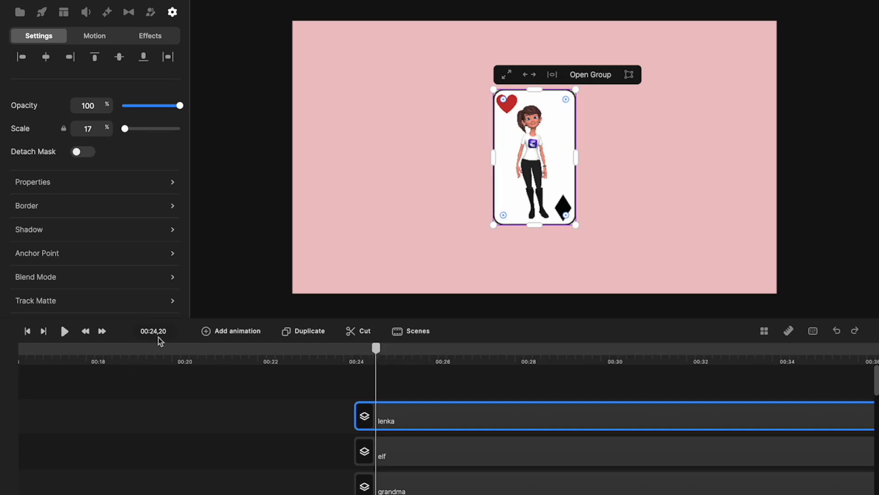
{"action": "left_click", "coordinate": [229, 334]}
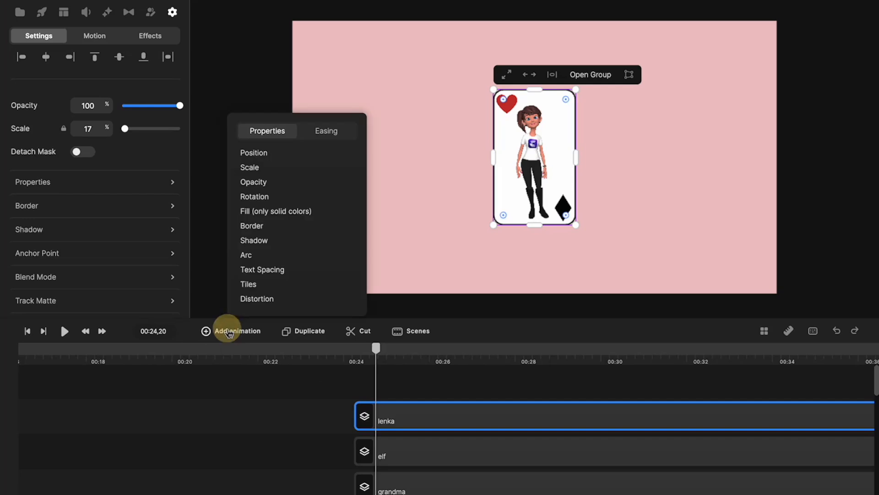
{"action": "left_click", "coordinate": [255, 155]}
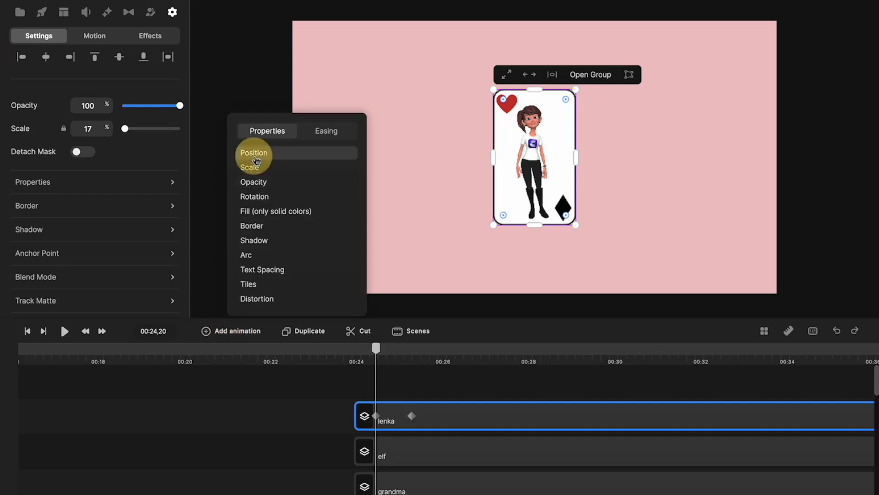
{"action": "left_click", "coordinate": [327, 132]}
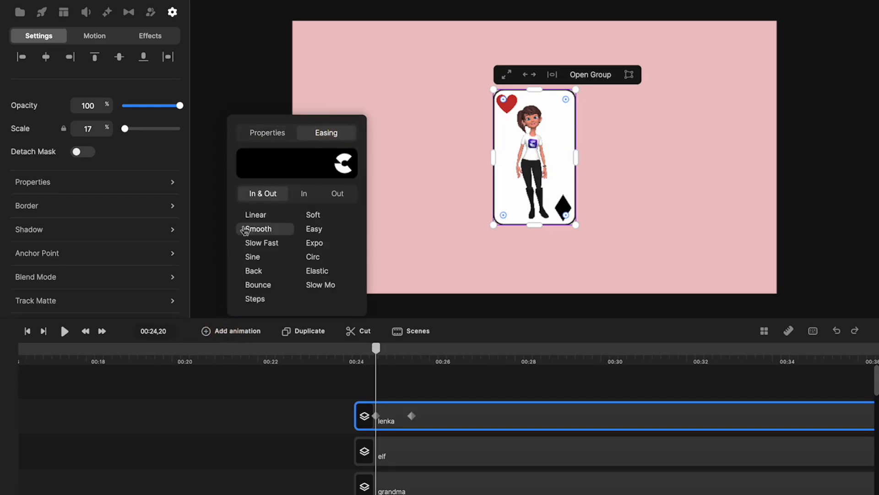
{"action": "left_click", "coordinate": [255, 215]}
{"action": "left_click", "coordinate": [411, 416]}
{"action": "left_click_drag", "start_coordinate": [411, 416], "coordinate": [507, 416]}
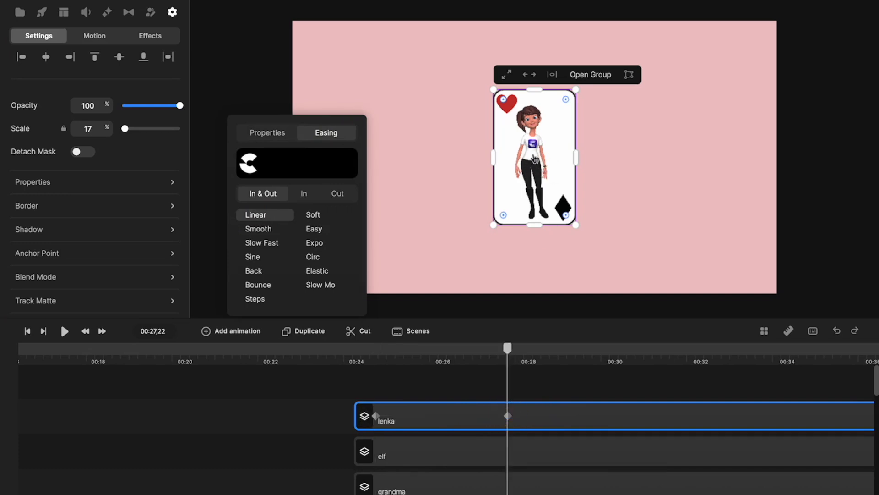
{"action": "left_click", "coordinate": [508, 418]}
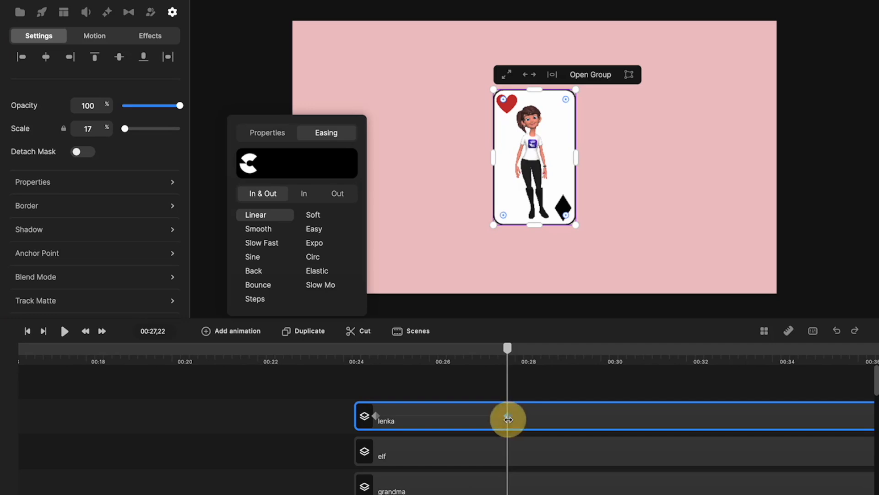
At the first keyframe, move the white T-shirt girl's card off the canvas, just above its upper edge
{"action": "left_click", "coordinate": [375, 416]}
{"action": "left_click_drag", "start_coordinate": [526, 203], "coordinate": [521, 1]}
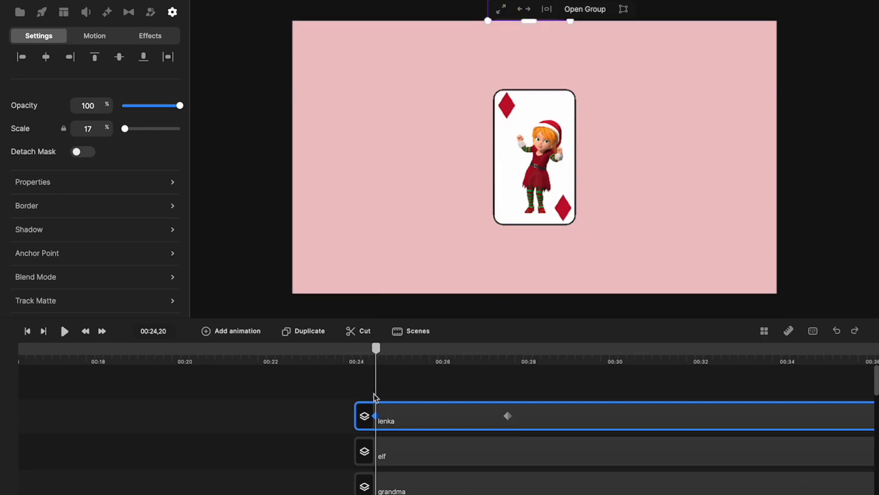
{"action": "left_click_drag", "start_coordinate": [377, 348], "coordinate": [377, 385]}
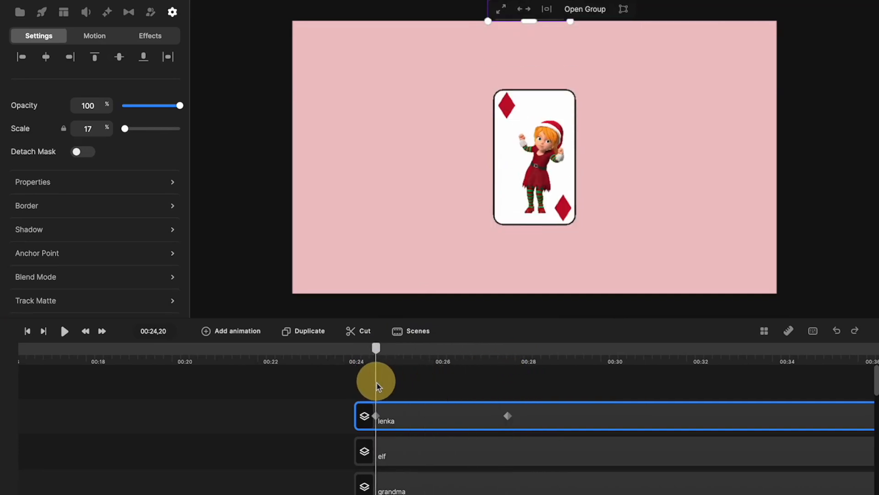
Add a Position animation to the elf card, running from 00:24,20 to 00:27,24
{"action": "left_click", "coordinate": [376, 443]}
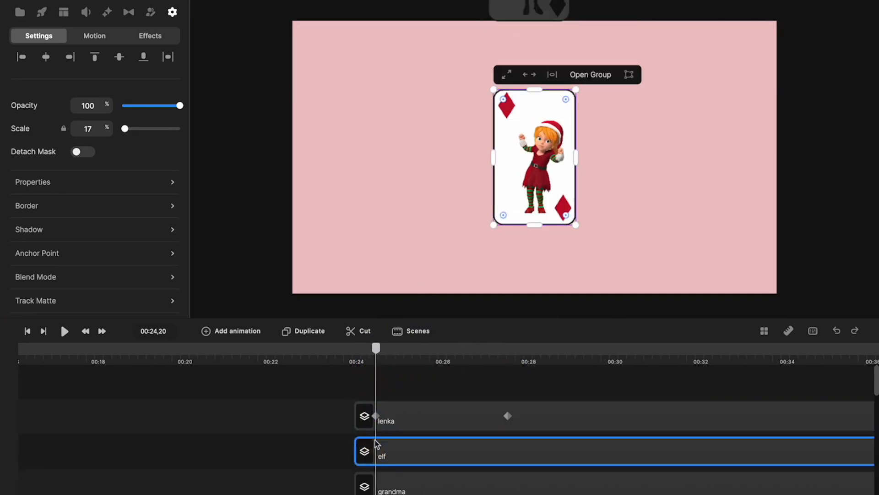
{"action": "left_click", "coordinate": [235, 331]}
{"action": "left_click", "coordinate": [270, 215]}
{"action": "left_click", "coordinate": [285, 131]}
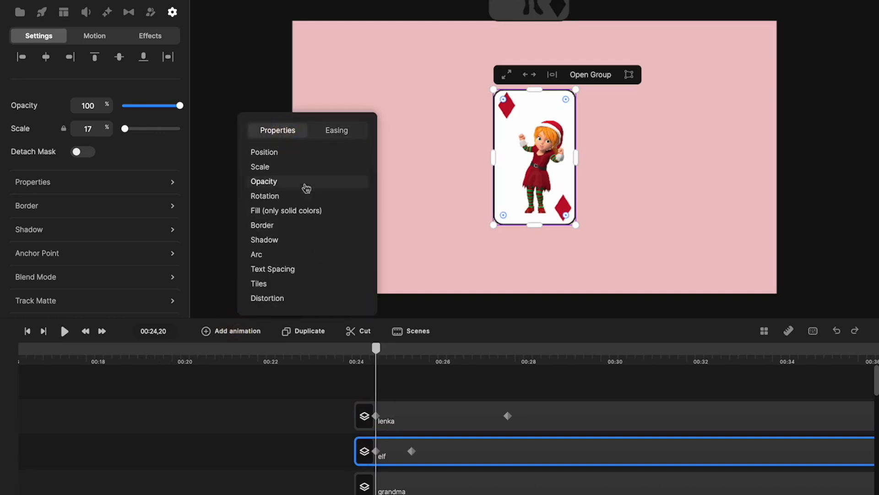
{"action": "left_click", "coordinate": [268, 152]}
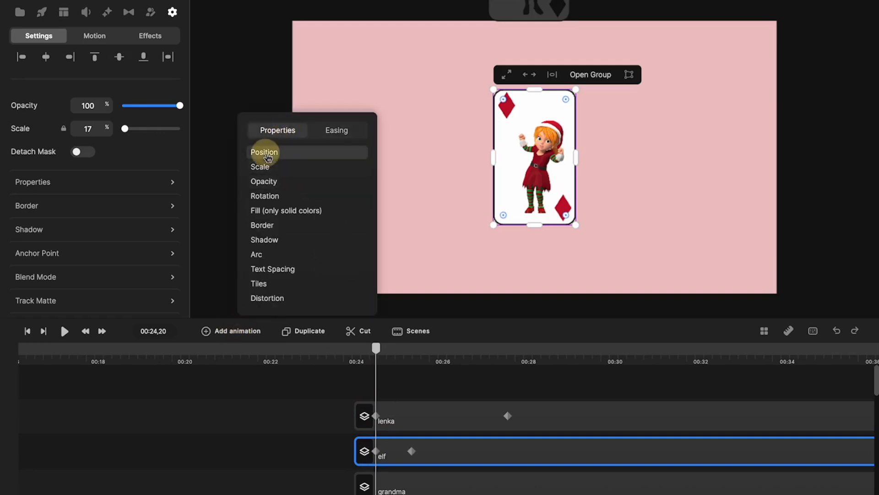
{"action": "left_click", "coordinate": [409, 452]}
{"action": "left_click_drag", "start_coordinate": [411, 451], "coordinate": [507, 453]}
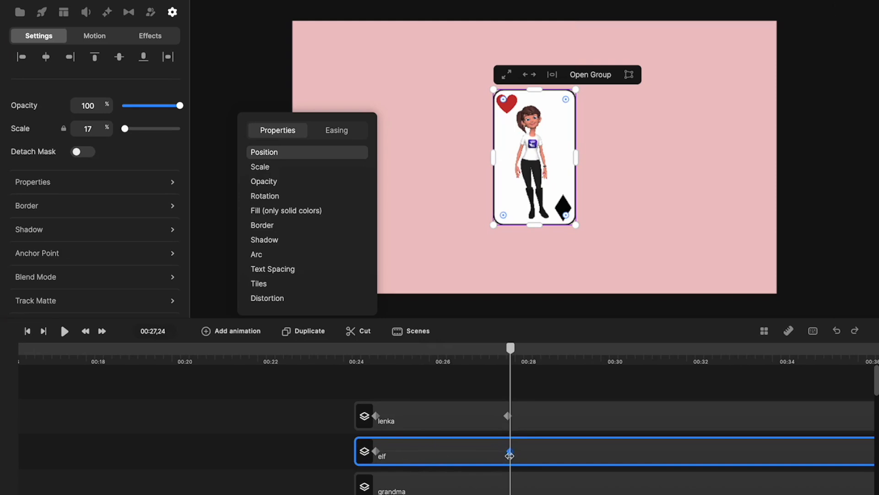
At the first keyframe, move the elf card off the canvas, just beyond its upper-right corner
{"action": "left_click", "coordinate": [376, 451]}
{"action": "left_click_drag", "start_coordinate": [528, 168], "coordinate": [812, 99]}
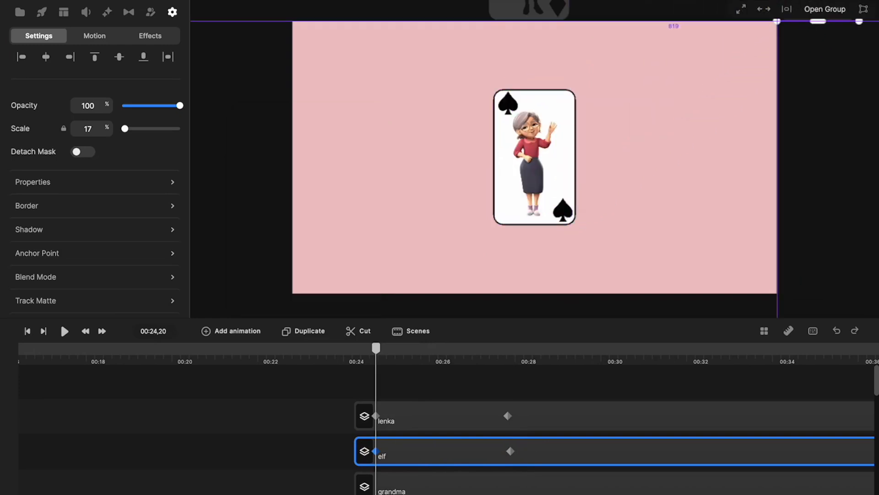
{"action": "scroll", "coordinate": [735, 98], "scroll_direction": "down", "scroll_amount": 5}
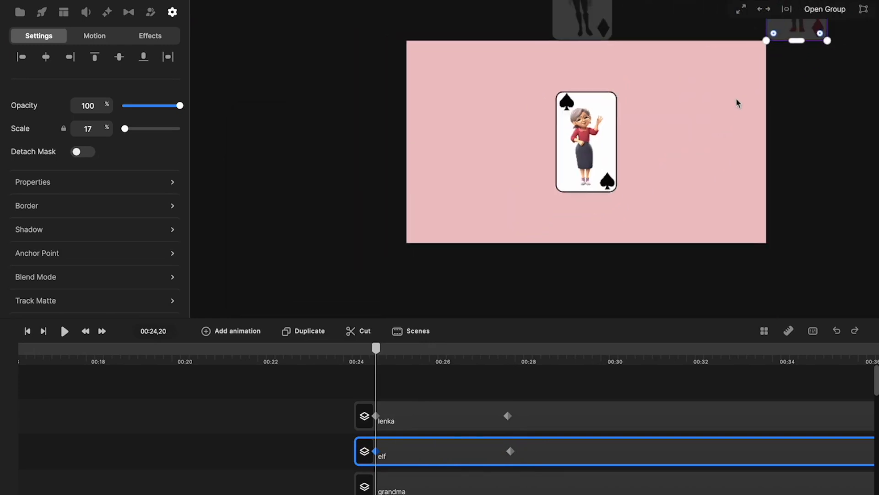
{"action": "scroll", "coordinate": [736, 99], "scroll_direction": "up", "scroll_amount": 1}
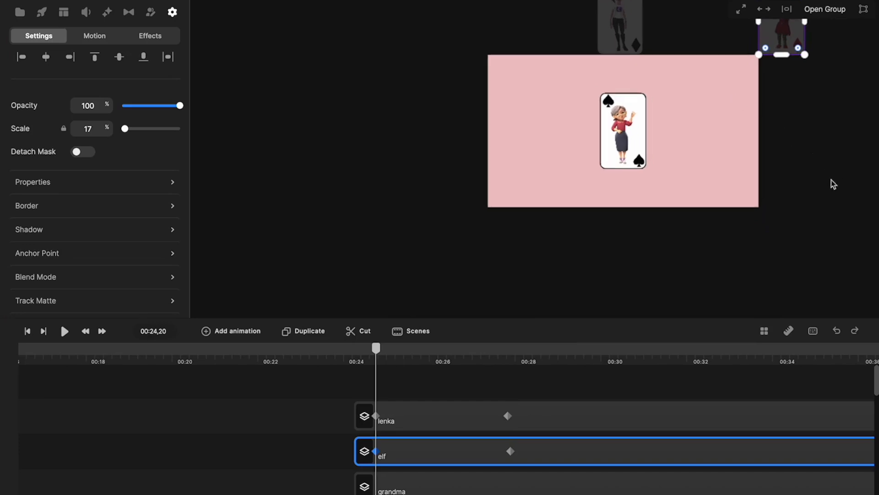
{"action": "left_click", "coordinate": [808, 216]}
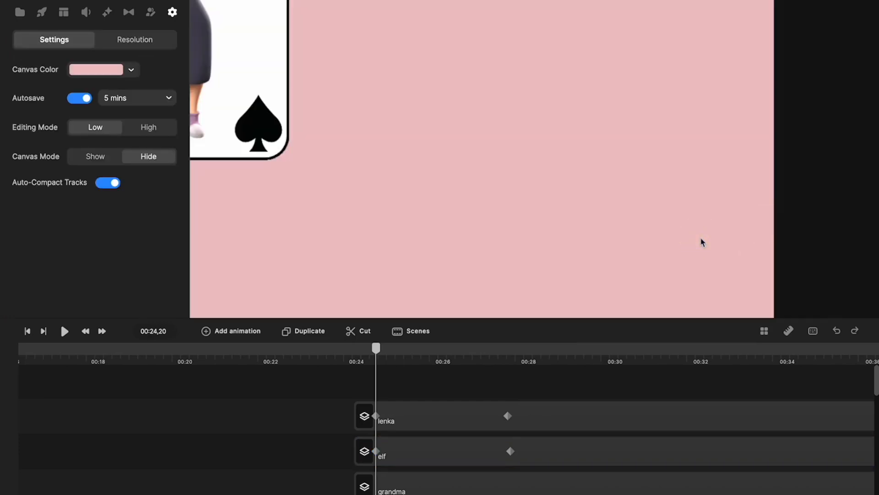
Add a Linear Position animation to the grandma card from 00:24,20 to 00:27,26, starting off the canvas beyond its lower-left corner
{"action": "left_click", "coordinate": [378, 489]}
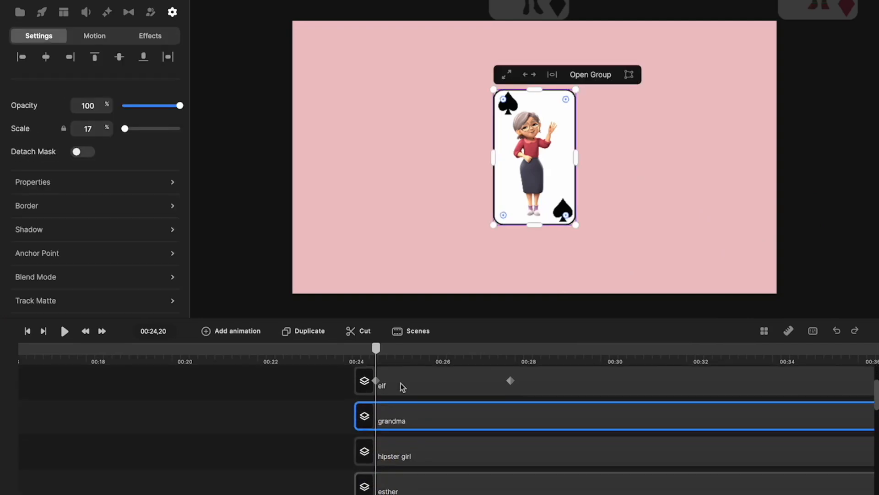
{"action": "left_click", "coordinate": [226, 337]}
{"action": "left_click", "coordinate": [254, 157]}
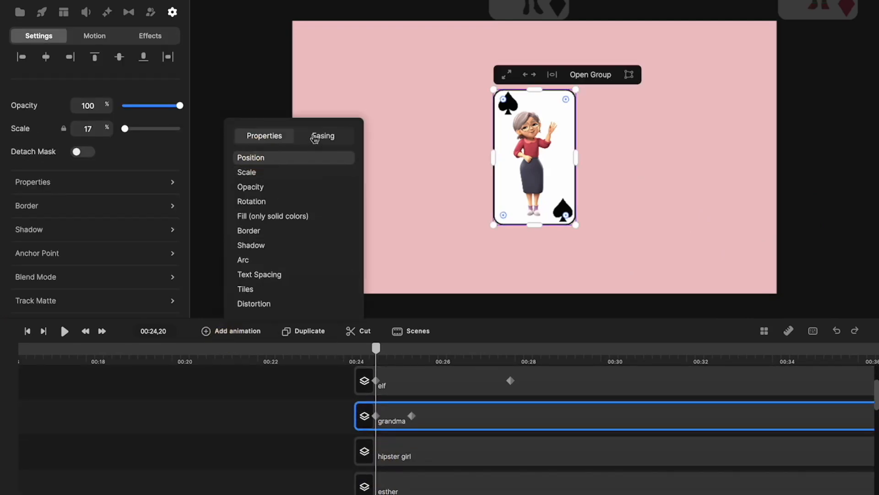
{"action": "left_click", "coordinate": [315, 139]}
{"action": "left_click", "coordinate": [258, 220]}
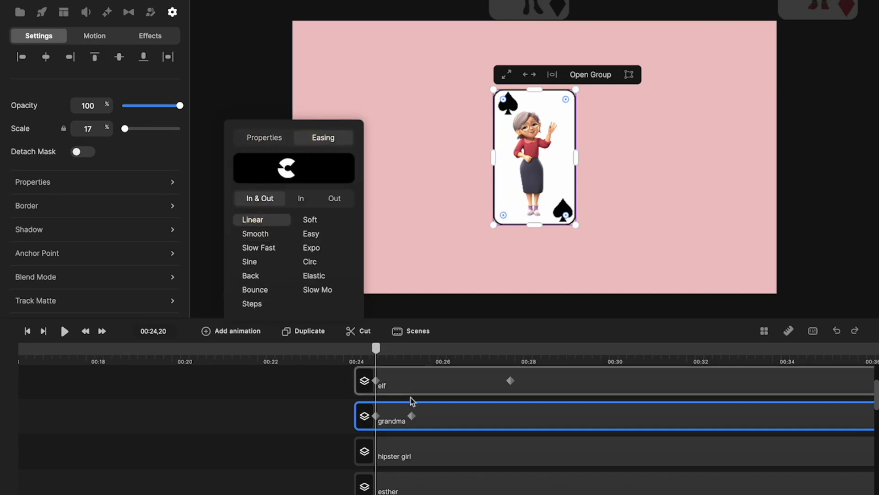
{"action": "left_click", "coordinate": [424, 416]}
{"action": "left_click_drag", "start_coordinate": [423, 415], "coordinate": [512, 416]}
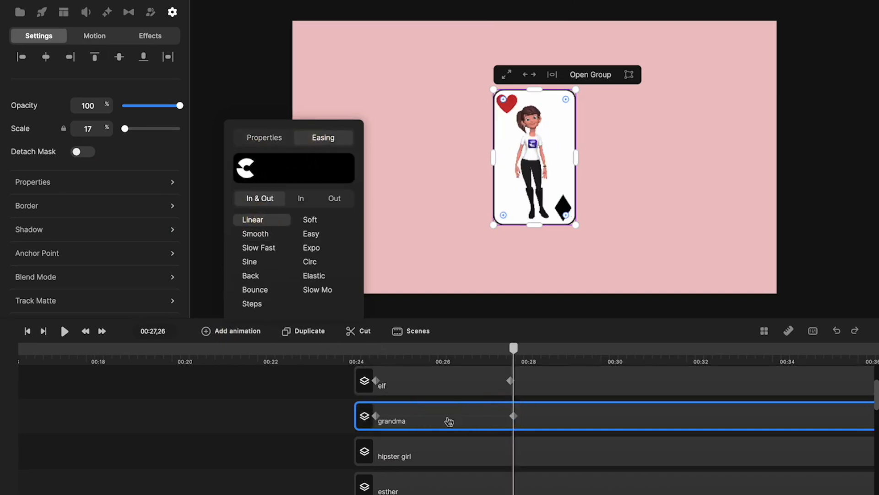
{"action": "left_click", "coordinate": [376, 416]}
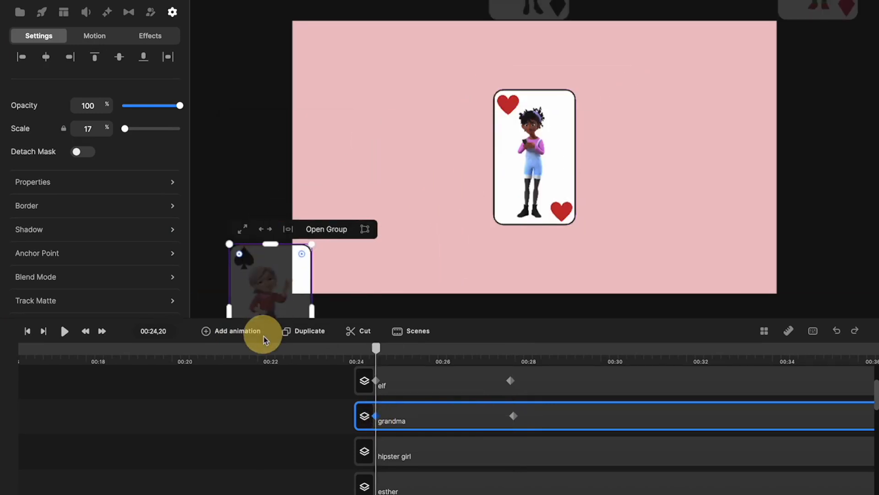
{"action": "left_click", "coordinate": [240, 389]}
Add a Linear Position animation to the hipster girl card from 00:24,20 to 00:27,27, and align the elf card's end keyframe with its end
{"action": "left_click", "coordinate": [379, 457]}
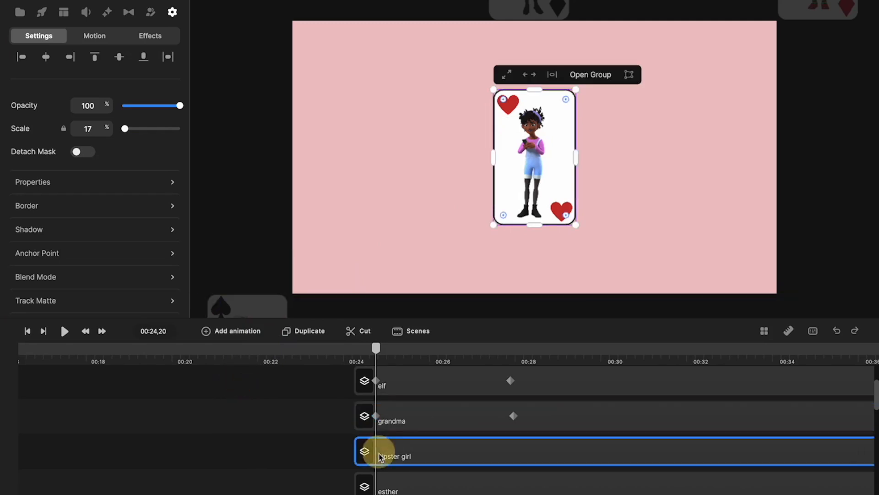
{"action": "left_click", "coordinate": [243, 332]}
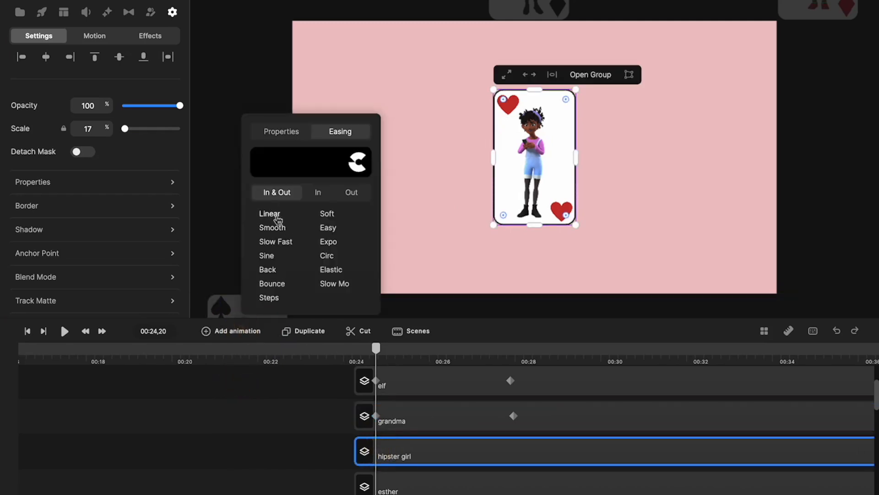
{"action": "left_click", "coordinate": [271, 215]}
{"action": "left_click", "coordinate": [281, 133]}
{"action": "left_click", "coordinate": [275, 151]}
{"action": "left_click_drag", "start_coordinate": [410, 453], "coordinate": [514, 453]}
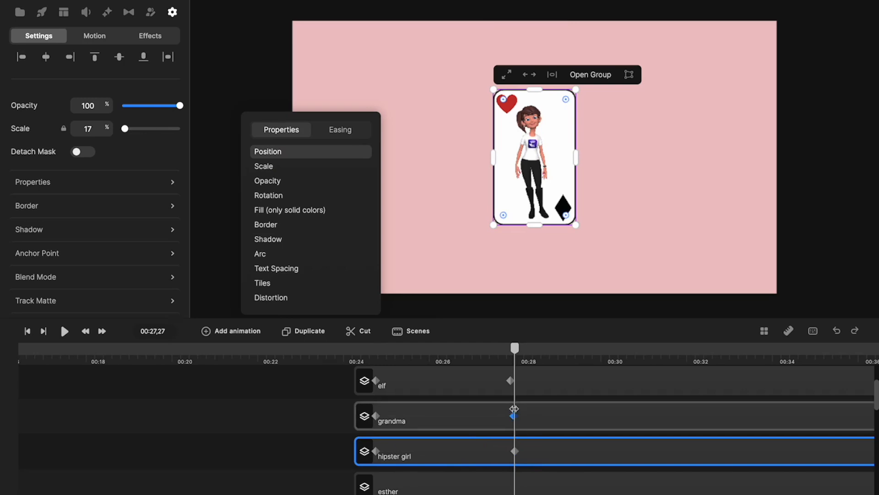
{"action": "left_click_drag", "start_coordinate": [509, 381], "coordinate": [513, 380]}
At the first keyframe, move the hipster girl card off the canvas, just beyond its upper-left corner
{"action": "scroll", "coordinate": [526, 463], "scroll_direction": "down", "scroll_amount": 3}
{"action": "left_click", "coordinate": [514, 434]}
{"action": "left_click", "coordinate": [376, 433]}
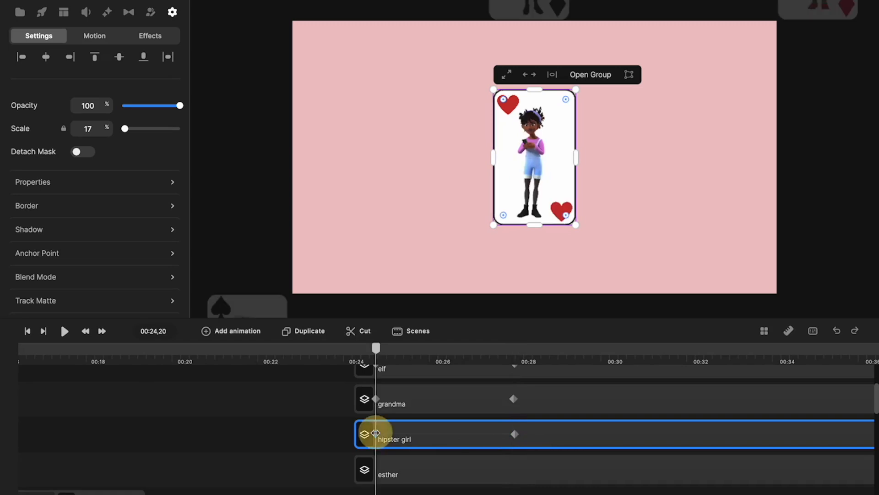
{"action": "left_click_drag", "start_coordinate": [532, 153], "coordinate": [244, 0]}
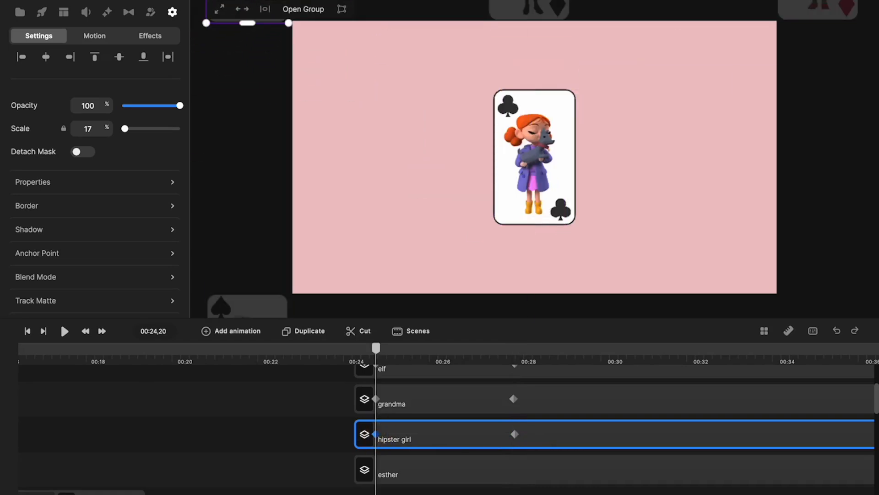
Add a Linear Position animation to the red-haired girl's card from 00:24,20 to 00:27,27, starting off the canvas beyond its lower-right corner
{"action": "left_click", "coordinate": [365, 467]}
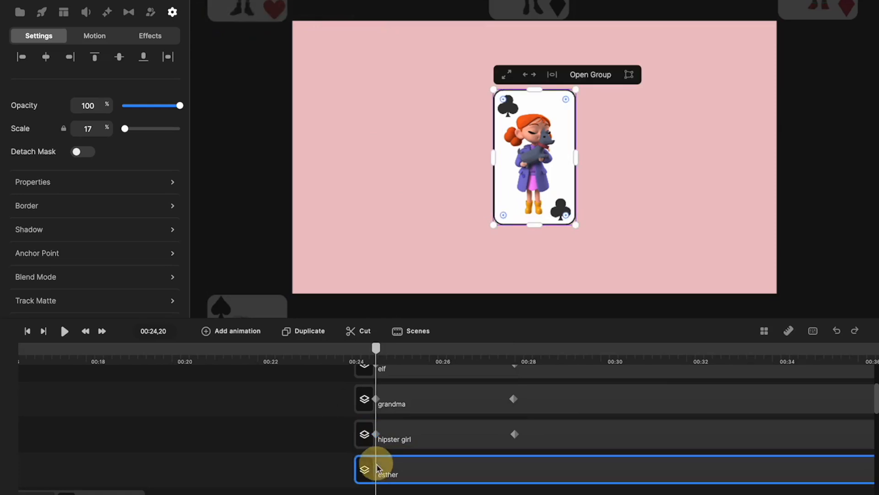
{"action": "left_click", "coordinate": [232, 332]}
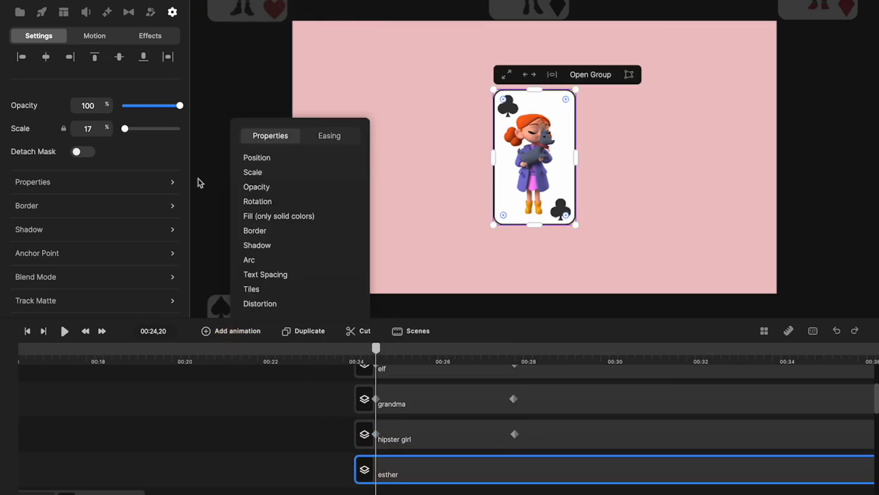
{"action": "left_click", "coordinate": [256, 156]}
{"action": "left_click", "coordinate": [325, 137]}
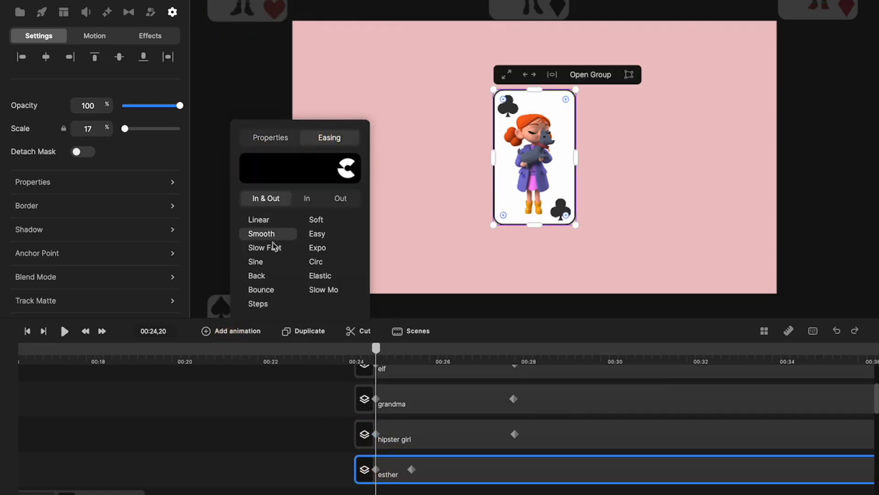
{"action": "left_click", "coordinate": [260, 220]}
{"action": "left_click_drag", "start_coordinate": [410, 468], "coordinate": [517, 468]}
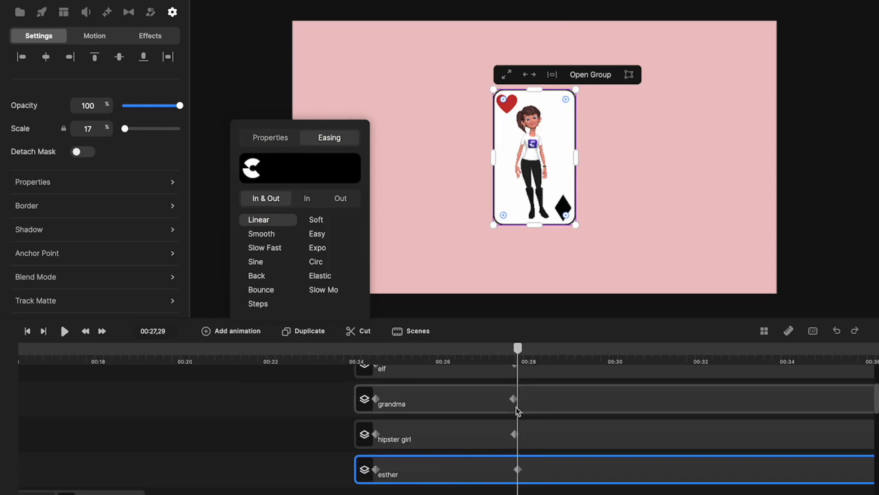
{"action": "left_click_drag", "start_coordinate": [517, 349], "coordinate": [514, 349]}
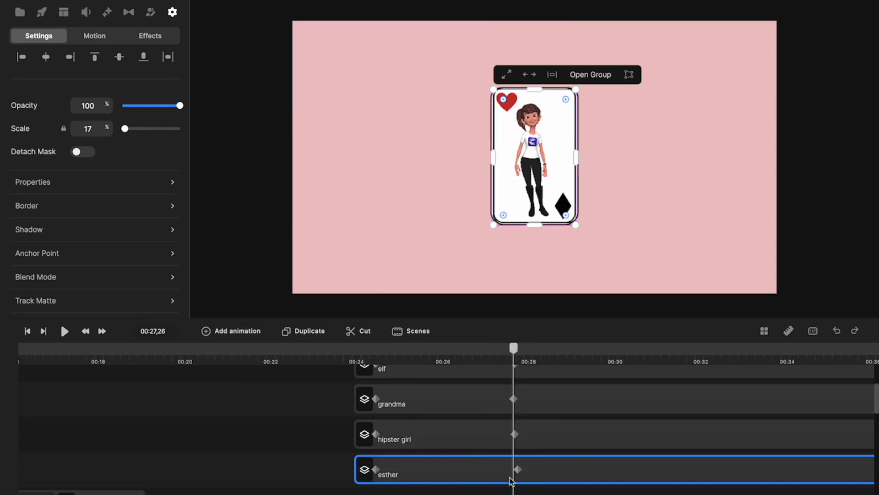
{"action": "left_click", "coordinate": [515, 470]}
{"action": "left_click", "coordinate": [515, 469]}
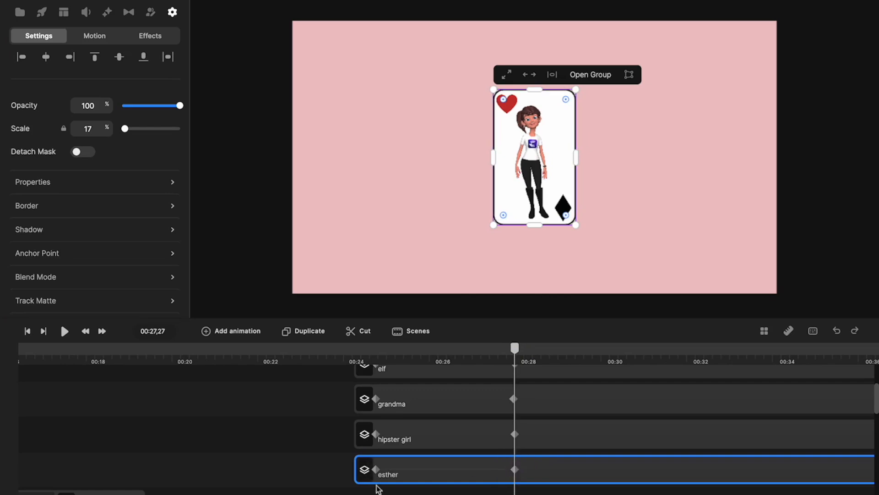
{"action": "left_click", "coordinate": [373, 469]}
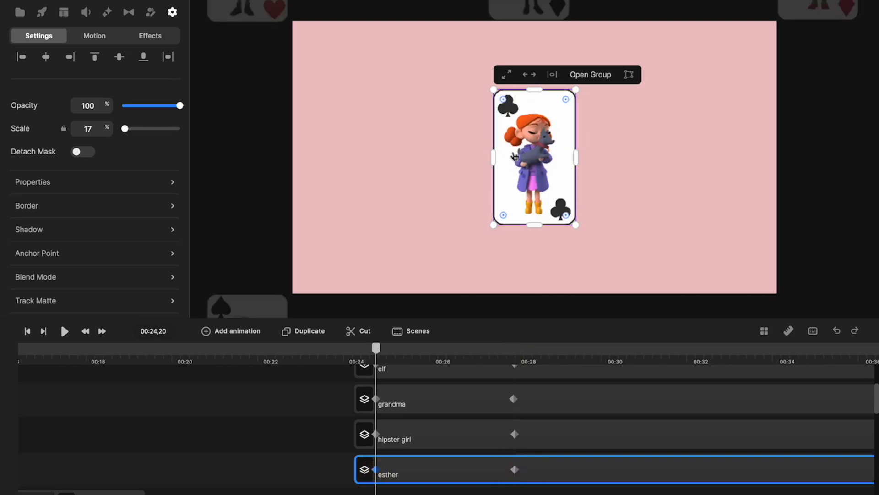
{"action": "left_click_drag", "start_coordinate": [518, 143], "coordinate": [804, 341]}
Nudge the grandma card's off-canvas start position slightly upward and play back the fly-in of all five cards
{"action": "left_click_drag", "start_coordinate": [378, 349], "coordinate": [364, 391]}
{"action": "left_click_drag", "start_coordinate": [259, 307], "coordinate": [257, 298]}
{"action": "left_click_drag", "start_coordinate": [365, 349], "coordinate": [364, 392]}
{"action": "left_click", "coordinate": [65, 331]}
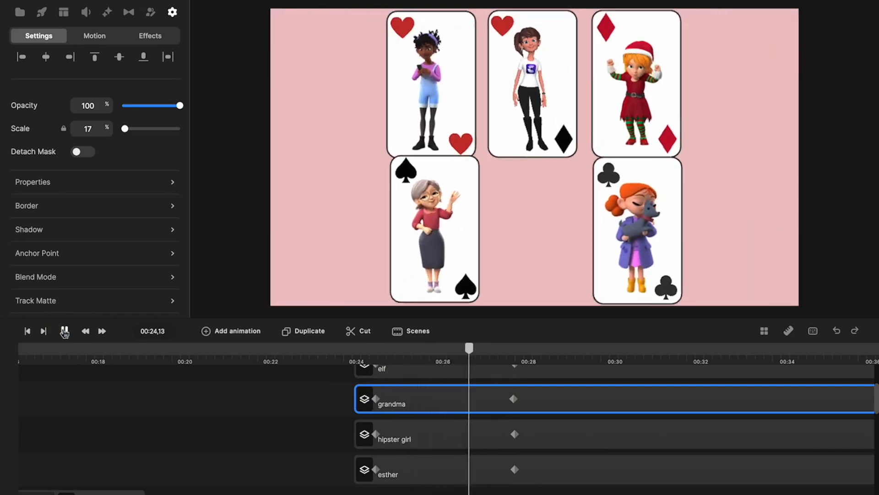
{"action": "left_click", "coordinate": [64, 331]}
Shorten the Position animations of all five cards so that their end keyframes sit at about 00:25,13
{"action": "scroll", "coordinate": [463, 447], "scroll_direction": "up", "scroll_amount": 1}
{"action": "scroll", "coordinate": [463, 447], "scroll_direction": "up", "scroll_amount": 1}
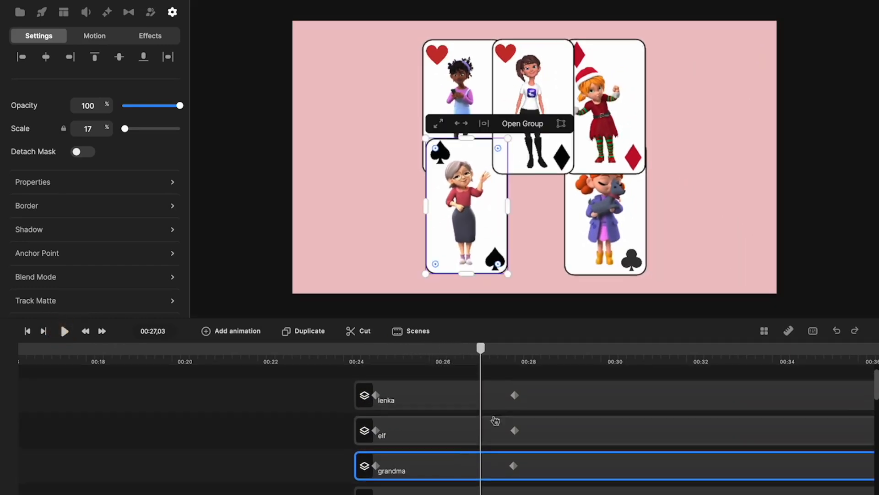
{"action": "left_click_drag", "start_coordinate": [514, 394], "coordinate": [412, 395]}
{"action": "left_click_drag", "start_coordinate": [515, 429], "coordinate": [407, 431]}
{"action": "left_click_drag", "start_coordinate": [511, 465], "coordinate": [406, 466]}
{"action": "scroll", "coordinate": [493, 484], "scroll_direction": "down", "scroll_amount": 1}
{"action": "left_click_drag", "start_coordinate": [514, 466], "coordinate": [410, 468]}
{"action": "left_click_drag", "start_coordinate": [511, 491], "coordinate": [412, 492]}
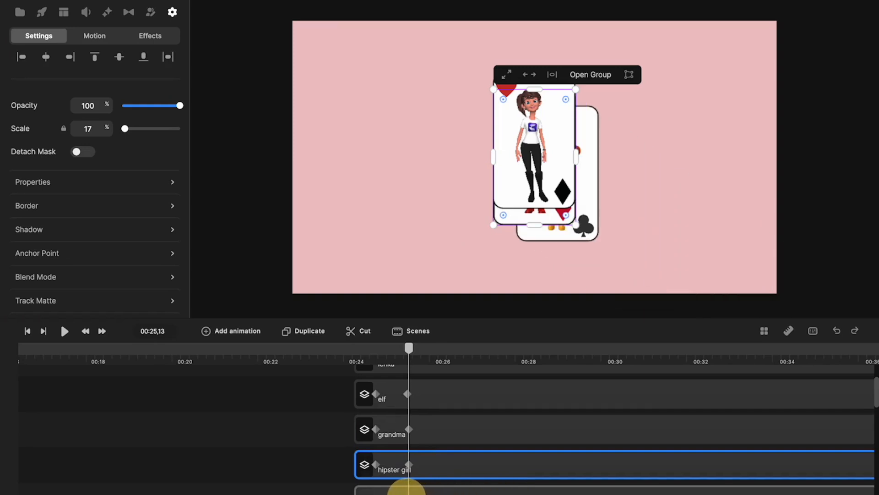
{"action": "scroll", "coordinate": [329, 348], "scroll_direction": "down", "scroll_amount": 2}
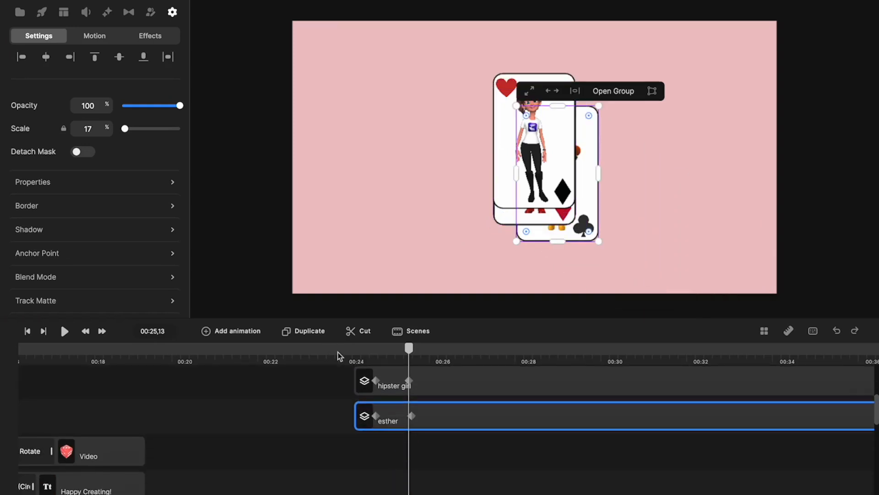
Play back the shortened card fly-in twice, starting just before the cards' first keyframes
{"action": "left_click", "coordinate": [338, 353]}
{"action": "left_click", "coordinate": [66, 332]}
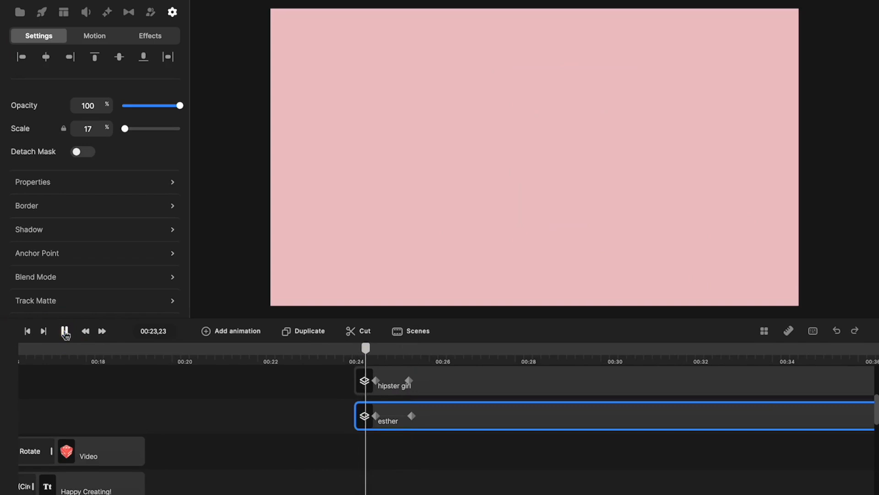
{"action": "left_click", "coordinate": [65, 331]}
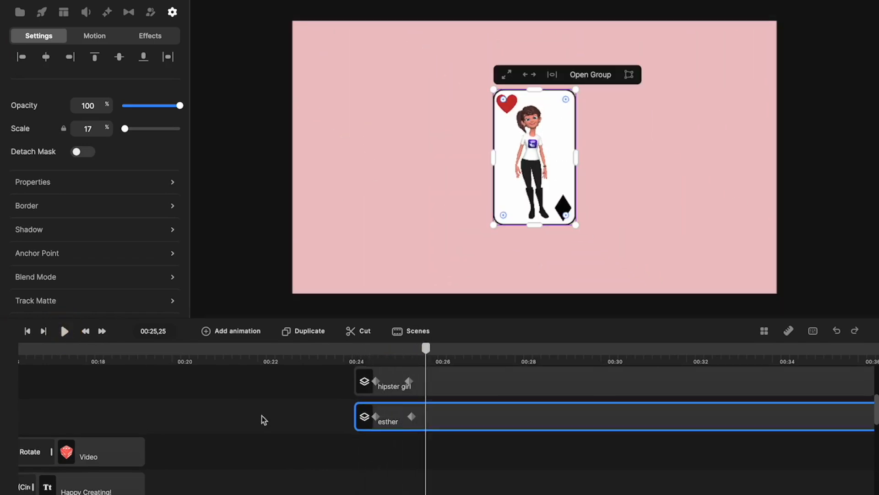
{"action": "scroll", "coordinate": [261, 419], "scroll_direction": "up", "scroll_amount": 2}
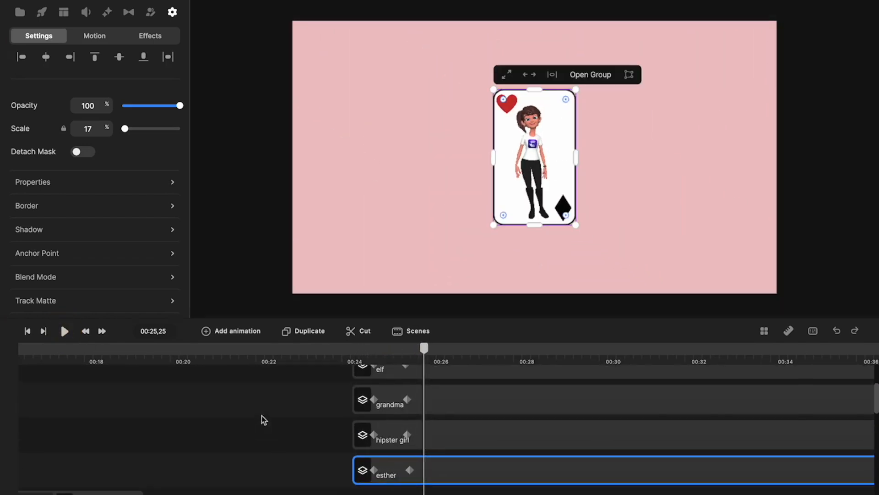
{"action": "left_click", "coordinate": [356, 351]}
{"action": "left_click", "coordinate": [65, 332]}
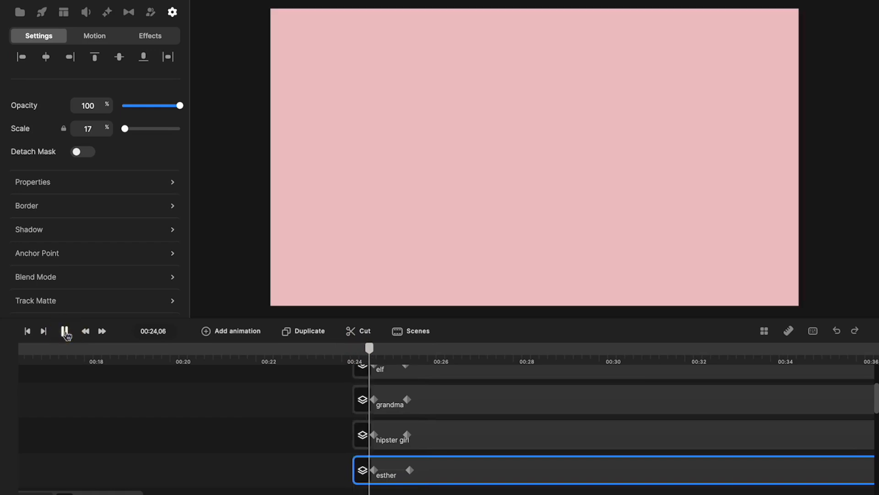
{"action": "left_click", "coordinate": [65, 331]}
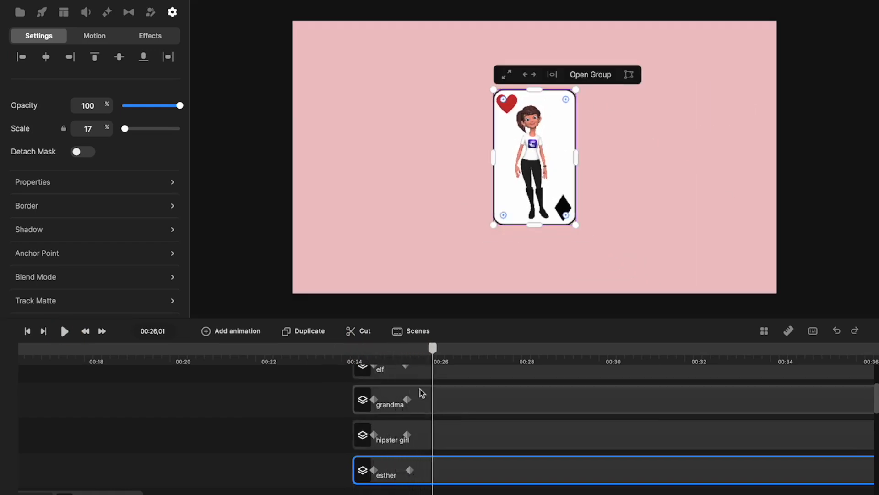
Align the end keyframe of the white T-shirt girl's card with the elf card's end keyframe, at about 00:25,13
{"action": "left_click", "coordinate": [428, 350]}
{"action": "left_click_drag", "start_coordinate": [426, 352], "coordinate": [429, 352]}
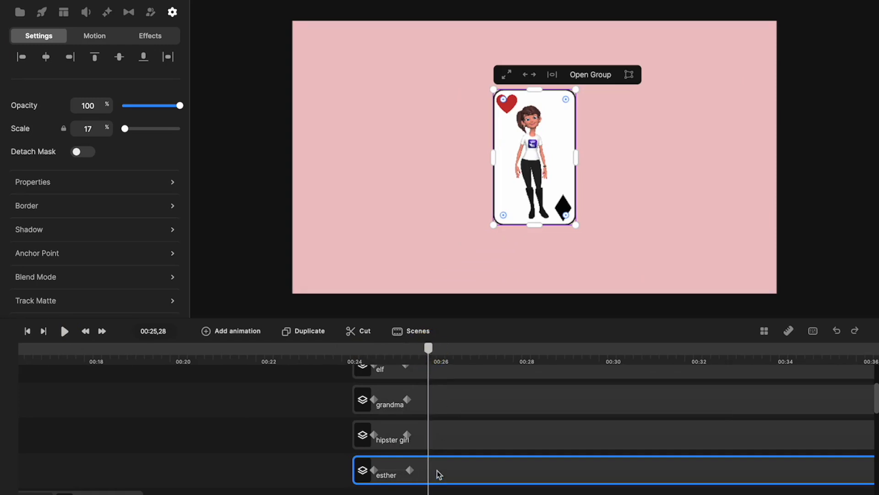
{"action": "scroll", "coordinate": [457, 392], "scroll_direction": "up", "scroll_amount": 2}
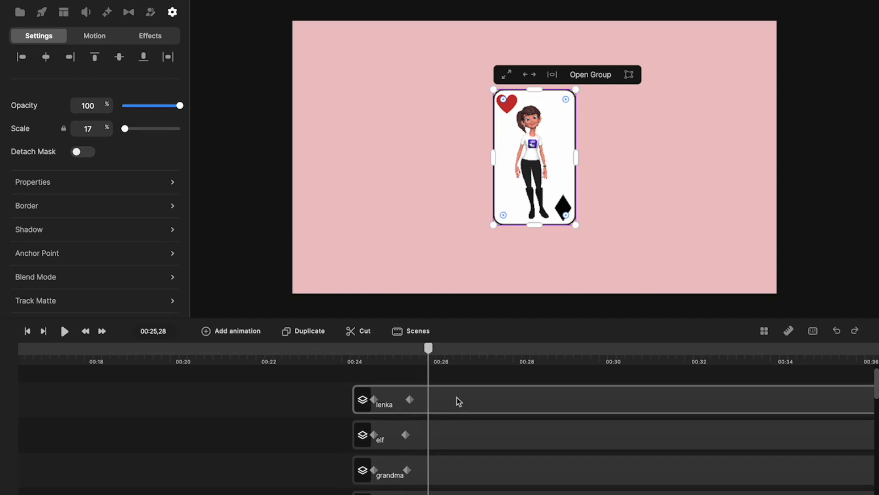
{"action": "left_click", "coordinate": [458, 401]}
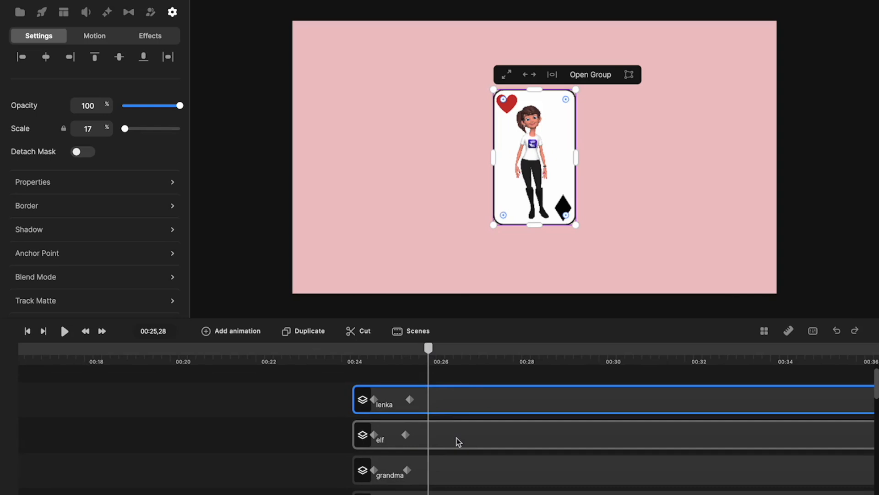
{"action": "left_click_drag", "start_coordinate": [430, 353], "coordinate": [408, 365]}
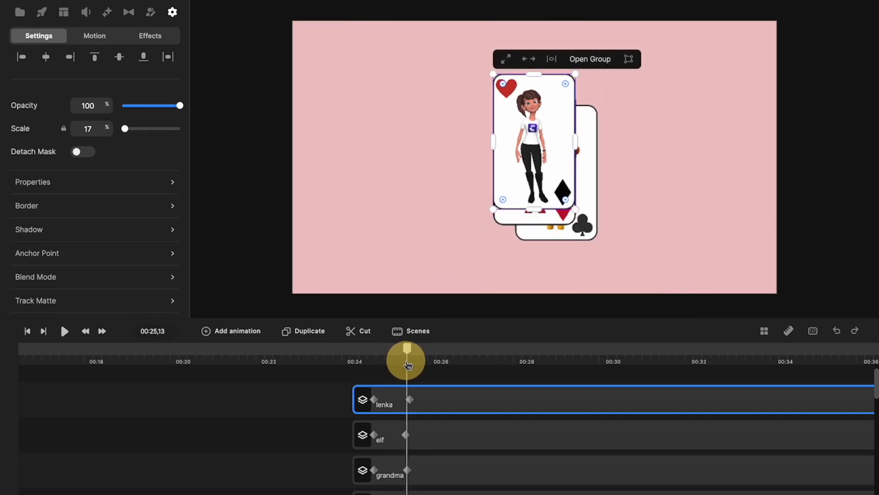
{"action": "left_click_drag", "start_coordinate": [410, 400], "coordinate": [406, 400]}
Add Position and Rotation animations to the elf card, starting at 00:26,05
{"action": "left_click_drag", "start_coordinate": [407, 361], "coordinate": [439, 361]}
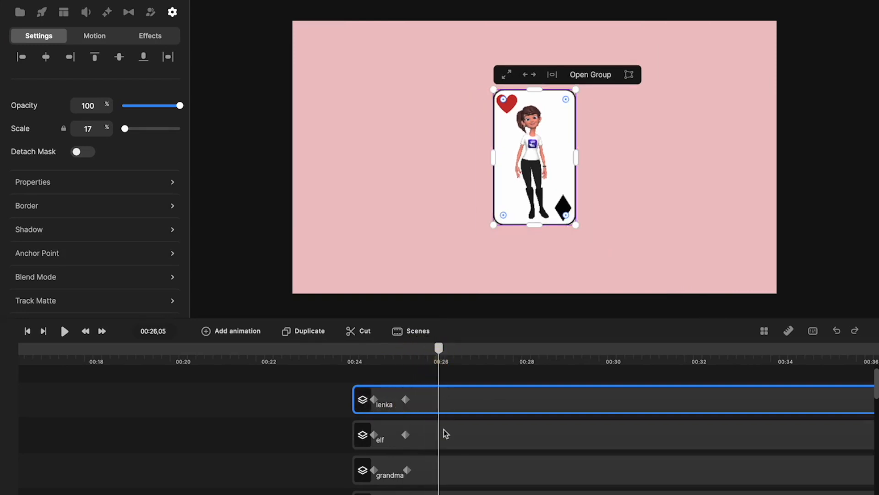
{"action": "left_click", "coordinate": [438, 440]}
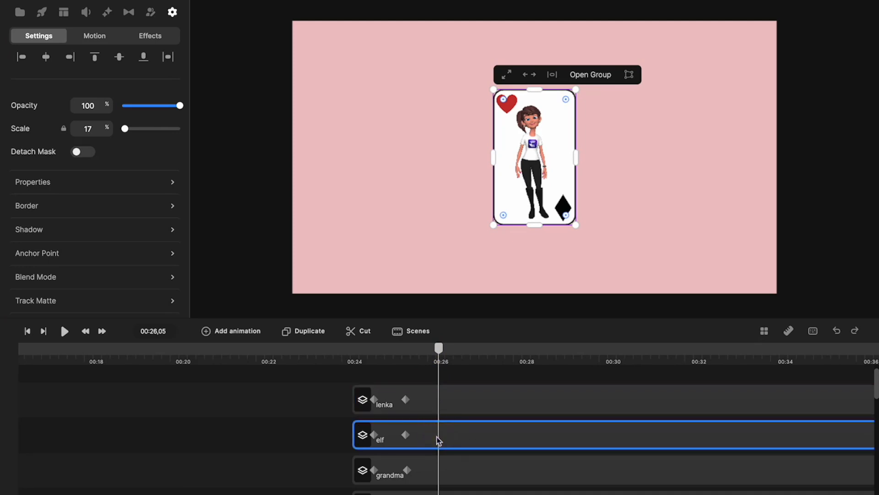
{"action": "left_click", "coordinate": [240, 333]}
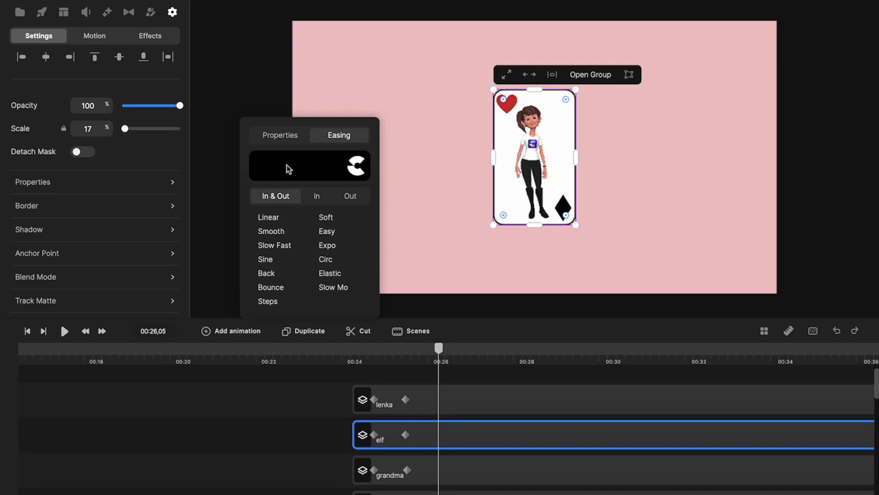
{"action": "left_click", "coordinate": [287, 140]}
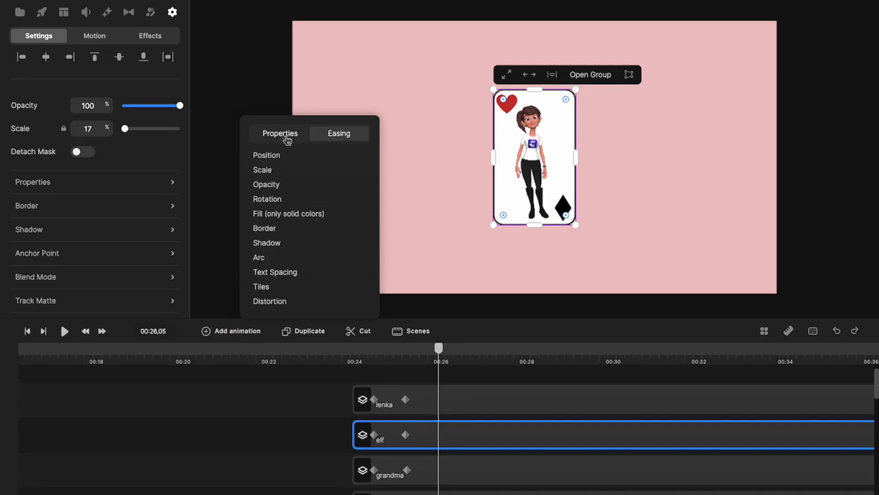
{"action": "left_click", "coordinate": [274, 160]}
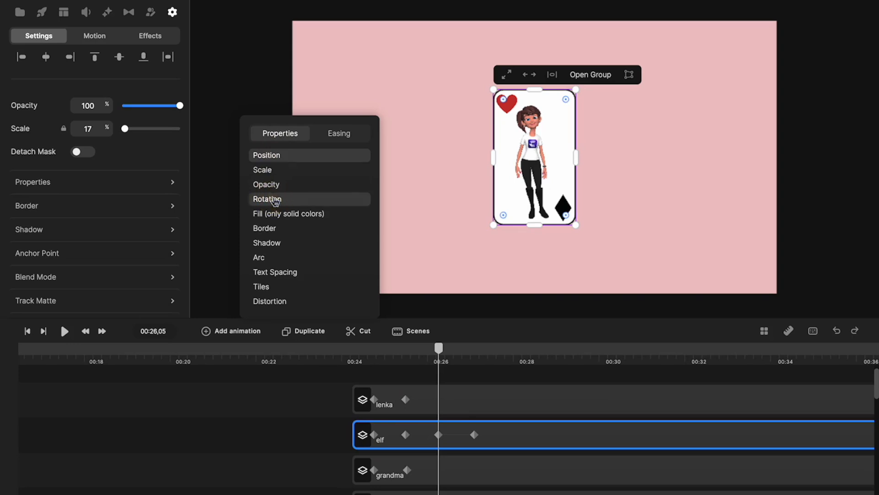
At the elf card's end keyframe at 00:27,00, rotate the card to 18° and shift it horizontally to x 230 px
{"action": "left_click", "coordinate": [473, 436]}
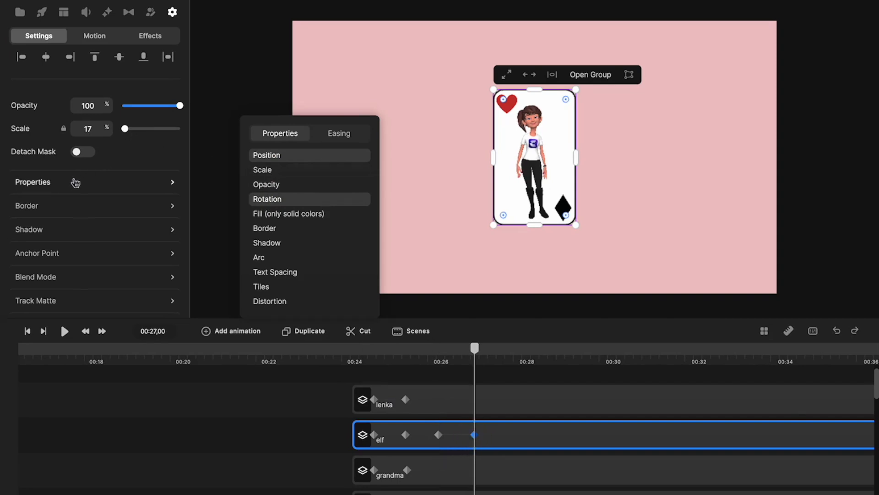
{"action": "left_click", "coordinate": [73, 184]}
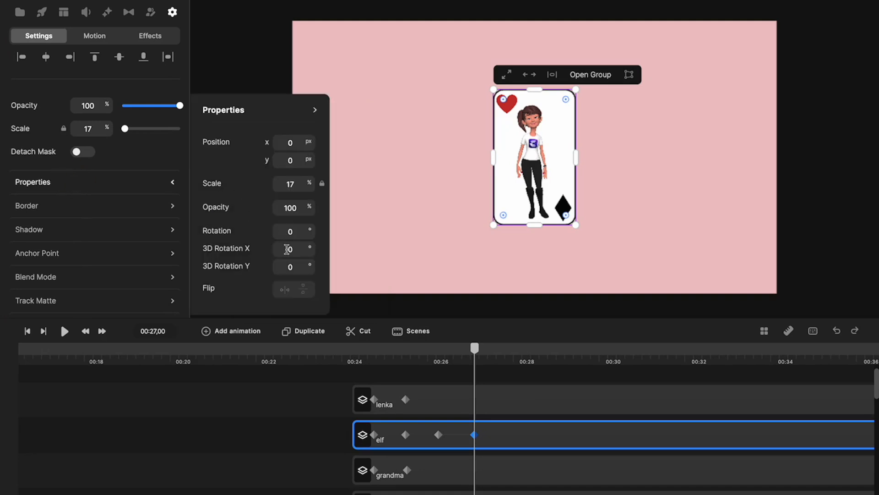
{"action": "left_click_drag", "start_coordinate": [309, 233], "coordinate": [310, 232]}
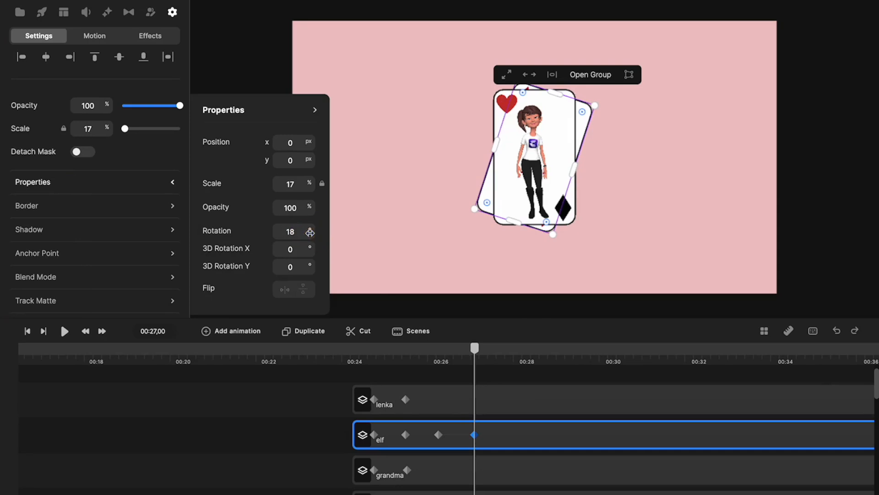
{"action": "key", "text": "shift+Right"}
{"action": "key", "text": "shift+Right"}
{"action": "key", "text": "shift+Right"}
{"action": "key", "text": "shift+Right"}
{"action": "key", "text": "shift+Right"}
{"action": "key", "text": "shift+Right"}
{"action": "key", "text": "shift+Right"}
{"action": "key", "text": "shift+Right"}
{"action": "key", "text": "shift+Right"}
{"action": "key", "text": "shift+Right"}
{"action": "key", "text": "shift+Right"}
{"action": "key", "text": "shift+Right"}
{"action": "key", "text": "shift+Right"}
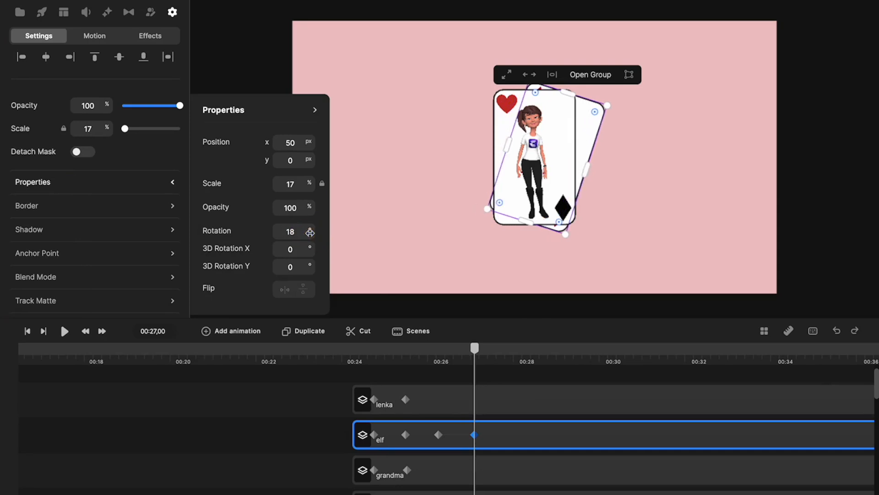
{"action": "key", "text": "shift+Right"}
{"action": "key", "text": "shift+Right"}
{"action": "key", "text": "shift+Right"}
{"action": "key", "text": "shift+Right"}
{"action": "key", "text": "shift+Right"}
{"action": "key", "text": "shift+Right"}
{"action": "key", "text": "shift+Right"}
{"action": "key", "text": "shift+Right"}
{"action": "key", "text": "shift+Right"}
{"action": "key", "text": "shift+Right"}
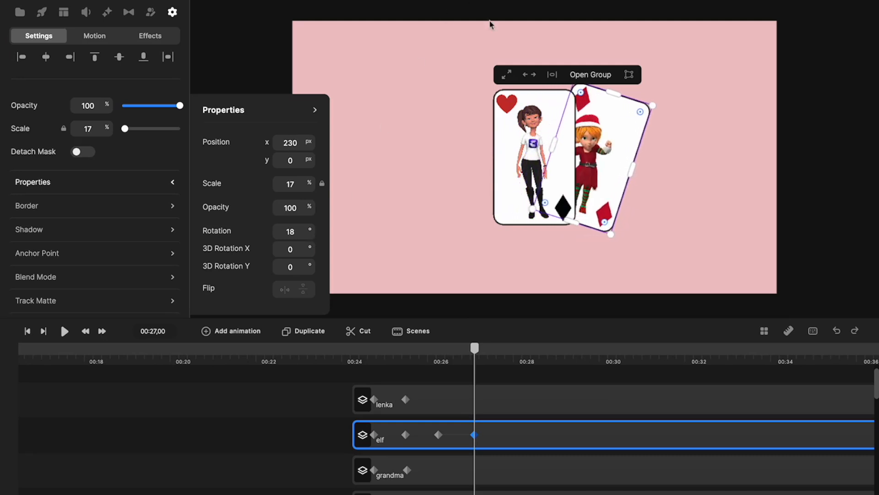
Try moving the elf card to x 225, y 50 px and scaling it to 15%, and undo these changes
{"action": "left_click_drag", "start_coordinate": [617, 142], "coordinate": [613, 149]}
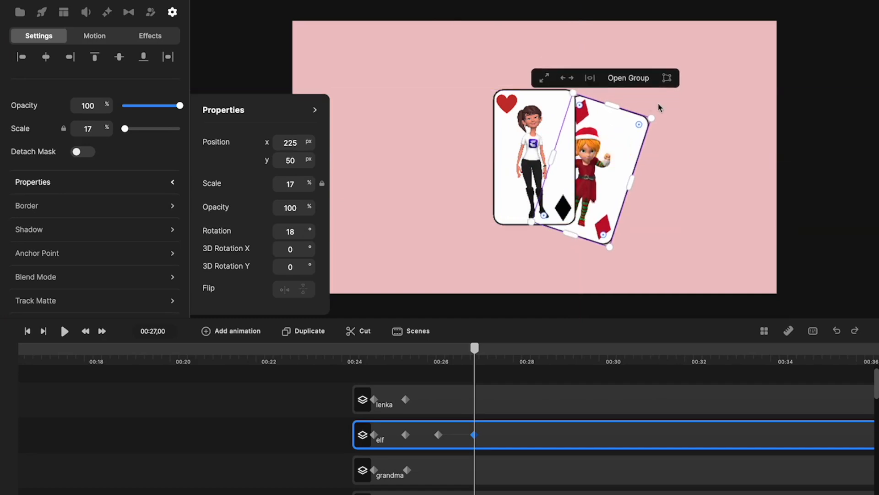
{"action": "left_click_drag", "start_coordinate": [125, 128], "coordinate": [126, 128]}
{"action": "key", "text": "ctrl+z"}
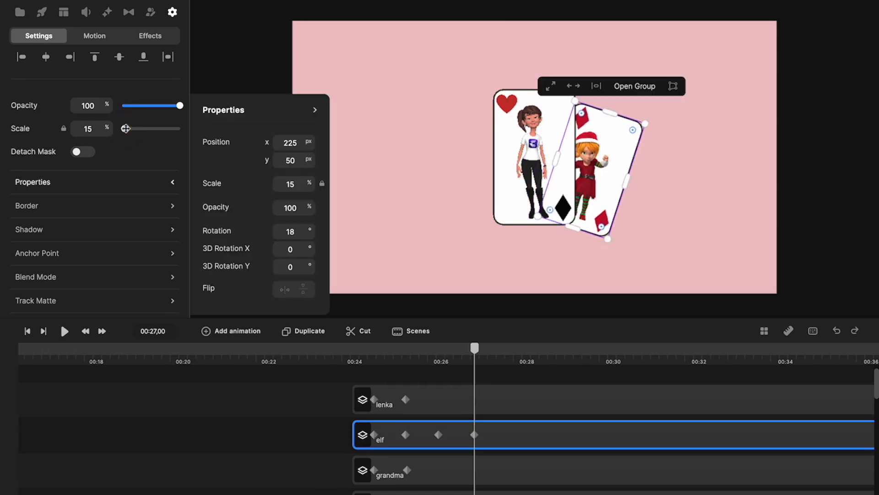
{"action": "key", "text": "ctrl+z"}
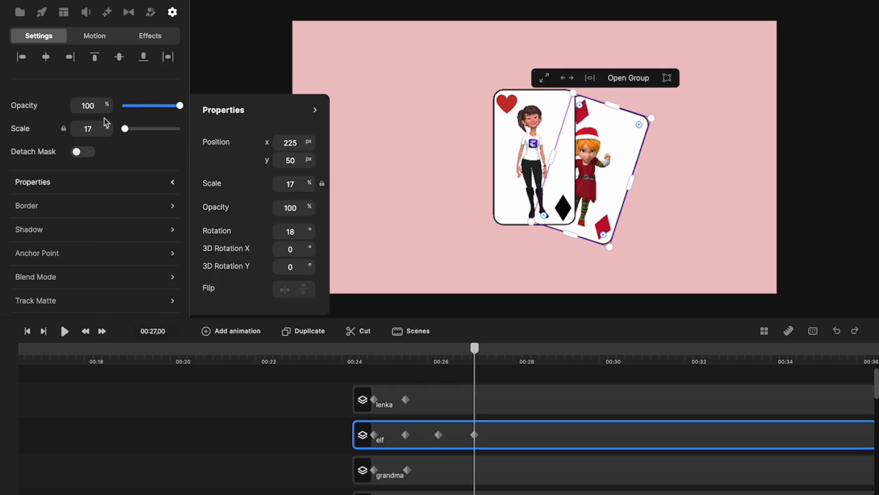
{"action": "left_click", "coordinate": [111, 183]}
{"action": "left_click", "coordinate": [110, 182]}
{"action": "mouse_move", "coordinate": [306, 182]}
{"action": "left_mouse_down"}
{"action": "mouse_move", "coordinate": [314, 181]}
{"action": "mouse_move", "coordinate": [306, 182]}
{"action": "left_mouse_up"}
{"action": "key", "text": "ctrl+z"}
{"action": "key", "text": "ctrl+z"}
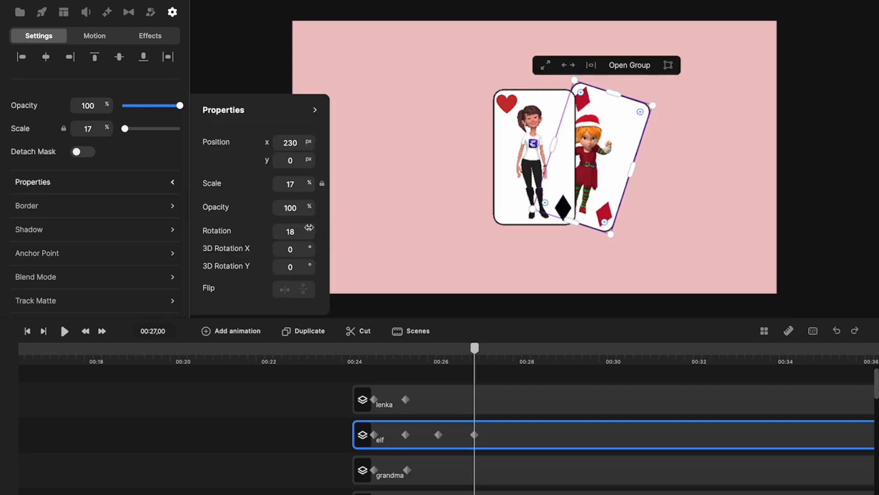
Set the elf card's end rotation to 12° and move the card slightly down and to the left
{"action": "left_click", "coordinate": [308, 232]}
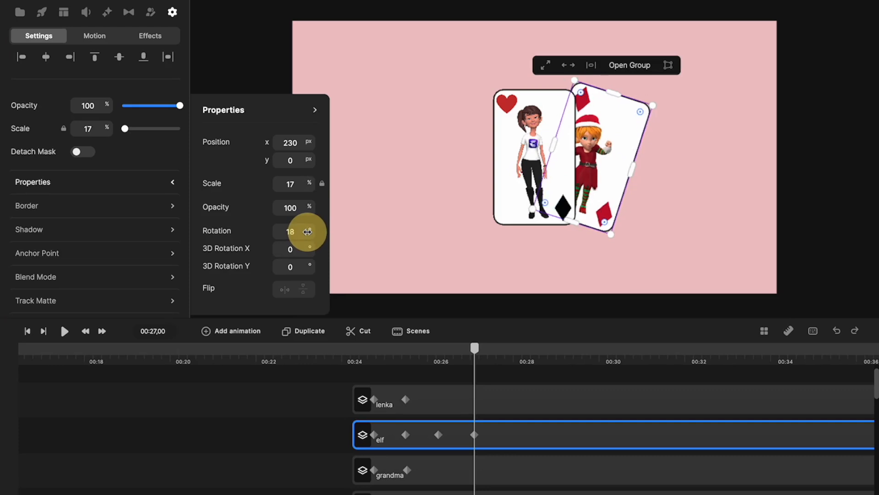
{"action": "left_click_drag", "start_coordinate": [307, 232], "coordinate": [307, 231]}
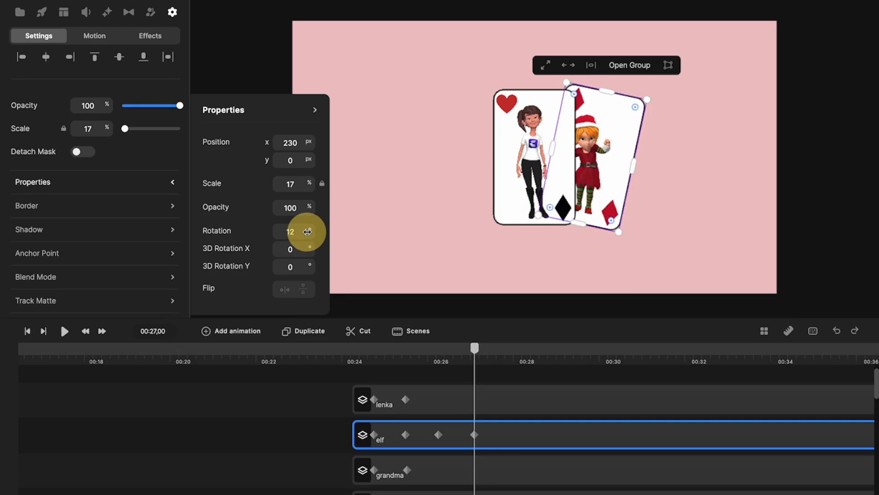
{"action": "left_click_drag", "start_coordinate": [606, 132], "coordinate": [599, 141]}
Add Position and Rotation animations with Linear easing to the grandma card, starting at 00:26,05
{"action": "left_click_drag", "start_coordinate": [474, 353], "coordinate": [467, 385]}
{"action": "left_click", "coordinate": [468, 389]}
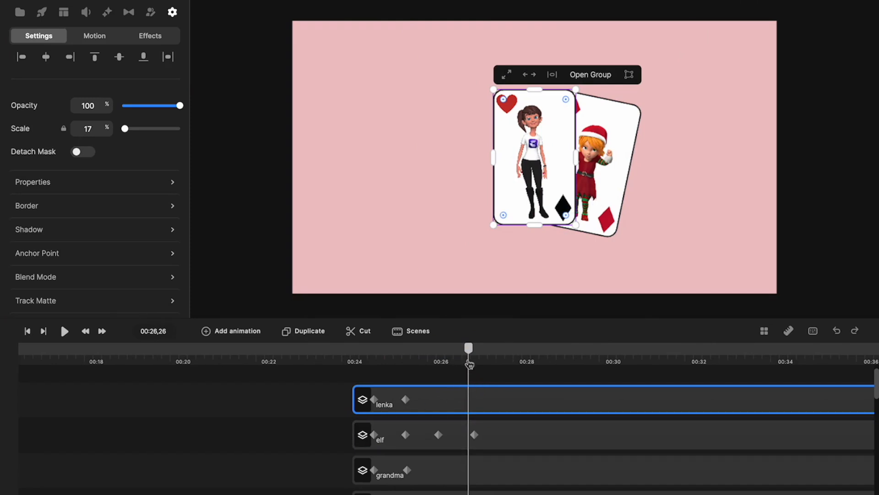
{"action": "left_click_drag", "start_coordinate": [467, 349], "coordinate": [439, 359]}
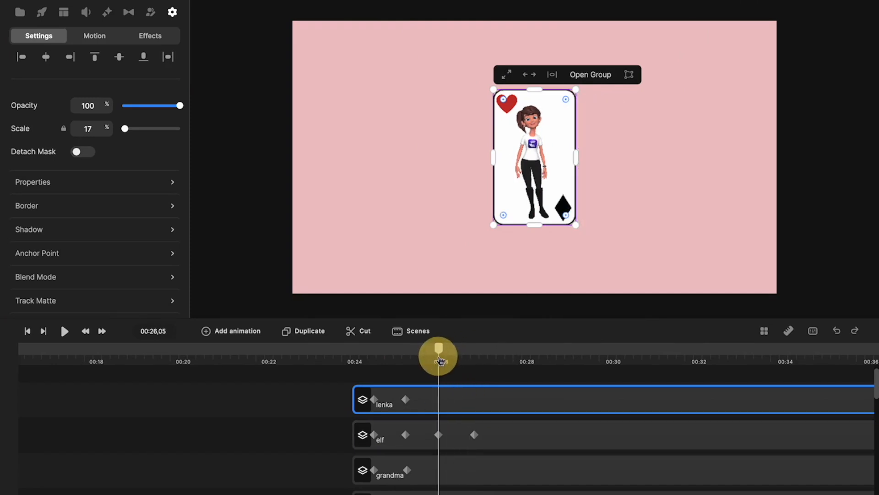
{"action": "left_click", "coordinate": [440, 471]}
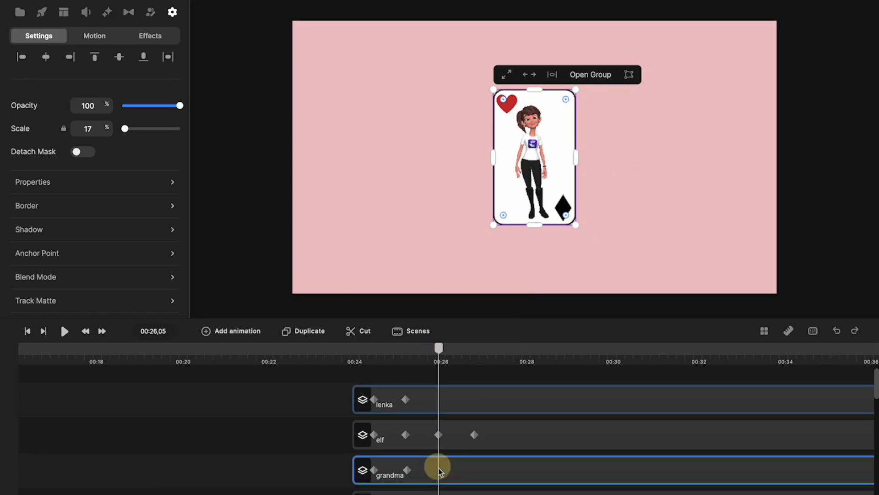
{"action": "left_click", "coordinate": [248, 337]}
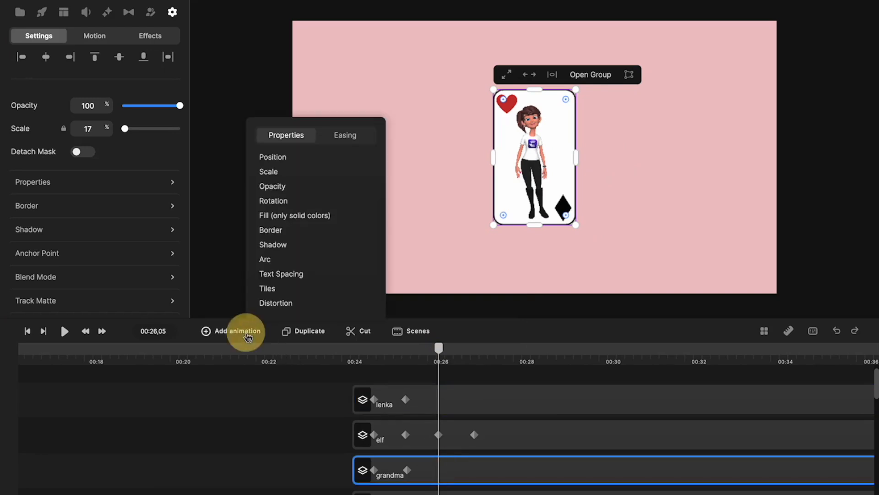
{"action": "left_click", "coordinate": [276, 157]}
{"action": "left_click", "coordinate": [277, 201]}
{"action": "left_click", "coordinate": [345, 135]}
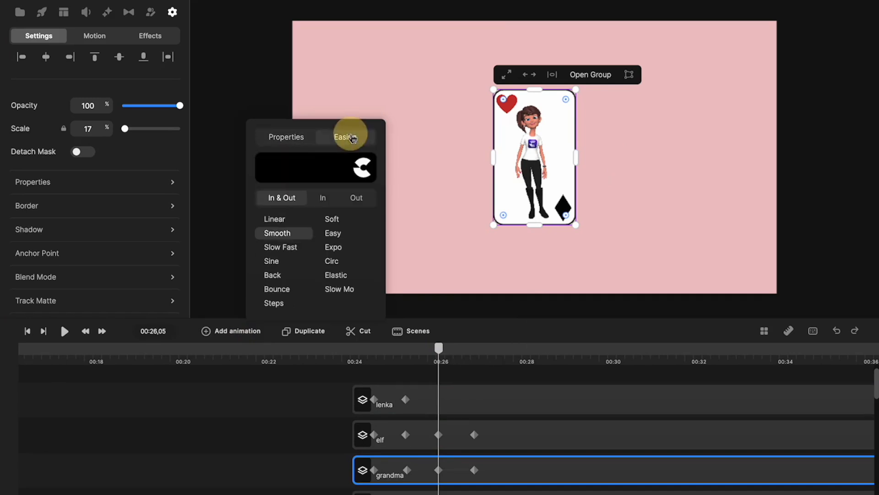
{"action": "left_click", "coordinate": [284, 219]}
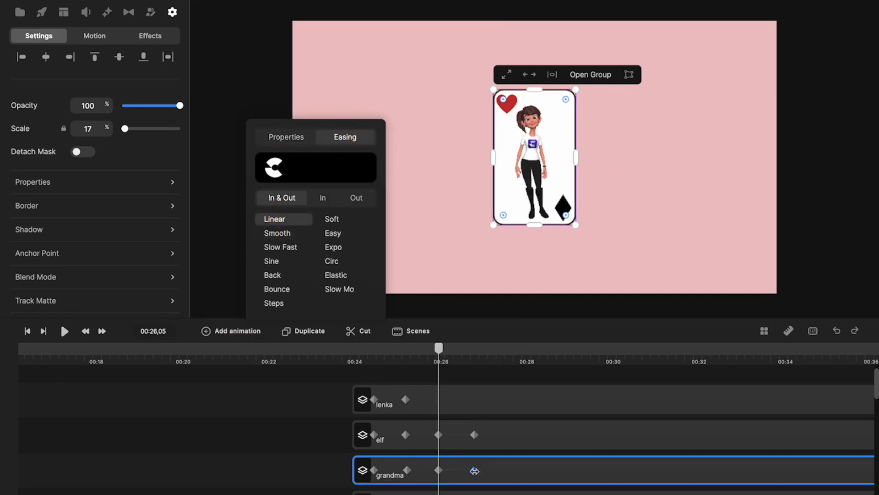
At the grandma card's end keyframe at 00:27,00, shift the card horizontally to x 290 px and rotate it to 18°
{"action": "left_click", "coordinate": [474, 470]}
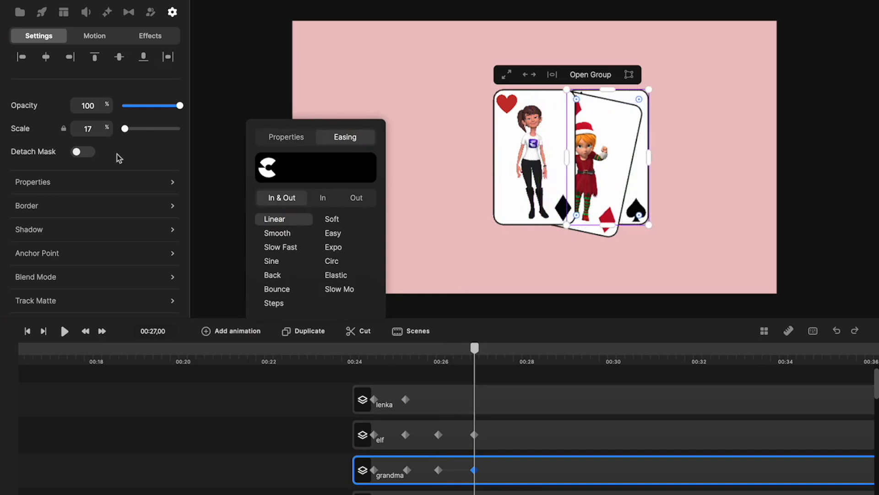
{"action": "left_click", "coordinate": [95, 183]}
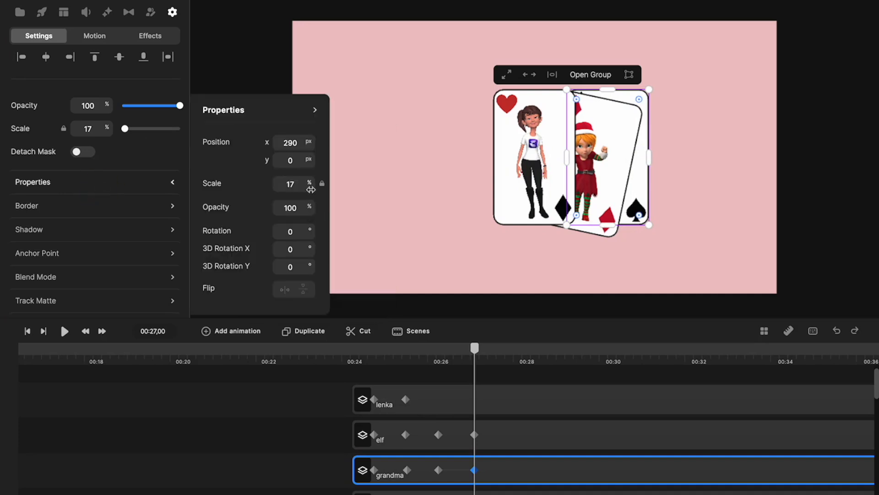
{"action": "left_click_drag", "start_coordinate": [310, 231], "coordinate": [311, 231]}
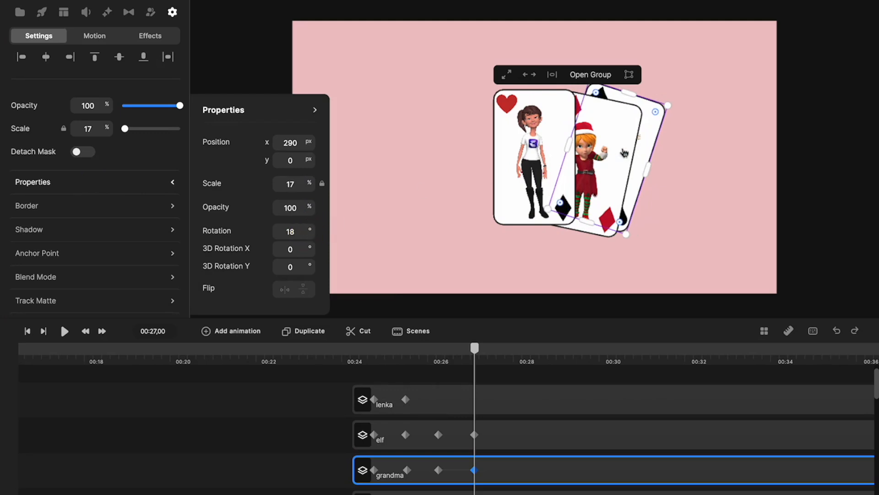
Move the grandma card further right and down and tilt it more, so it fans out beside the elf card
{"action": "left_click_drag", "start_coordinate": [644, 148], "coordinate": [669, 165]}
{"action": "left_click_drag", "start_coordinate": [706, 123], "coordinate": [665, 156]}
{"action": "left_click", "coordinate": [738, 168]}
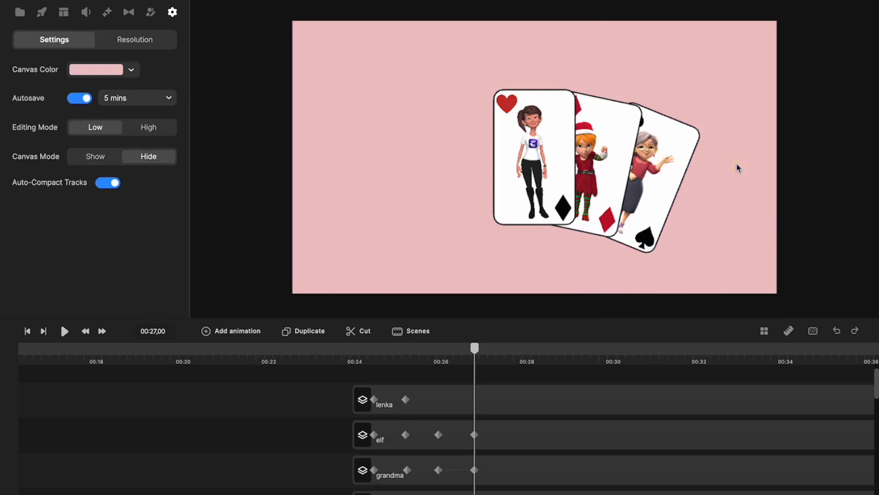
{"action": "left_click", "coordinate": [675, 149]}
{"action": "left_click_drag", "start_coordinate": [677, 147], "coordinate": [678, 149]}
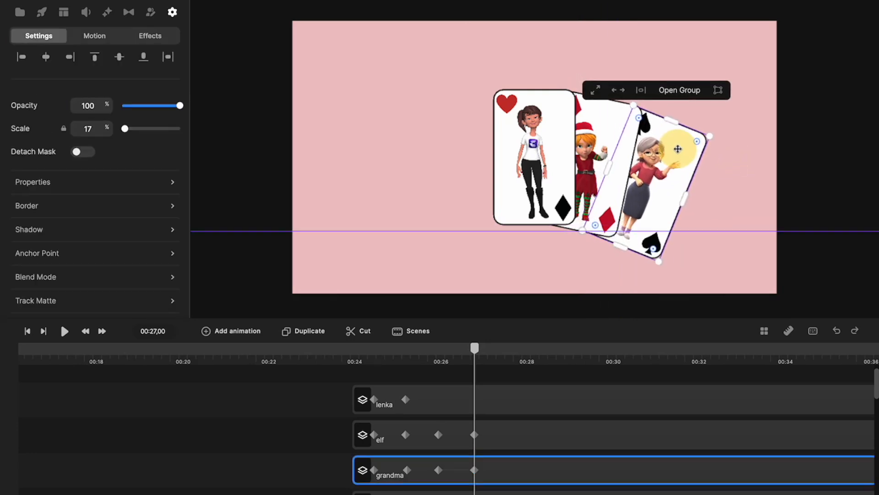
{"action": "left_click", "coordinate": [749, 183]}
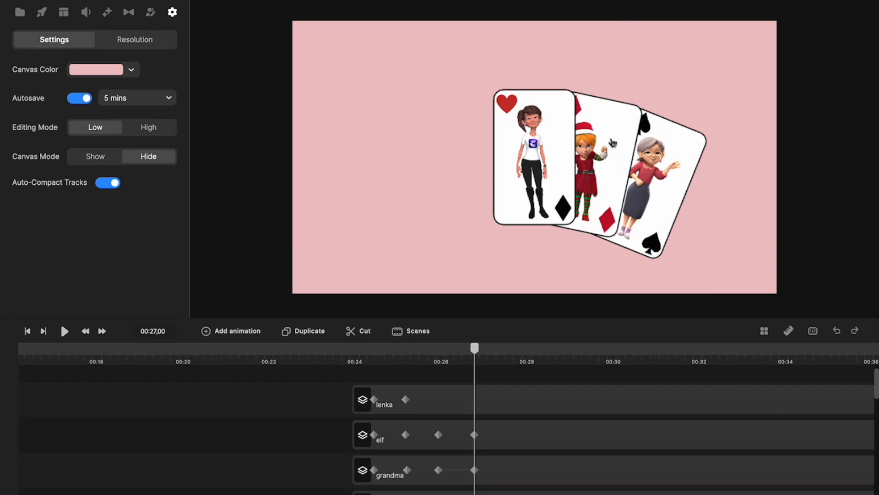
{"action": "left_click", "coordinate": [652, 177]}
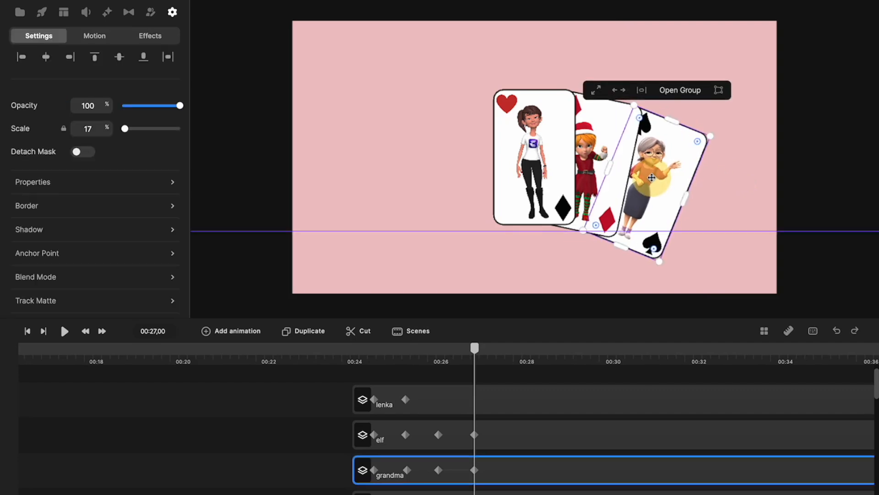
{"action": "left_click", "coordinate": [721, 218]}
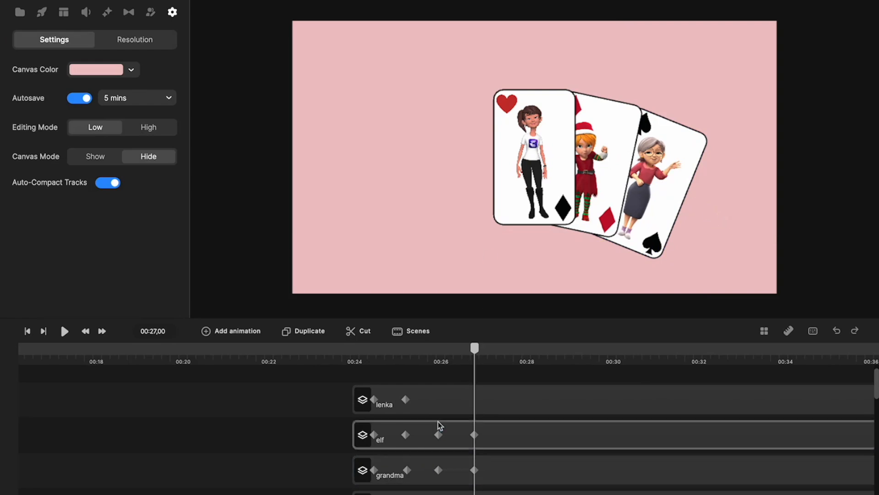
Jump to the grandma card's fan start keyframe at 00:26,05 and select the hipster girl's card layer there
{"action": "scroll", "coordinate": [439, 426], "scroll_direction": "down", "scroll_amount": 2}
{"action": "scroll", "coordinate": [440, 426], "scroll_direction": "left", "scroll_amount": 3}
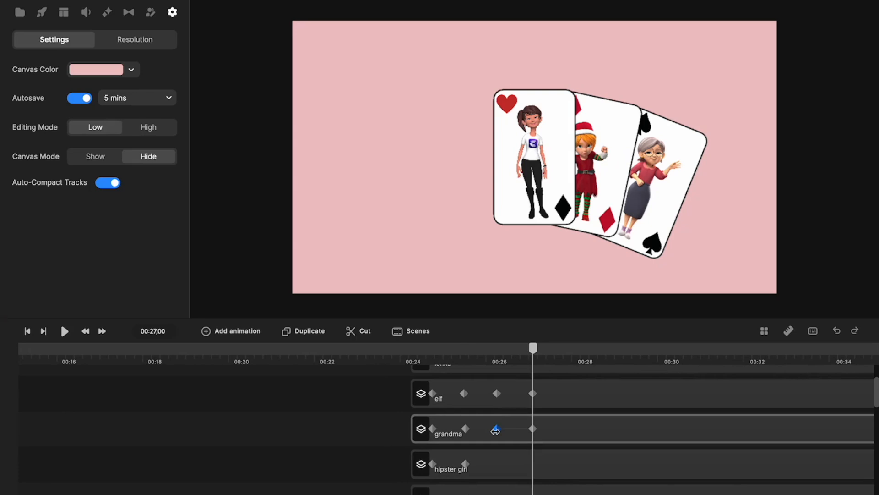
{"action": "left_click", "coordinate": [495, 429]}
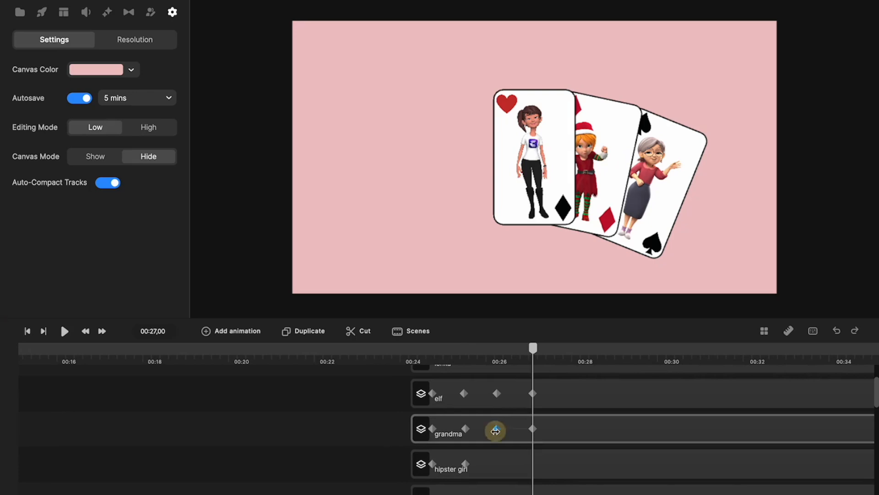
{"action": "left_click", "coordinate": [498, 466]}
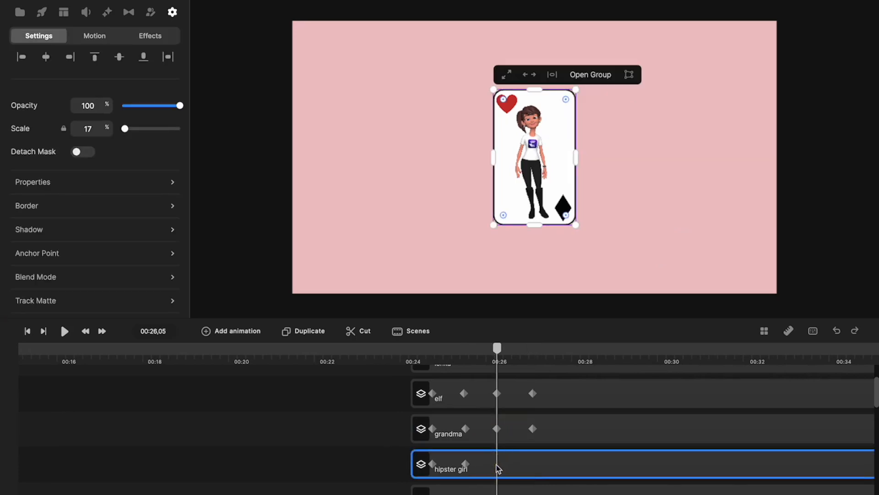
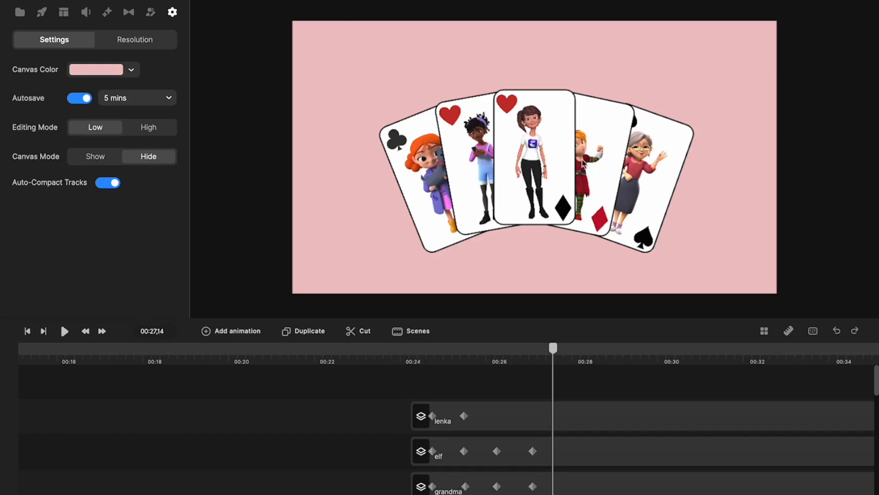
Inside the elf card's group, flip the elf character horizontally and move it to x -20 px
{"action": "left_click", "coordinate": [591, 454]}
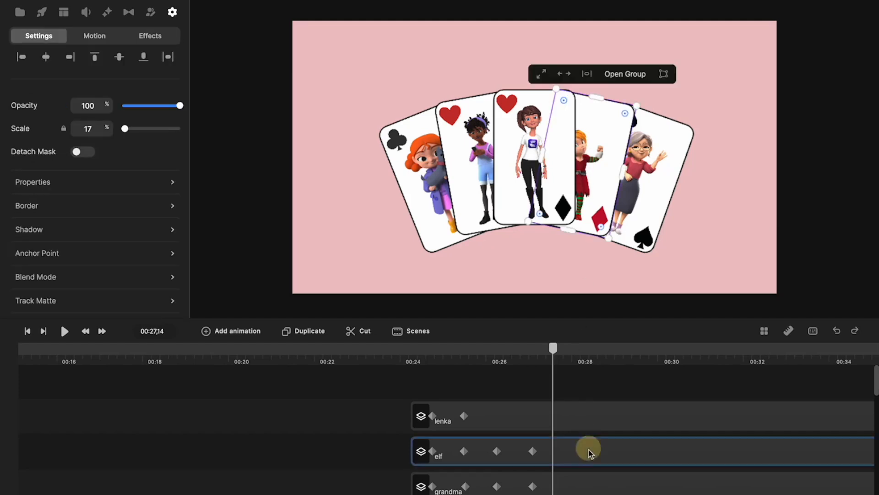
{"action": "left_click", "coordinate": [615, 79]}
{"action": "left_click", "coordinate": [163, 419]}
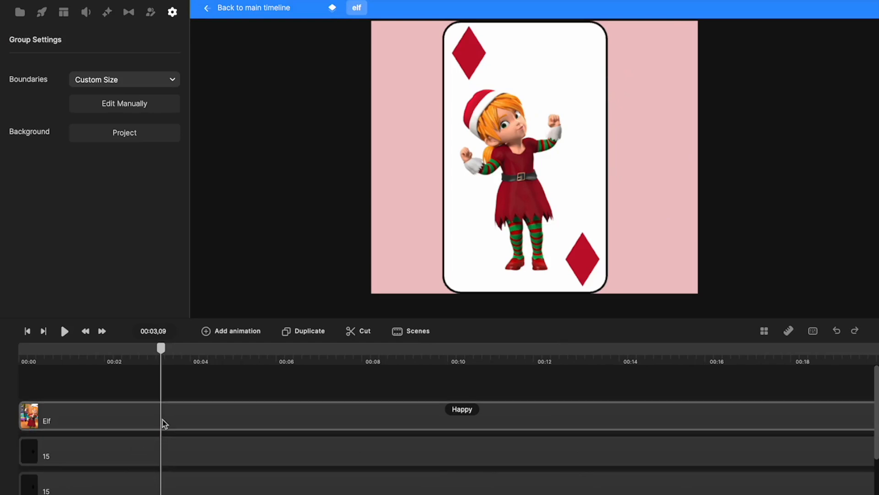
{"action": "left_click", "coordinate": [132, 148]}
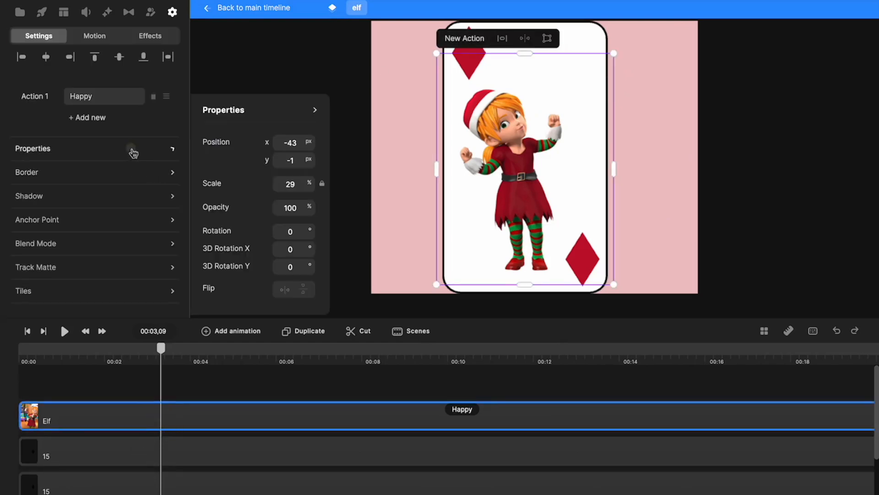
{"action": "left_click", "coordinate": [285, 289]}
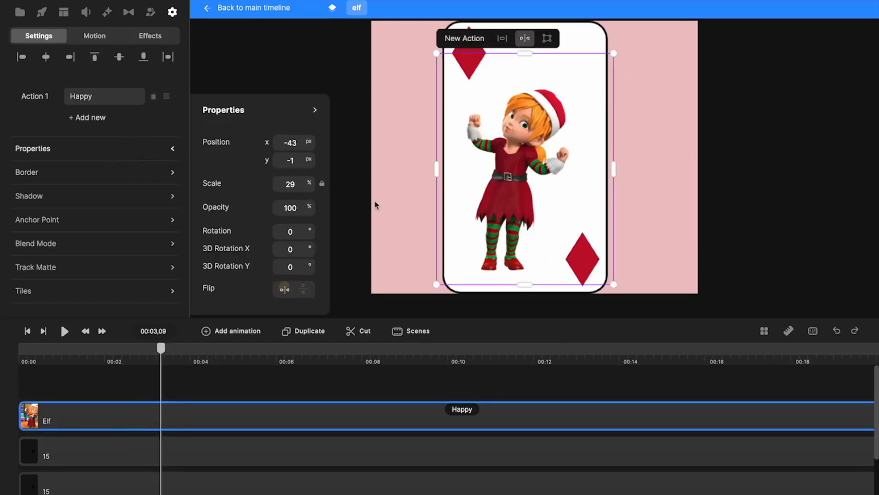
{"action": "left_click_drag", "start_coordinate": [523, 158], "coordinate": [525, 160]}
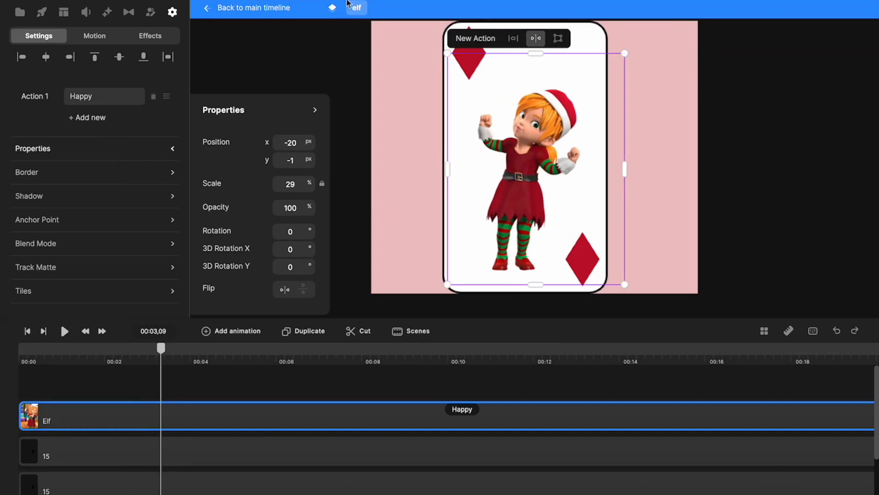
Return to the main timeline and check the fanned cards at 00:28,24
{"action": "left_click", "coordinate": [277, 10]}
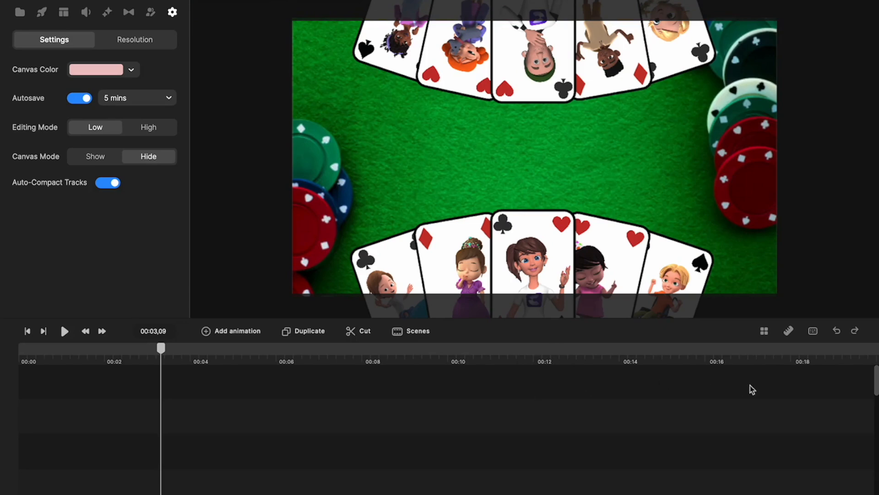
{"action": "left_click", "coordinate": [832, 358]}
{"action": "scroll", "coordinate": [526, 430], "scroll_direction": "right", "scroll_amount": 10}
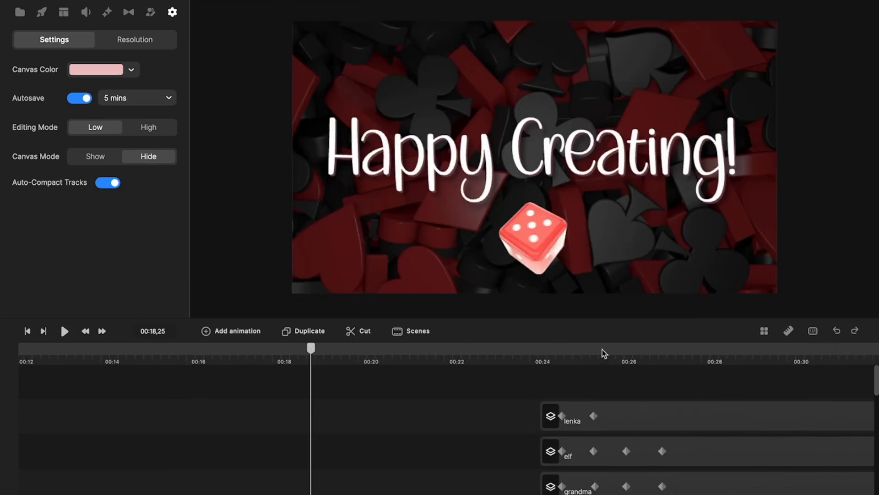
{"action": "left_click_drag", "start_coordinate": [606, 351], "coordinate": [741, 394]}
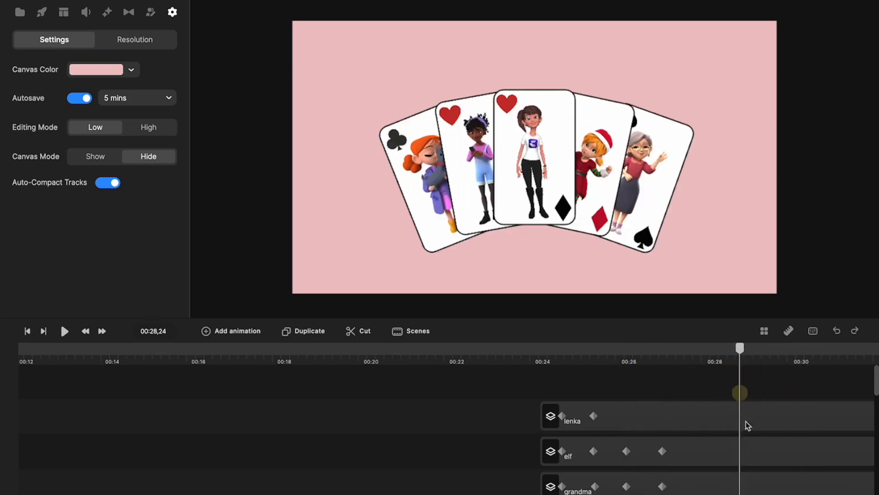
Reopen the elf card's group and change the elf character's action from Happy to Idea
{"action": "left_click", "coordinate": [722, 457]}
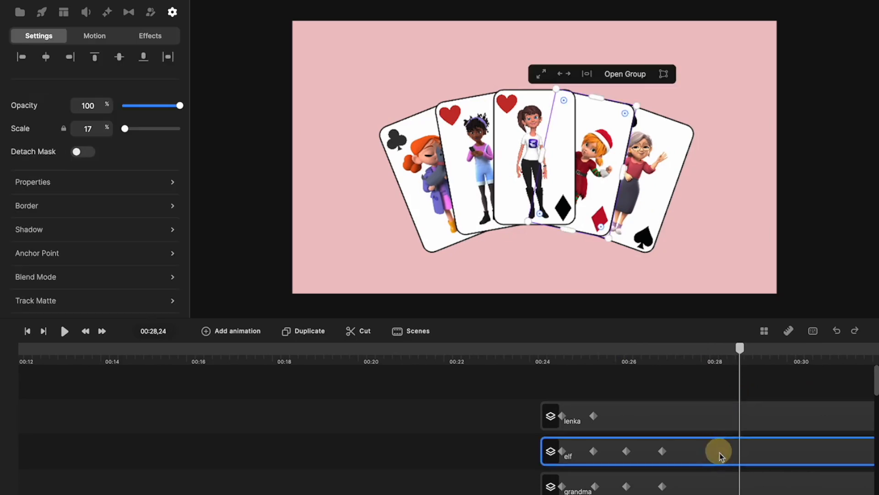
{"action": "left_click", "coordinate": [625, 74]}
{"action": "left_click", "coordinate": [139, 409]}
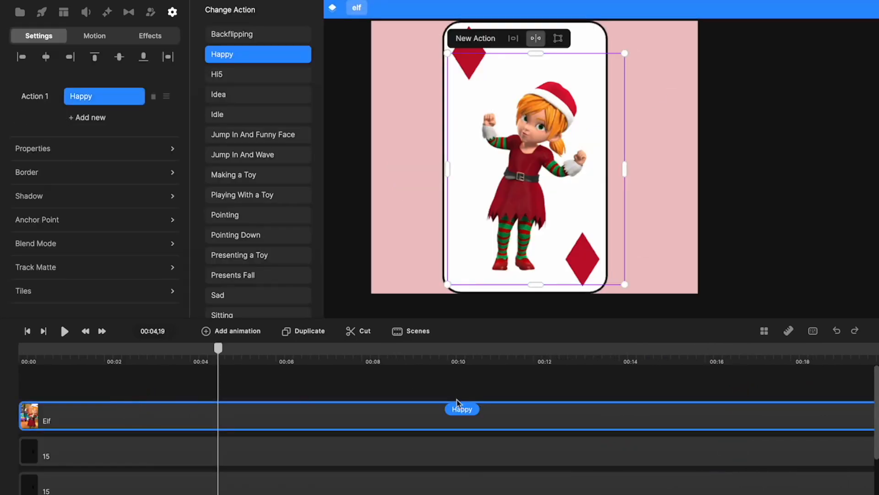
{"action": "left_click", "coordinate": [227, 96]}
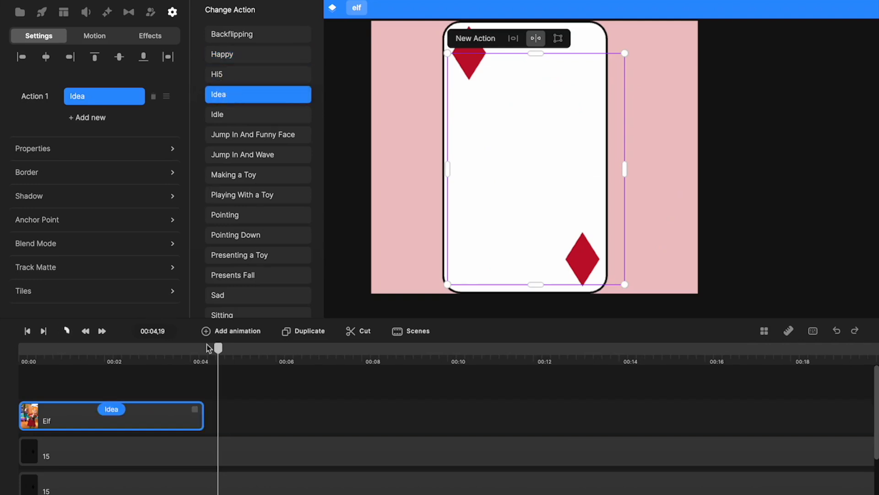
Disable the Idea action's starting and ending animations and extend the elf character's clip just past 00:20
{"action": "left_click_drag", "start_coordinate": [197, 410], "coordinate": [834, 399]}
{"action": "left_click", "coordinate": [433, 414]}
{"action": "left_click", "coordinate": [430, 409]}
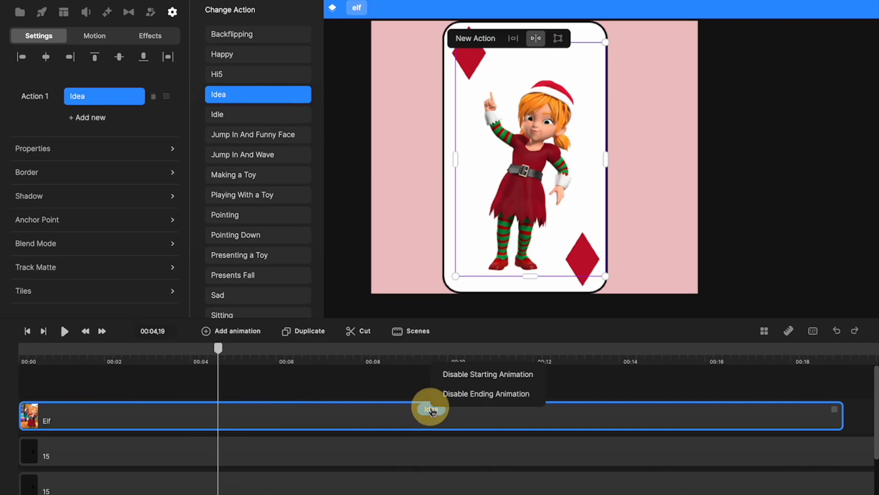
{"action": "left_click", "coordinate": [451, 375]}
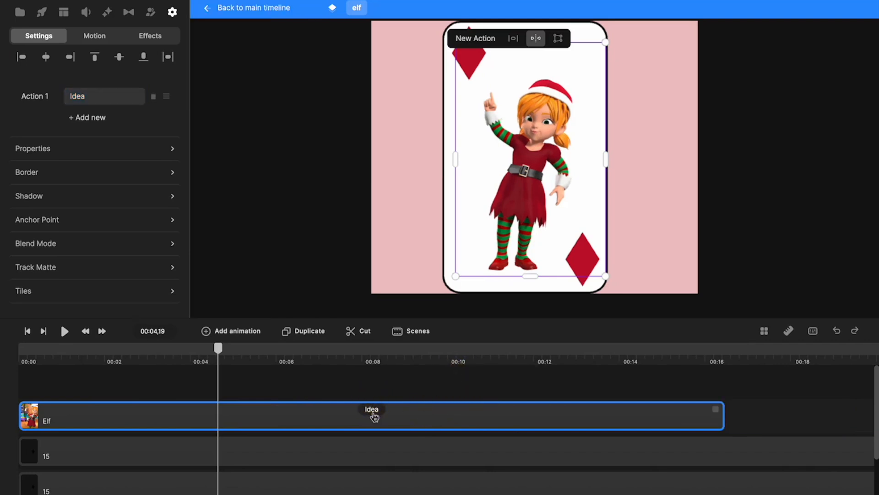
{"action": "left_click", "coordinate": [373, 410]}
{"action": "left_click", "coordinate": [387, 398]}
{"action": "scroll", "coordinate": [400, 424], "scroll_direction": "right", "scroll_amount": 5}
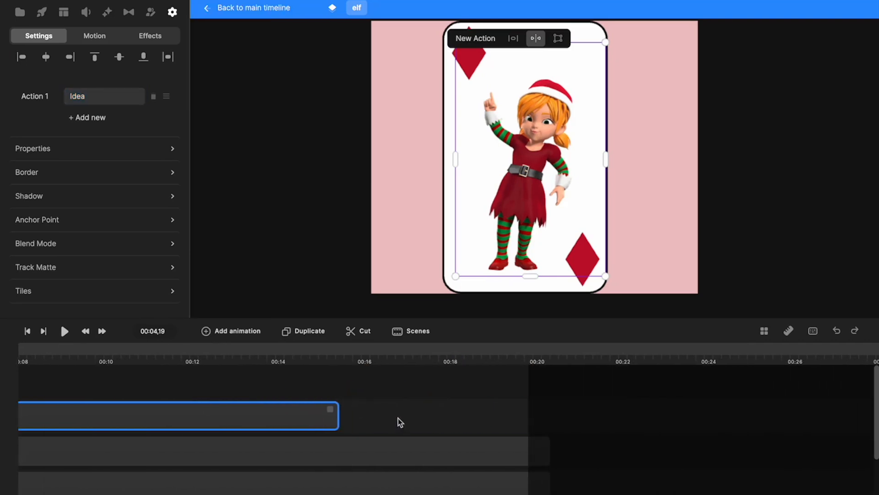
{"action": "left_click_drag", "start_coordinate": [333, 408], "coordinate": [555, 415]}
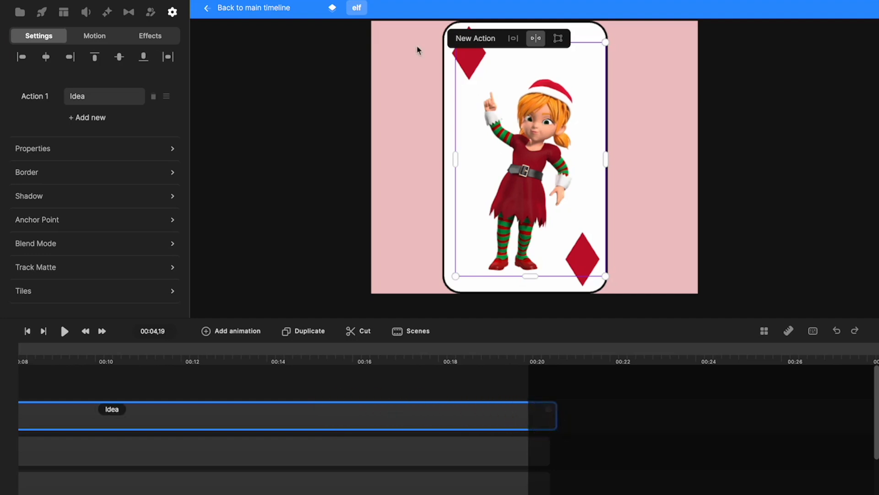
Return to the main timeline, go to 00:28,03 and check the elf card's position and rotation properties
{"action": "left_click", "coordinate": [280, 12]}
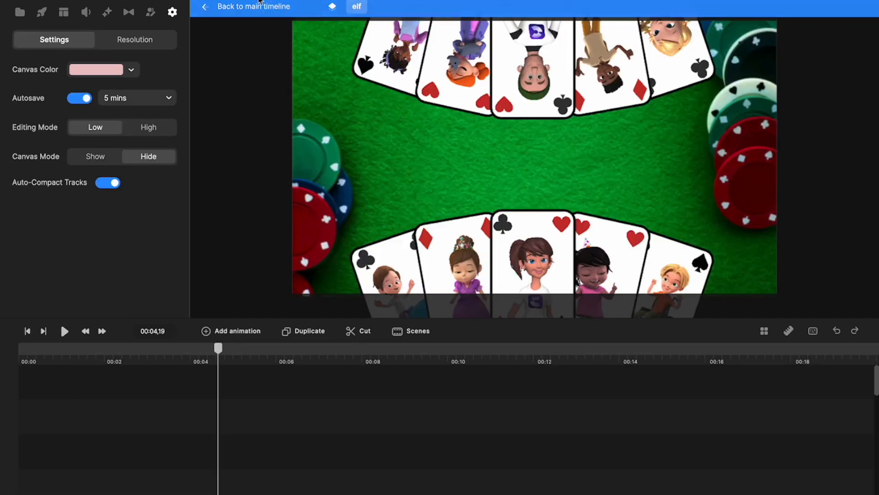
{"action": "scroll", "coordinate": [657, 360], "scroll_direction": "right", "scroll_amount": 9}
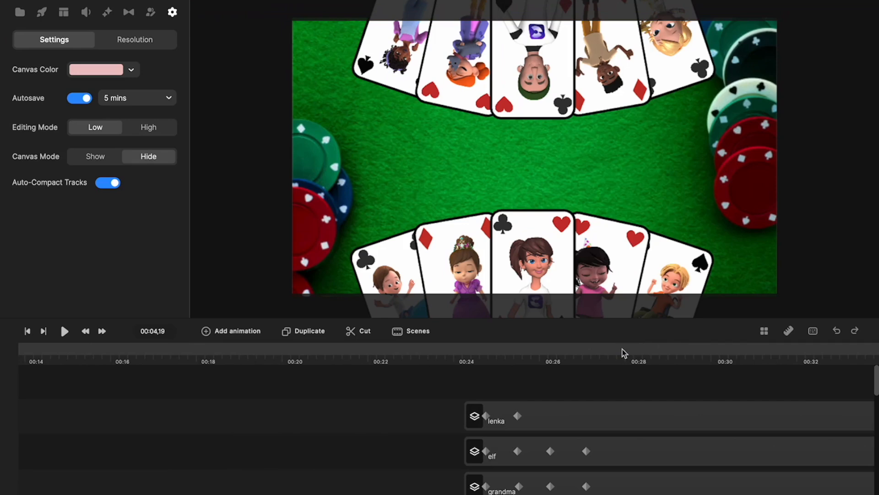
{"action": "left_click", "coordinate": [622, 349]}
{"action": "mouse_move", "coordinate": [623, 359]}
{"action": "left_mouse_down"}
{"action": "mouse_move", "coordinate": [507, 363]}
{"action": "mouse_move", "coordinate": [571, 354]}
{"action": "mouse_move", "coordinate": [634, 369]}
{"action": "left_mouse_up"}
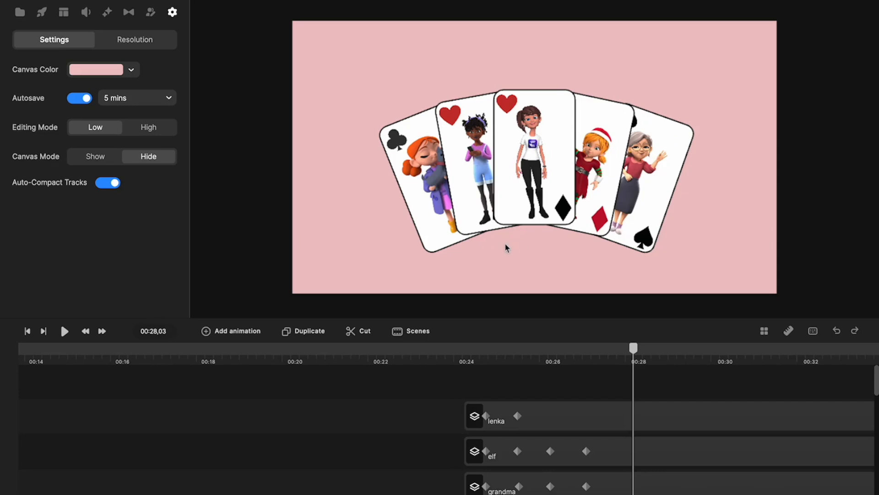
{"action": "left_click", "coordinate": [600, 420]}
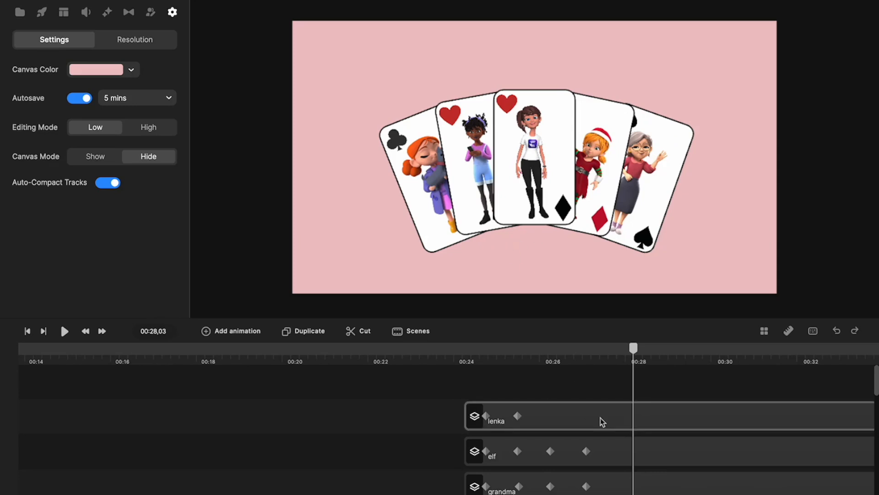
{"action": "left_click", "coordinate": [627, 451]}
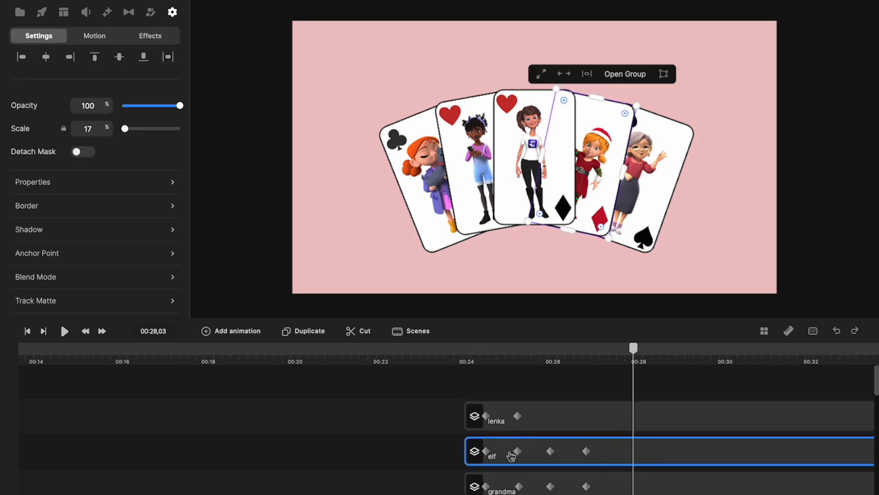
{"action": "left_click", "coordinate": [119, 187]}
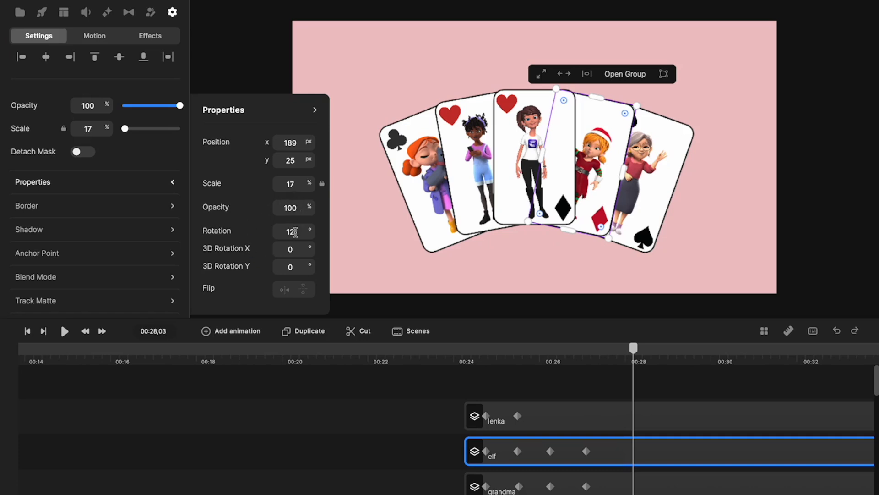
Set the hipster girl card's rotation to -12° so it mirrors the elf card's tilt
{"action": "left_click", "coordinate": [463, 118]}
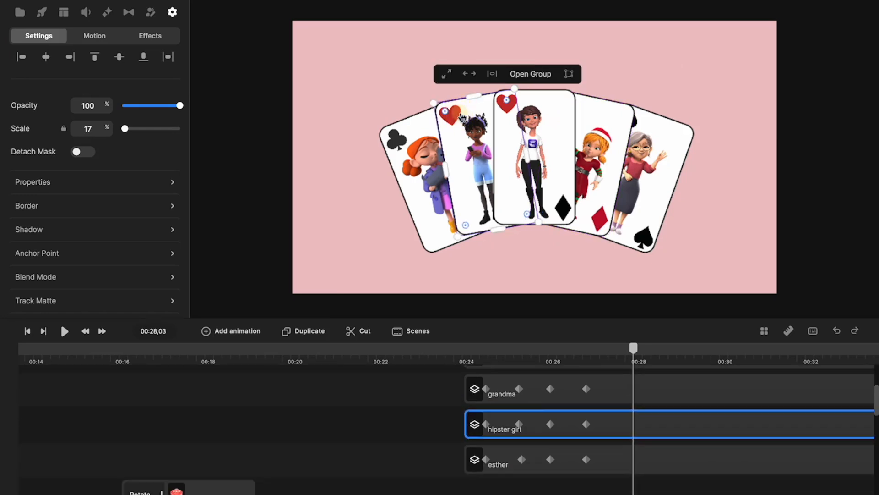
{"action": "left_click", "coordinate": [80, 184]}
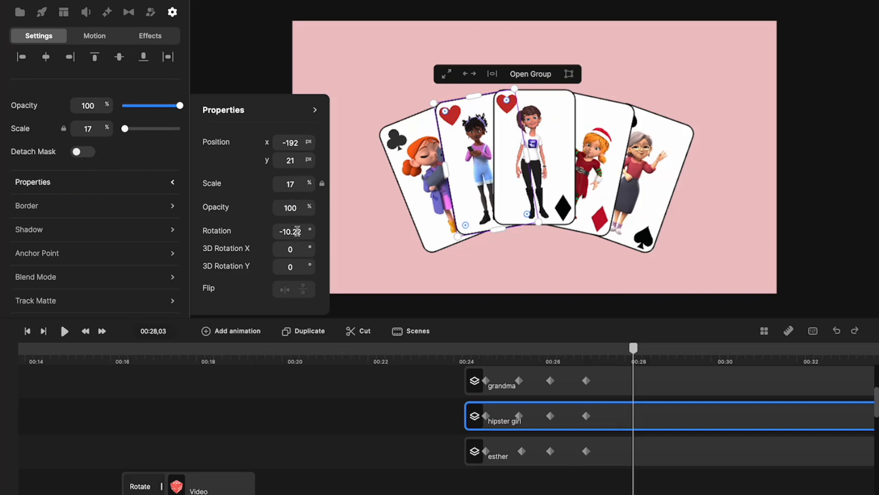
{"action": "left_click_drag", "start_coordinate": [300, 233], "coordinate": [286, 232]}
{"action": "key", "text": "BackSpace"}
{"action": "type", "text": "2"}
{"action": "key", "text": "Return"}
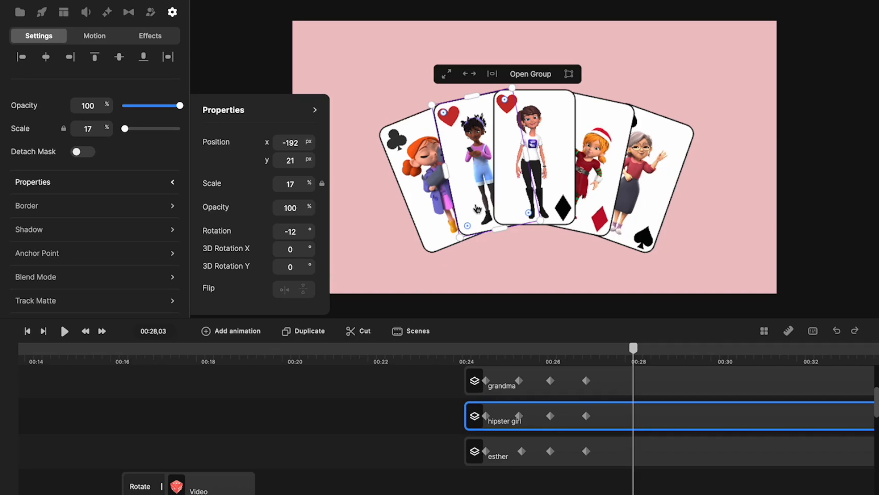
{"action": "left_click", "coordinate": [565, 273]}
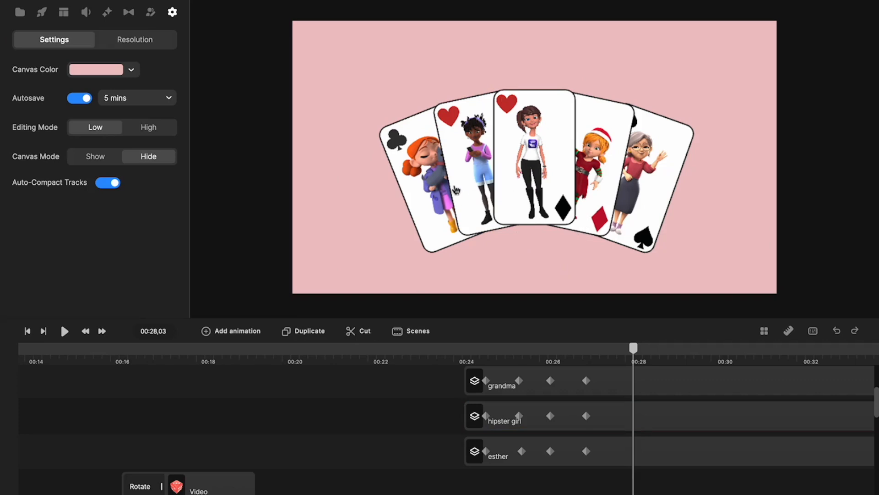
Set the grandma card's rotation to 21.84° to mirror the tilt of the red-haired character's card
{"action": "left_click", "coordinate": [417, 174]}
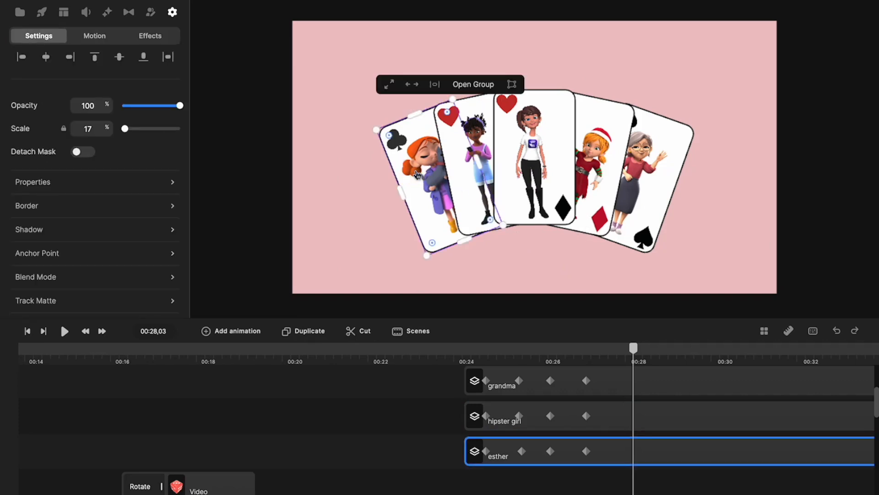
{"action": "left_click", "coordinate": [130, 183]}
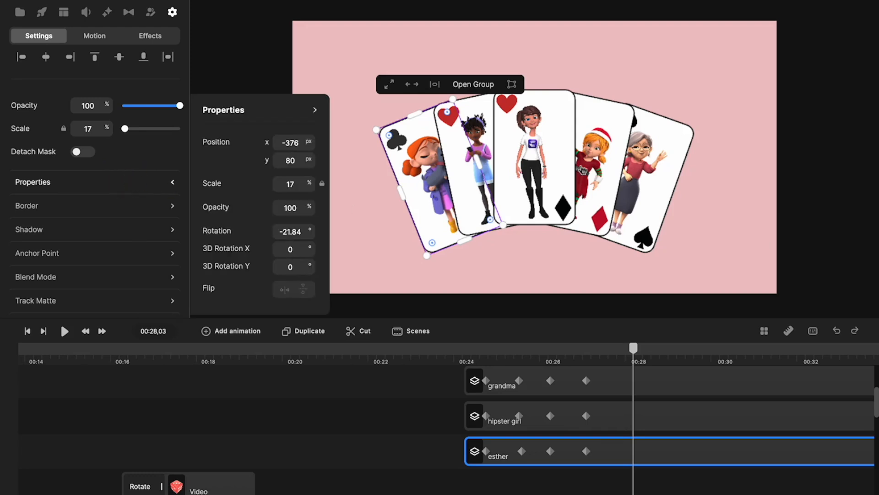
{"action": "left_click", "coordinate": [649, 175]}
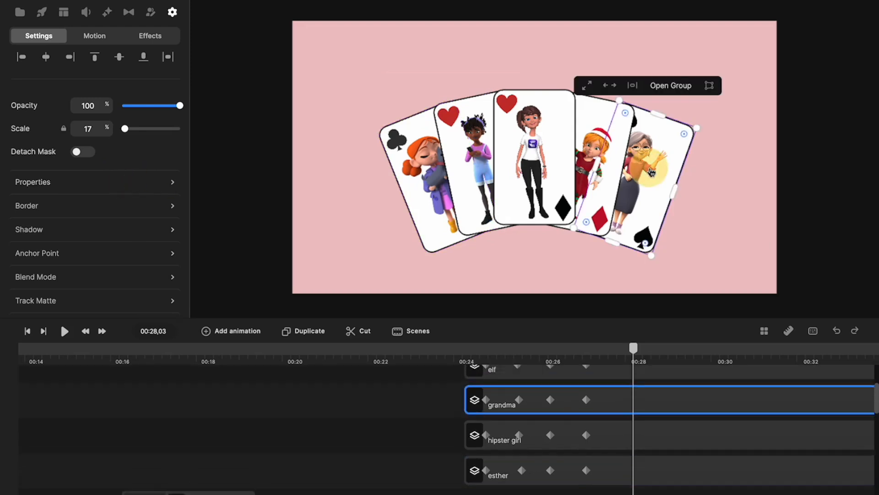
{"action": "left_click", "coordinate": [80, 187]}
{"action": "left_click_drag", "start_coordinate": [288, 232], "coordinate": [283, 232]}
{"action": "type", "text": "12.62"}
{"action": "left_click", "coordinate": [303, 234]}
{"action": "left_click", "coordinate": [295, 234]}
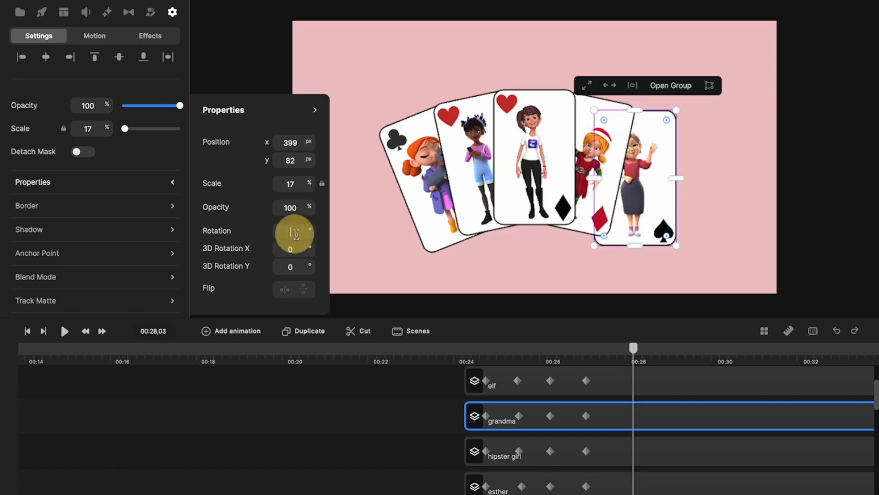
{"action": "type", "text": "21.84"}
{"action": "key", "text": "Return"}
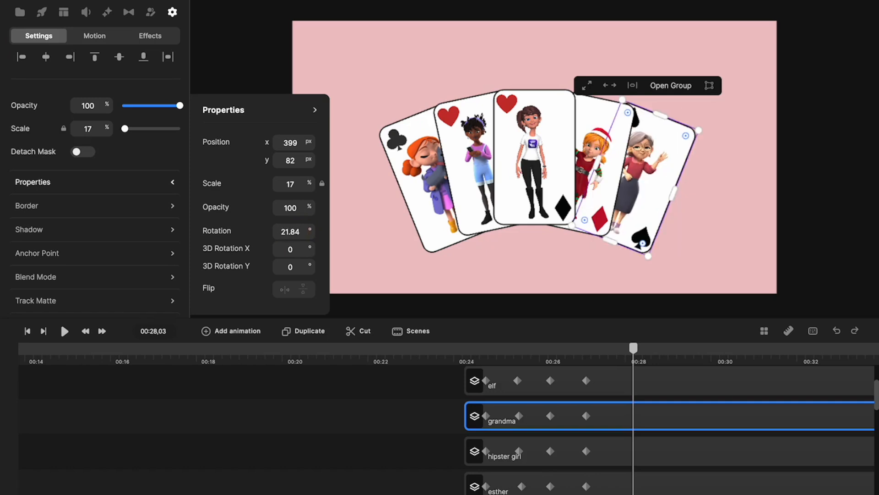
Nudge the grandma card slightly left so it lines up with the rest of the fan
{"action": "left_click", "coordinate": [755, 237]}
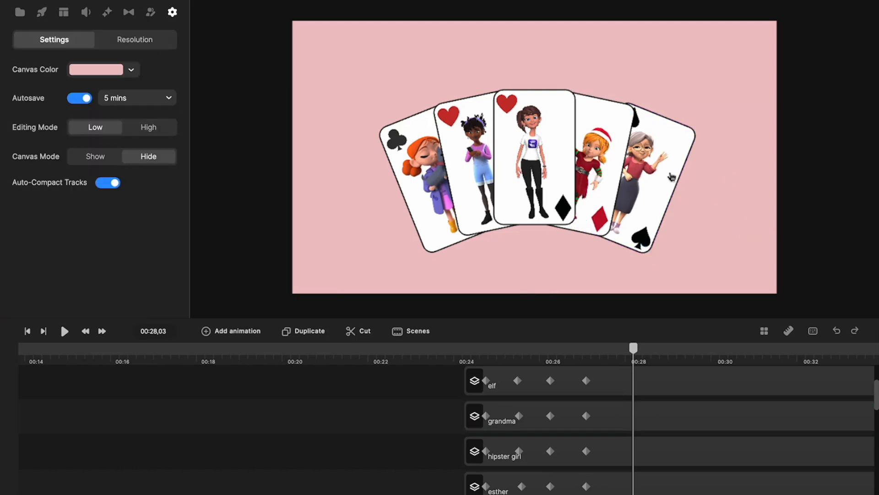
{"action": "left_click", "coordinate": [644, 163]}
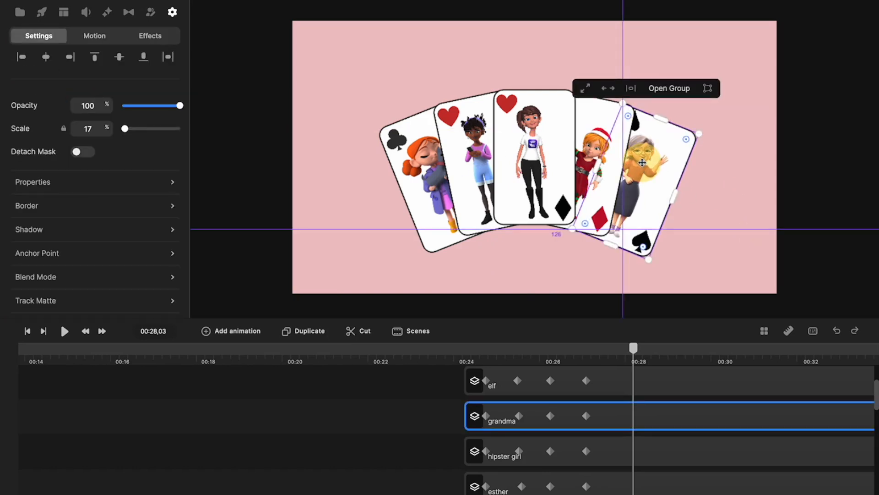
{"action": "left_click_drag", "start_coordinate": [642, 163], "coordinate": [640, 161]}
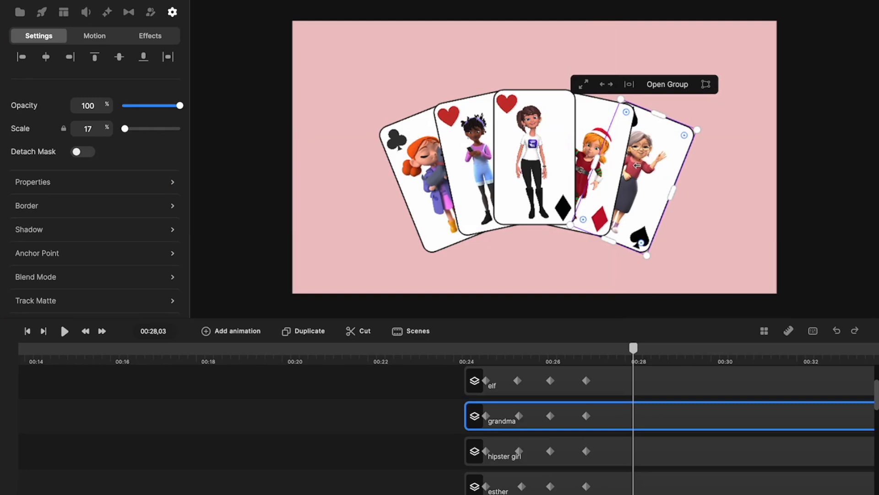
Try to nudge the grandma card slightly within the fan and check its animation at several times
{"action": "left_click", "coordinate": [742, 203]}
{"action": "scroll", "coordinate": [326, 427], "scroll_direction": "right", "scroll_amount": 5}
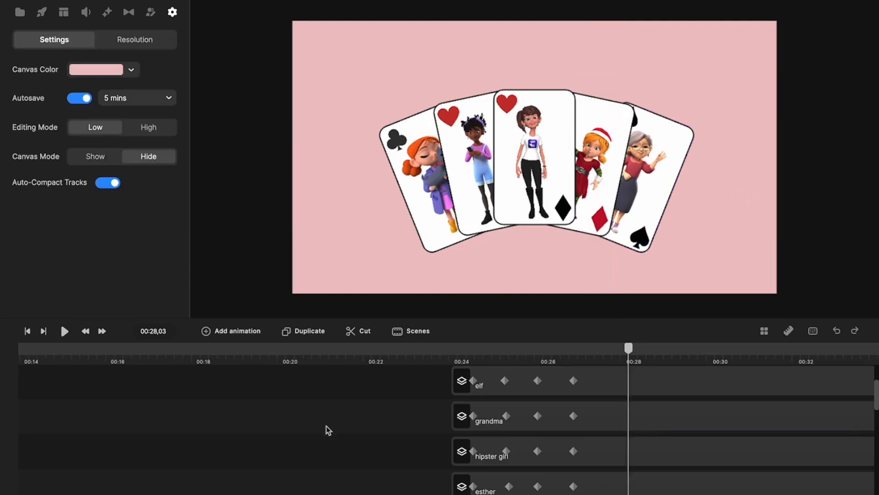
{"action": "mouse_move", "coordinate": [651, 177]}
{"action": "left_mouse_down"}
{"action": "mouse_move", "coordinate": [652, 194]}
{"action": "mouse_move", "coordinate": [646, 188]}
{"action": "left_mouse_up"}
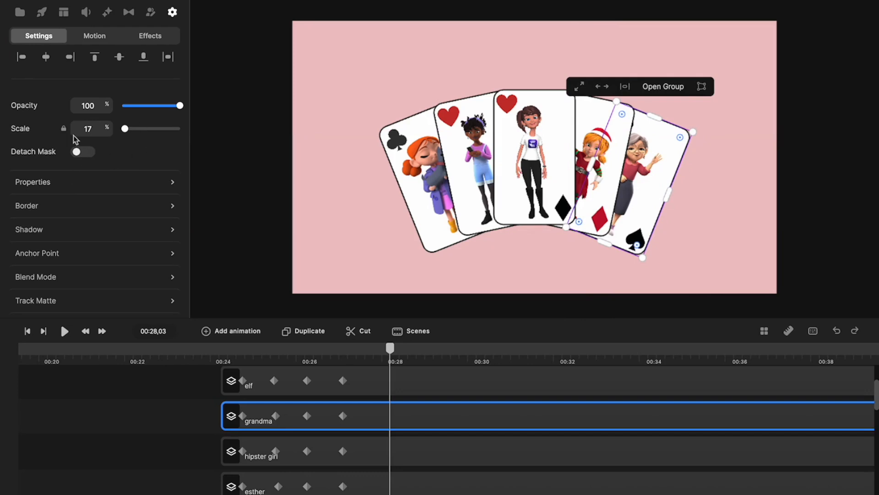
{"action": "left_click", "coordinate": [412, 157]}
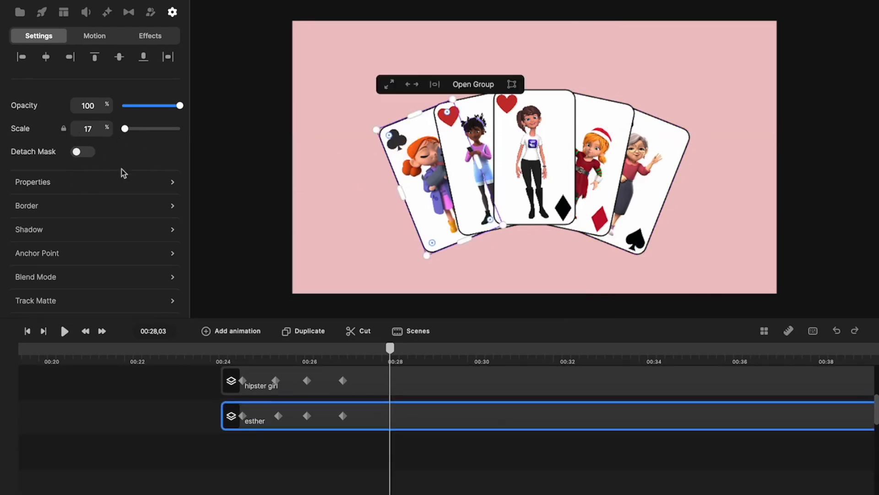
{"action": "left_click", "coordinate": [650, 172]}
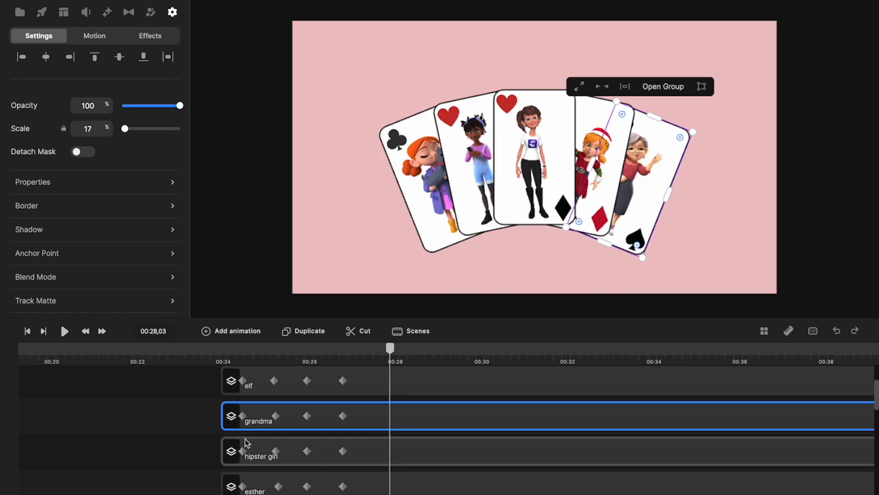
{"action": "left_click_drag", "start_coordinate": [391, 352], "coordinate": [267, 374]}
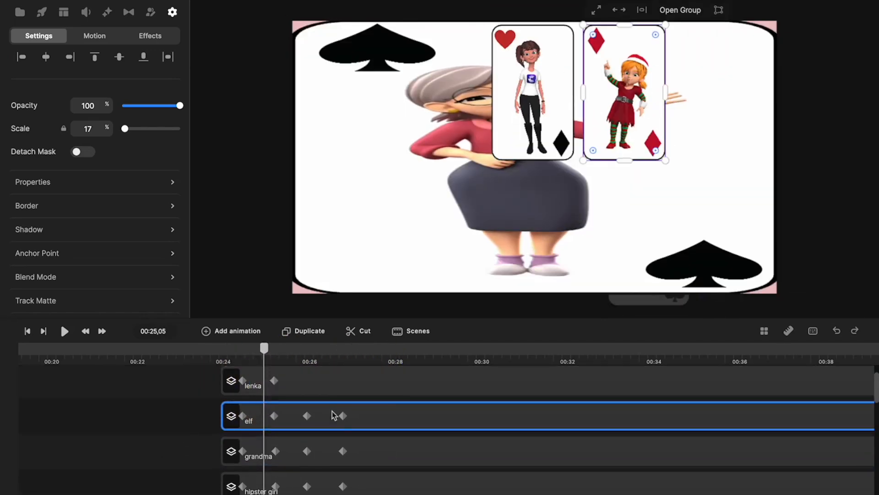
{"action": "left_click", "coordinate": [433, 353]}
{"action": "left_click", "coordinate": [156, 462]}
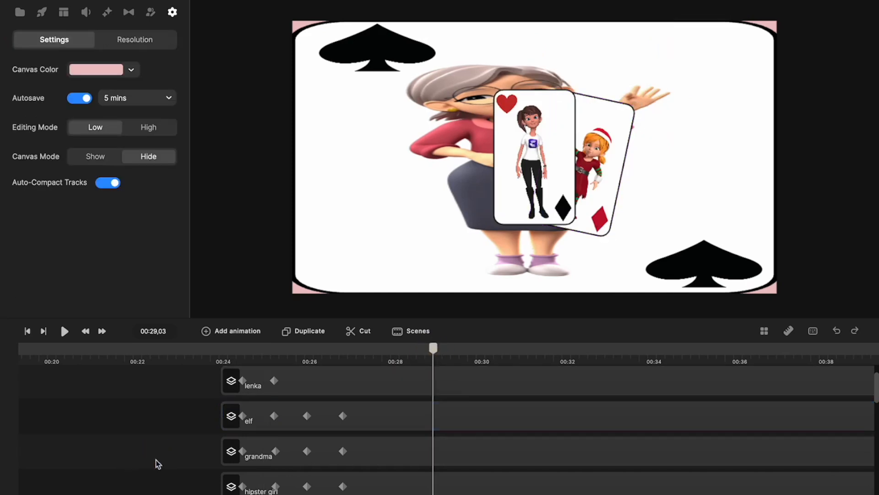
Undo the recent changes to the grandma card
{"action": "left_click", "coordinate": [157, 463]}
{"action": "key", "text": "super+z"}
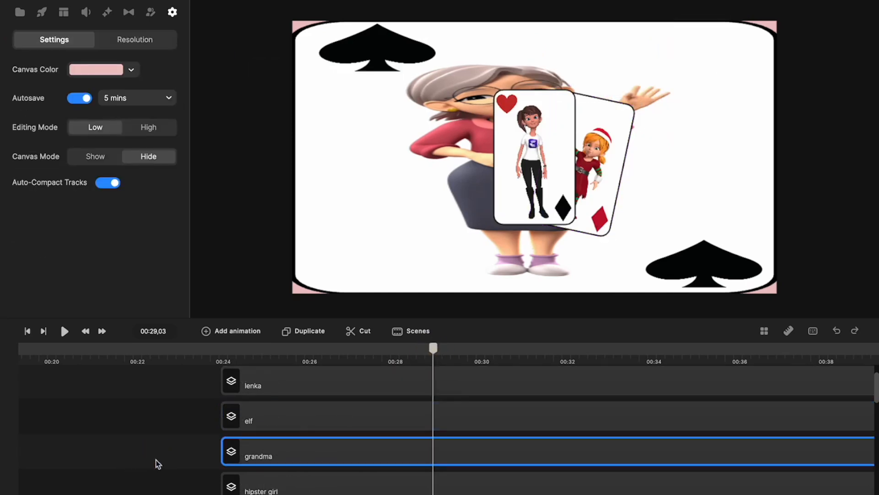
{"action": "key", "text": "super+z"}
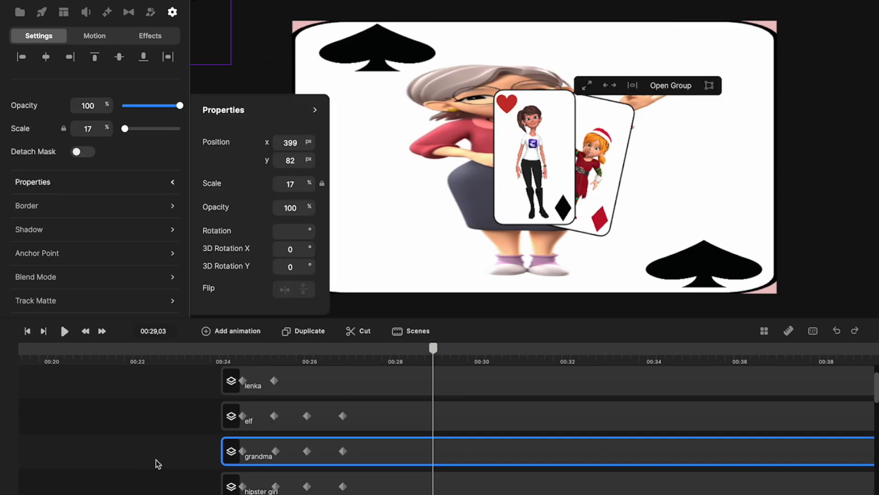
{"action": "key", "text": "super+z"}
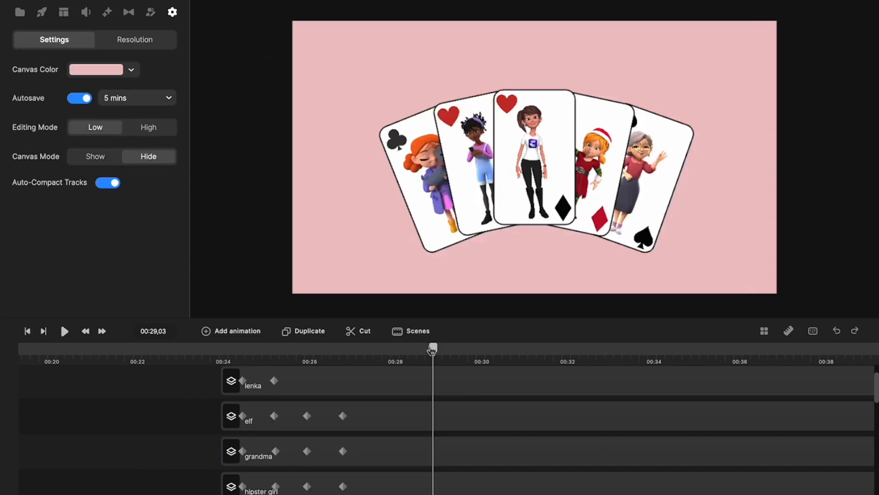
Review the cards' entrance animation by scrubbing back to 00:24,10 and playing it, ending with the playhead at 00:28,09
{"action": "left_click_drag", "start_coordinate": [434, 350], "coordinate": [356, 384]}
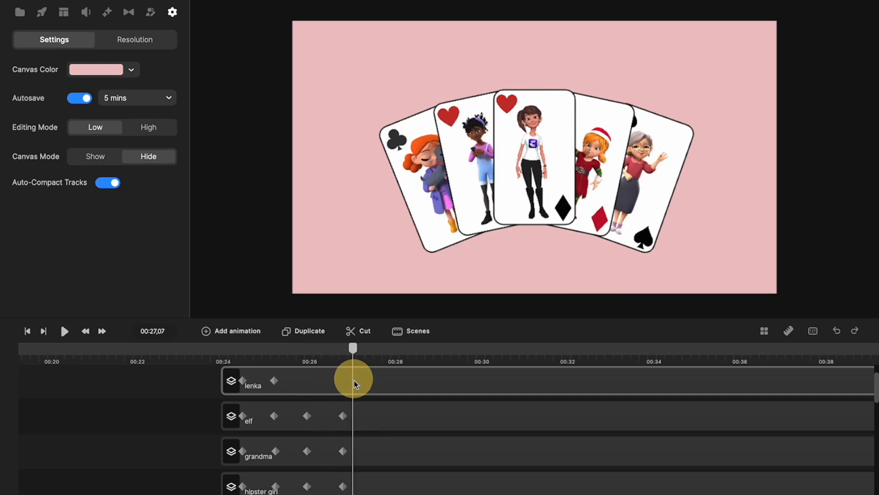
{"action": "left_click", "coordinate": [353, 380]}
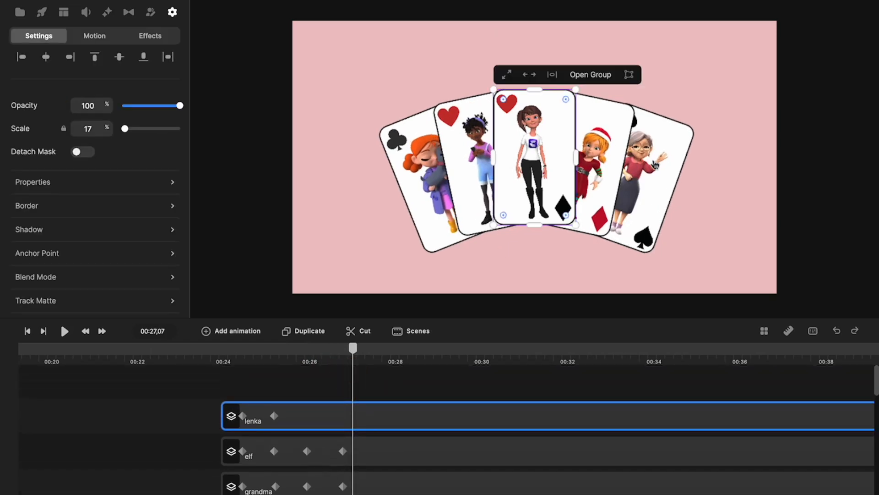
{"action": "left_click_drag", "start_coordinate": [353, 348], "coordinate": [306, 384]}
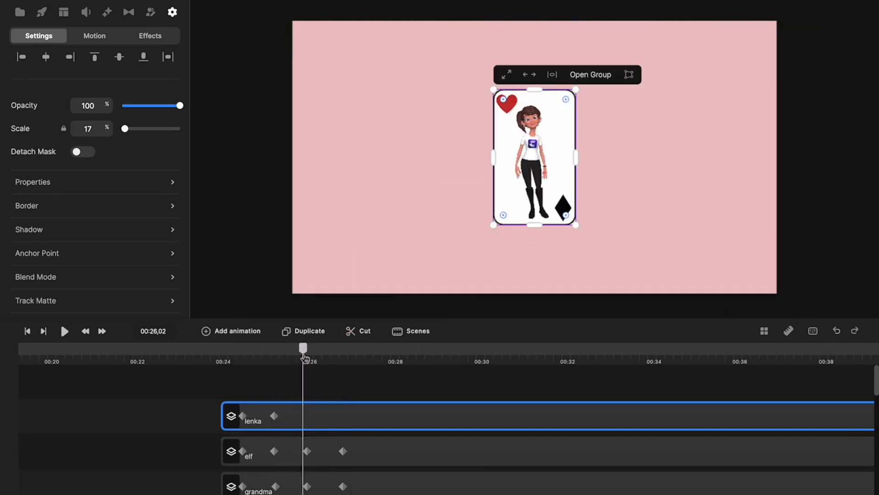
{"action": "left_click_drag", "start_coordinate": [305, 358], "coordinate": [228, 359]}
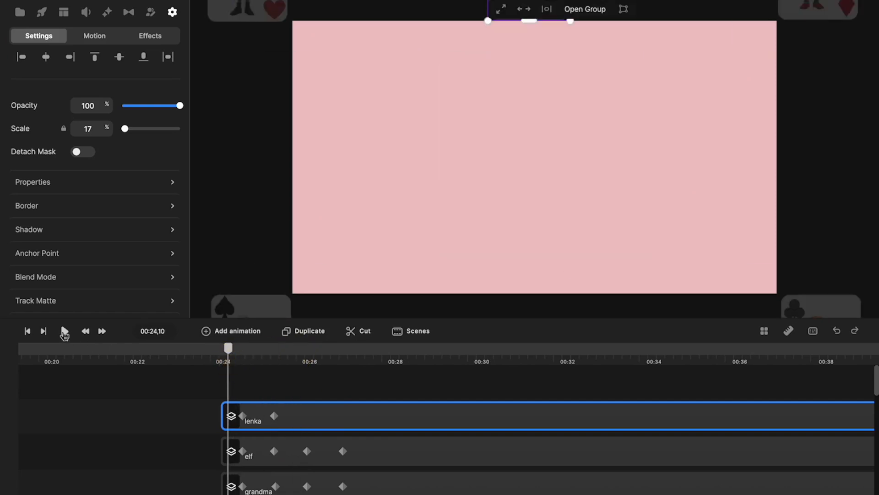
{"action": "left_click", "coordinate": [64, 331]}
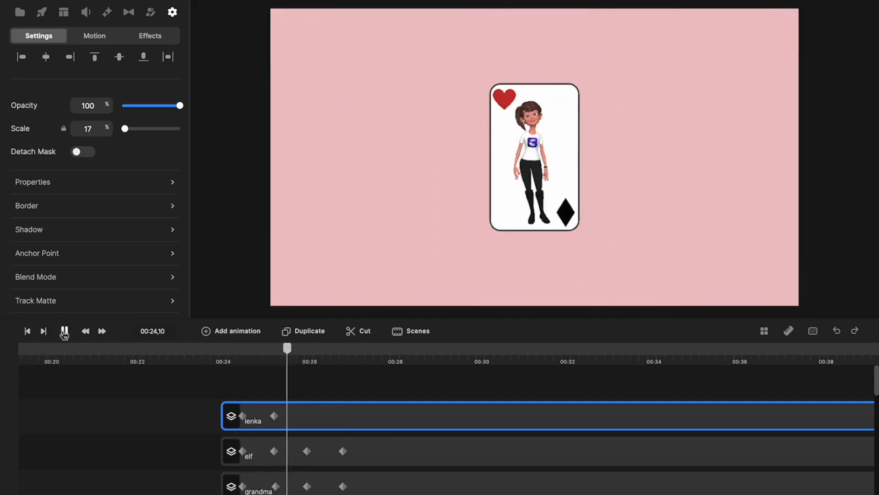
{"action": "left_click", "coordinate": [64, 331]}
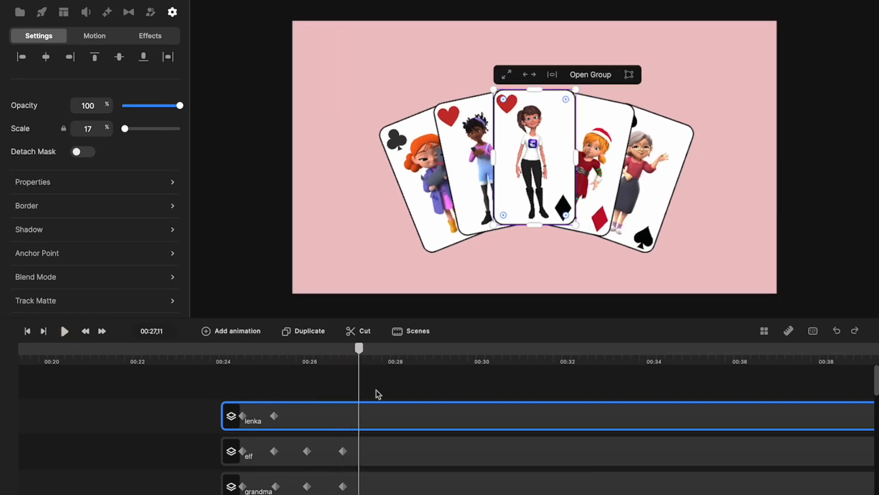
{"action": "left_click_drag", "start_coordinate": [359, 349], "coordinate": [399, 357]}
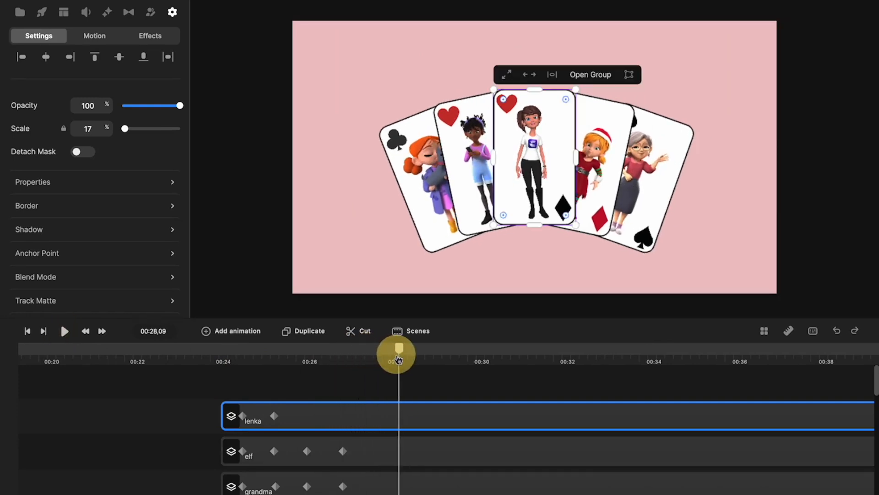
Combine all five playing-card layers into a single group
{"action": "left_click_drag", "start_coordinate": [185, 393], "coordinate": [340, 414]}
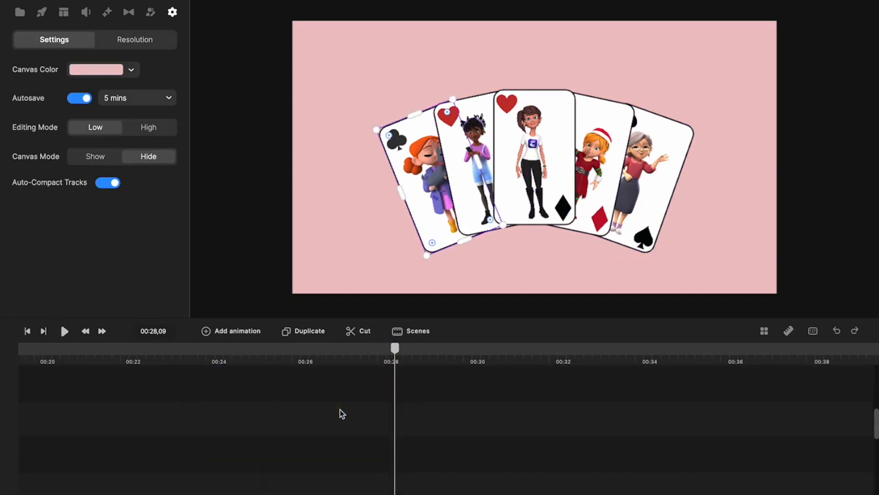
{"action": "scroll", "coordinate": [340, 412], "scroll_direction": "up", "scroll_amount": 5}
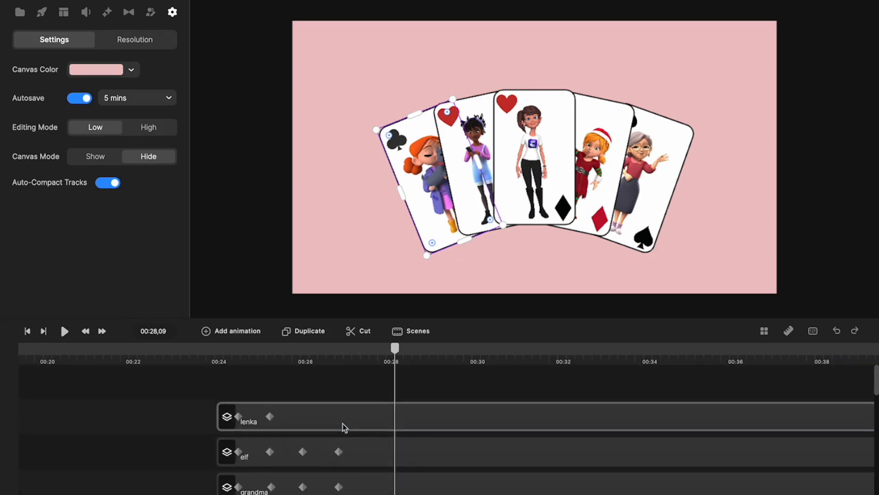
{"action": "left_click_drag", "start_coordinate": [371, 317], "coordinate": [377, 210]}
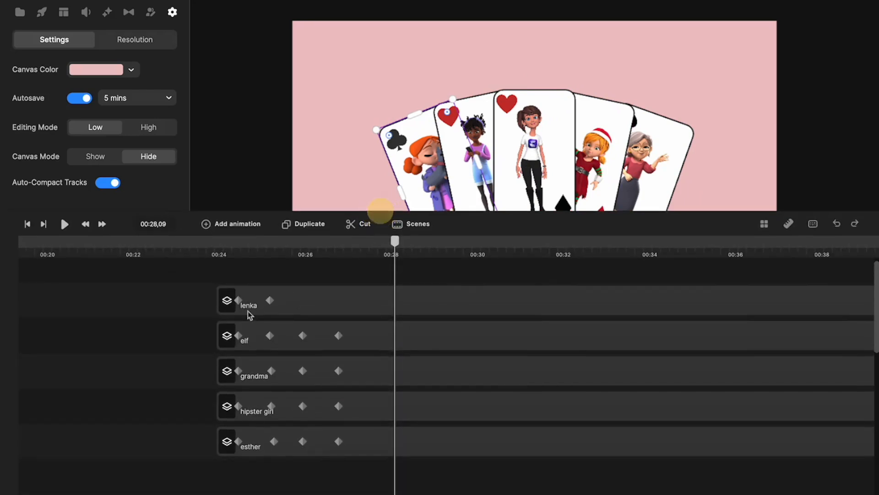
{"action": "left_click_drag", "start_coordinate": [192, 277], "coordinate": [393, 453]}
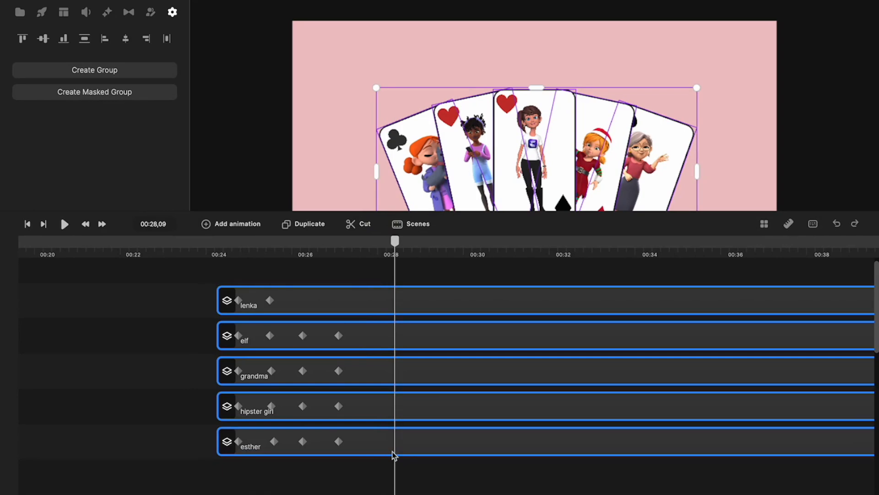
{"action": "key", "text": "super+g"}
{"action": "left_click_drag", "start_coordinate": [359, 308], "coordinate": [351, 348]}
{"action": "left_click_drag", "start_coordinate": [381, 210], "coordinate": [377, 350]}
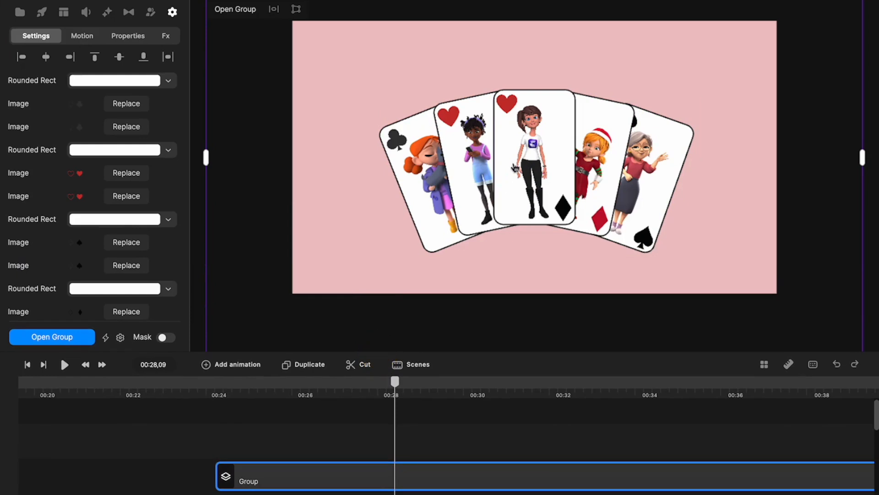
Add a position animation with Linear easing to the card group at 00:27,24
{"action": "left_click_drag", "start_coordinate": [395, 381], "coordinate": [373, 392]}
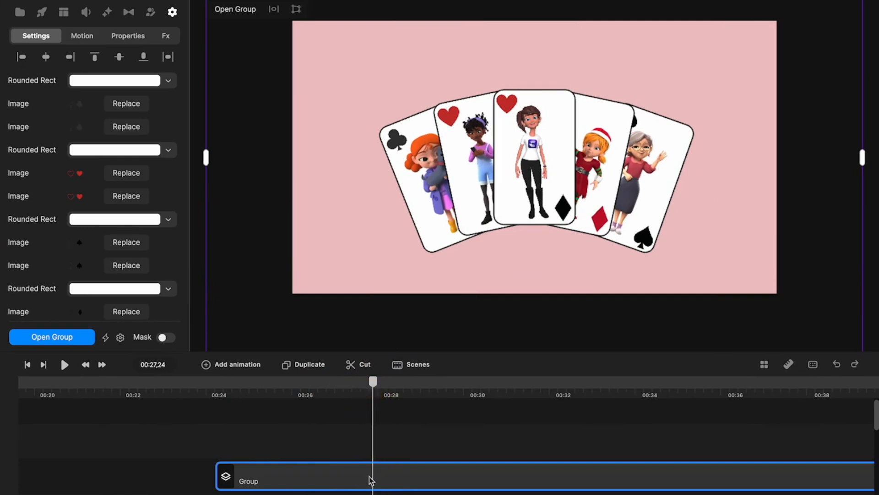
{"action": "left_click", "coordinate": [225, 367]}
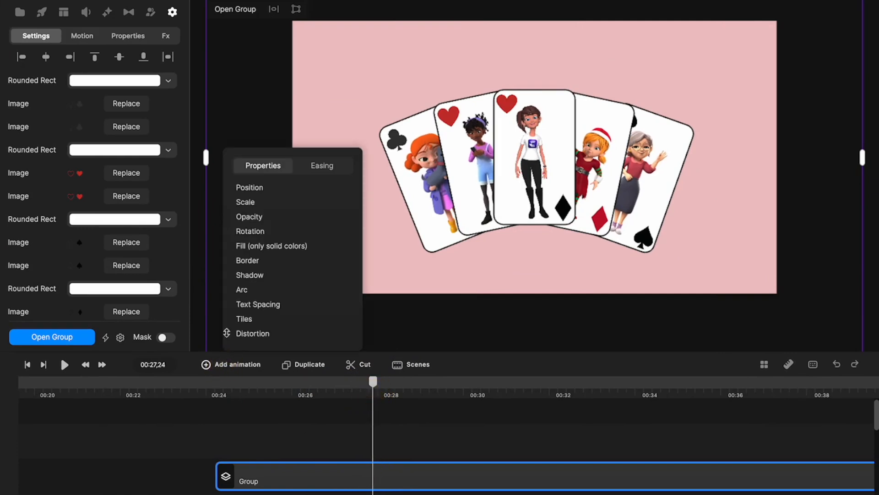
{"action": "left_click", "coordinate": [256, 189]}
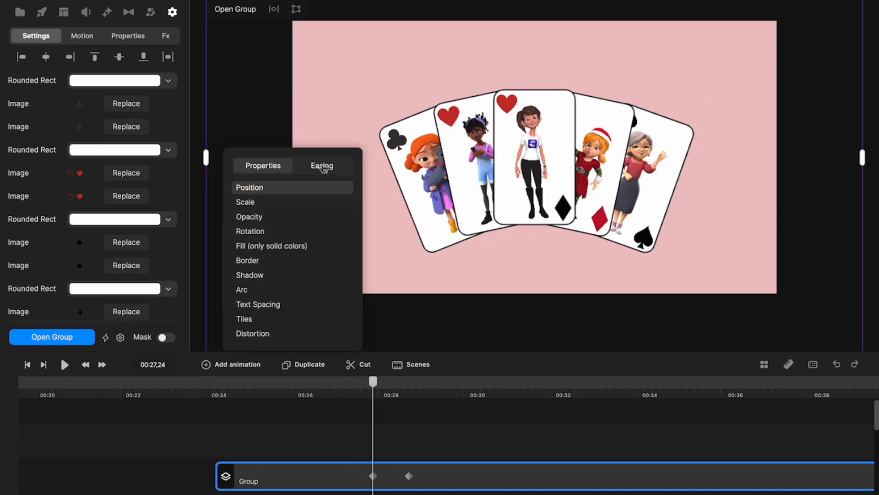
{"action": "left_click", "coordinate": [322, 165]}
{"action": "left_click", "coordinate": [252, 250]}
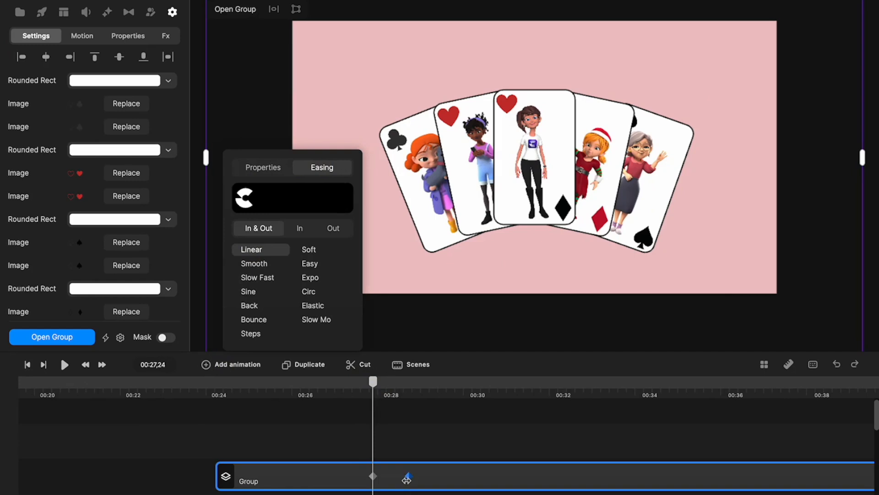
At the group's second position keyframe, move the card fan straight down until it is partly below the canvas's lower edge
{"action": "left_click", "coordinate": [407, 477]}
{"action": "left_click", "coordinate": [534, 135]}
{"action": "left_click_drag", "start_coordinate": [534, 134], "coordinate": [535, 248]}
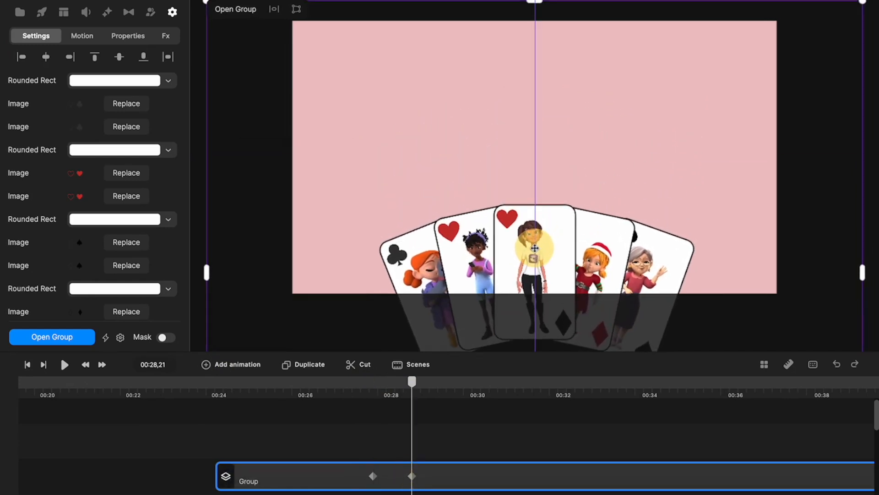
Play the grouped card animation from 00:24,05 through its downward movement
{"action": "left_click", "coordinate": [217, 387]}
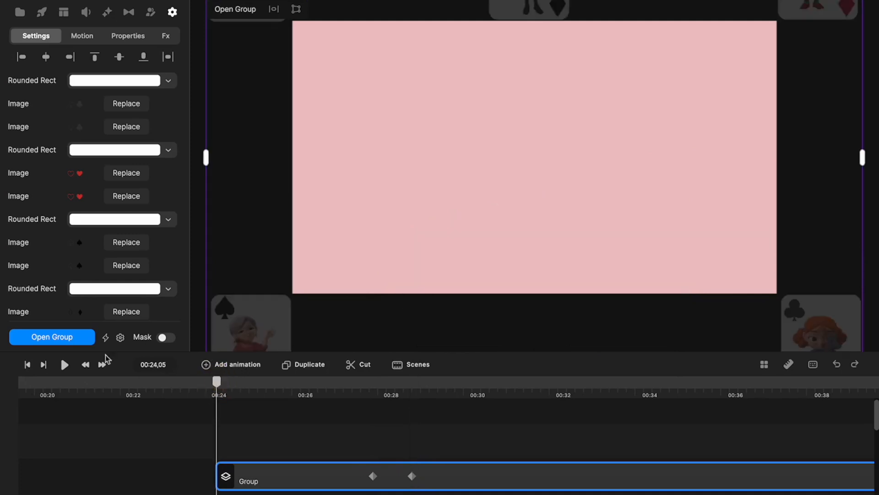
{"action": "left_click", "coordinate": [65, 365]}
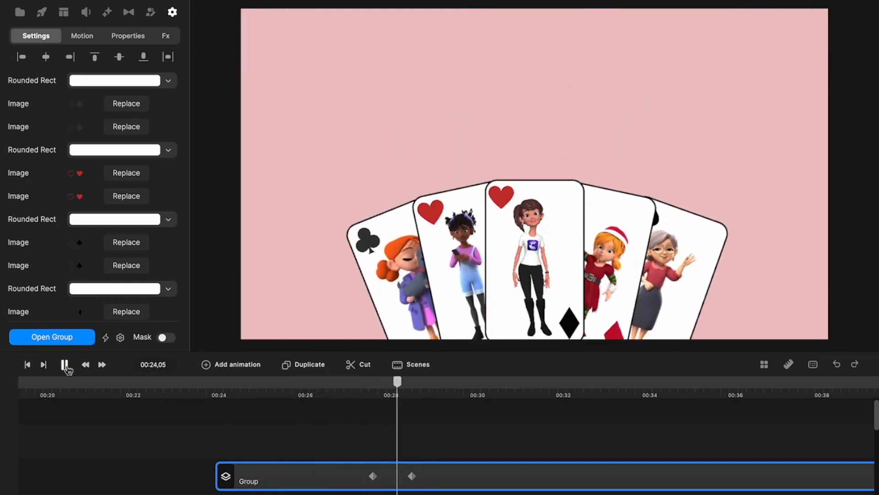
{"action": "left_click", "coordinate": [65, 365]}
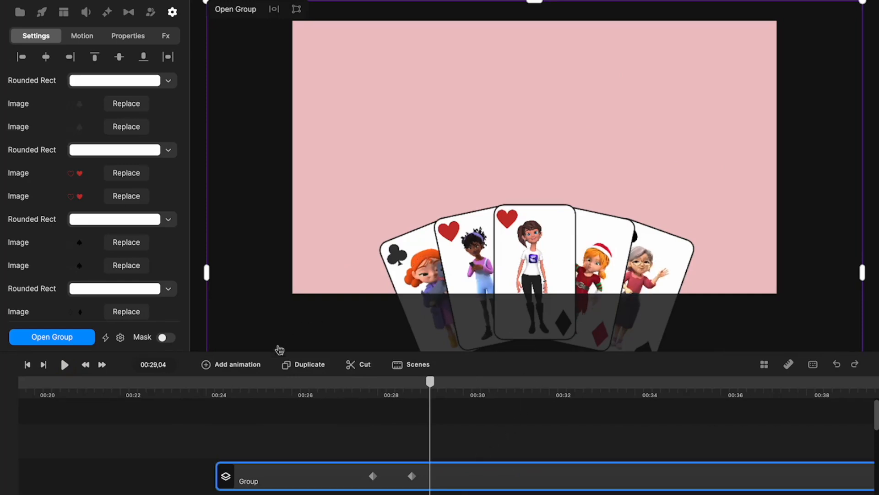
Duplicate the card group, rotate the copy to about -181.71° at 102% scale, and position it at the canvas's upper edge at X -65, Y -501 px
{"action": "left_click_drag", "start_coordinate": [545, 275], "coordinate": [534, 100]}
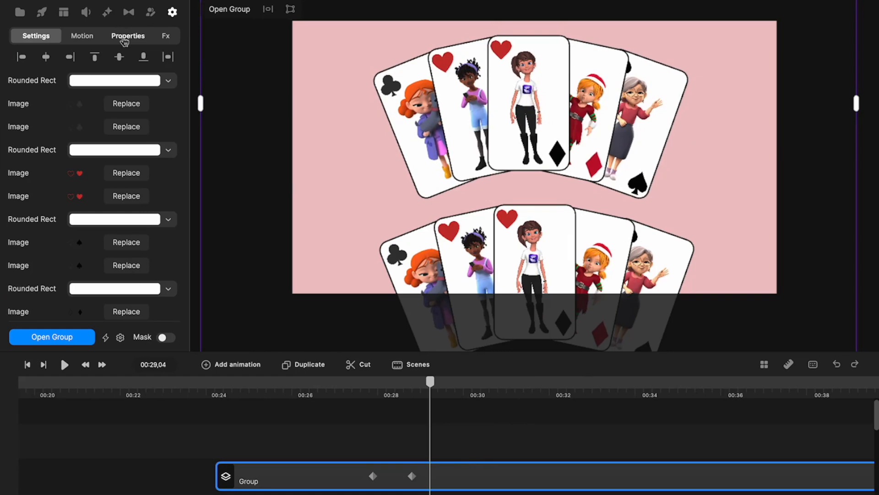
{"action": "left_click", "coordinate": [124, 37]}
{"action": "scroll", "coordinate": [494, 238], "scroll_direction": "down", "scroll_amount": 5}
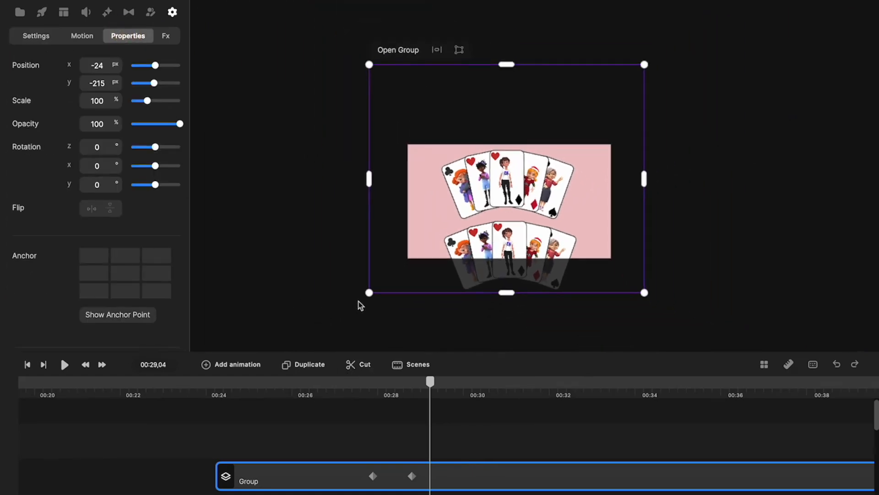
{"action": "left_click_drag", "start_coordinate": [362, 298], "coordinate": [599, 100]}
{"action": "key", "text": "shift+1"}
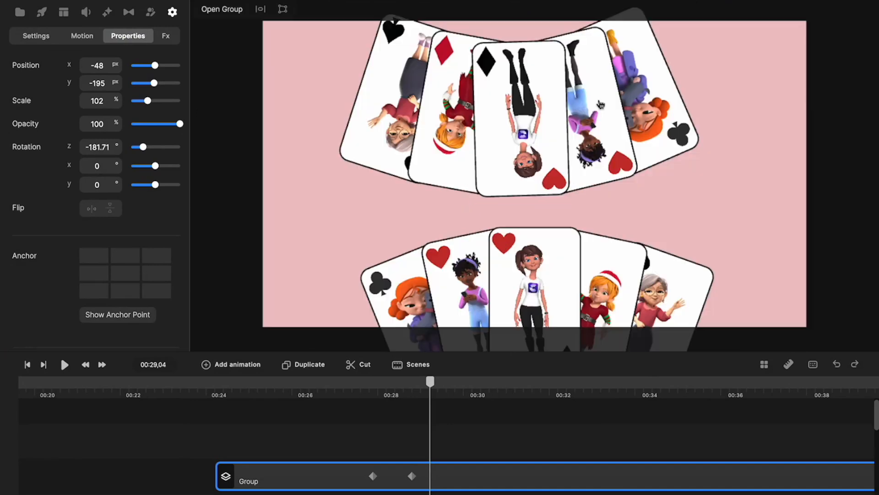
{"action": "left_click_drag", "start_coordinate": [534, 150], "coordinate": [530, 61]}
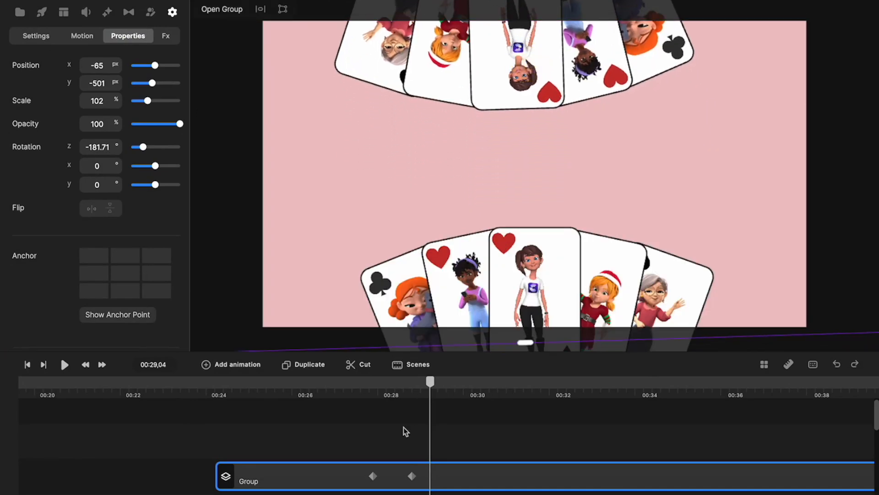
At the group's second keyframe, 00:28,24, move the upside-down card copy up off the canvas to X -67, Y -859 px
{"action": "left_click_drag", "start_coordinate": [383, 387], "coordinate": [421, 433]}
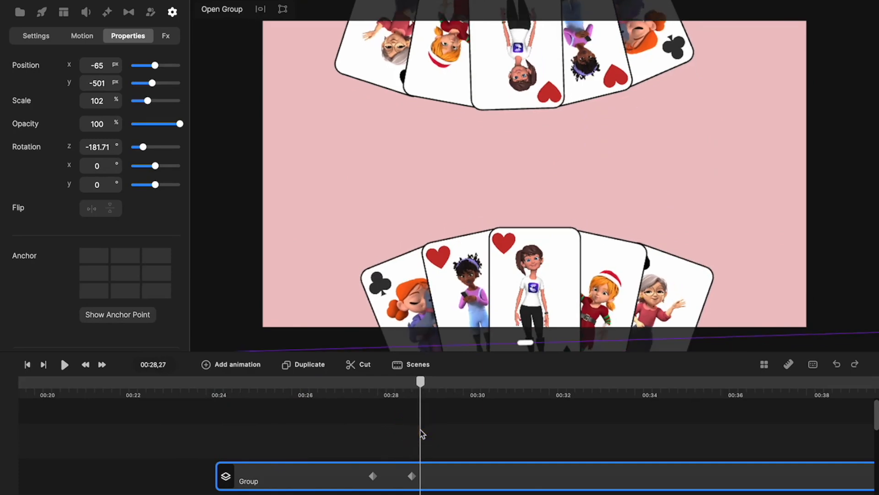
{"action": "mouse_move", "coordinate": [425, 389]}
{"action": "left_mouse_down"}
{"action": "mouse_move", "coordinate": [399, 388]}
{"action": "mouse_move", "coordinate": [416, 393]}
{"action": "left_mouse_up"}
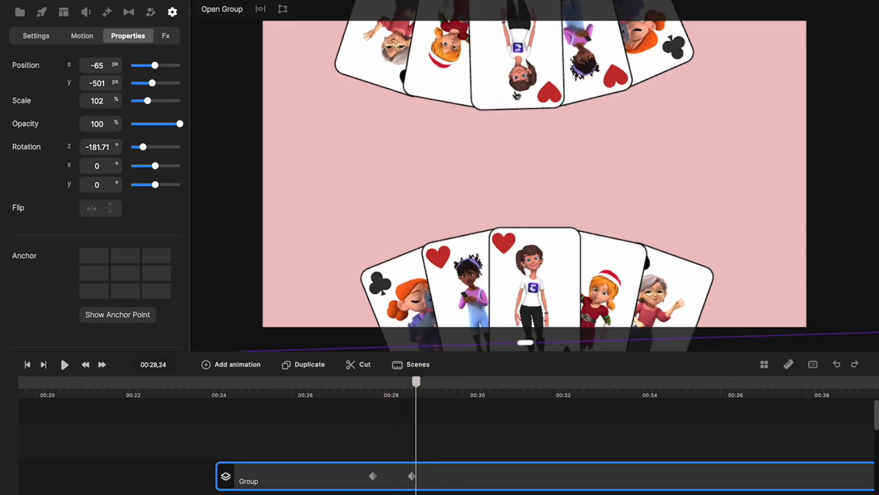
{"action": "left_click_drag", "start_coordinate": [517, 96], "coordinate": [514, 0]}
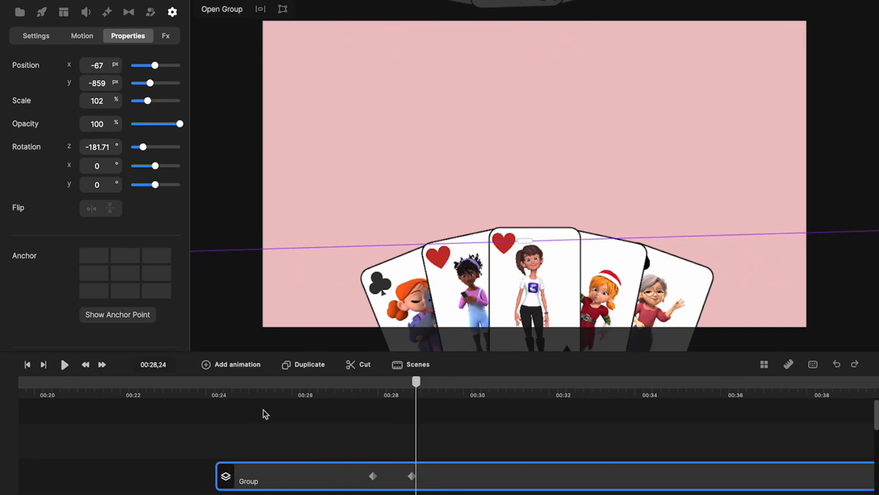
Reorder the upside-down card group's track beneath the original group's track and deselect it
{"action": "scroll", "coordinate": [265, 415], "scroll_direction": "down", "scroll_amount": 2}
{"action": "left_click_drag", "start_coordinate": [467, 427], "coordinate": [470, 453]}
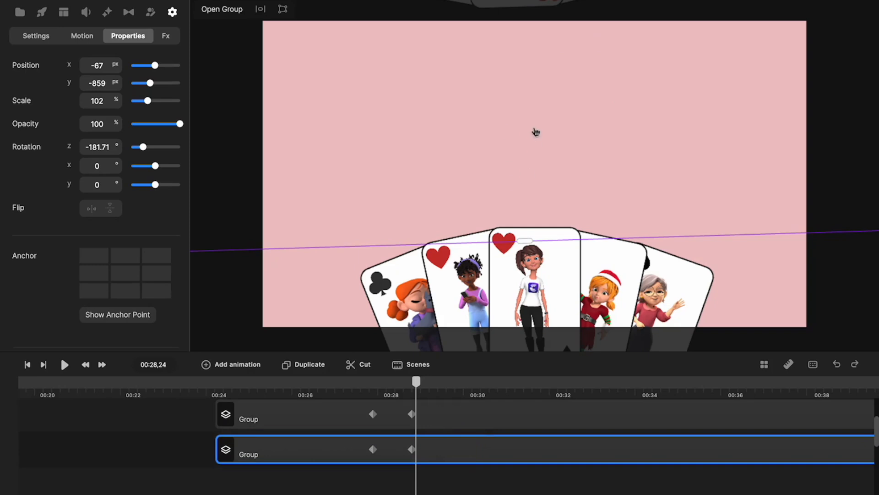
{"action": "left_click", "coordinate": [535, 132]}
{"action": "left_click", "coordinate": [177, 450]}
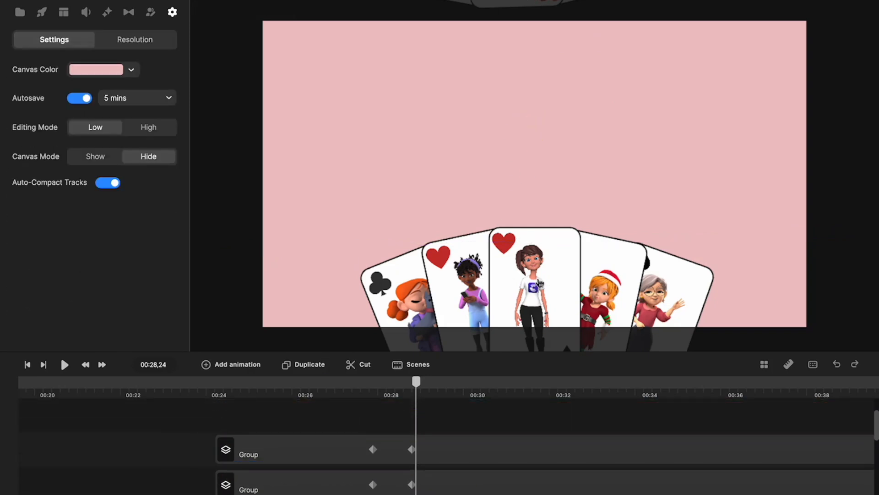
Move the playhead to 00:32,11 and open the upright card group for editing
{"action": "left_click", "coordinate": [539, 283]}
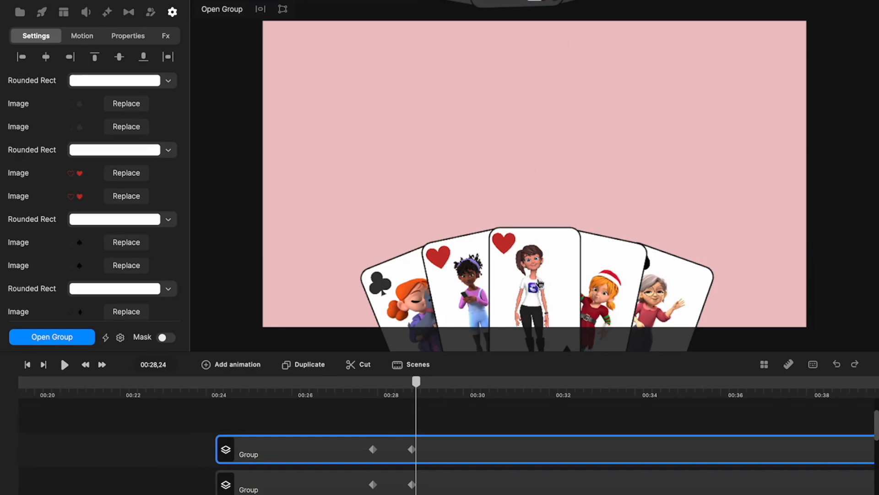
{"action": "left_click_drag", "start_coordinate": [417, 390], "coordinate": [570, 389]}
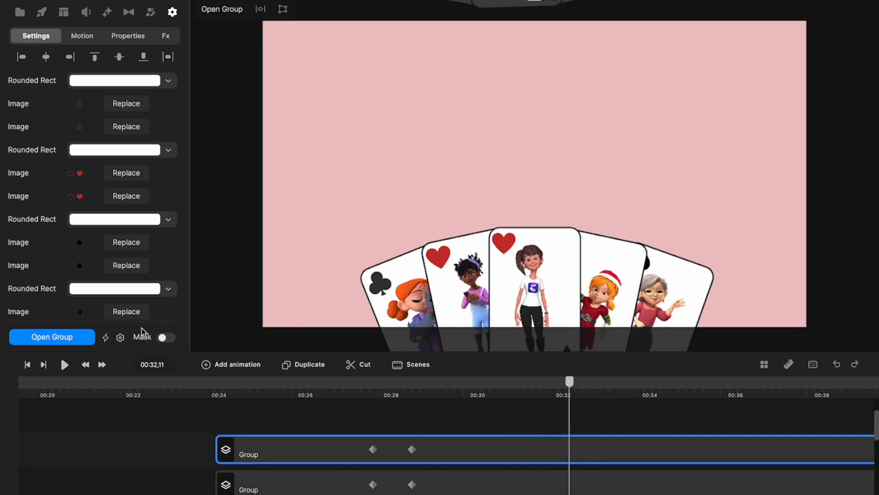
{"action": "left_click", "coordinate": [56, 336]}
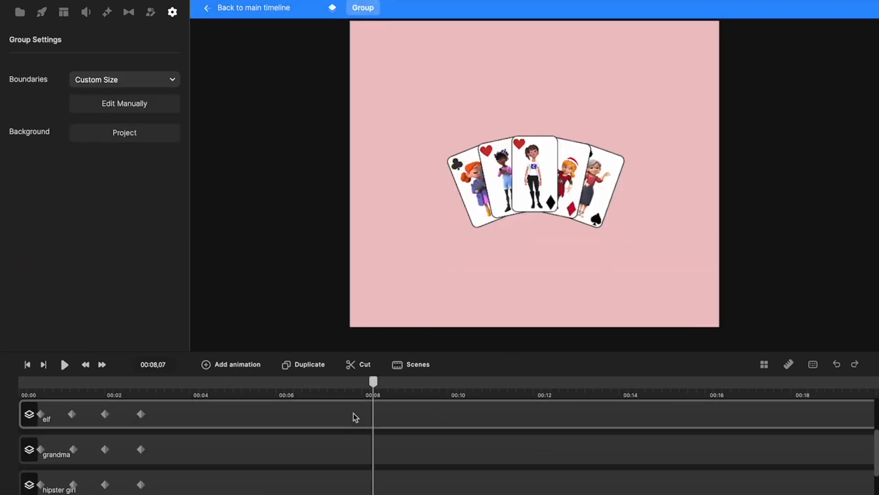
{"action": "scroll", "coordinate": [356, 417], "scroll_direction": "up", "scroll_amount": 3}
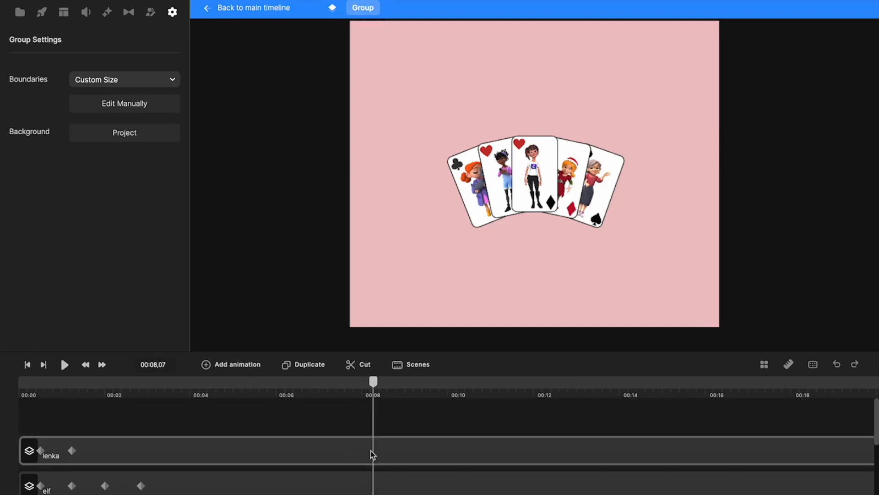
Add an animation with Linear easing for position and rotation to the centre card at 00:08,07
{"action": "left_click", "coordinate": [372, 454]}
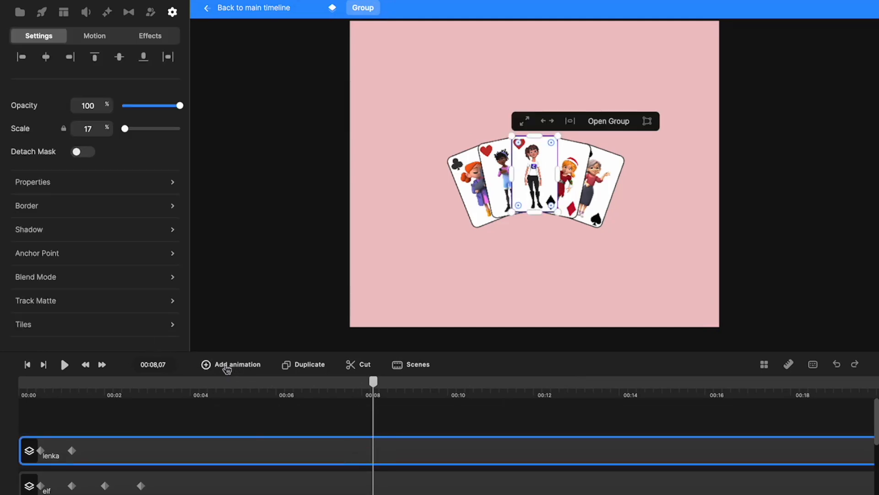
{"action": "left_click", "coordinate": [226, 369]}
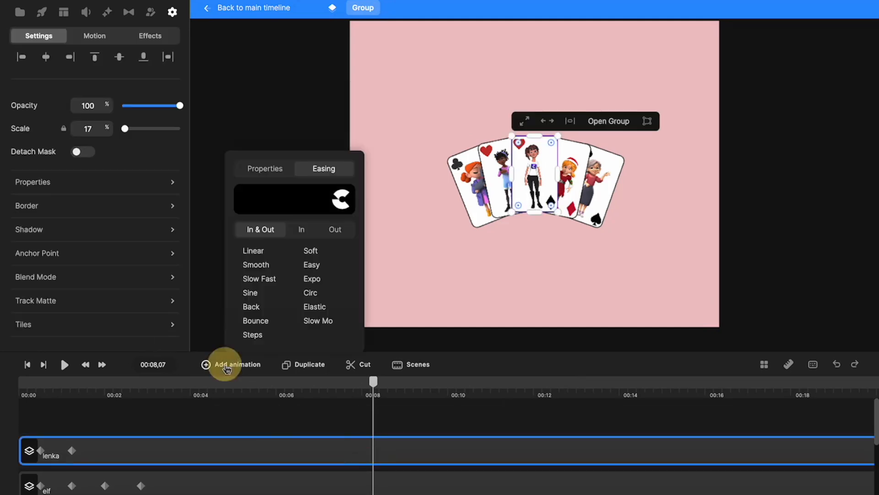
{"action": "left_click", "coordinate": [257, 252]}
{"action": "left_click", "coordinate": [265, 167]}
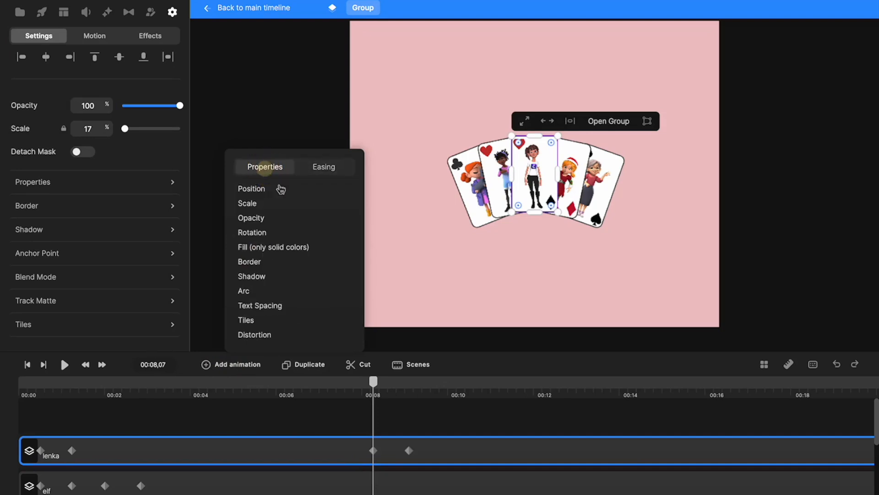
{"action": "left_click", "coordinate": [257, 234]}
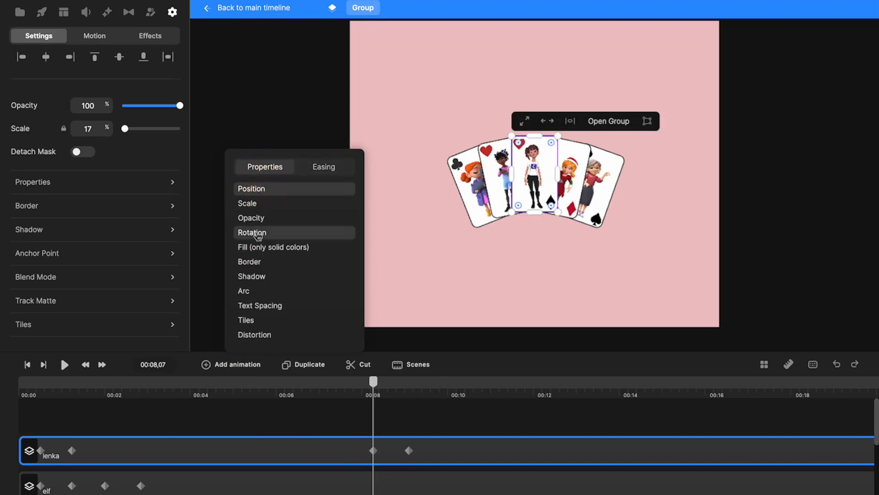
Set the centre card's end keyframe to 00:09,26, with the card moved above the fan and rotated counterclockwise onto its side
{"action": "left_click_drag", "start_coordinate": [409, 451], "coordinate": [444, 450]}
{"action": "left_click_drag", "start_coordinate": [536, 173], "coordinate": [533, 102]}
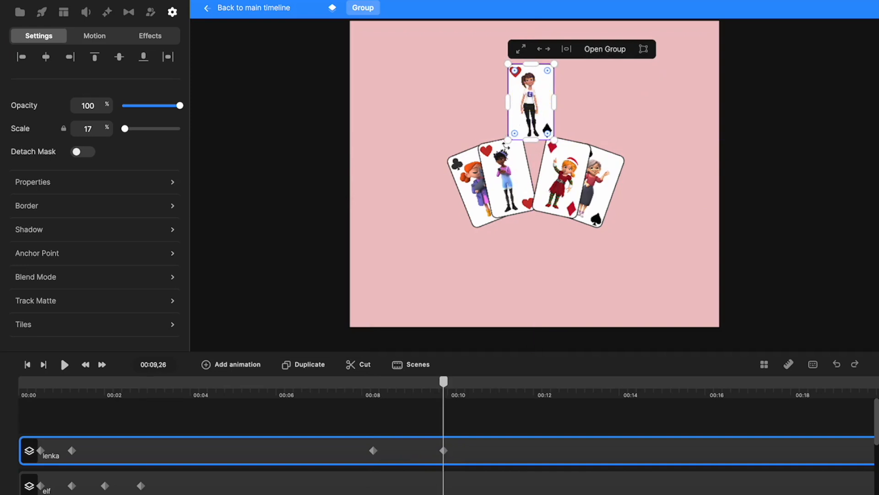
{"action": "left_click_drag", "start_coordinate": [555, 139], "coordinate": [554, 134]}
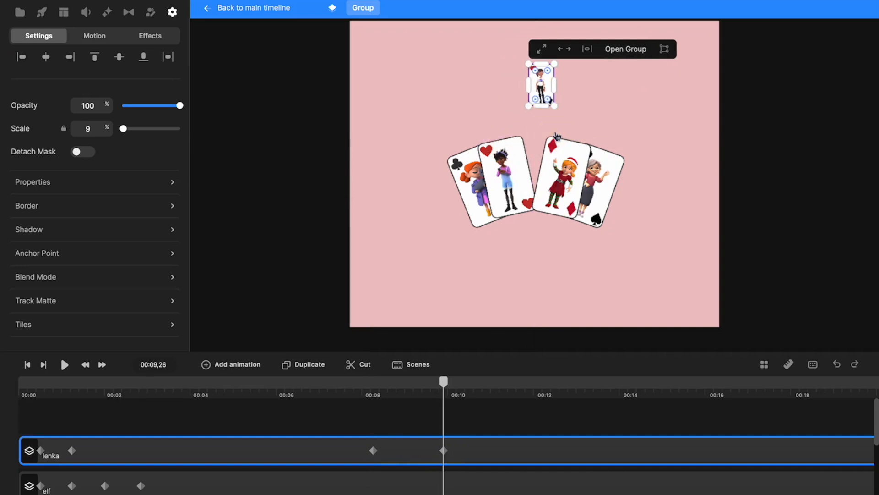
{"action": "key", "text": "ctrl+z"}
{"action": "left_click_drag", "start_coordinate": [506, 148], "coordinate": [556, 137]}
{"action": "left_click_drag", "start_coordinate": [547, 103], "coordinate": [541, 93]}
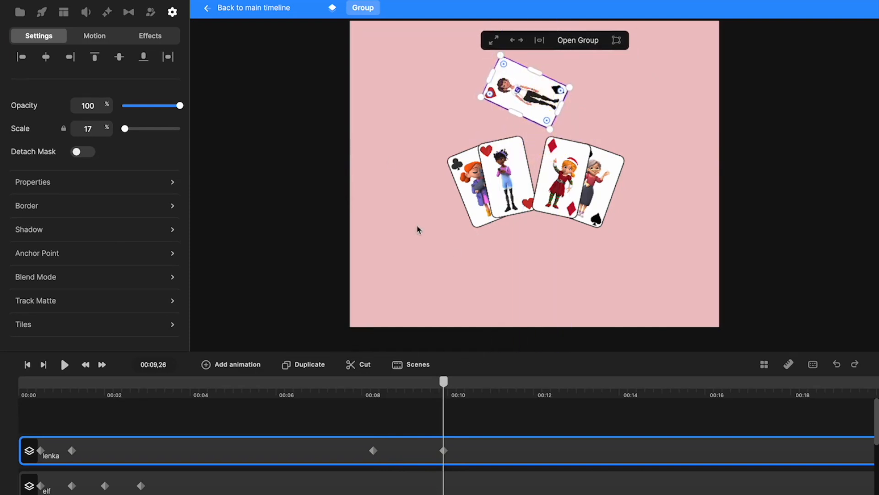
{"action": "left_click", "coordinate": [259, 8]}
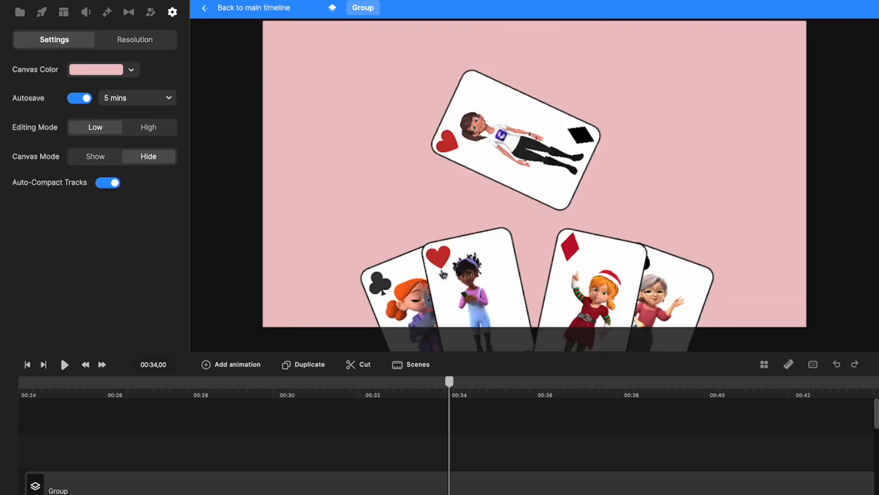
Play the card animation on the main timeline from 00:24,16 and again from 00:26,29
{"action": "left_click_drag", "start_coordinate": [449, 387], "coordinate": [56, 450]}
{"action": "left_click", "coordinate": [41, 392]}
{"action": "left_click", "coordinate": [65, 364]}
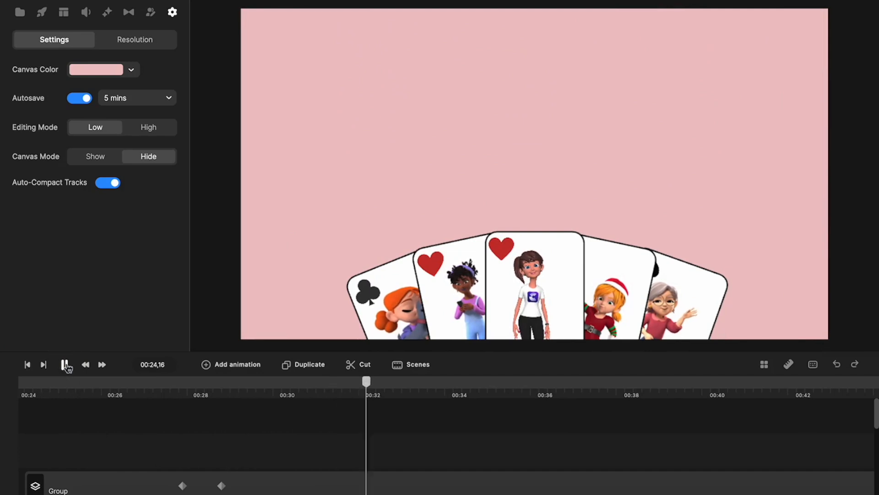
{"action": "left_click", "coordinate": [65, 364]}
{"action": "scroll", "coordinate": [458, 446], "scroll_direction": "down", "scroll_amount": 2}
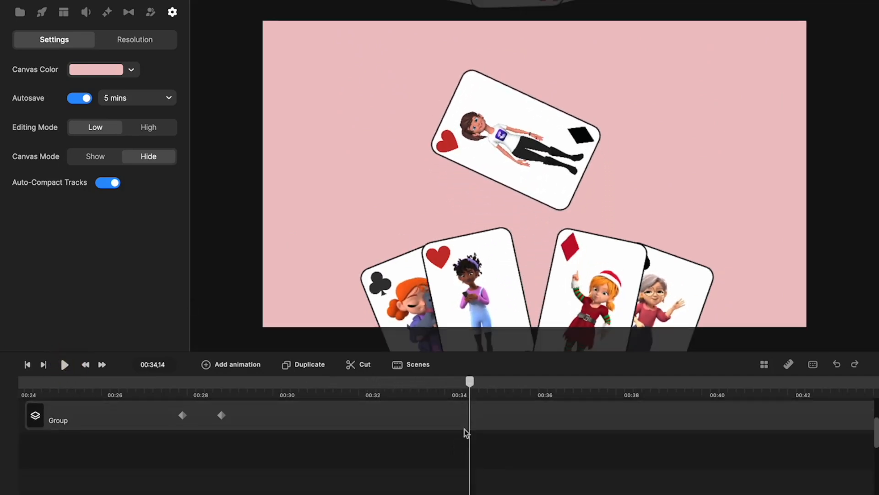
{"action": "left_click_drag", "start_coordinate": [470, 382], "coordinate": [146, 430]}
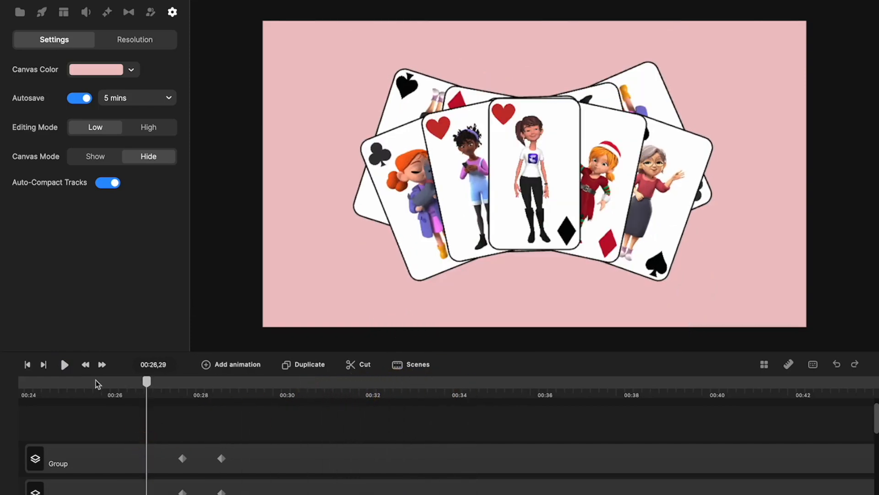
{"action": "left_click", "coordinate": [64, 365]}
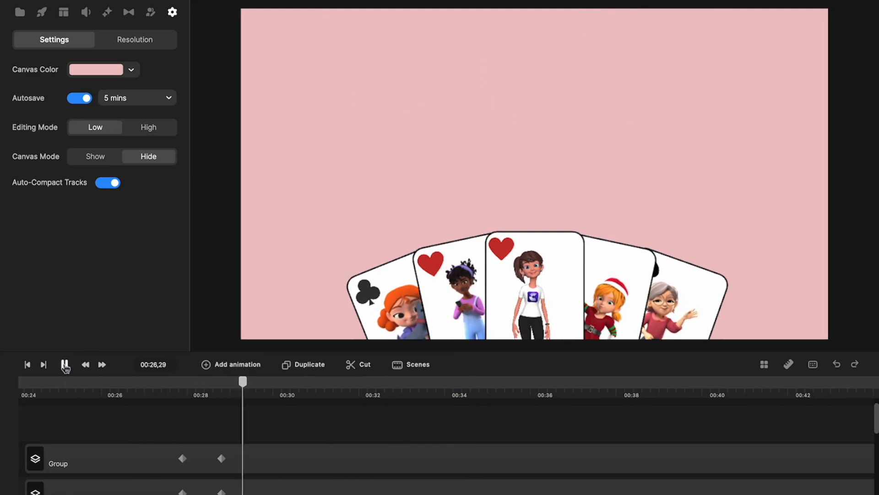
{"action": "left_click", "coordinate": [64, 365]}
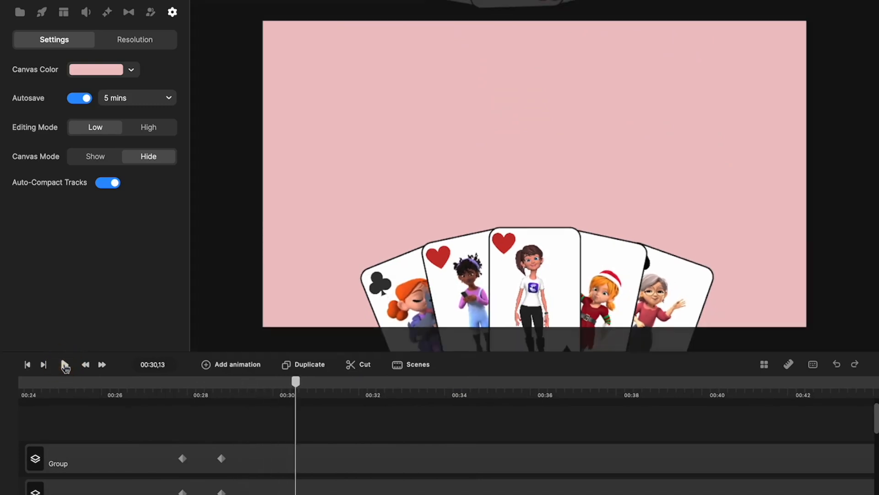
Reopen the upright group and retime the centre card's position-and-rotation animation to start at 00:06,09 and end just after 00:07
{"action": "left_click", "coordinate": [339, 468]}
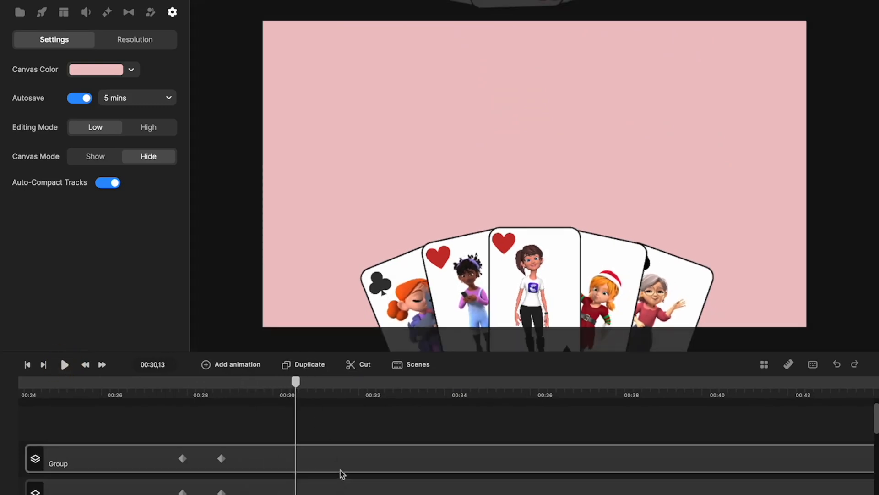
{"action": "left_click", "coordinate": [338, 453]}
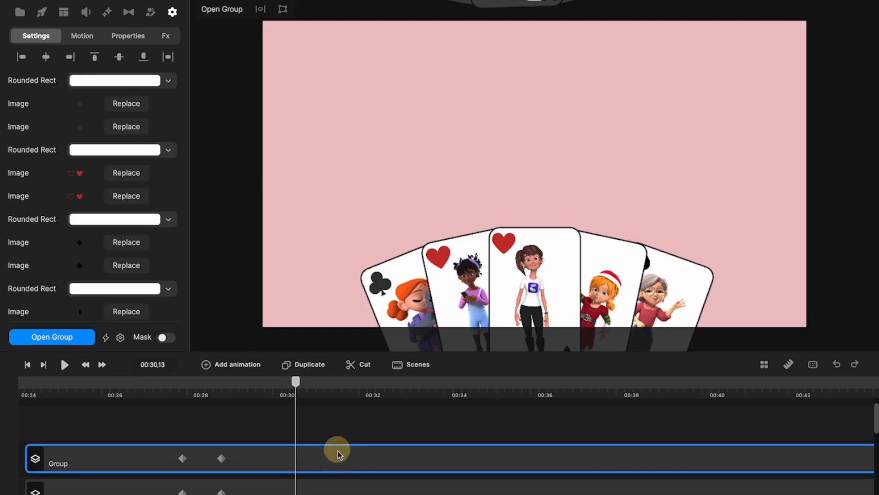
{"action": "left_click", "coordinate": [212, 11]}
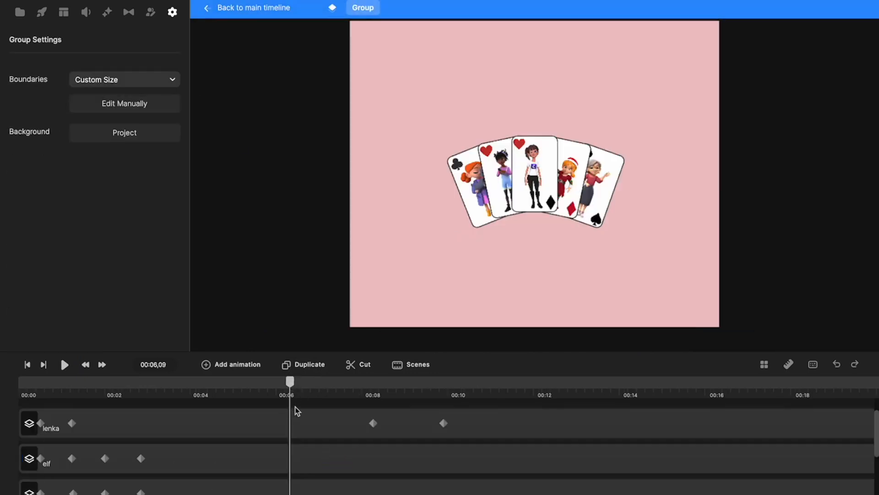
{"action": "left_click_drag", "start_coordinate": [406, 428], "coordinate": [327, 426]}
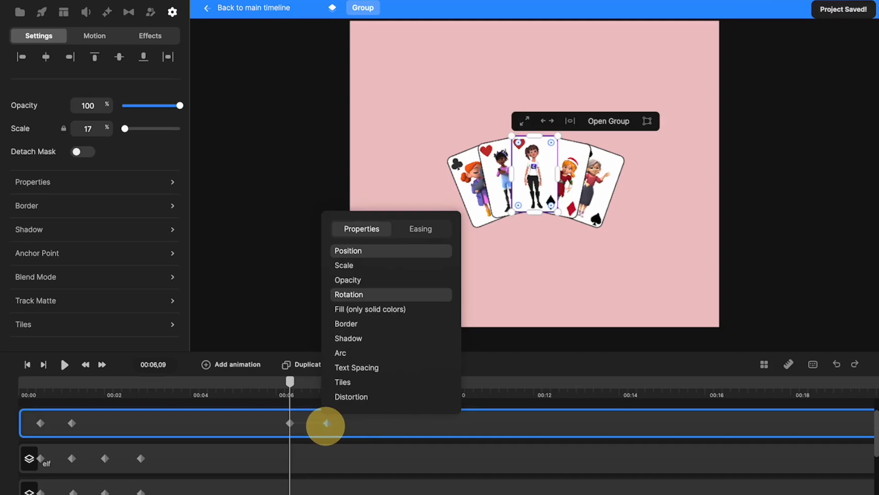
{"action": "left_click", "coordinate": [326, 423]}
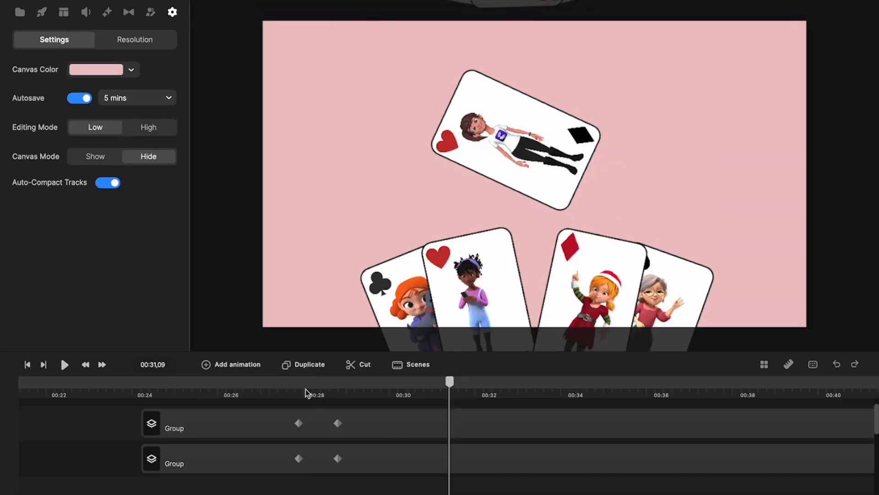
Play the retimed card animation from 00:25,09
{"action": "left_click", "coordinate": [192, 388]}
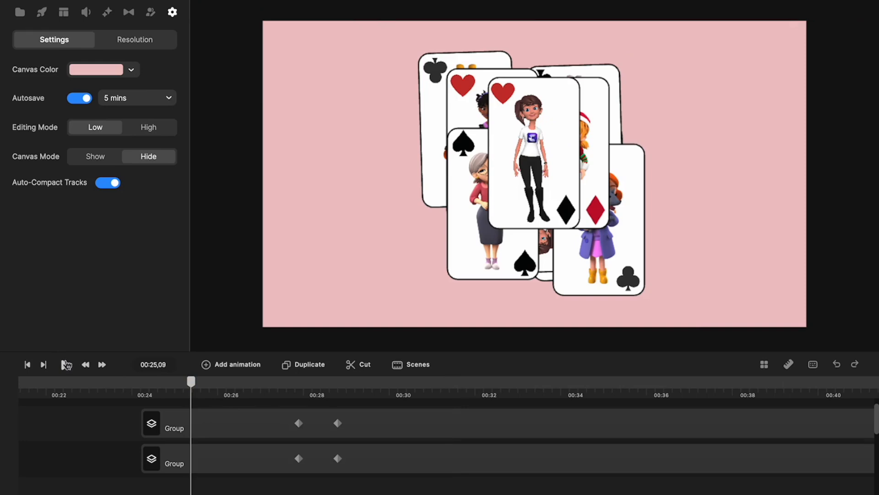
{"action": "left_click", "coordinate": [66, 365]}
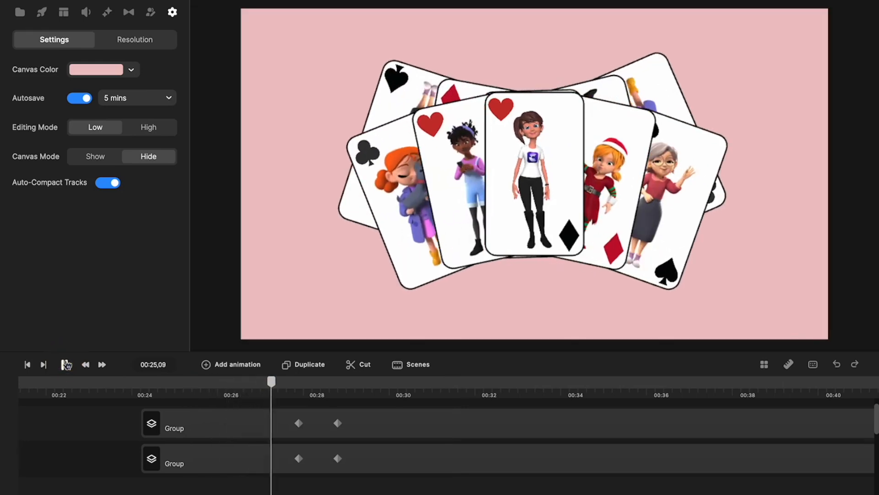
{"action": "left_click", "coordinate": [199, 458]}
Hide the upside-down card group and play the upright fan's animation from 00:24,06
{"action": "right_click", "coordinate": [206, 468]}
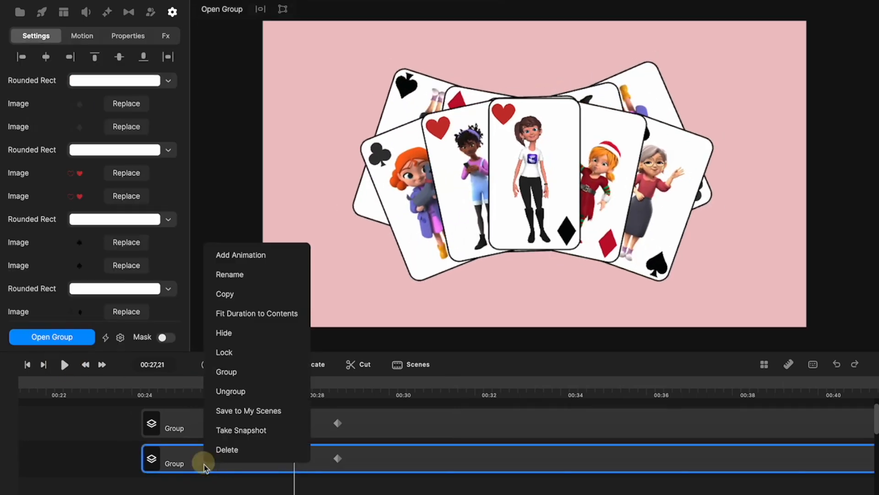
{"action": "left_click", "coordinate": [229, 334]}
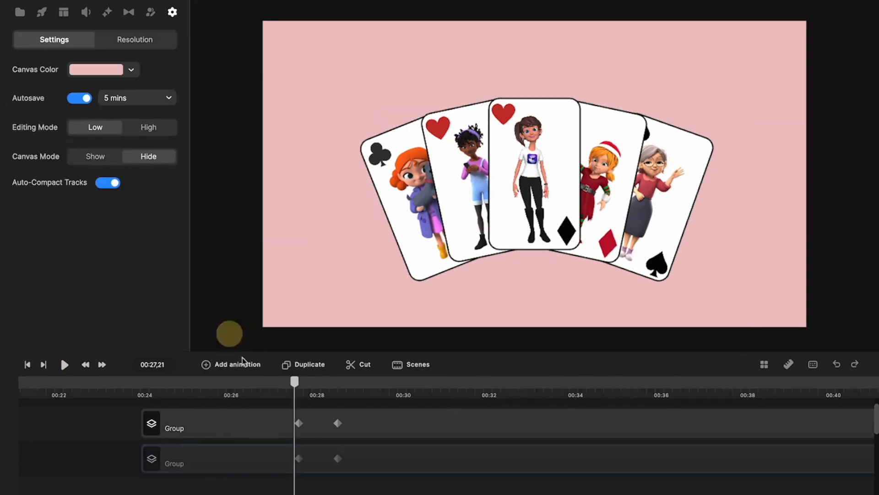
{"action": "left_click", "coordinate": [144, 389]}
{"action": "left_click", "coordinate": [66, 364]}
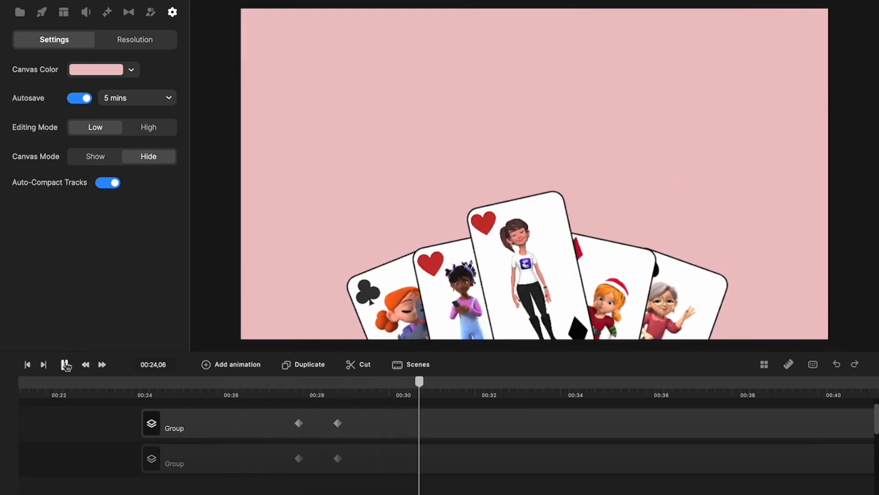
{"action": "left_click", "coordinate": [65, 365]}
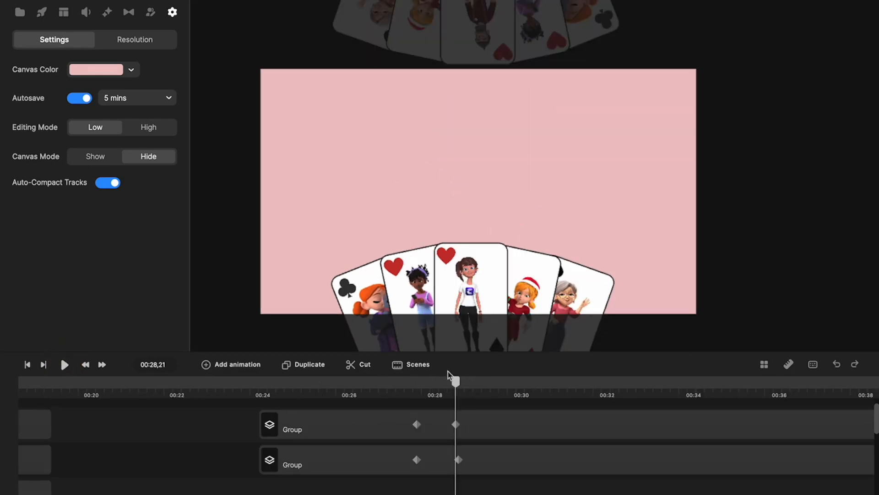
Delete the existing position animation starting at 00:27,24 on the upside-down card group's track
{"action": "left_click_drag", "start_coordinate": [459, 388], "coordinate": [418, 412]}
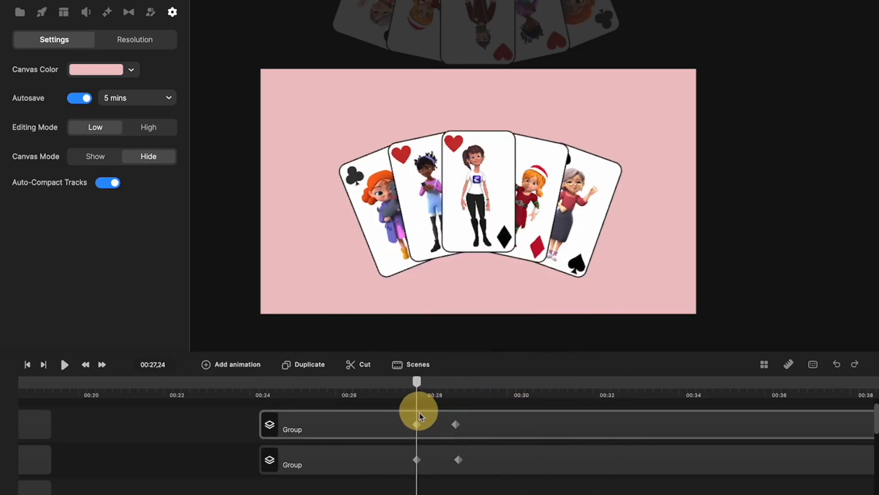
{"action": "left_click", "coordinate": [419, 415]}
{"action": "left_click", "coordinate": [519, 453]}
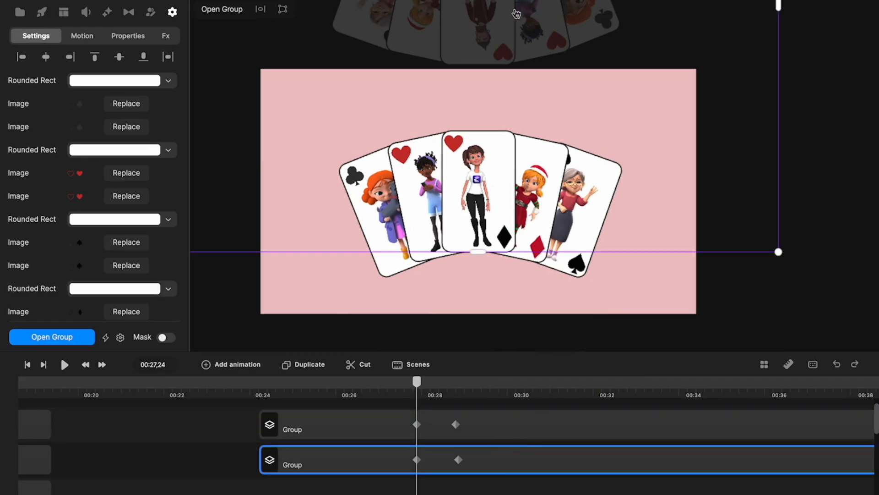
{"action": "left_click_drag", "start_coordinate": [416, 384], "coordinate": [462, 393]}
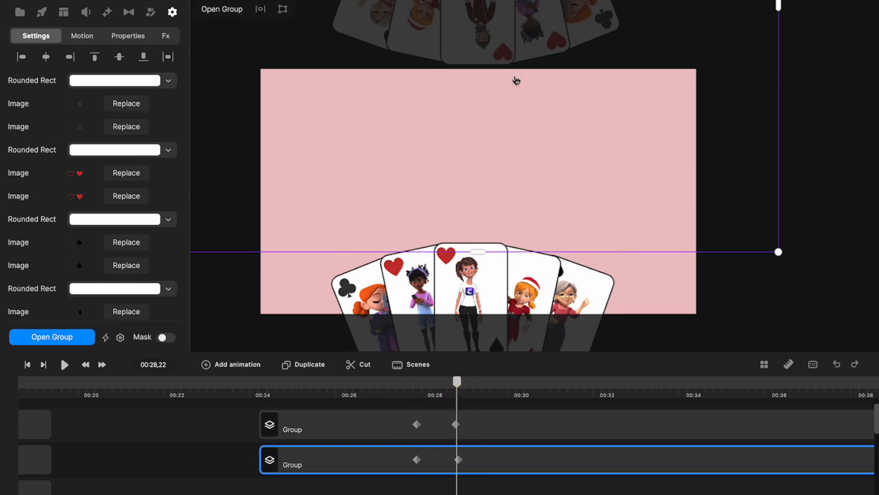
{"action": "left_click_drag", "start_coordinate": [459, 393], "coordinate": [418, 414]}
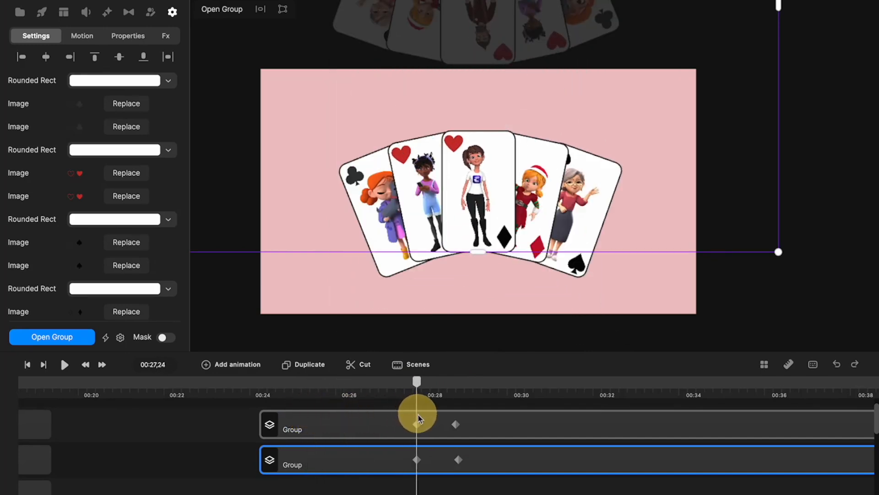
{"action": "left_click", "coordinate": [418, 416]}
{"action": "left_click", "coordinate": [418, 460]}
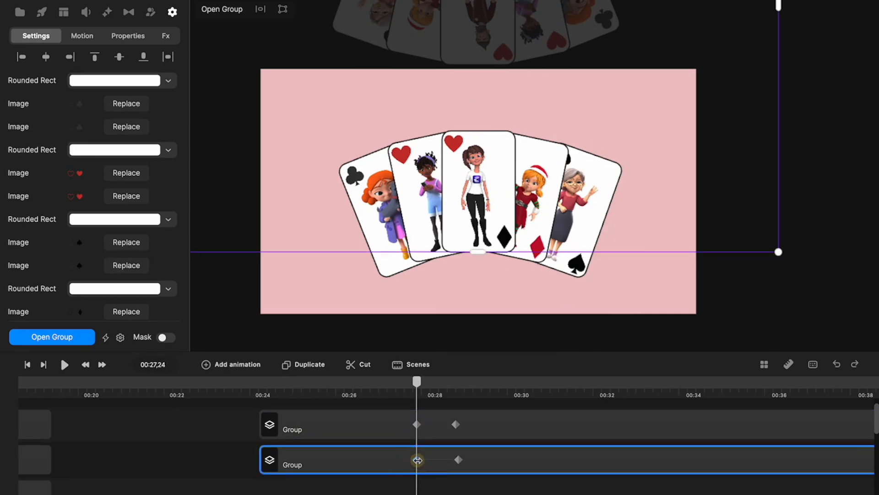
{"action": "left_click", "coordinate": [417, 460]}
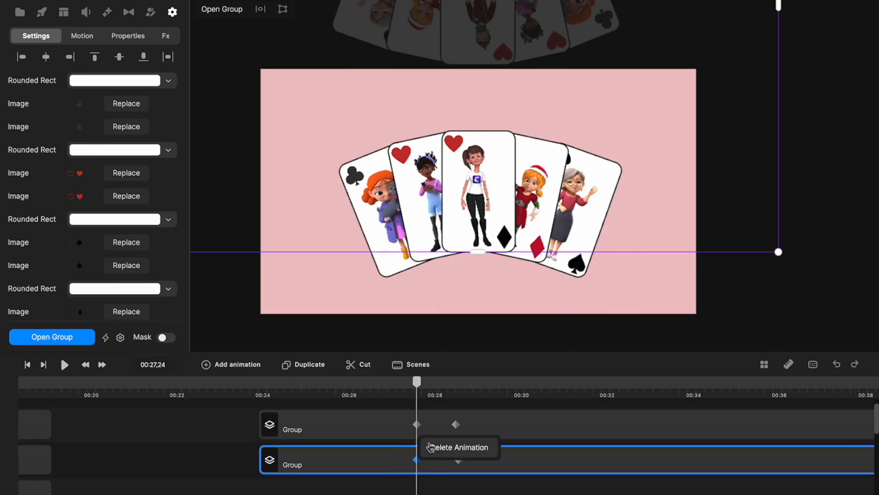
{"action": "left_click", "coordinate": [447, 451]}
Set the upside-down card group's opacity to 0% near its start, at 00:24,19
{"action": "left_click_drag", "start_coordinate": [417, 384], "coordinate": [280, 406]}
{"action": "left_click", "coordinate": [295, 463]}
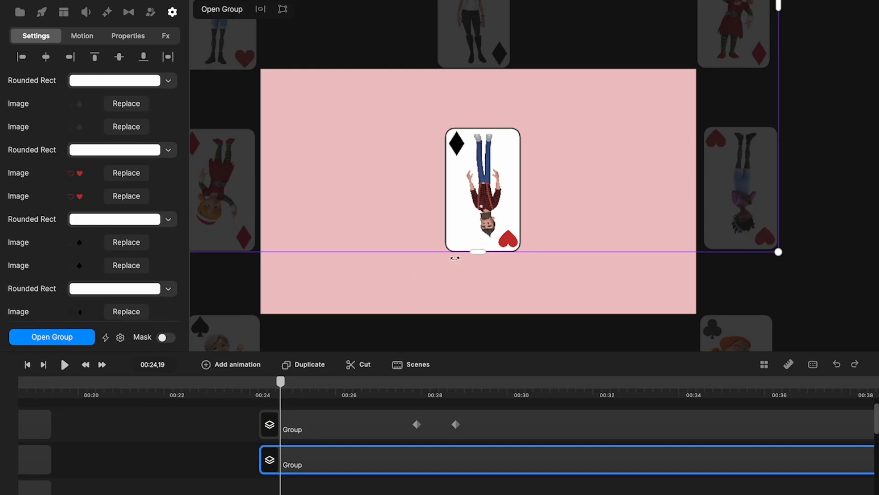
{"action": "left_click", "coordinate": [136, 39]}
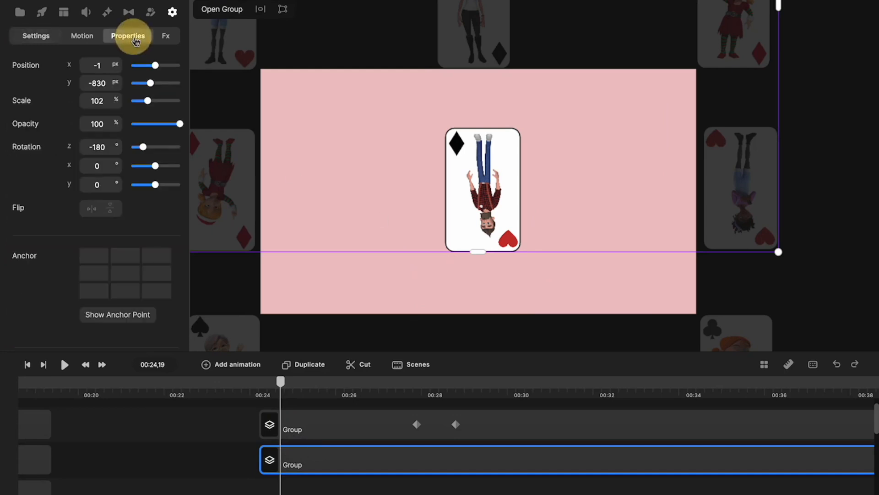
{"action": "left_click_drag", "start_coordinate": [178, 123], "coordinate": [111, 122]}
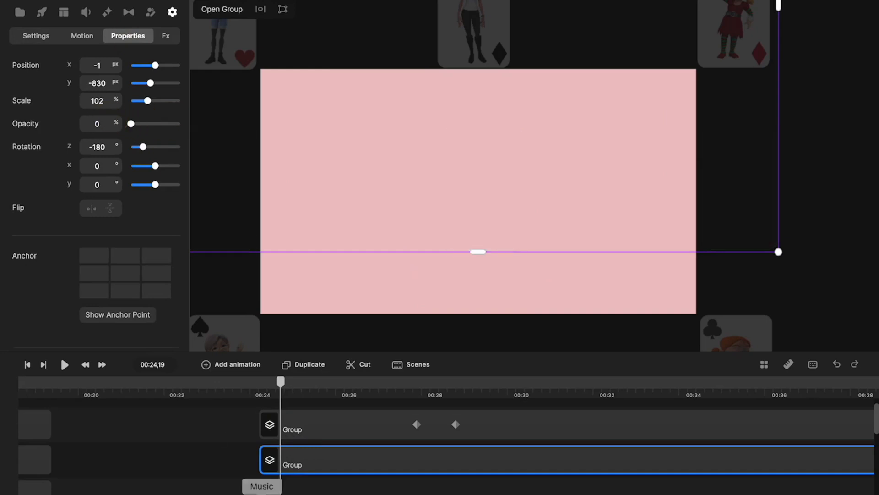
Add a linear opacity animation to the upside-down group from 00:28,04 to 00:28,10, ending at 100%
{"action": "left_click_drag", "start_coordinate": [281, 381], "coordinate": [441, 387]}
{"action": "left_click", "coordinate": [442, 465]}
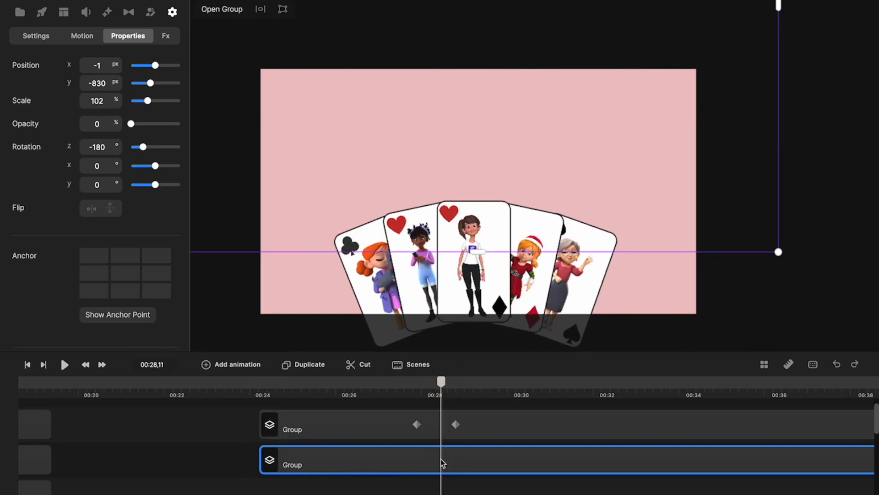
{"action": "left_click_drag", "start_coordinate": [441, 384], "coordinate": [431, 384]}
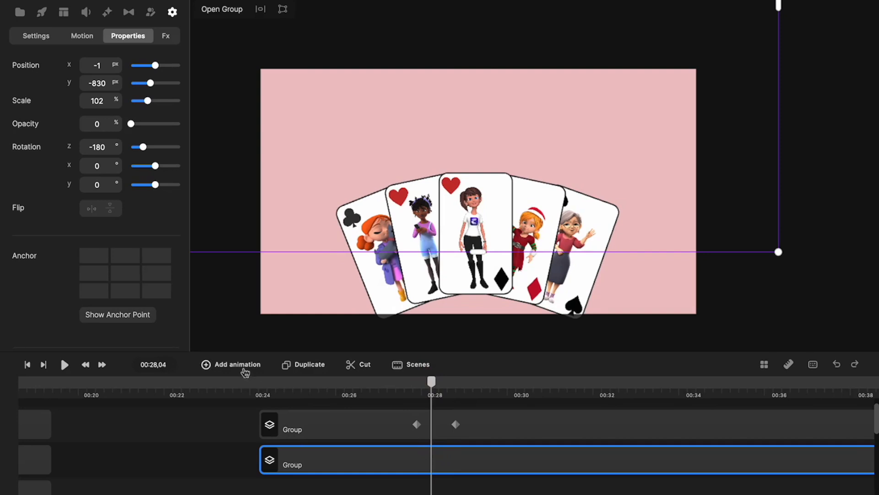
{"action": "left_click", "coordinate": [215, 364]}
{"action": "left_click", "coordinate": [274, 256]}
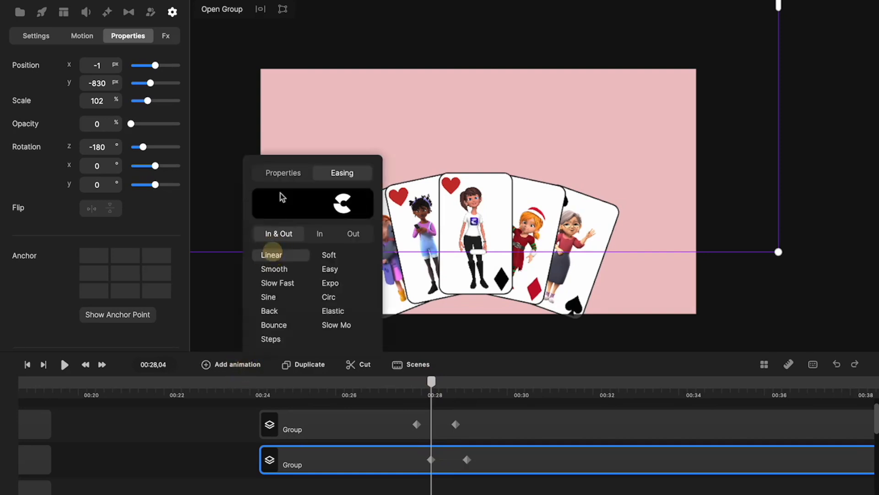
{"action": "left_click", "coordinate": [284, 173]}
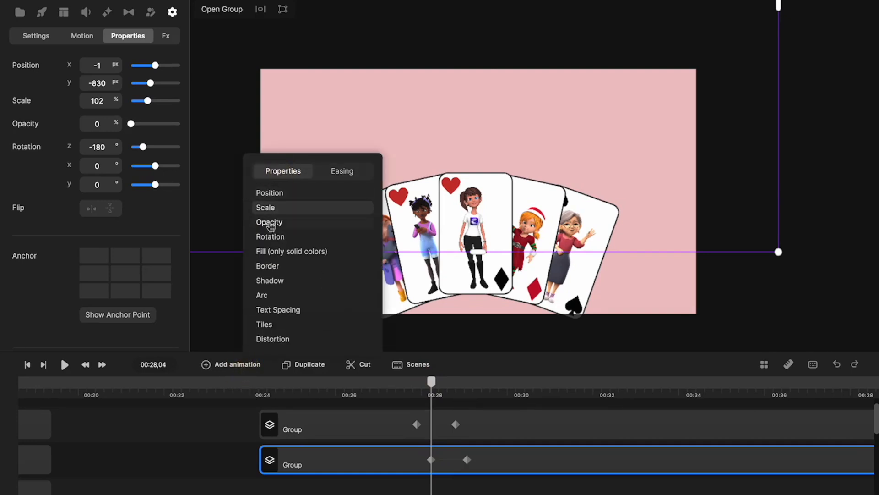
{"action": "left_click_drag", "start_coordinate": [466, 459], "coordinate": [437, 460]}
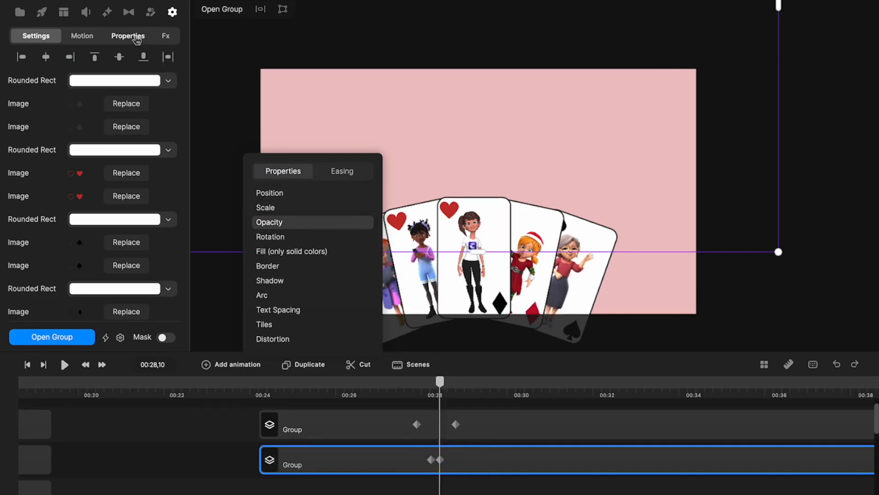
{"action": "left_click", "coordinate": [137, 40]}
{"action": "left_click_drag", "start_coordinate": [132, 124], "coordinate": [186, 133]}
Add a linear position animation from 00:28,22 to 00:29,20 that slides the upside-down fan down into the upper part of the canvas
{"action": "left_click_drag", "start_coordinate": [440, 384], "coordinate": [441, 411]}
{"action": "left_click", "coordinate": [441, 410]}
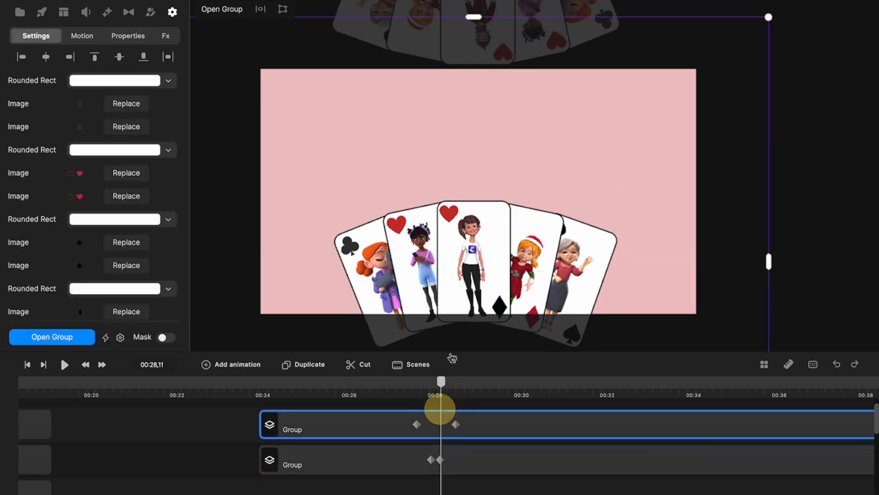
{"action": "left_click_drag", "start_coordinate": [442, 388], "coordinate": [460, 395]}
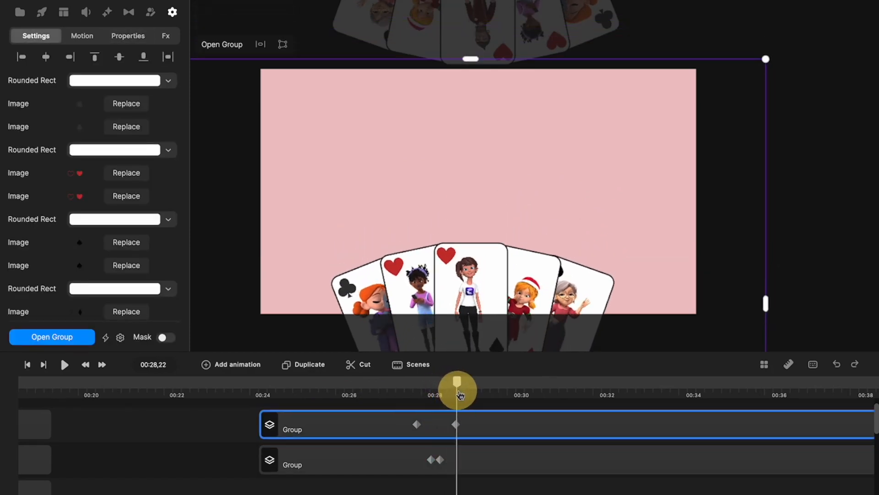
{"action": "left_click", "coordinate": [458, 463]}
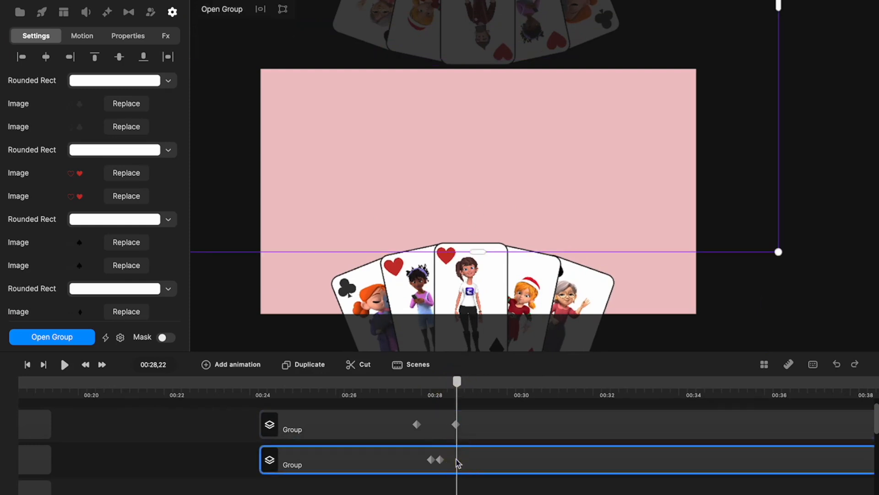
{"action": "left_click", "coordinate": [232, 365]}
{"action": "left_click", "coordinate": [253, 188]}
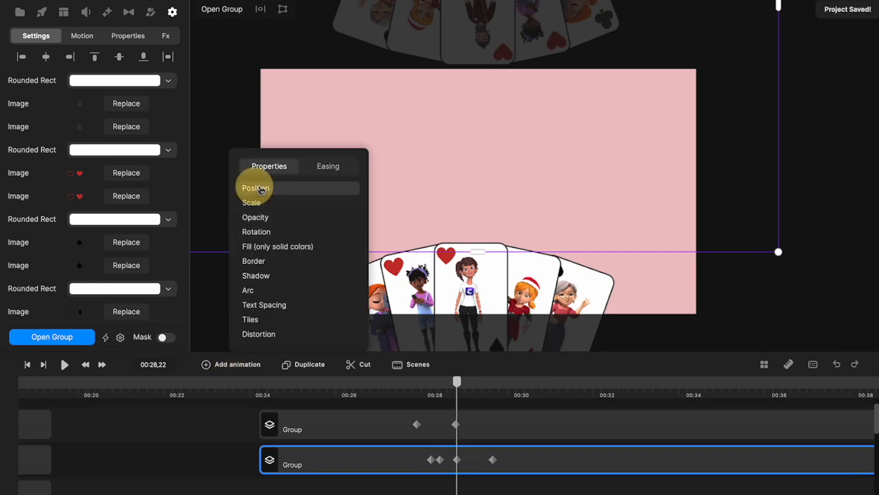
{"action": "left_click", "coordinate": [338, 166]}
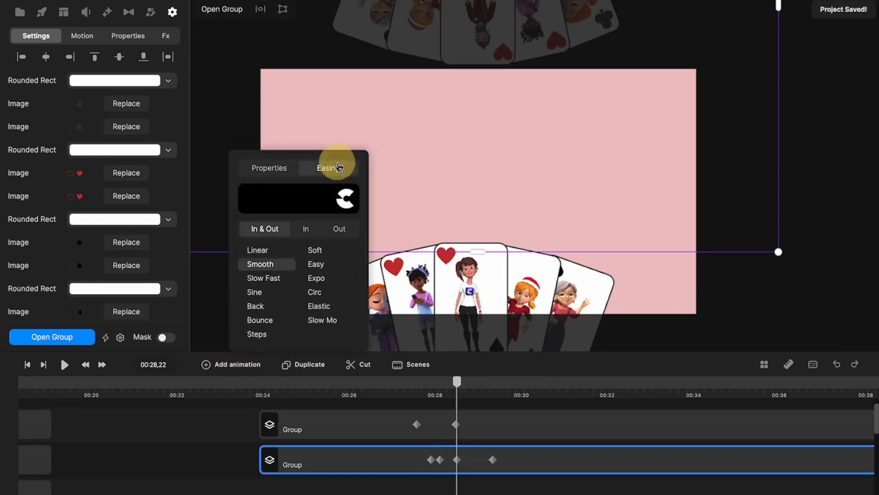
{"action": "left_click", "coordinate": [259, 251]}
{"action": "left_click", "coordinate": [493, 458]}
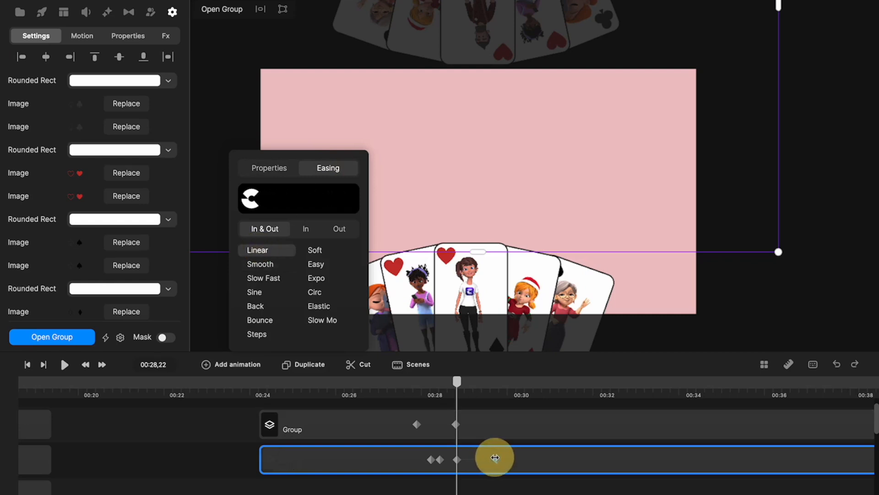
{"action": "left_click_drag", "start_coordinate": [480, 42], "coordinate": [476, 137]}
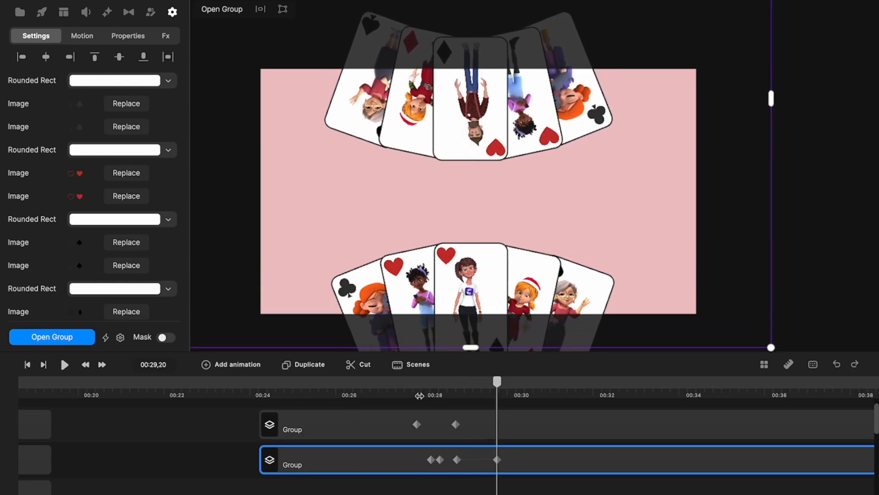
Play the animation of both card fans from 00:24,11 to about 00:30
{"action": "left_click_drag", "start_coordinate": [495, 390], "coordinate": [269, 385]}
{"action": "left_click", "coordinate": [66, 364]}
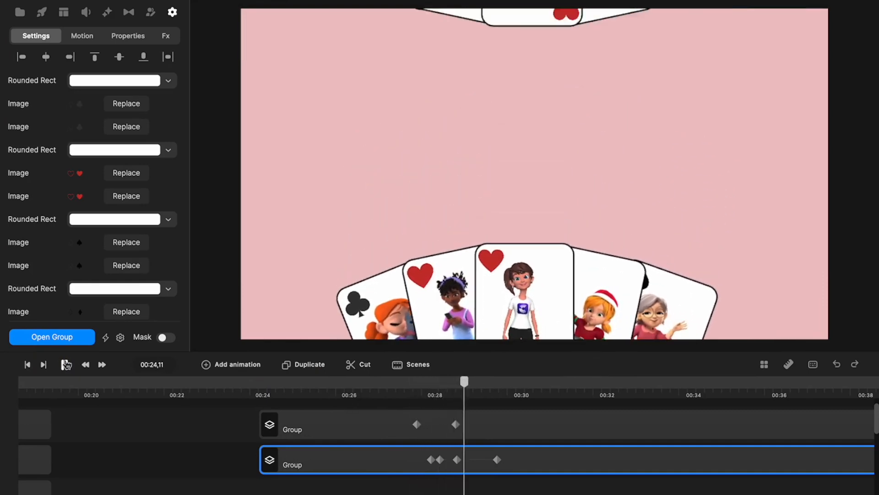
{"action": "left_click", "coordinate": [66, 364]}
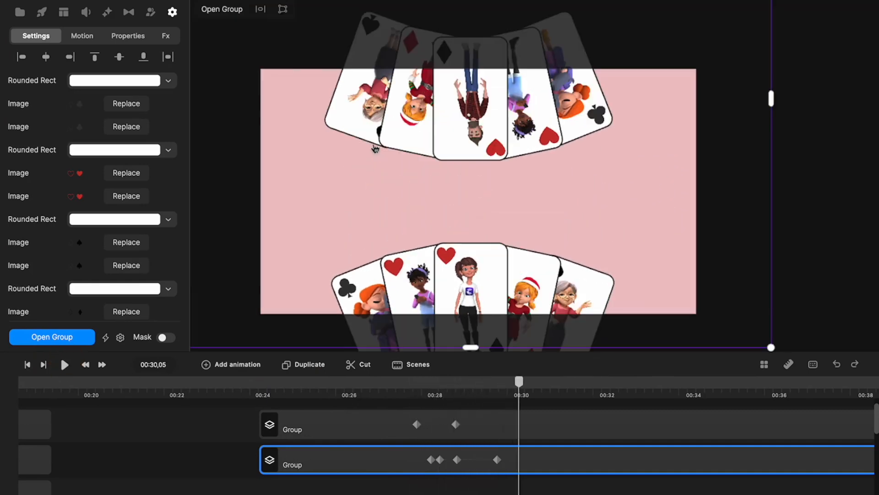
Extend the green poker-table background clip on the timeline to just past 00:40
{"action": "scroll", "coordinate": [189, 472], "scroll_direction": "down", "scroll_amount": 3}
{"action": "scroll", "coordinate": [189, 472], "scroll_direction": "left", "scroll_amount": 5}
{"action": "scroll", "coordinate": [188, 468], "scroll_direction": "down", "scroll_amount": 3}
{"action": "left_click", "coordinate": [188, 462]}
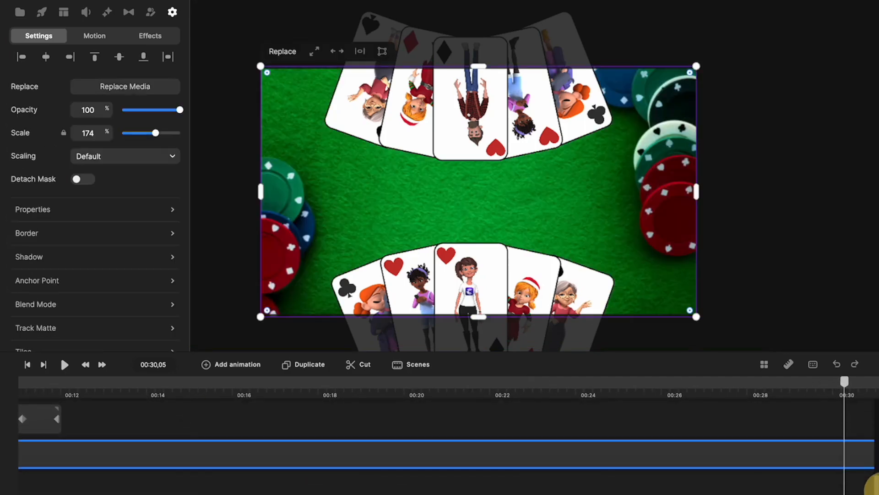
{"action": "scroll", "coordinate": [473, 482], "scroll_direction": "right", "scroll_amount": 5}
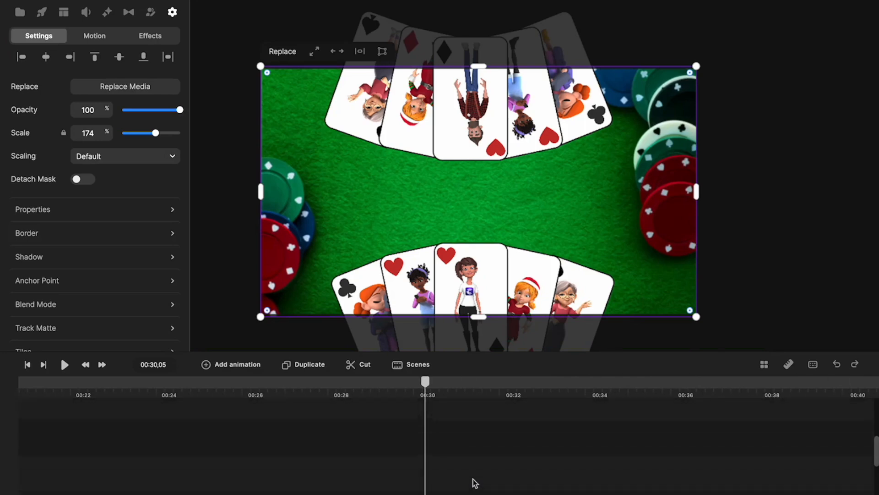
{"action": "left_click_drag", "start_coordinate": [464, 459], "coordinate": [860, 467]}
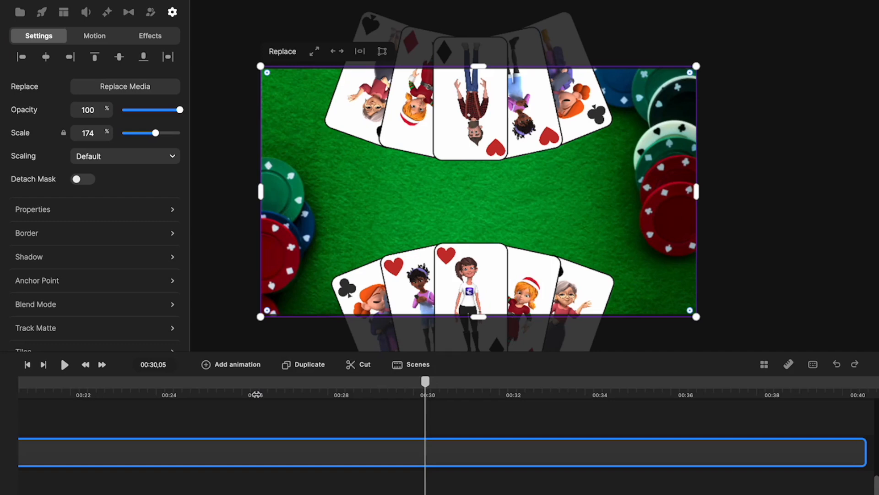
Deselect the card group and change the canvas colour to black
{"action": "scroll", "coordinate": [300, 451], "scroll_direction": "up", "scroll_amount": 5}
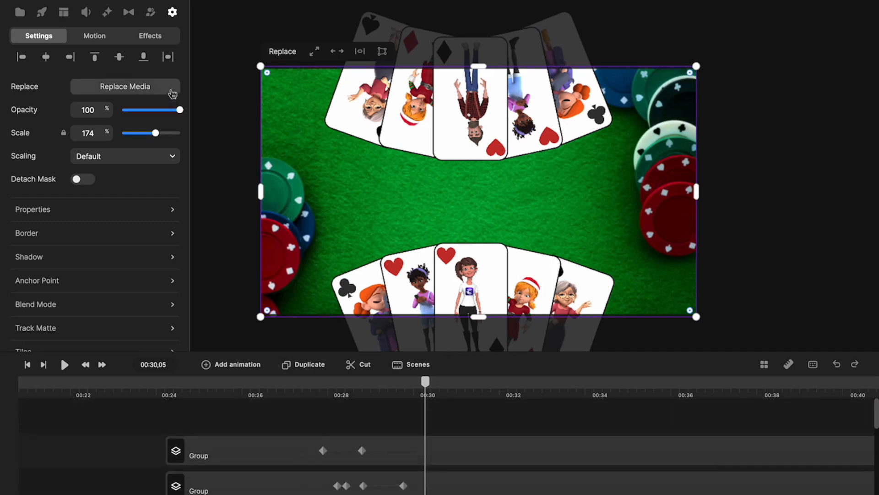
{"action": "left_click", "coordinate": [211, 148]}
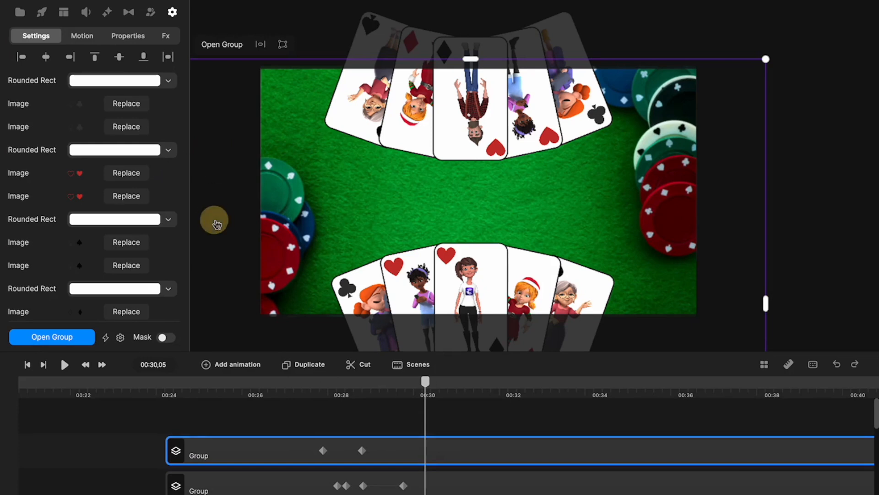
{"action": "left_click", "coordinate": [124, 409]}
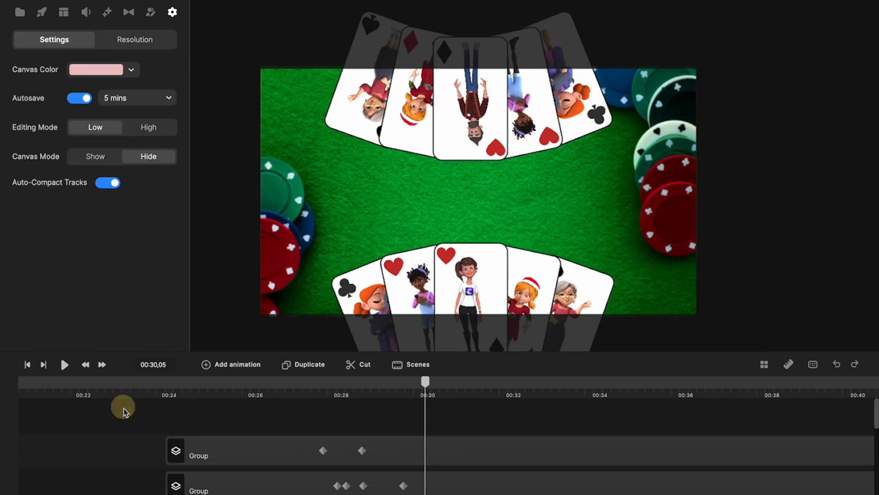
{"action": "left_click", "coordinate": [129, 71]}
{"action": "left_click_drag", "start_coordinate": [149, 184], "coordinate": [120, 197]}
Scrub through the card animation over the poker-table background between 00:25,19 and 00:29,23
{"action": "left_click_drag", "start_coordinate": [428, 396], "coordinate": [233, 422]}
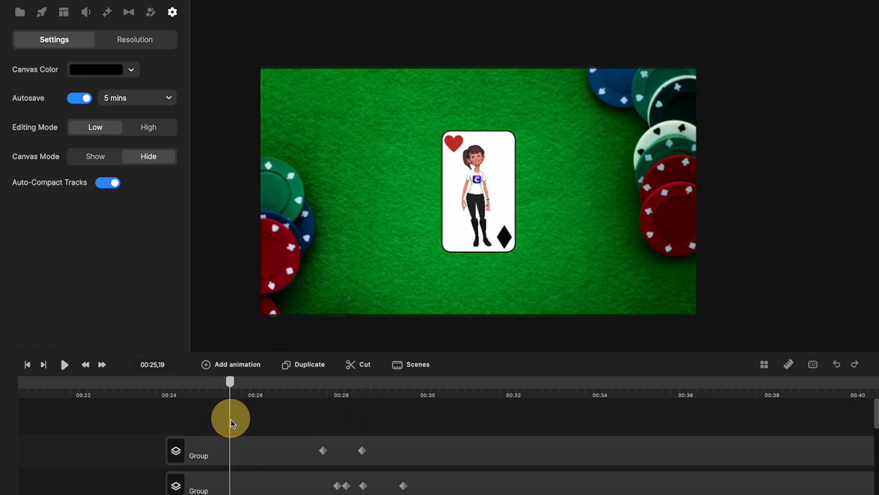
{"action": "left_click_drag", "start_coordinate": [235, 387], "coordinate": [410, 415]}
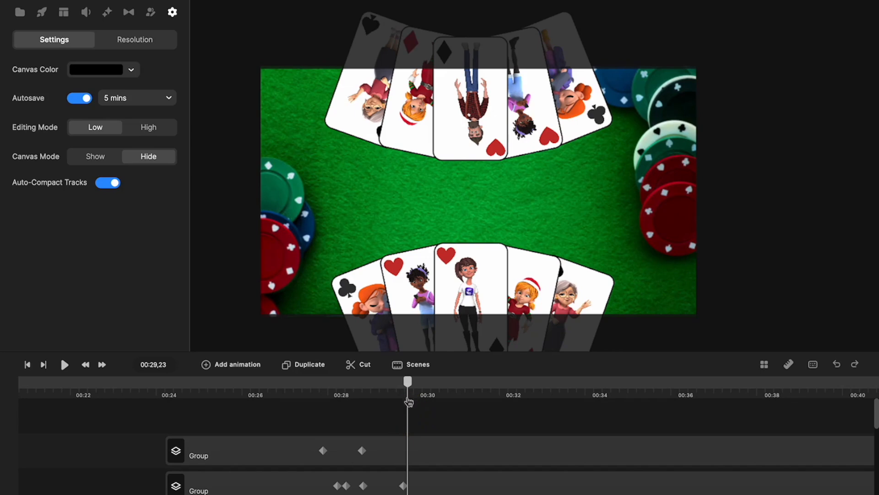
{"action": "left_click_drag", "start_coordinate": [408, 388], "coordinate": [386, 427]}
Open the upright card group and move the end keyframe of the centre card's first animation to 00:01,02
{"action": "left_click", "coordinate": [246, 453]}
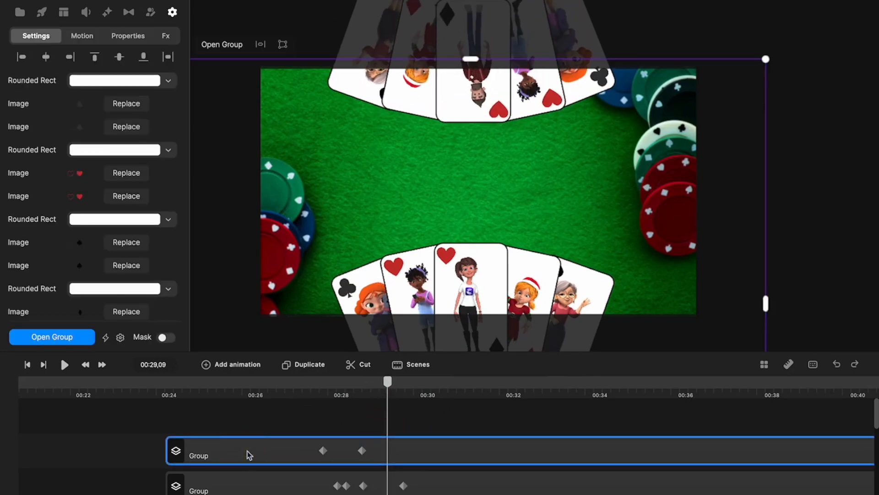
{"action": "left_click", "coordinate": [60, 344]}
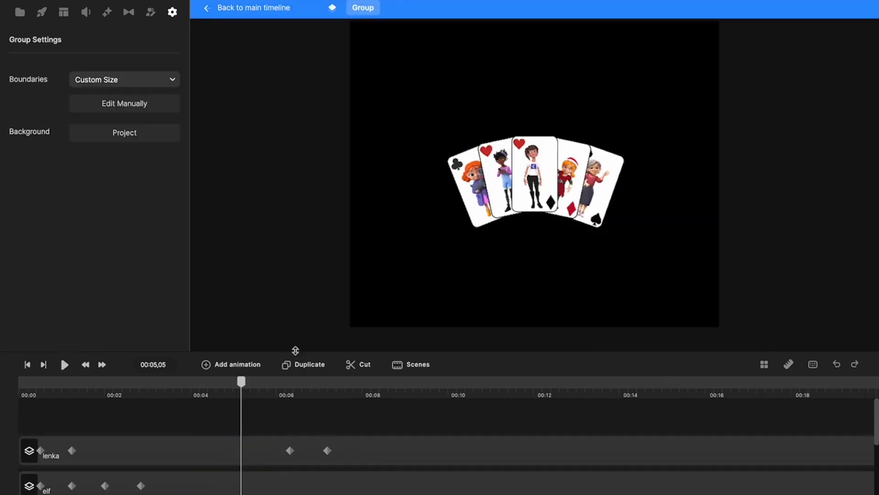
{"action": "left_click", "coordinate": [359, 450]}
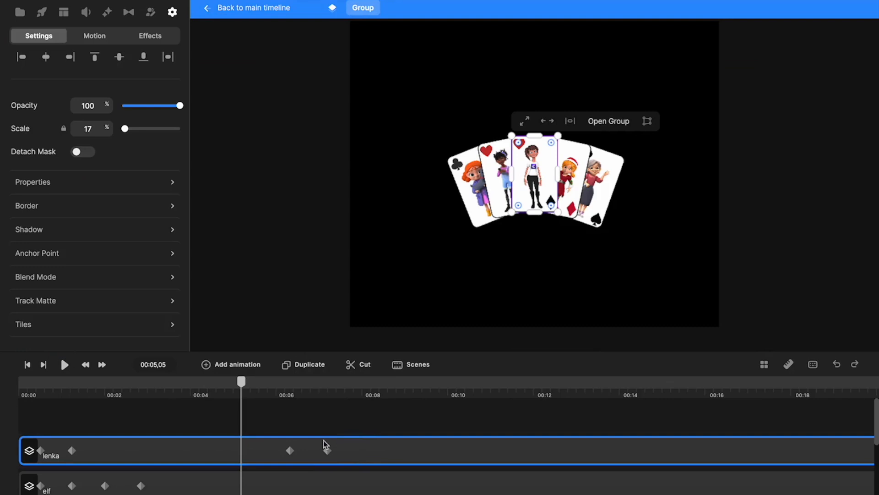
{"action": "scroll", "coordinate": [175, 449], "scroll_direction": "down", "scroll_amount": 1}
{"action": "left_click_drag", "start_coordinate": [72, 424], "coordinate": [65, 423]}
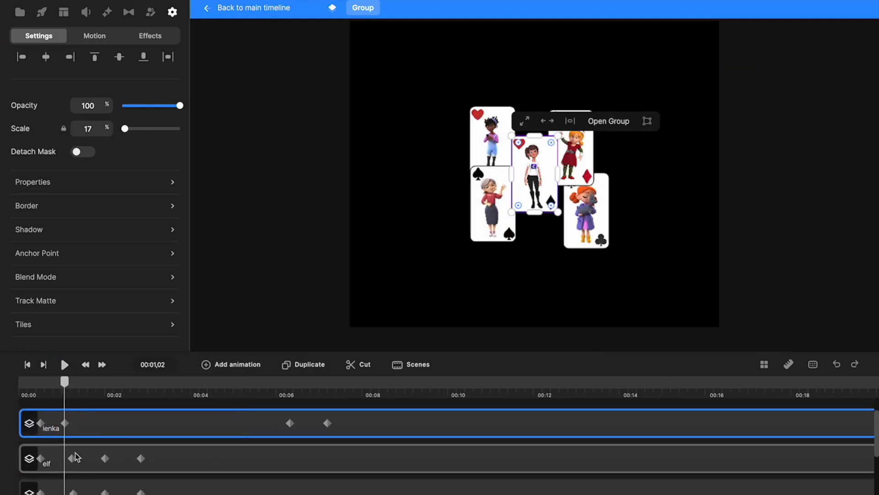
Move the first-animation end keyframes of the elf, grandma and hipster girl cards to 00:01,03 and return to the main timeline
{"action": "left_click_drag", "start_coordinate": [70, 457], "coordinate": [66, 456]}
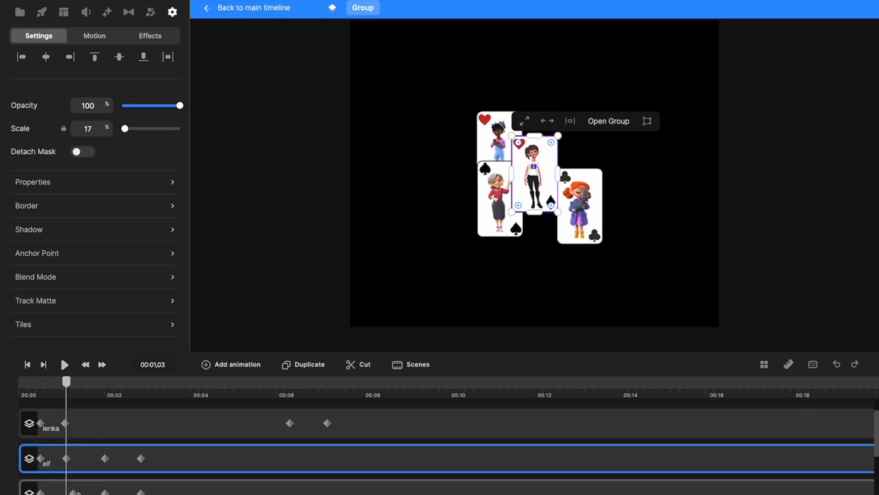
{"action": "left_click_drag", "start_coordinate": [73, 492], "coordinate": [66, 478]}
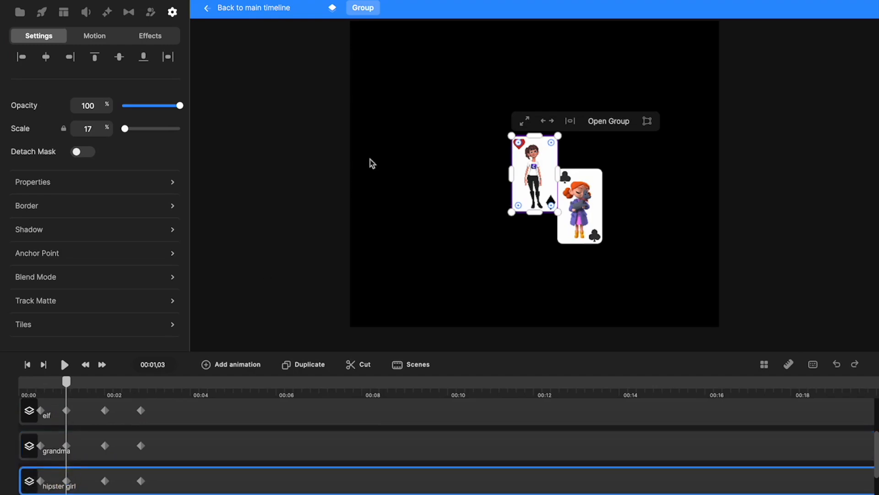
{"action": "left_click", "coordinate": [264, 12]}
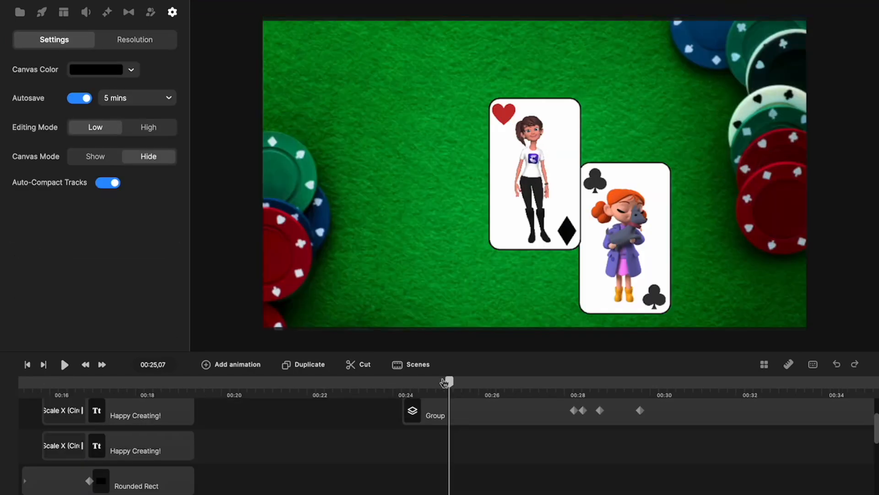
Play the card animation from 00:24,05 to check the retimed cards, and park the playhead at 00:26,01
{"action": "left_click_drag", "start_coordinate": [444, 383], "coordinate": [403, 385]}
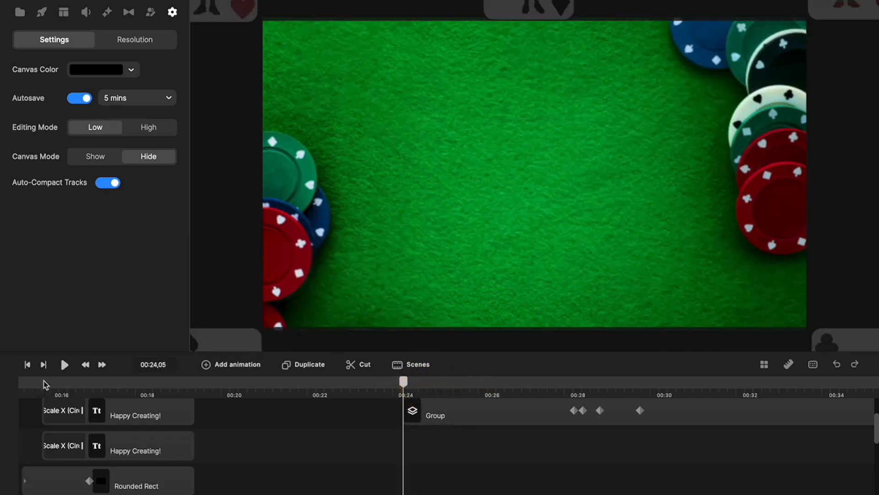
{"action": "left_click", "coordinate": [65, 365]}
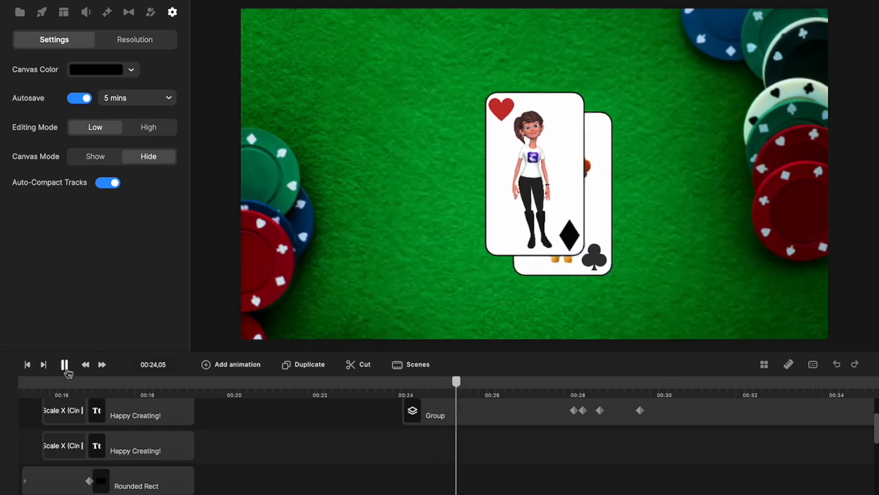
{"action": "left_click", "coordinate": [484, 397]}
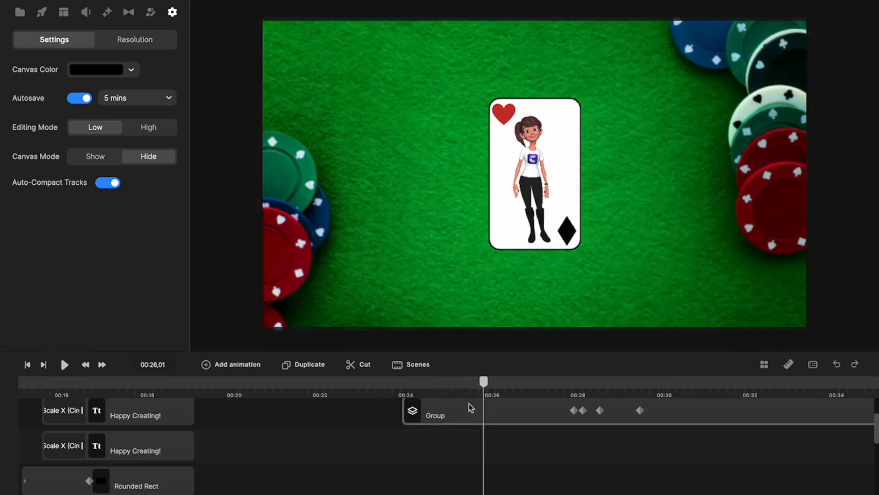
Inside the upright card group, move the end keyframe of the esther card's first animation to 00:01,03 and return to the main timeline
{"action": "left_click", "coordinate": [470, 405]}
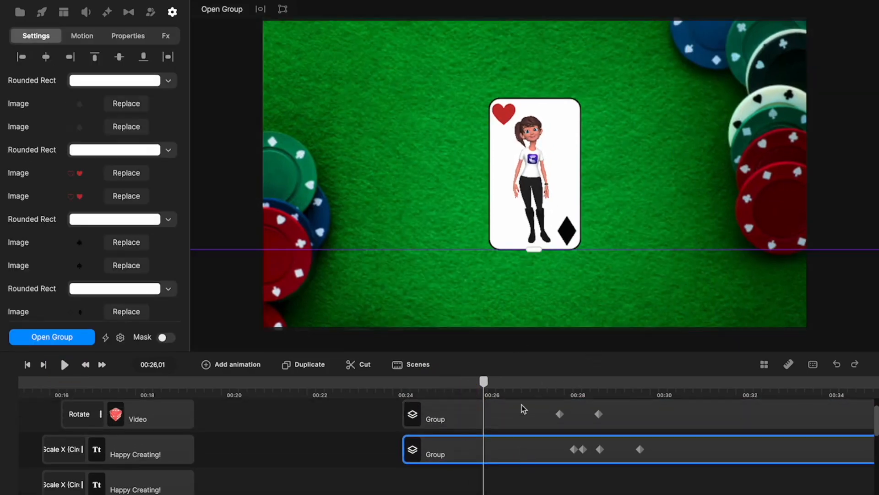
{"action": "left_click", "coordinate": [504, 414]}
{"action": "left_click_drag", "start_coordinate": [487, 395], "coordinate": [451, 397]}
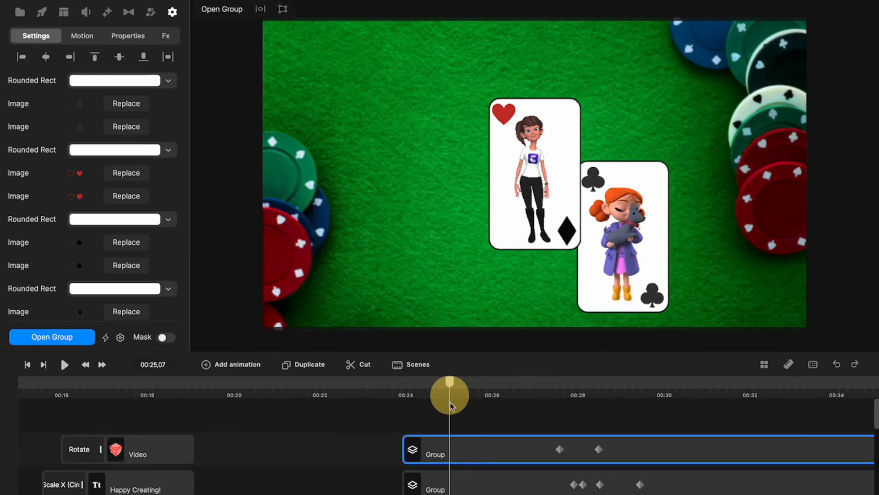
{"action": "left_click", "coordinate": [84, 340]}
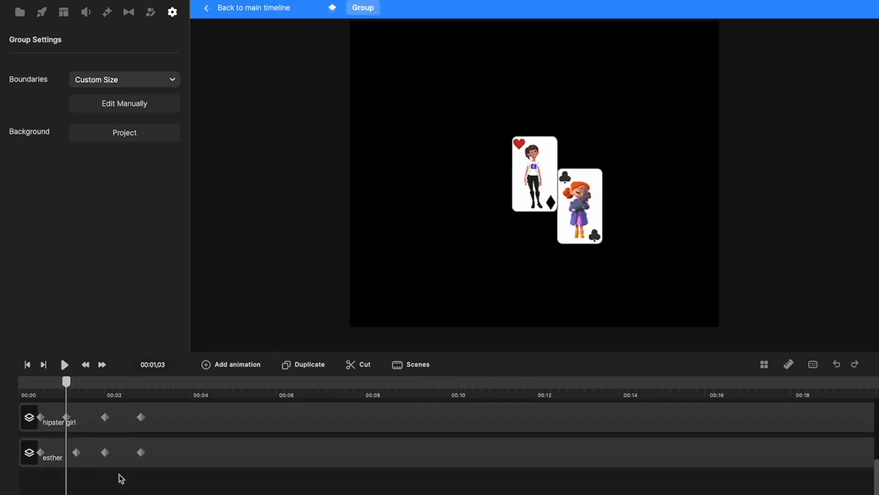
{"action": "left_click_drag", "start_coordinate": [76, 452], "coordinate": [67, 453]}
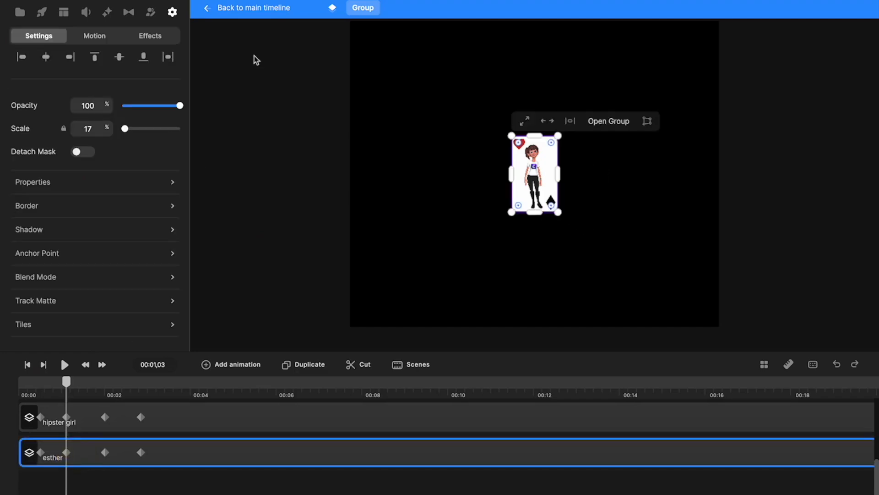
{"action": "left_click", "coordinate": [255, 15]}
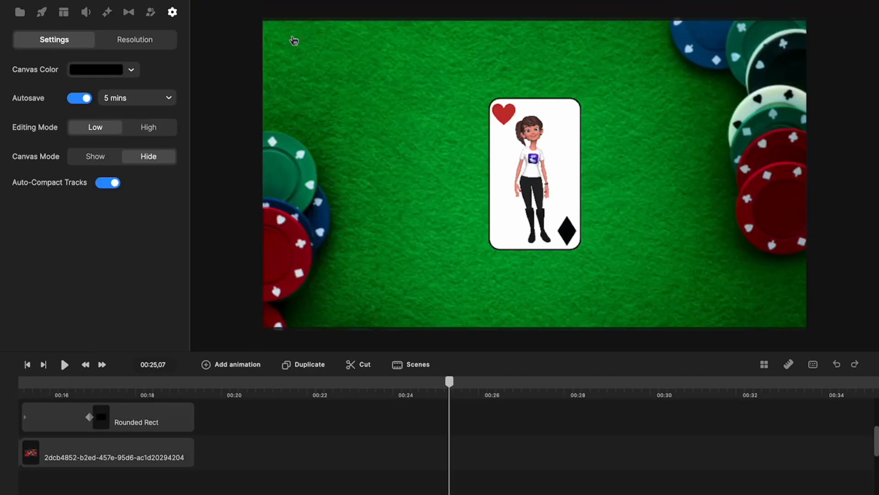
Move the playhead to 00:31,18 and open the upside-down card group for editing
{"action": "left_click_drag", "start_coordinate": [449, 386], "coordinate": [723, 426]}
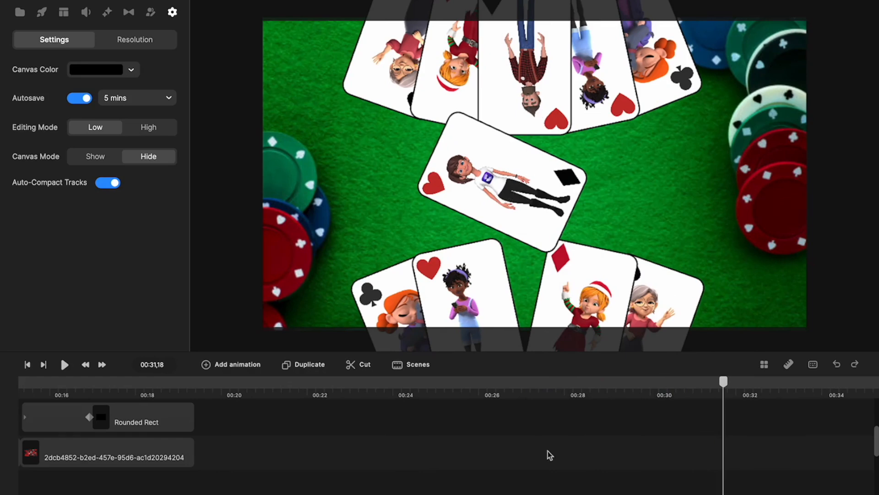
{"action": "scroll", "coordinate": [548, 450], "scroll_direction": "up", "scroll_amount": 3}
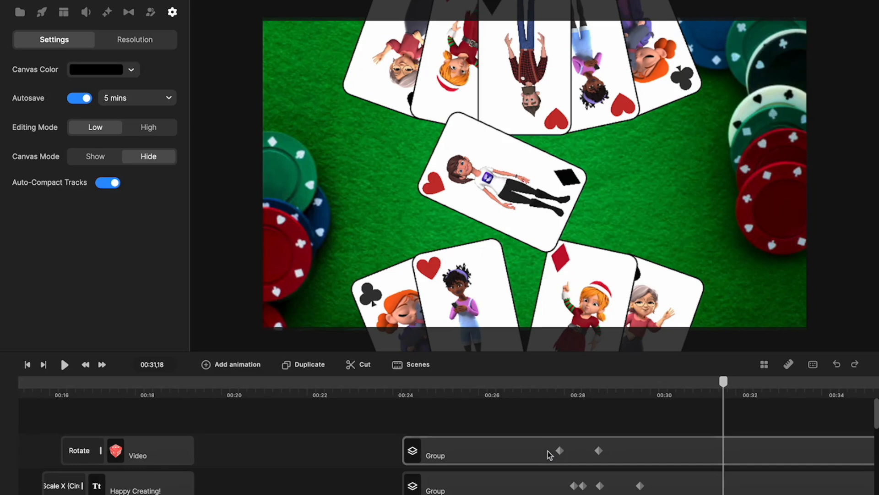
{"action": "left_click", "coordinate": [658, 460]}
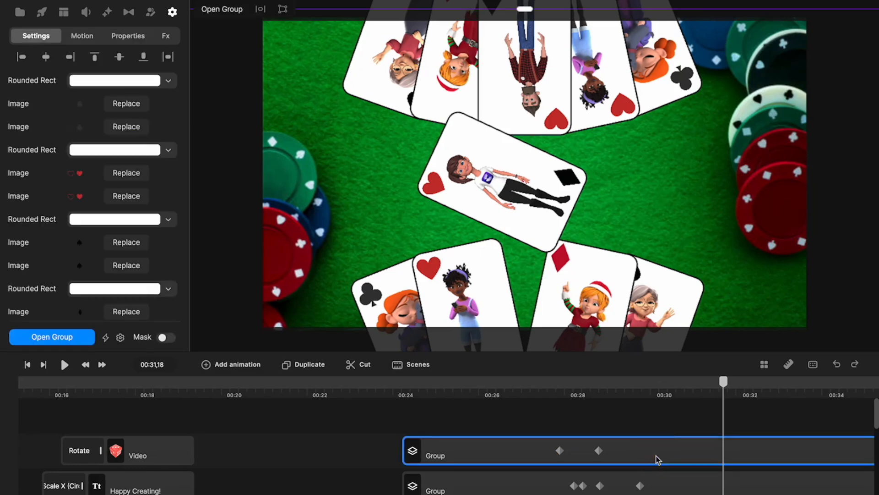
{"action": "left_click", "coordinate": [691, 488]}
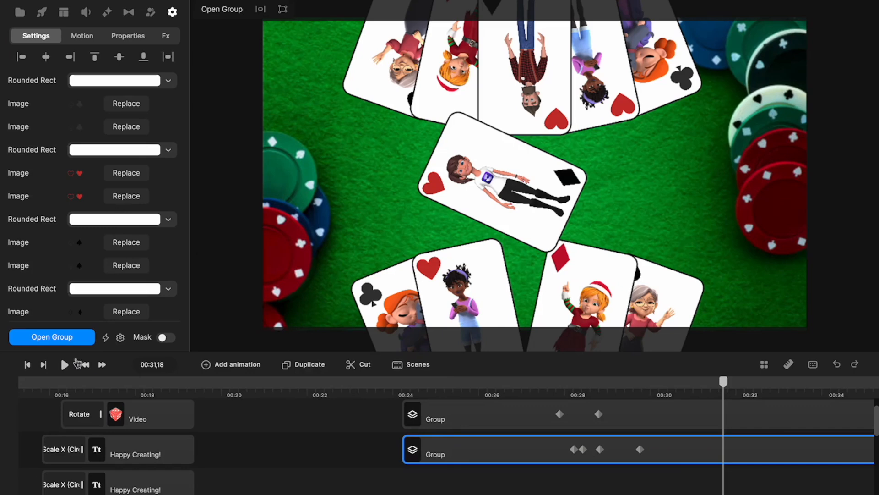
{"action": "left_click", "coordinate": [67, 339]}
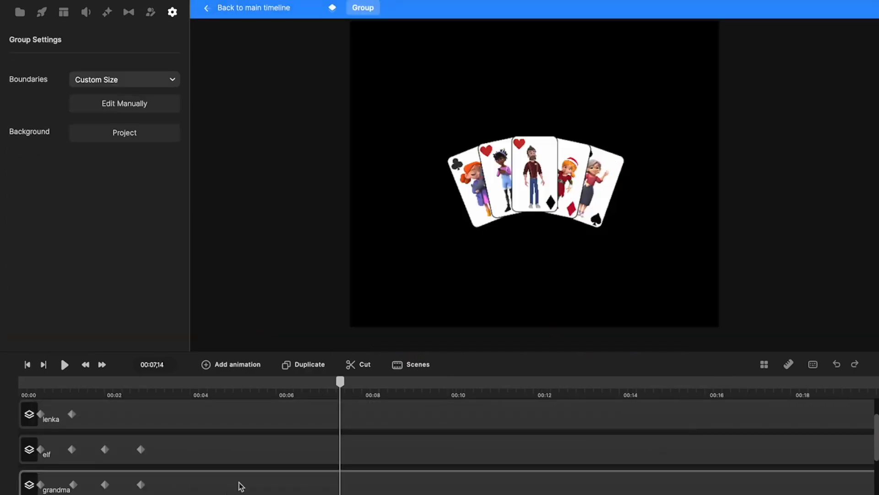
Rename the centre card's layer in the upside-down group from lenka to tom
{"action": "scroll", "coordinate": [240, 481], "scroll_direction": "up", "scroll_amount": 2}
{"action": "left_click", "coordinate": [295, 434]}
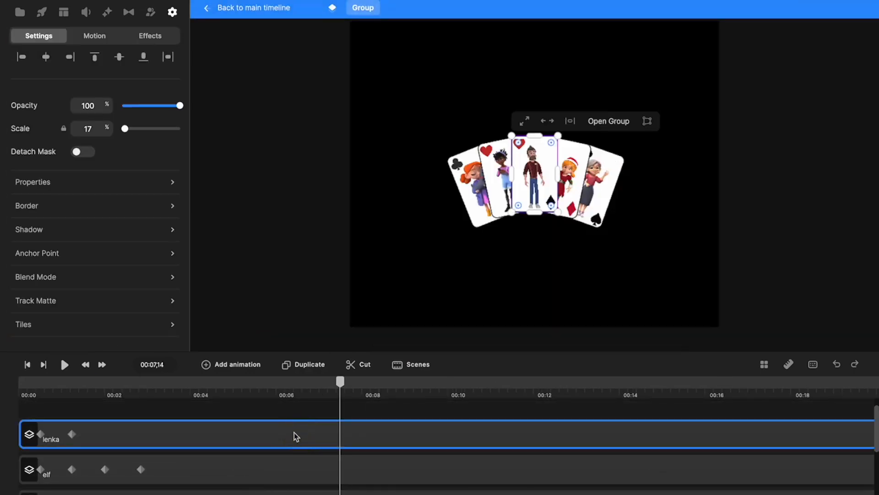
{"action": "right_click", "coordinate": [294, 433]}
{"action": "left_click", "coordinate": [320, 282]}
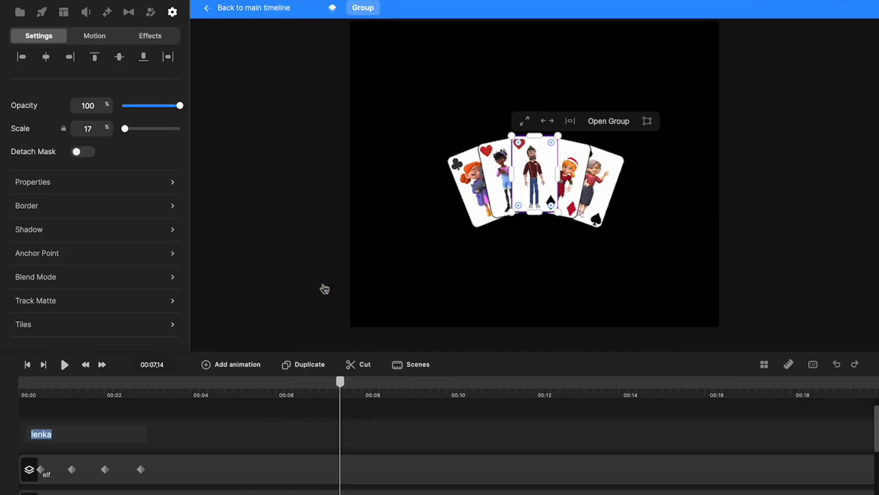
{"action": "left_click", "coordinate": [449, 442]}
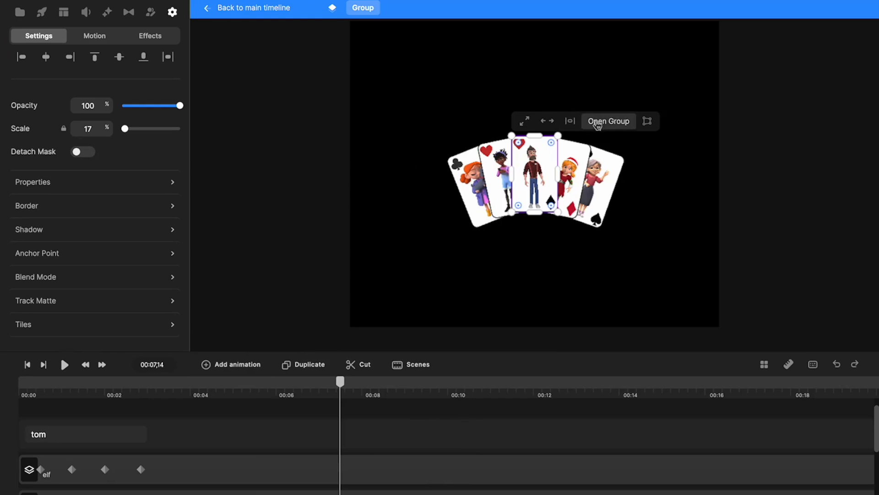
Examine the character layer inside the tom card and return to the upside-down card group
{"action": "left_click", "coordinate": [601, 129]}
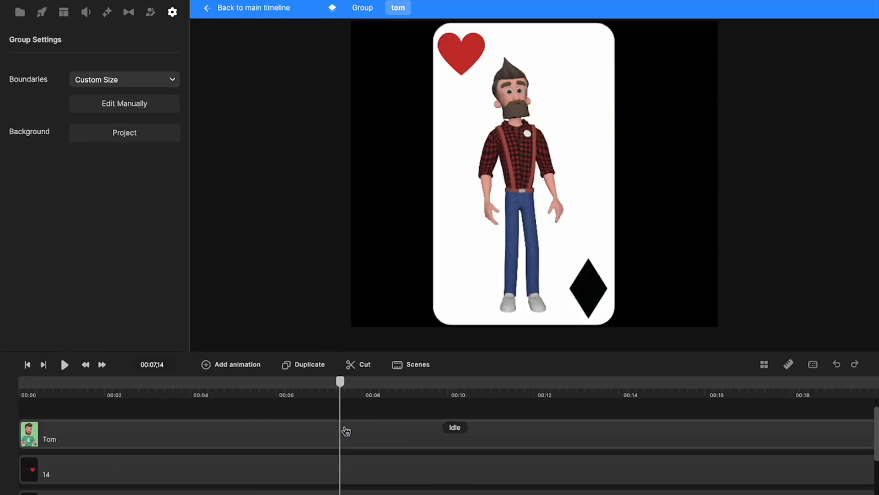
{"action": "left_click", "coordinate": [341, 441]}
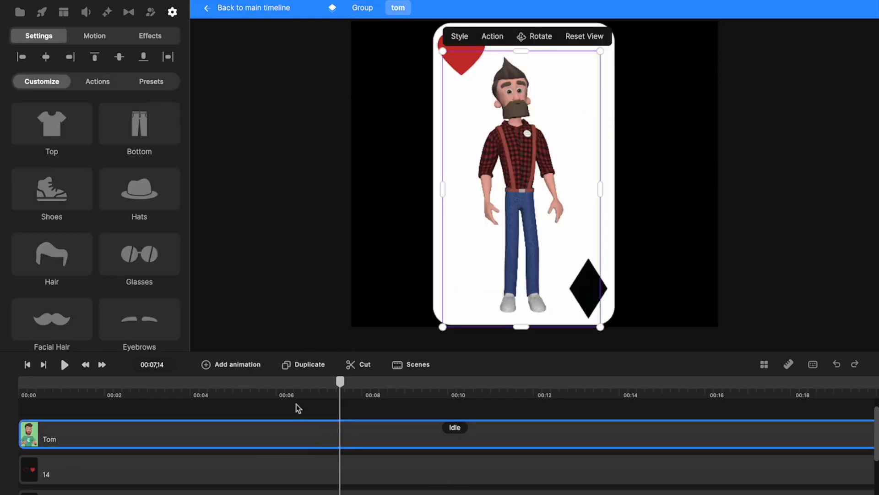
{"action": "left_click", "coordinate": [365, 7]}
{"action": "left_click", "coordinate": [414, 434]}
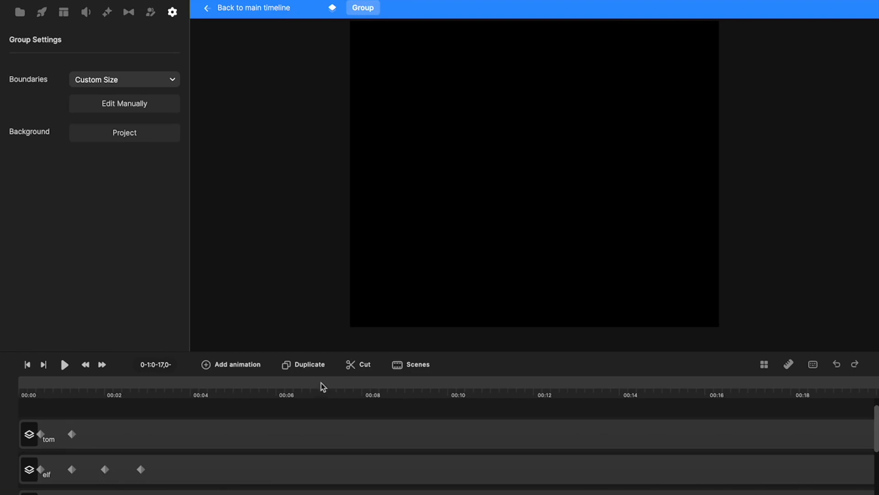
Add a Linear animation to the tom card at 00:06,24 that animates its Position and Rotation
{"action": "left_click_drag", "start_coordinate": [333, 387], "coordinate": [312, 383]}
{"action": "left_click", "coordinate": [313, 459]}
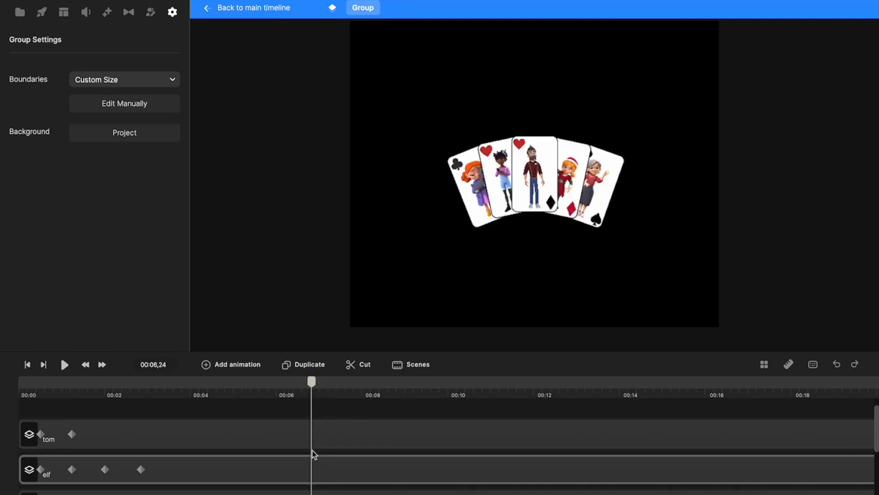
{"action": "left_click", "coordinate": [309, 435]}
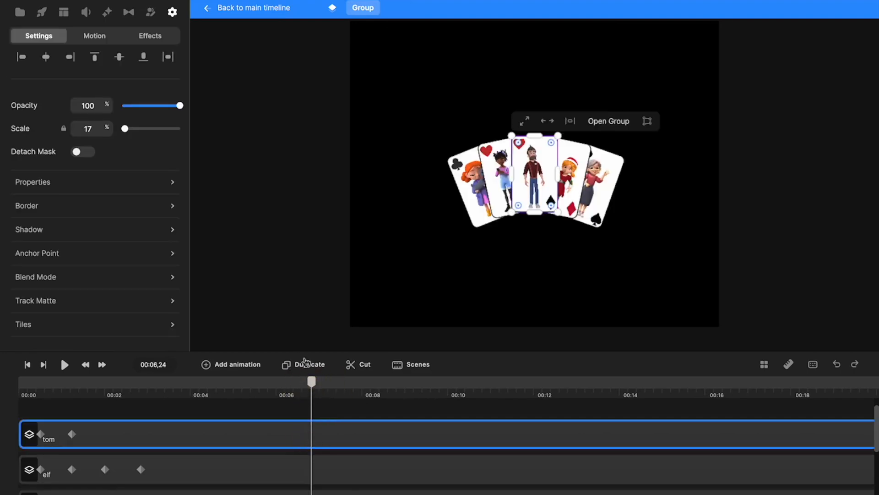
{"action": "left_click", "coordinate": [235, 369]}
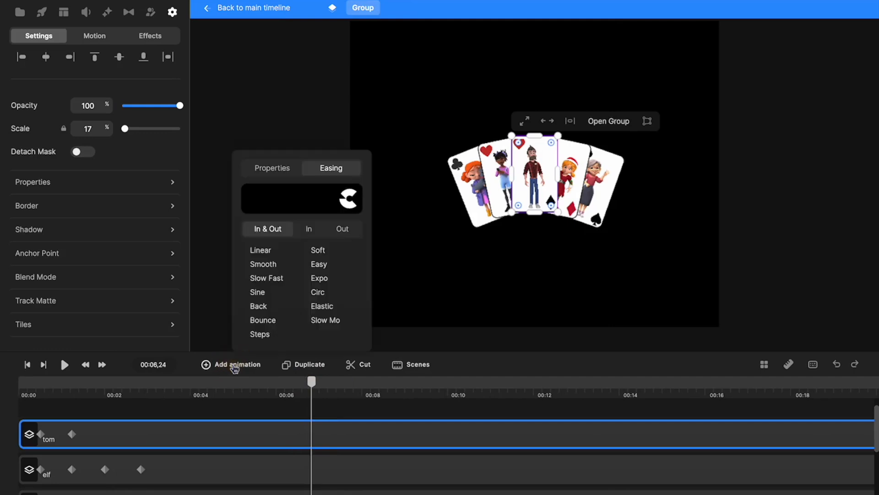
{"action": "left_click", "coordinate": [259, 251]}
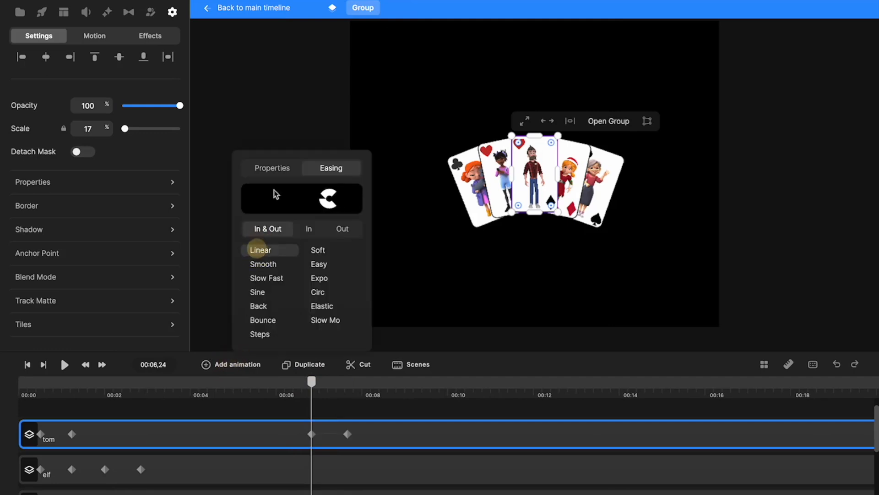
{"action": "left_click", "coordinate": [273, 167]}
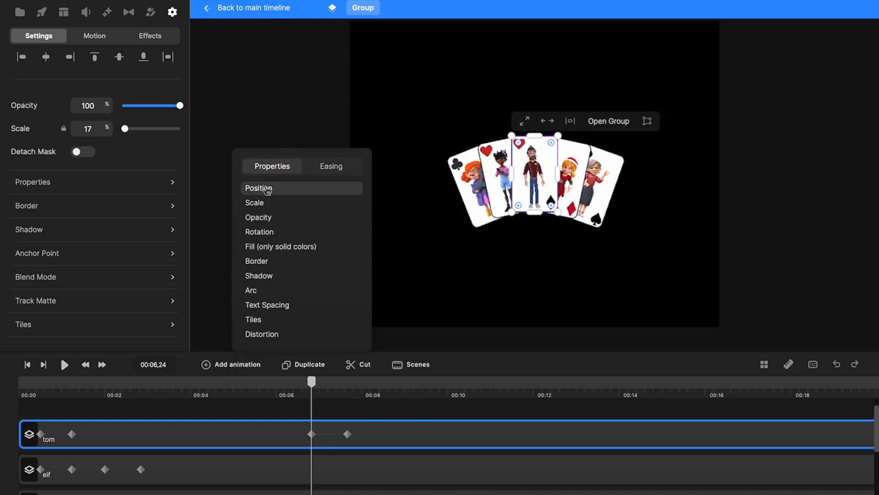
{"action": "left_click", "coordinate": [267, 189]}
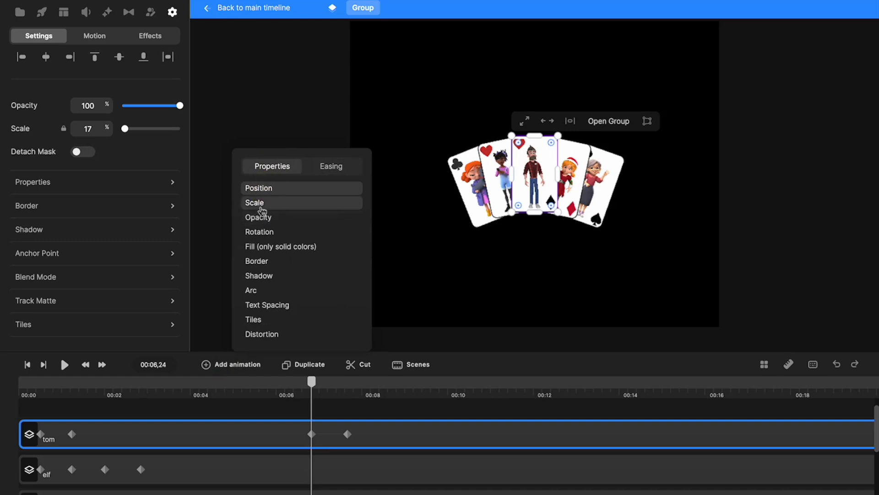
{"action": "left_click", "coordinate": [259, 231]}
Extend the tom card's new animation to 00:08,04, ending with the card above the fan and rotated sideways, and return to the main timeline
{"action": "left_click_drag", "start_coordinate": [346, 433], "coordinate": [368, 434]}
{"action": "left_click", "coordinate": [369, 434]}
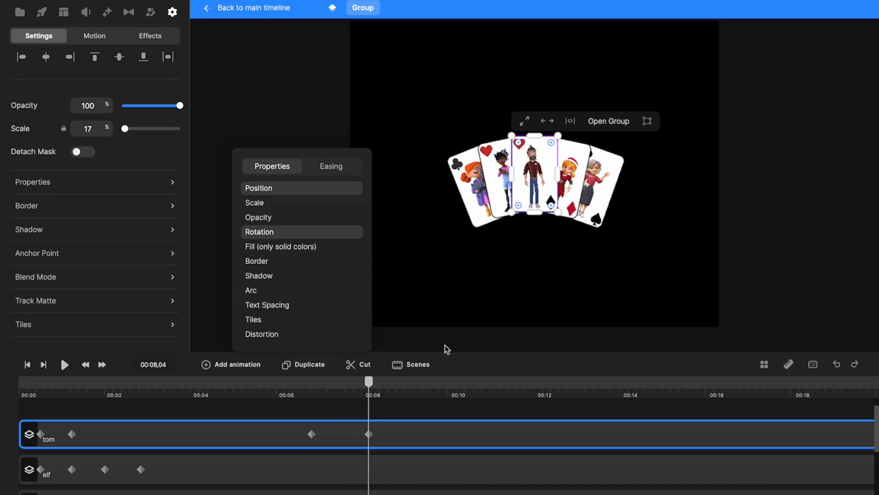
{"action": "left_click_drag", "start_coordinate": [545, 204], "coordinate": [476, 118]}
{"action": "mouse_move", "coordinate": [551, 121]}
{"action": "left_mouse_down"}
{"action": "mouse_move", "coordinate": [554, 108]}
{"action": "mouse_move", "coordinate": [547, 113]}
{"action": "left_mouse_up"}
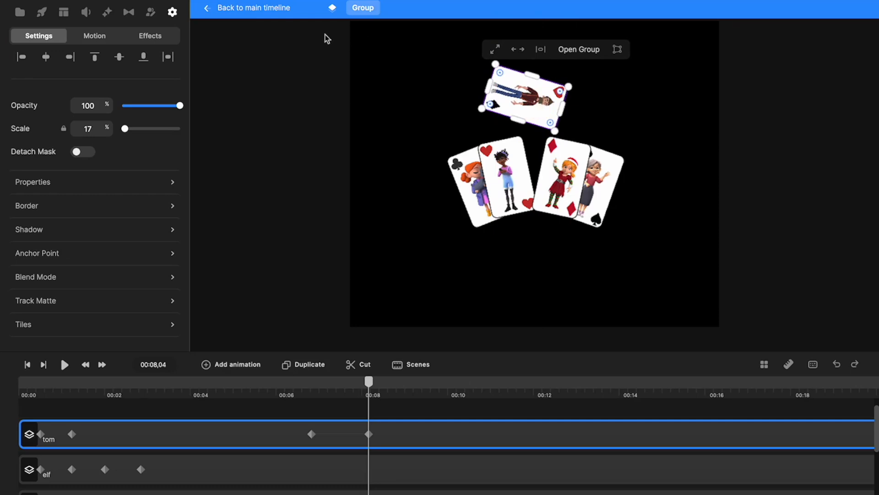
{"action": "left_click", "coordinate": [272, 7]}
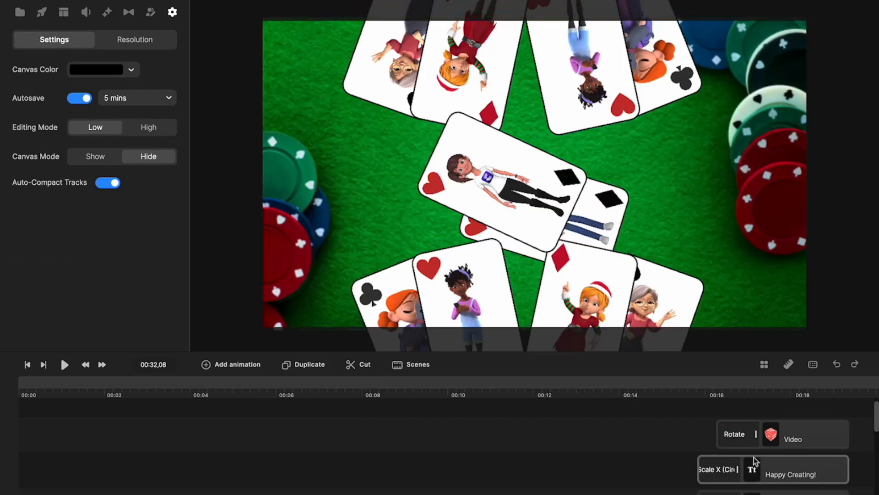
With the main playhead at 00:32,17, reopen the upside-down group and shift the rotated tom card slightly left
{"action": "scroll", "coordinate": [577, 468], "scroll_direction": "right", "scroll_amount": 10}
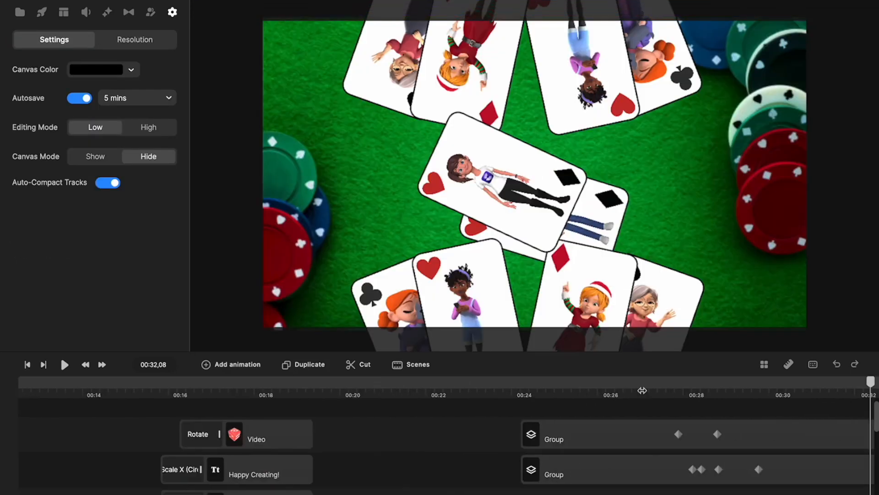
{"action": "scroll", "coordinate": [539, 489], "scroll_direction": "right", "scroll_amount": 7}
{"action": "left_click_drag", "start_coordinate": [418, 381], "coordinate": [432, 393]}
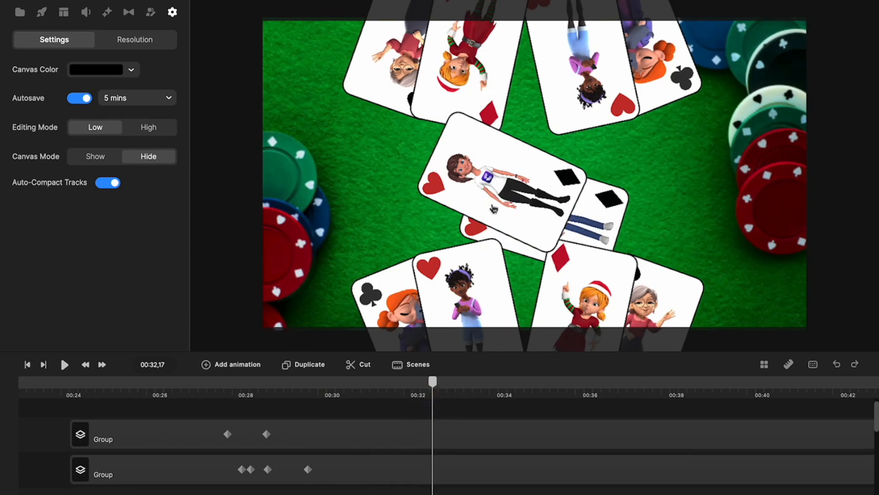
{"action": "left_click", "coordinate": [494, 208]}
{"action": "left_click", "coordinate": [444, 465]}
{"action": "double_click", "coordinate": [447, 466]}
{"action": "left_click", "coordinate": [543, 115]}
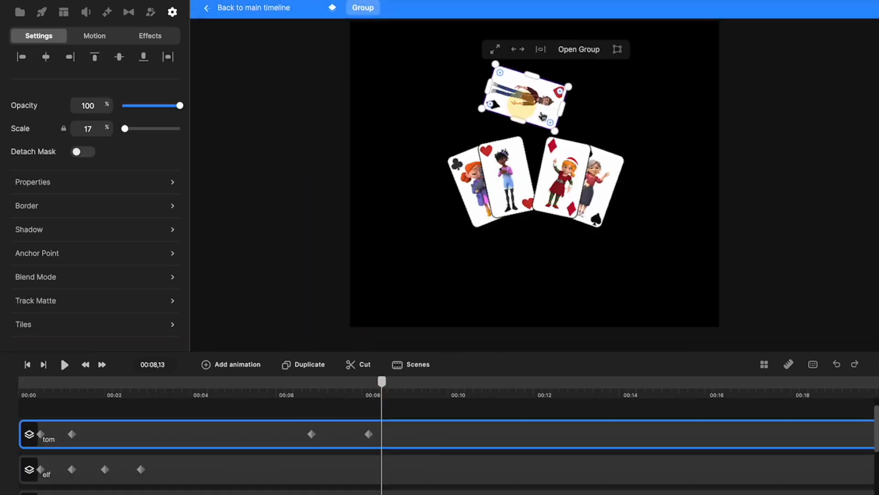
{"action": "left_click_drag", "start_coordinate": [559, 137], "coordinate": [536, 111]}
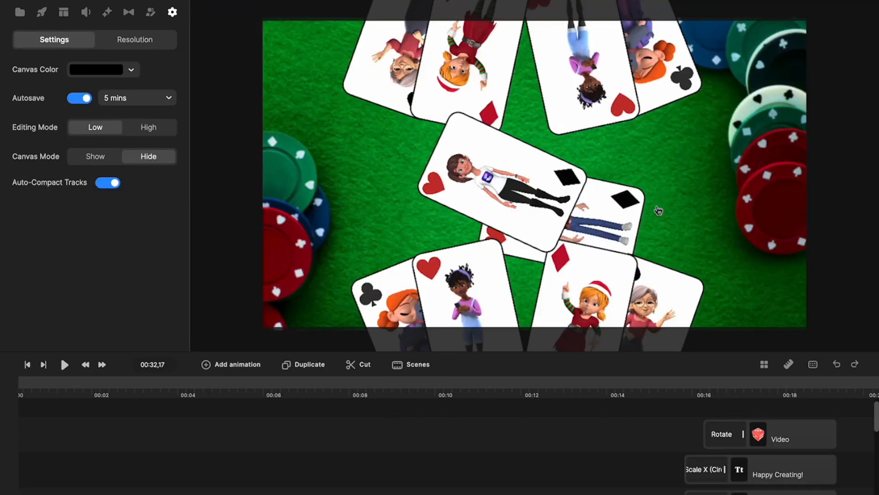
Reopen the upside-down group, move the rotated tom card slightly right and down, and return to the main timeline
{"action": "left_click", "coordinate": [608, 220]}
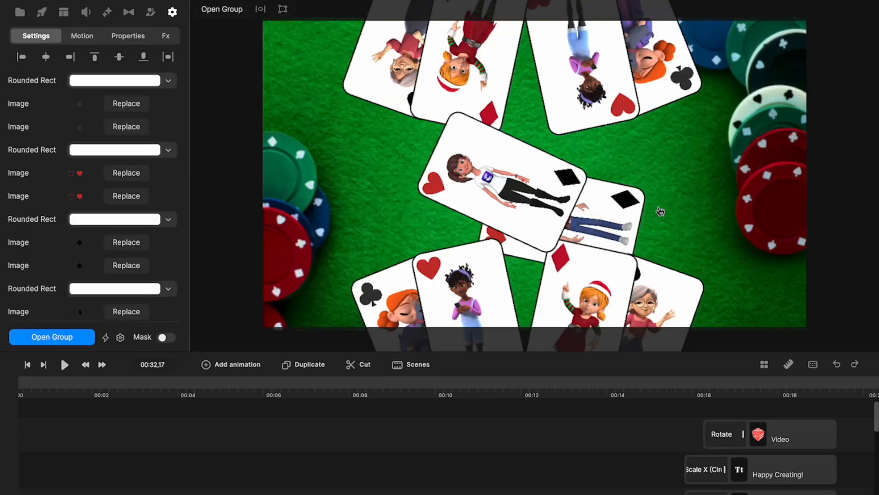
{"action": "double_click", "coordinate": [609, 220]}
{"action": "left_click", "coordinate": [520, 96]}
{"action": "left_click_drag", "start_coordinate": [520, 96], "coordinate": [539, 106]}
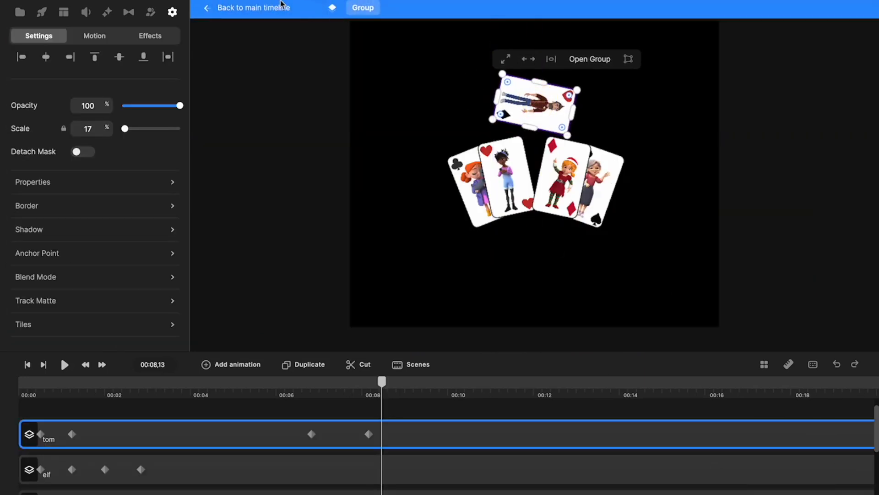
{"action": "left_click", "coordinate": [265, 6]}
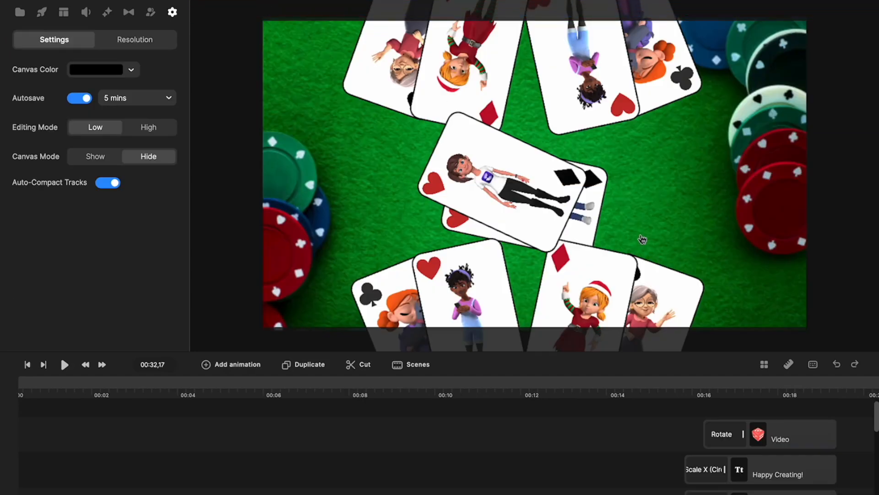
Select the upside-down group and examine its listed elements, including the last rounded rectangle's colour, border, scale and position settings
{"action": "left_click", "coordinate": [592, 220]}
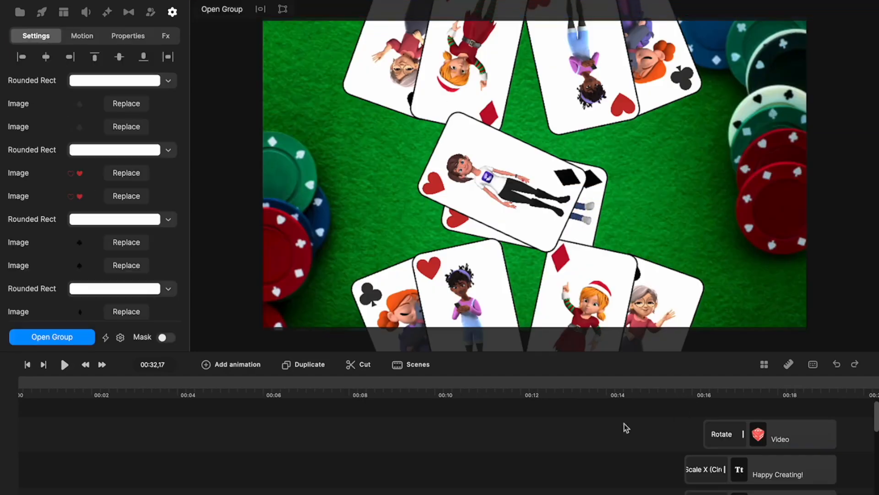
{"action": "scroll", "coordinate": [511, 435], "scroll_direction": "down", "scroll_amount": 2}
{"action": "scroll", "coordinate": [512, 435], "scroll_direction": "right", "scroll_amount": 2}
{"action": "scroll", "coordinate": [512, 435], "scroll_direction": "right", "scroll_amount": 5}
{"action": "scroll", "coordinate": [511, 435], "scroll_direction": "down", "scroll_amount": 2}
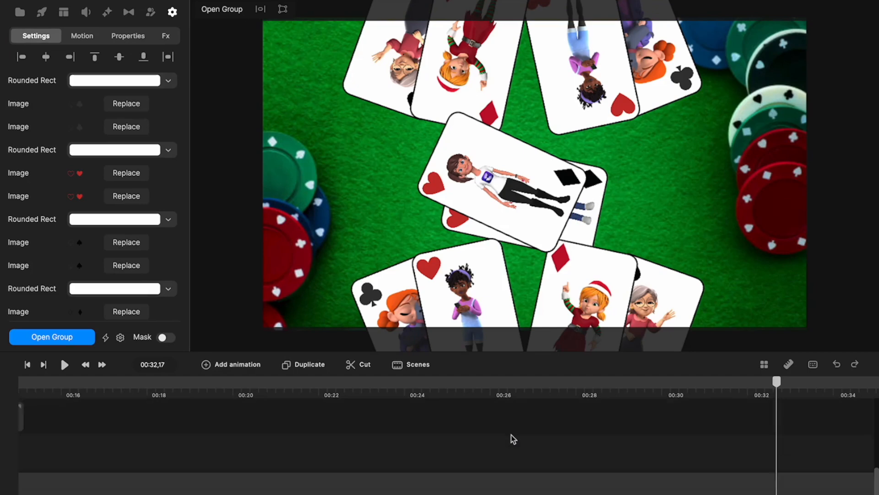
{"action": "scroll", "coordinate": [511, 435], "scroll_direction": "up", "scroll_amount": 3}
{"action": "scroll", "coordinate": [511, 435], "scroll_direction": "up", "scroll_amount": 1}
{"action": "scroll", "coordinate": [511, 436], "scroll_direction": "right", "scroll_amount": 3}
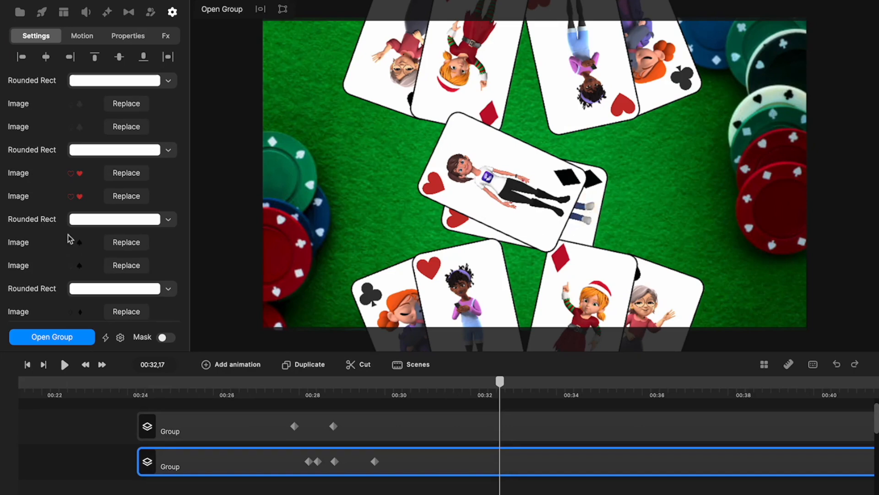
{"action": "scroll", "coordinate": [70, 238], "scroll_direction": "down", "scroll_amount": 3}
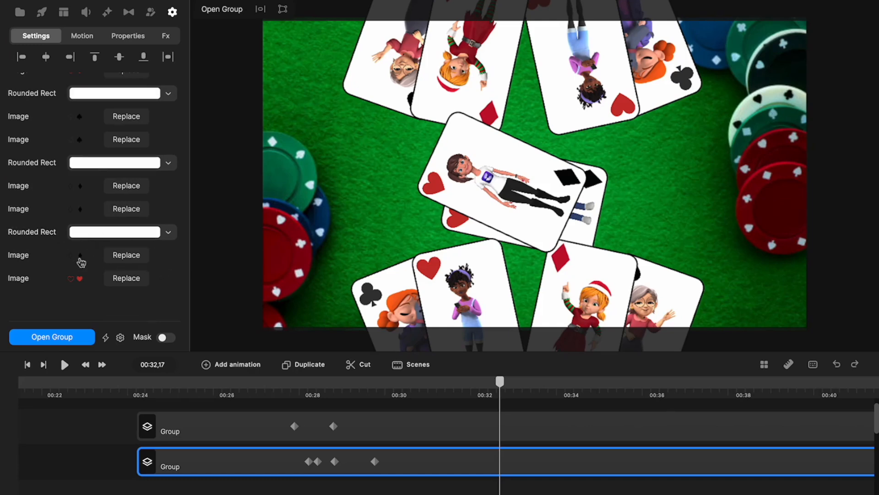
{"action": "left_click", "coordinate": [38, 235]}
{"action": "left_click_drag", "start_coordinate": [282, 122], "coordinate": [283, 122]}
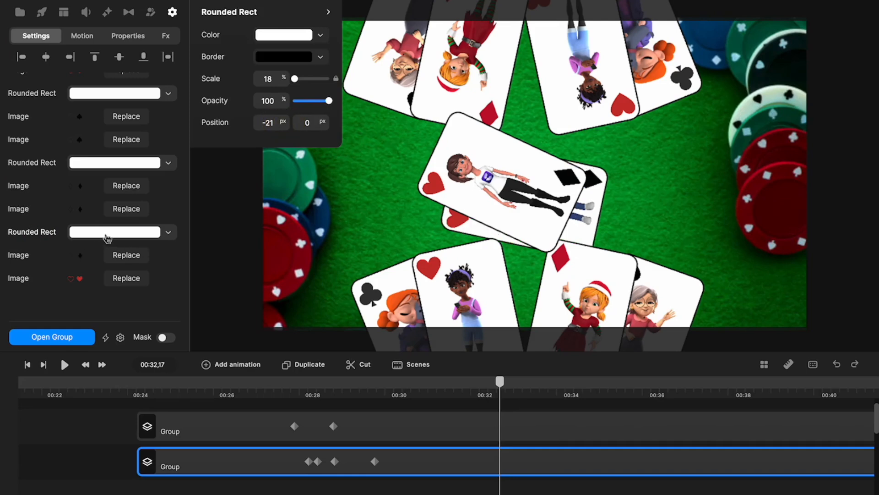
{"action": "scroll", "coordinate": [106, 238], "scroll_direction": "down", "scroll_amount": 1}
{"action": "scroll", "coordinate": [107, 238], "scroll_direction": "down", "scroll_amount": 1}
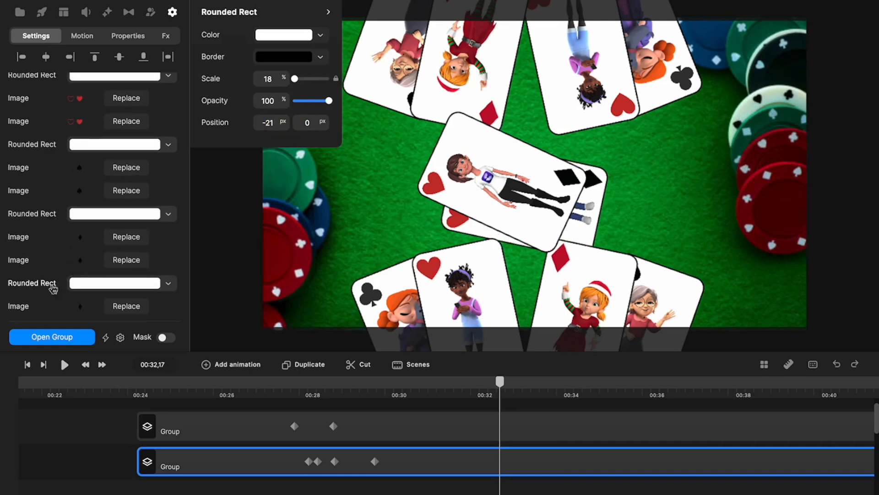
{"action": "scroll", "coordinate": [43, 290], "scroll_direction": "down", "scroll_amount": 6}
{"action": "scroll", "coordinate": [43, 291], "scroll_direction": "up", "scroll_amount": 5}
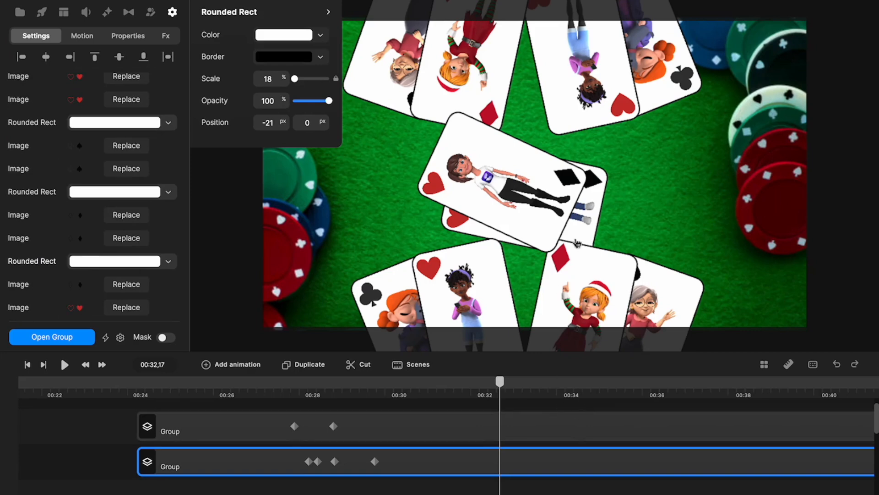
Reopen the upside-down group, nudge the tom card slightly up and right, rotate it slightly counterclockwise, and return to the main timeline
{"action": "left_click", "coordinate": [583, 213]}
{"action": "double_click", "coordinate": [584, 214]}
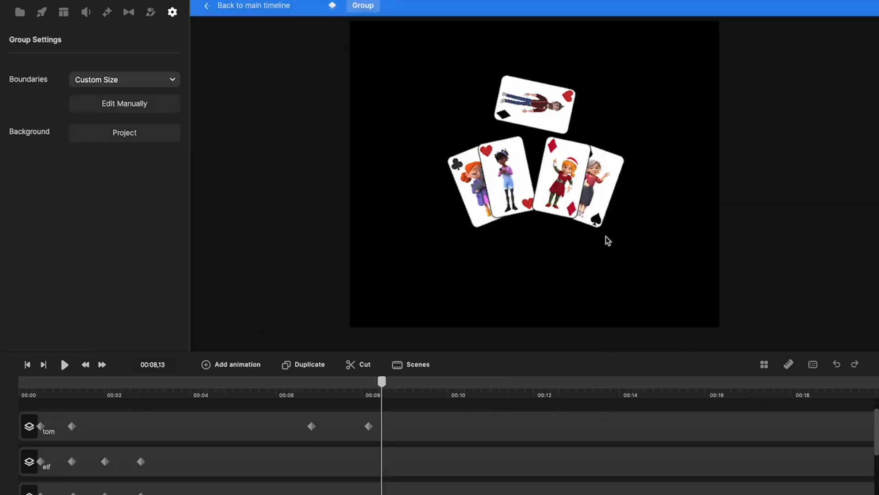
{"action": "left_click", "coordinate": [545, 112]}
{"action": "left_click_drag", "start_coordinate": [546, 111], "coordinate": [550, 108]}
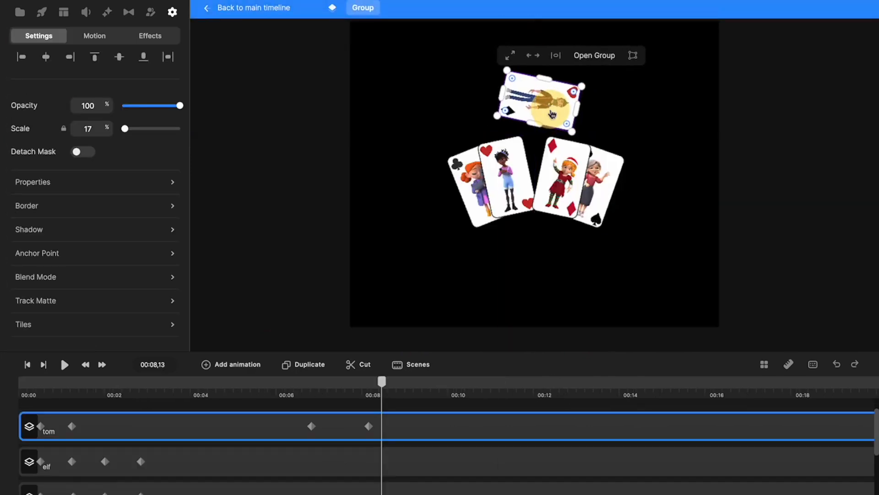
{"action": "left_click_drag", "start_coordinate": [491, 121], "coordinate": [492, 120]}
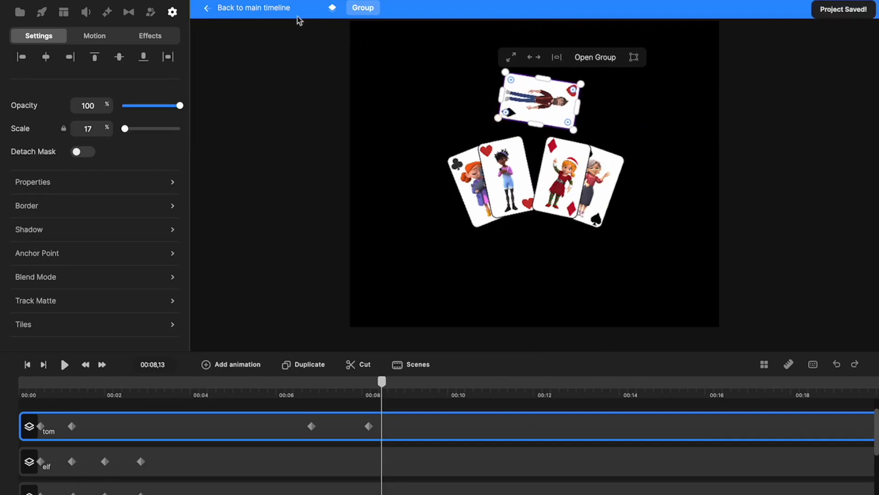
{"action": "left_click", "coordinate": [289, 8]}
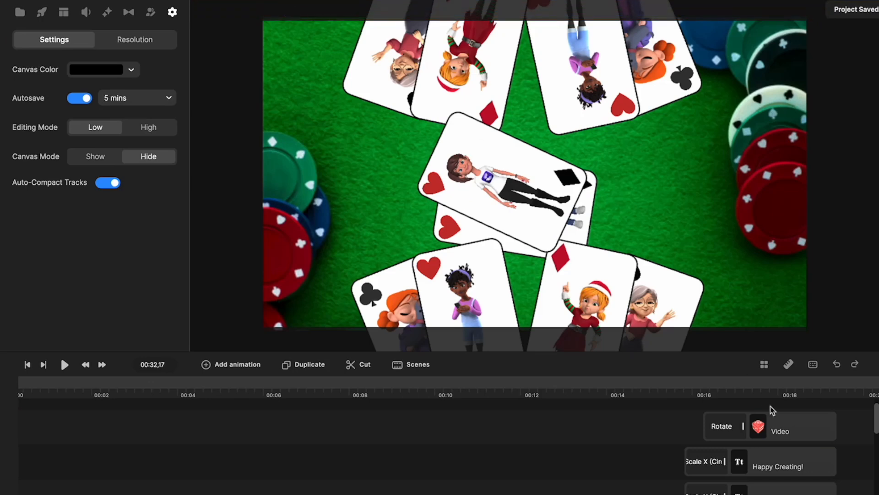
Open the upright group, examine the lenka card's position and rotation at its 00:07,05 keyframe, and return to the main timeline
{"action": "scroll", "coordinate": [686, 446], "scroll_direction": "right", "scroll_amount": 8}
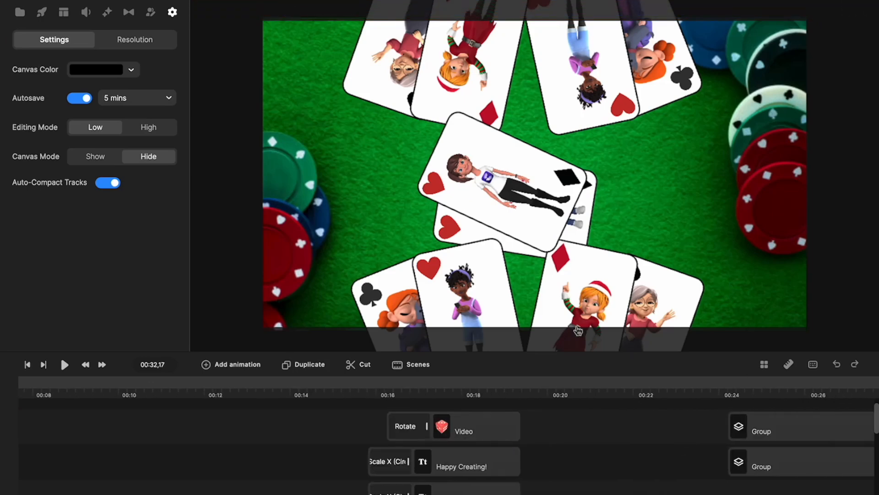
{"action": "scroll", "coordinate": [722, 455], "scroll_direction": "right", "scroll_amount": 14}
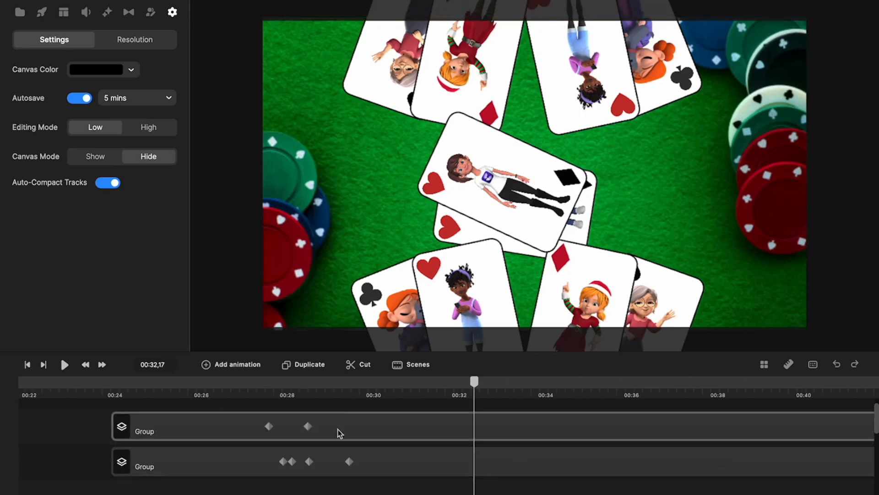
{"action": "left_click", "coordinate": [392, 427]}
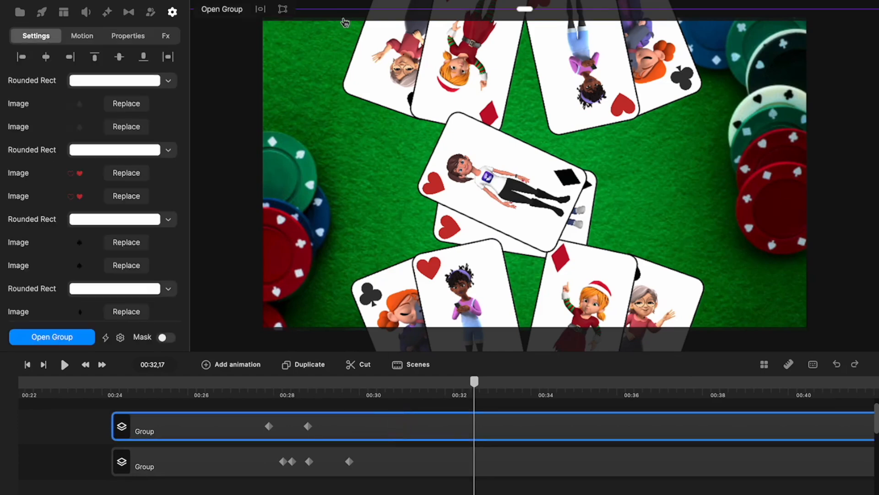
{"action": "left_click", "coordinate": [226, 10]}
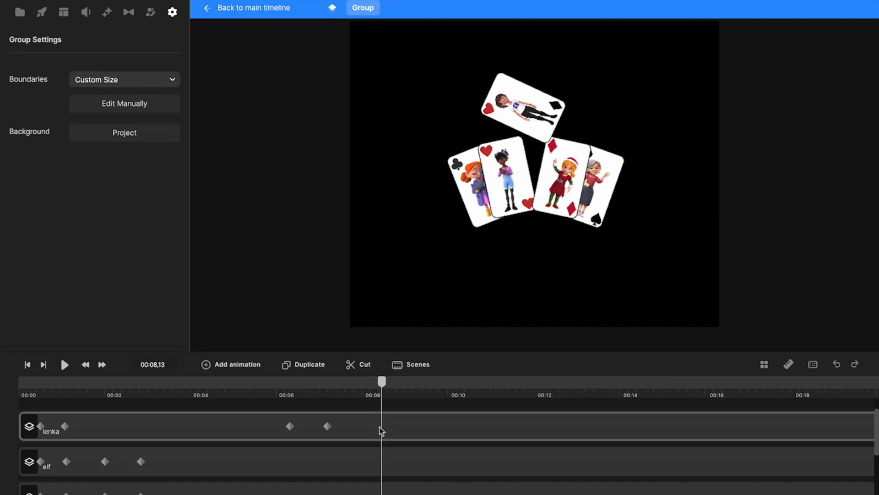
{"action": "left_click", "coordinate": [326, 426]}
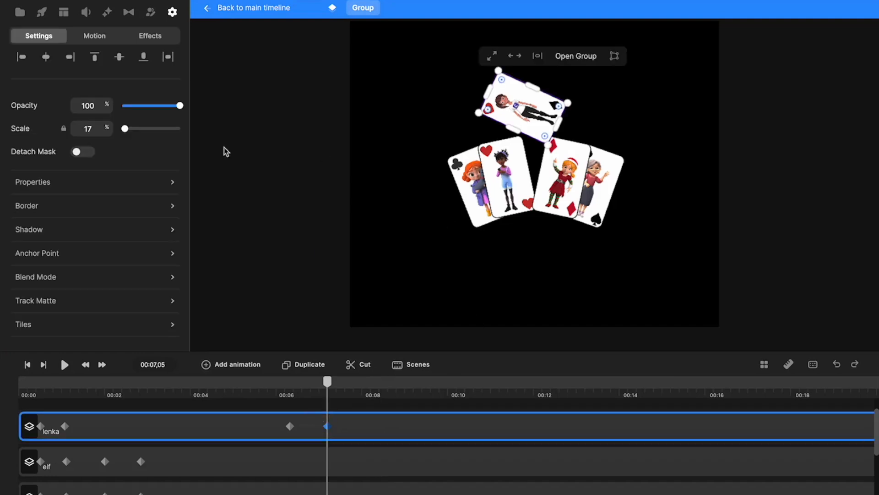
{"action": "left_click", "coordinate": [64, 183]}
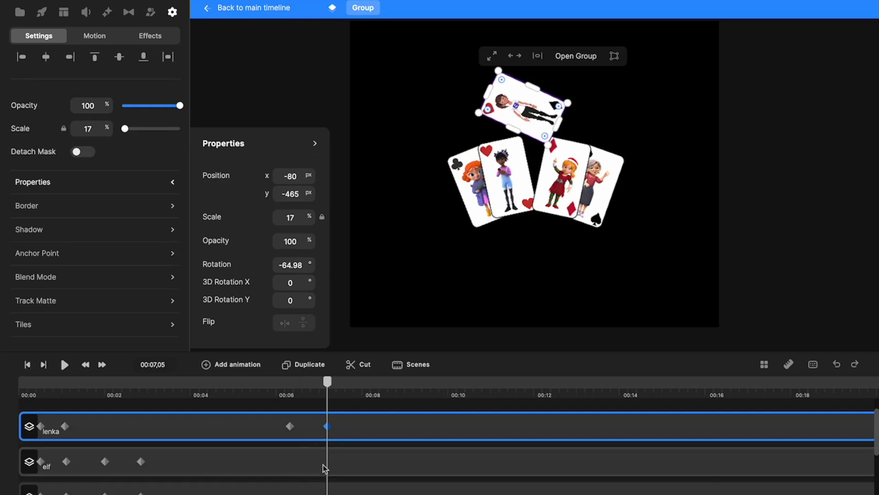
{"action": "left_click", "coordinate": [253, 8]}
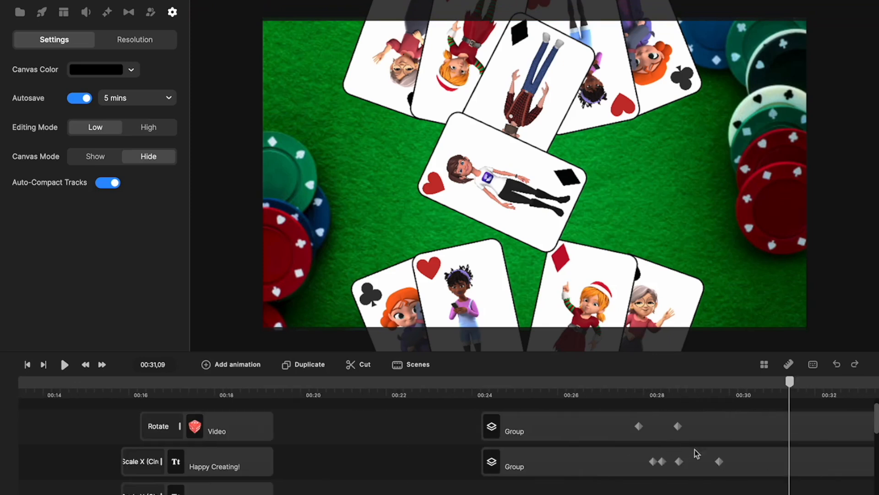
With the playhead at 00:32,20, set the upside-down group's scale to 96% and its position to -34, -409 px, then deselect it
{"action": "left_click_drag", "start_coordinate": [646, 382], "coordinate": [694, 397]}
{"action": "left_click", "coordinate": [662, 435]}
{"action": "left_click", "coordinate": [691, 465]}
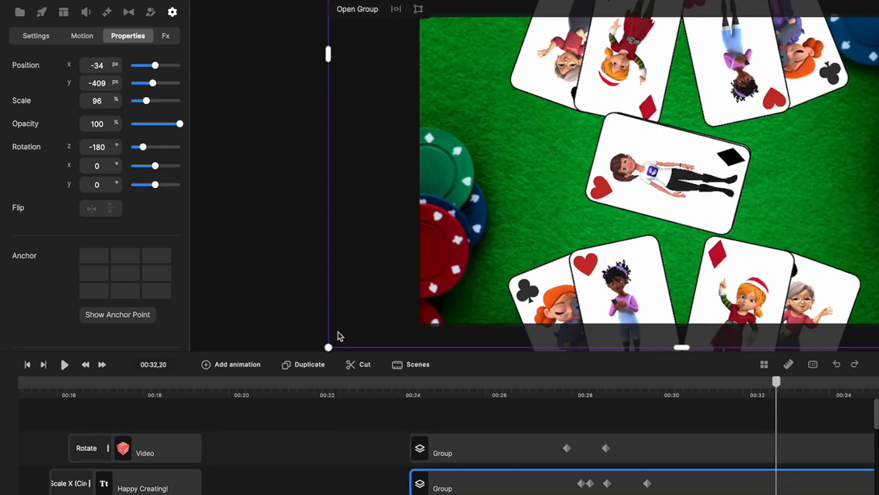
{"action": "left_click_drag", "start_coordinate": [547, 175], "coordinate": [465, 173]}
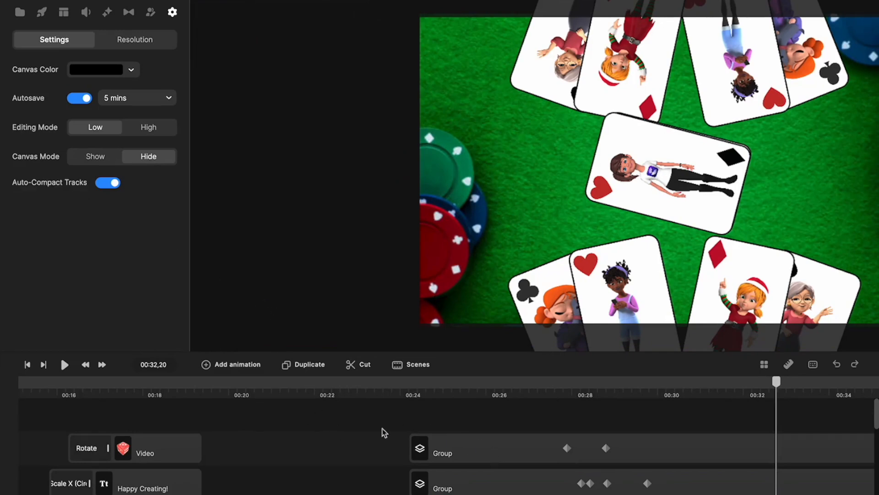
{"action": "left_click_drag", "start_coordinate": [276, 270], "coordinate": [247, 264]}
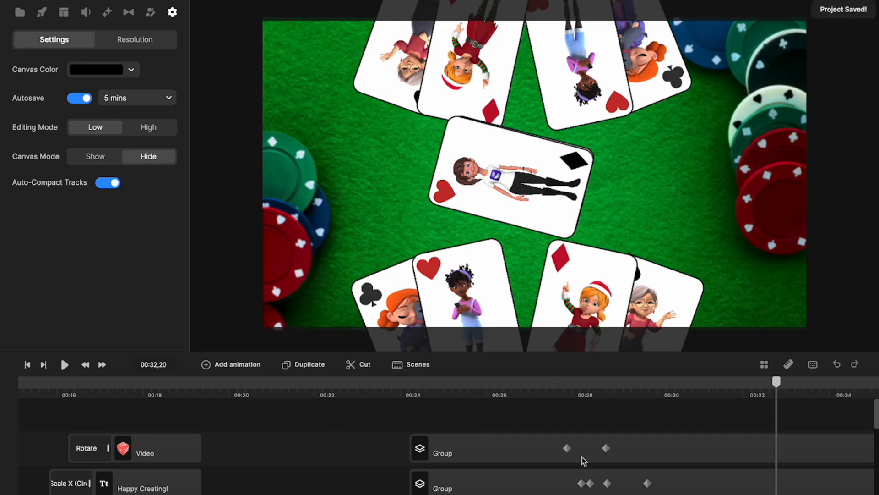
Examine closely how the two thrown centre cards overlap around 00:32,17 and 00:32,18
{"action": "left_click_drag", "start_coordinate": [773, 385], "coordinate": [771, 428]}
{"action": "scroll", "coordinate": [521, 197], "scroll_direction": "up", "scroll_amount": 5}
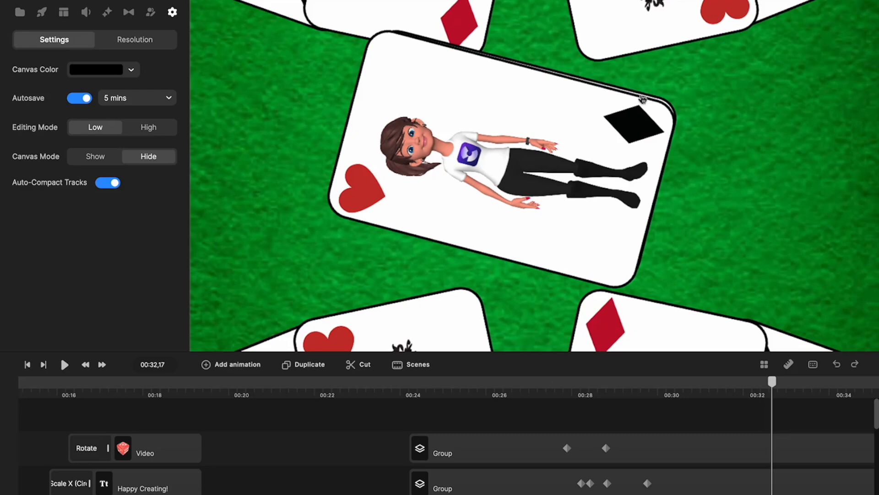
{"action": "scroll", "coordinate": [350, 417], "scroll_direction": "right", "scroll_amount": 6}
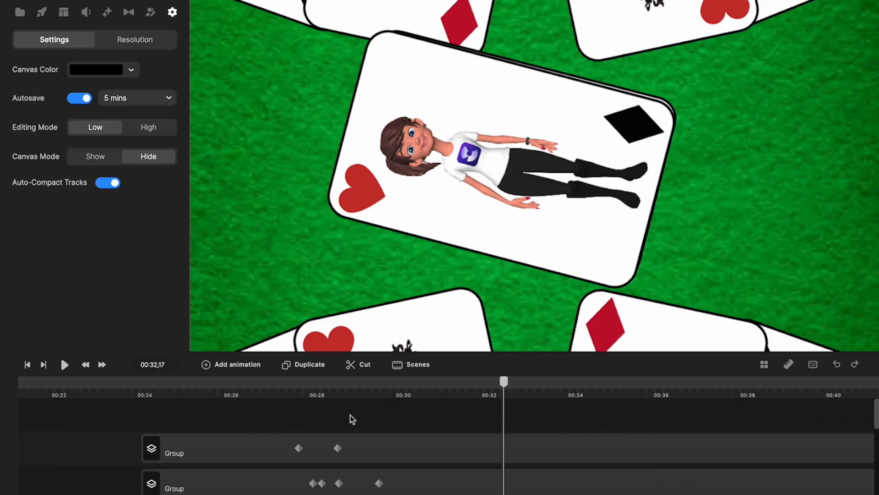
{"action": "left_click", "coordinate": [554, 456]}
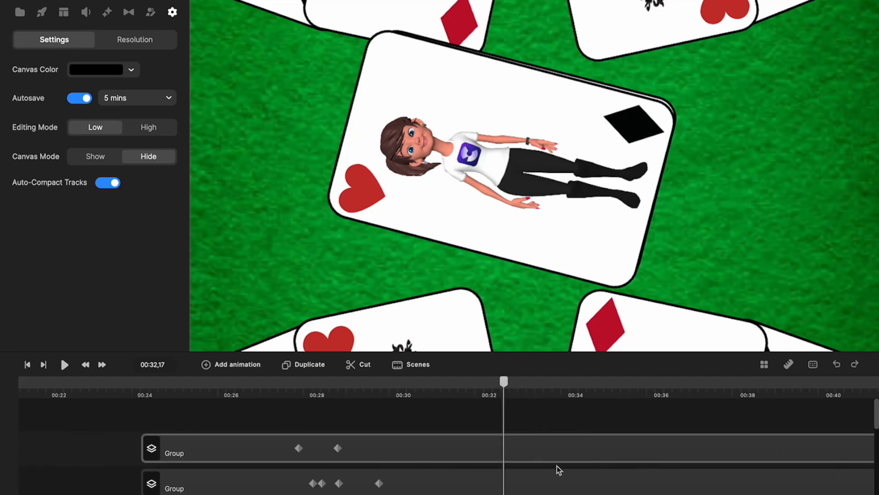
{"action": "left_click", "coordinate": [546, 428]}
{"action": "mouse_move", "coordinate": [507, 387]}
{"action": "left_mouse_down"}
{"action": "mouse_move", "coordinate": [437, 384]}
{"action": "mouse_move", "coordinate": [481, 387]}
{"action": "mouse_move", "coordinate": [509, 402]}
{"action": "left_mouse_up"}
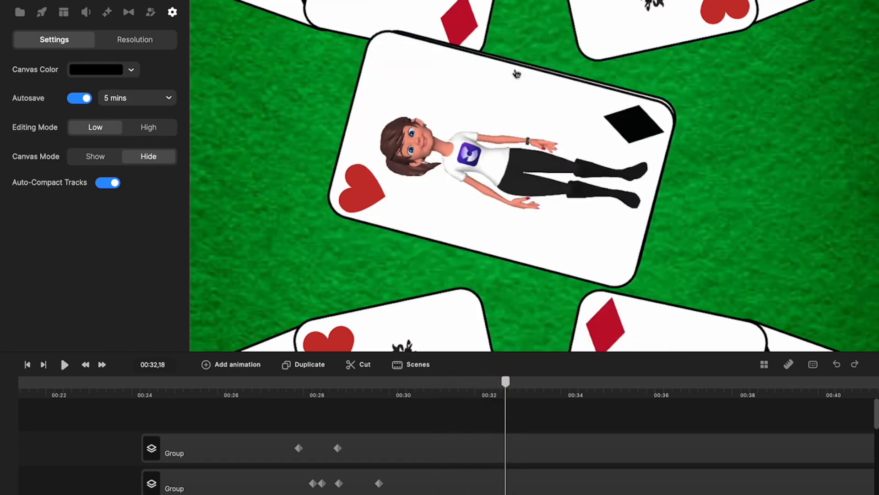
{"action": "scroll", "coordinate": [532, 116], "scroll_direction": "down", "scroll_amount": 3}
{"action": "scroll", "coordinate": [532, 115], "scroll_direction": "up", "scroll_amount": 1}
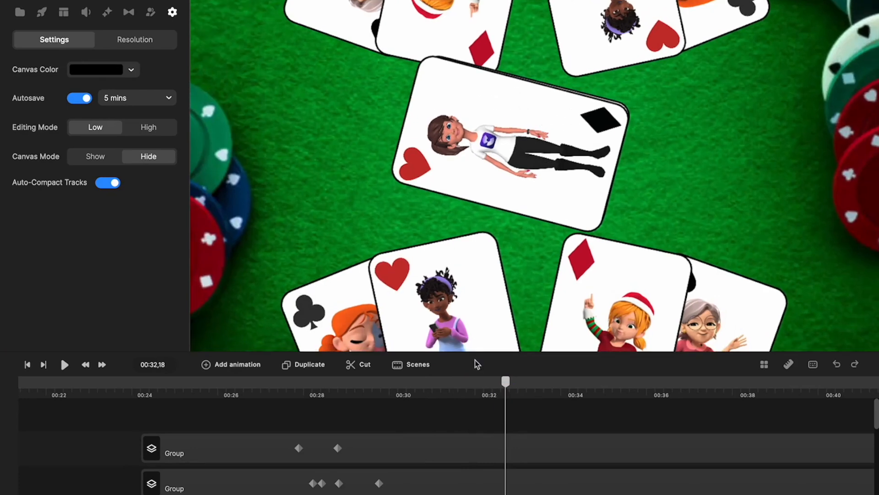
At 00:32,21, try to nudge the tom card inside the upside-down group, undo the change, and return to the main timeline
{"action": "mouse_move", "coordinate": [506, 383]}
{"action": "left_mouse_down"}
{"action": "mouse_move", "coordinate": [440, 387]}
{"action": "mouse_move", "coordinate": [508, 389]}
{"action": "mouse_move", "coordinate": [512, 398]}
{"action": "left_mouse_up"}
{"action": "left_click", "coordinate": [507, 483]}
{"action": "left_click", "coordinate": [510, 484]}
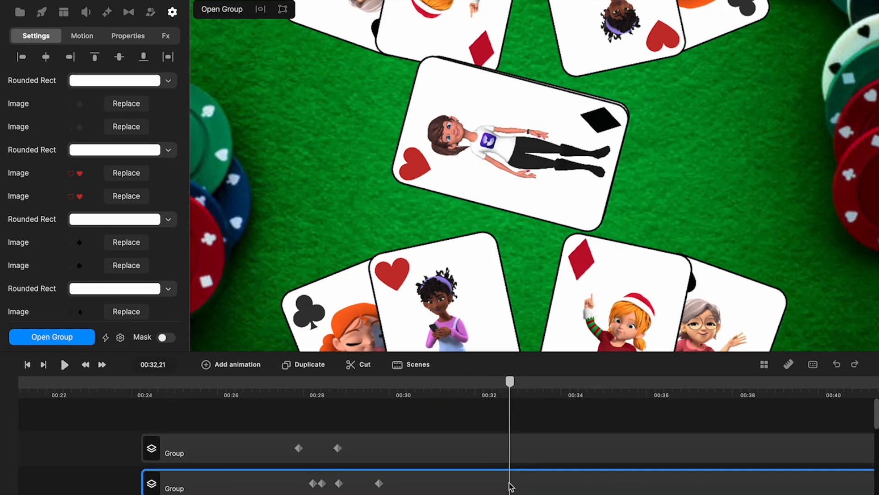
{"action": "double_click", "coordinate": [510, 484]}
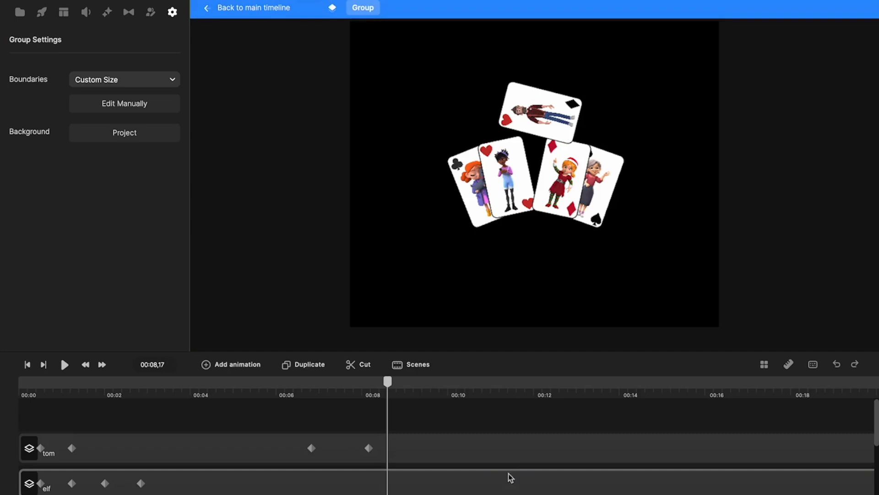
{"action": "left_click", "coordinate": [531, 101]}
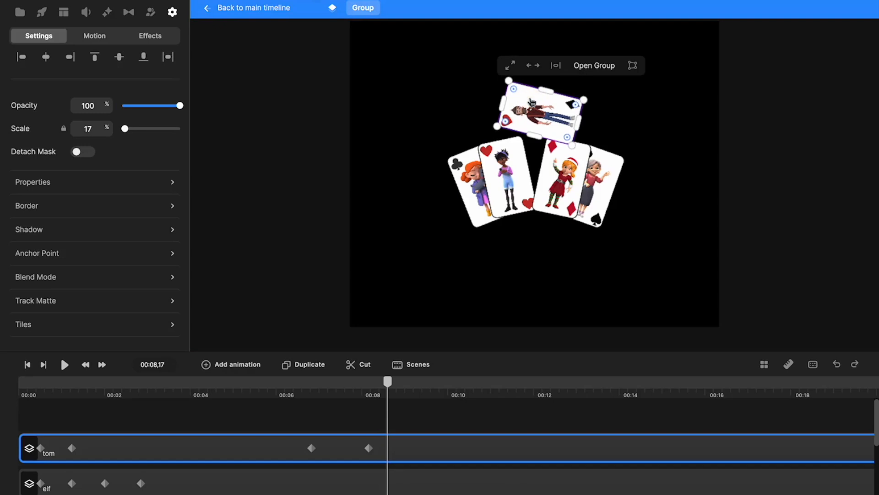
{"action": "left_click", "coordinate": [265, 7]}
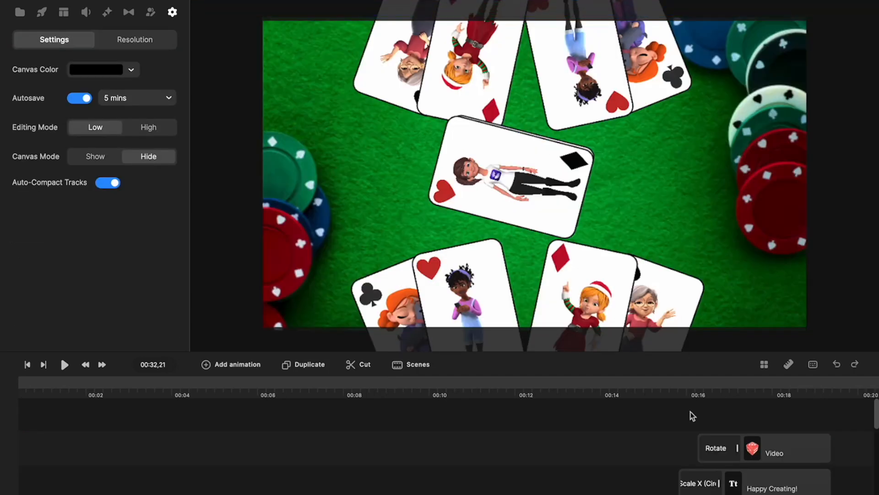
{"action": "key", "text": "ctrl+z"}
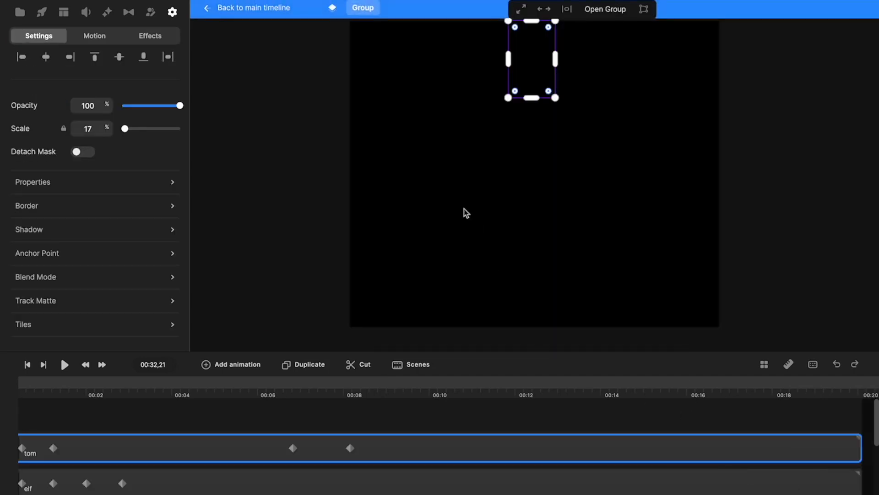
{"action": "left_click", "coordinate": [276, 8]}
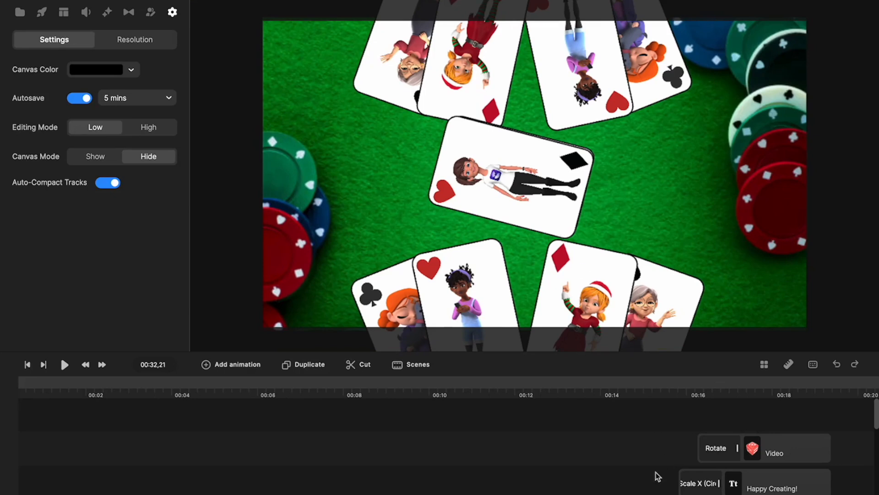
With the playhead at 00:32,14, open the upside-down card group for editing
{"action": "scroll", "coordinate": [657, 477], "scroll_direction": "right", "scroll_amount": 10}
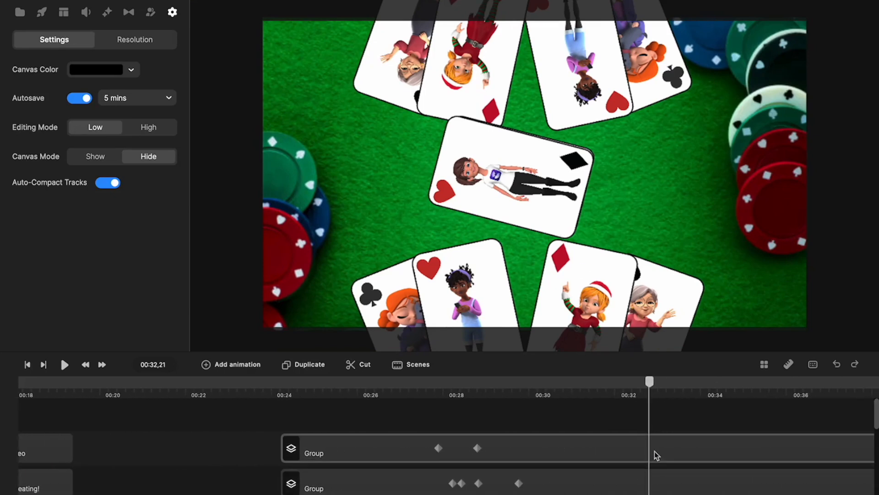
{"action": "left_click", "coordinate": [651, 453]}
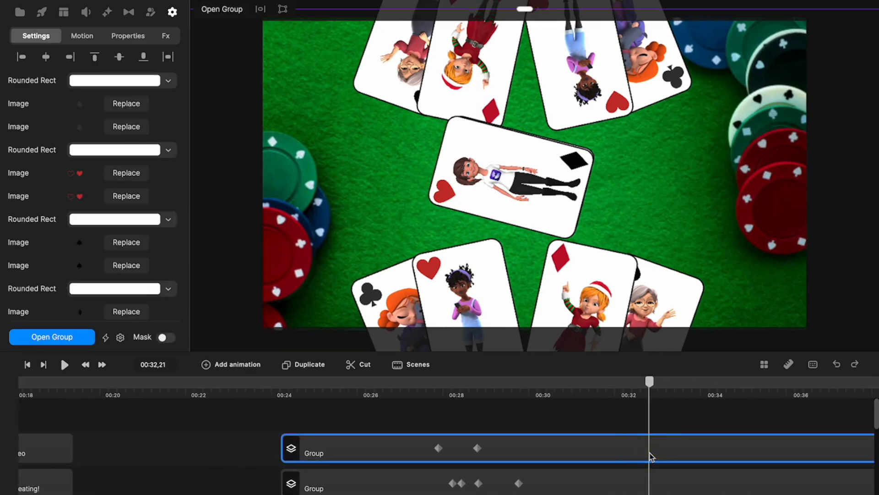
{"action": "left_click", "coordinate": [647, 476]}
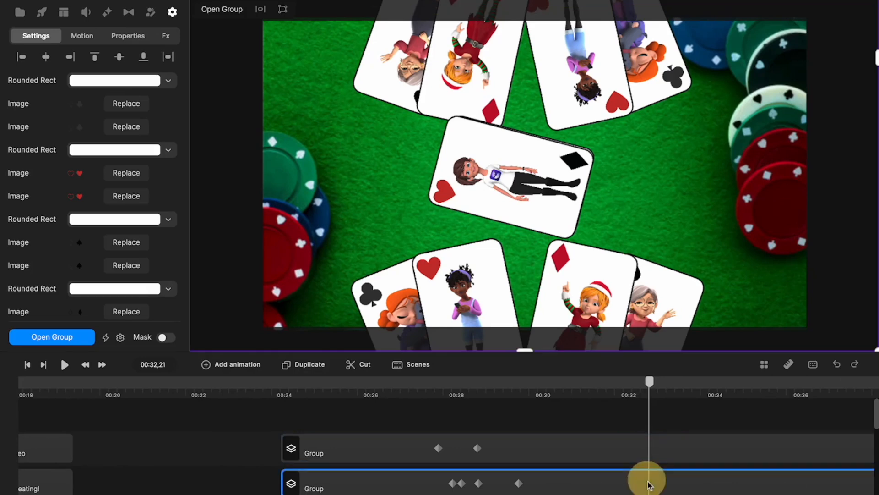
{"action": "left_click", "coordinate": [645, 384]}
{"action": "left_click_drag", "start_coordinate": [645, 384], "coordinate": [639, 410]}
{"action": "left_click", "coordinate": [638, 481]}
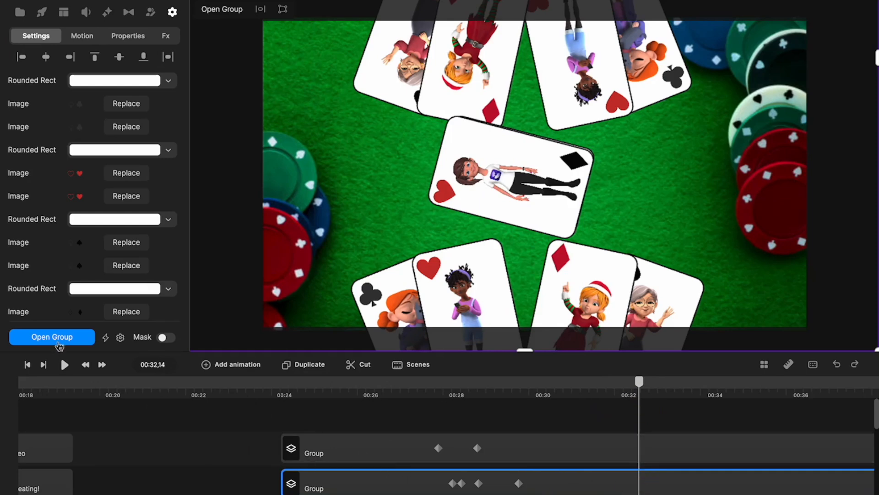
{"action": "left_click", "coordinate": [58, 343]}
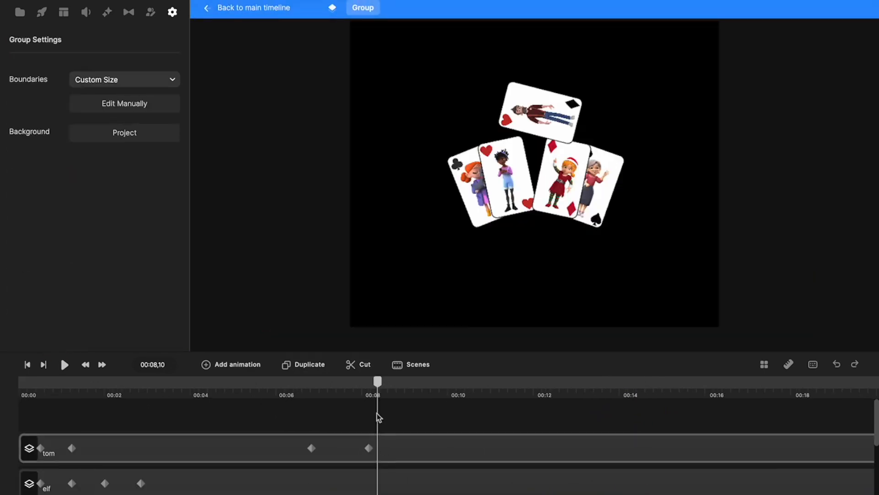
Add an Opacity animation with Linear easing to the tom card, starting at 00:08,23 in the group
{"action": "left_click_drag", "start_coordinate": [378, 389], "coordinate": [396, 384]}
{"action": "left_click", "coordinate": [397, 449]}
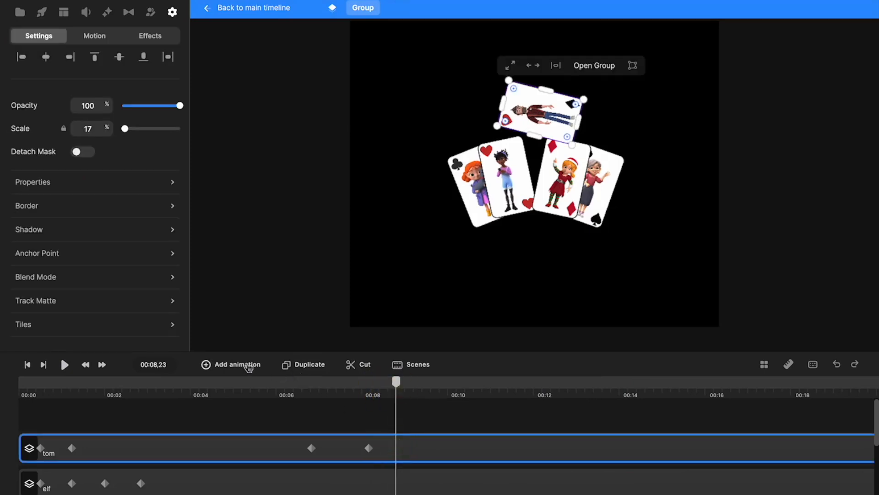
{"action": "left_click", "coordinate": [244, 365]}
{"action": "left_click", "coordinate": [273, 215]}
{"action": "left_click", "coordinate": [354, 168]}
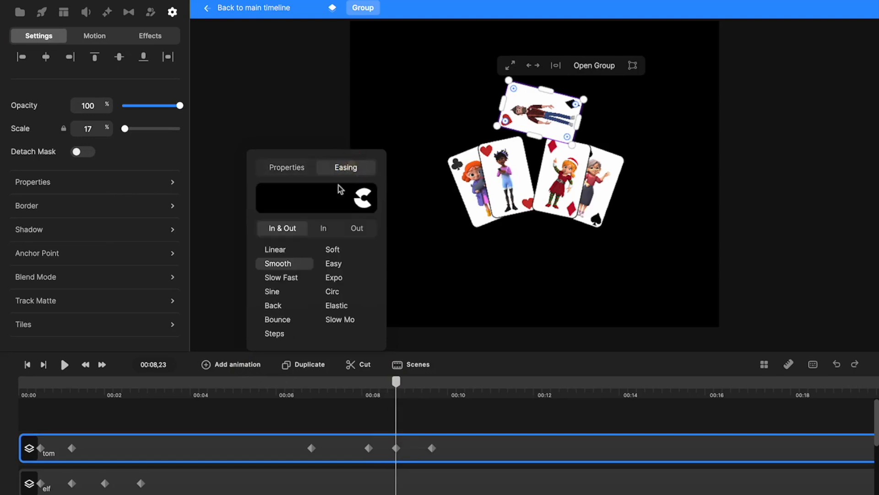
{"action": "left_click", "coordinate": [281, 253]}
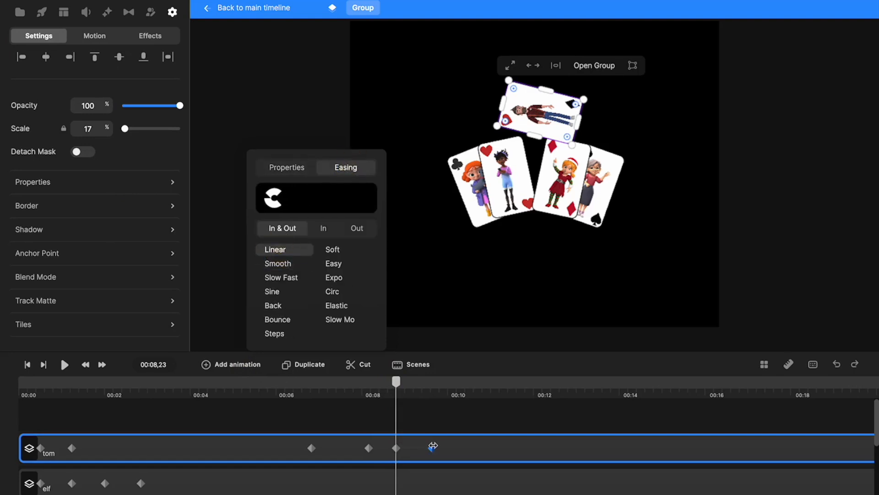
Shorten the tom card's fade to end at 00:09,01, set its opacity there to 0%, and return to the main timeline
{"action": "left_click_drag", "start_coordinate": [432, 447], "coordinate": [407, 447]}
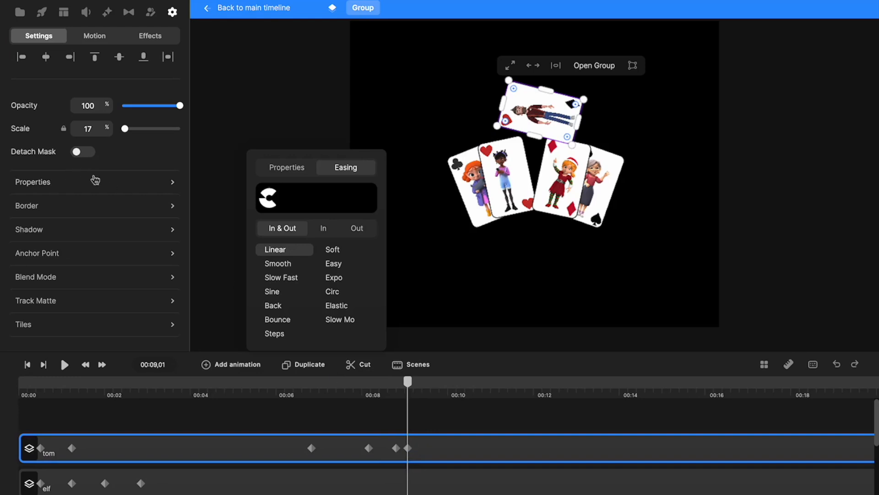
{"action": "left_click_drag", "start_coordinate": [179, 106], "coordinate": [121, 106]}
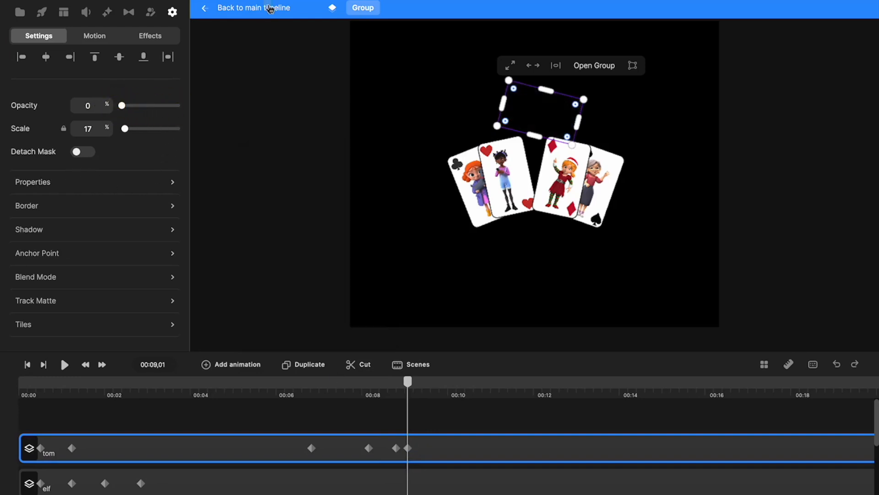
{"action": "left_click", "coordinate": [270, 8]}
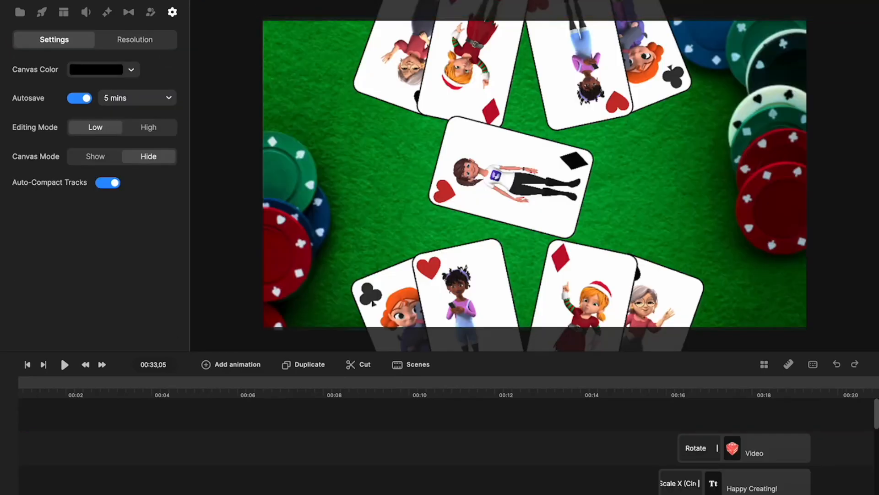
With the playhead at 00:32,27, open the upright card group and select the lenka card
{"action": "scroll", "coordinate": [518, 445], "scroll_direction": "right", "scroll_amount": 10}
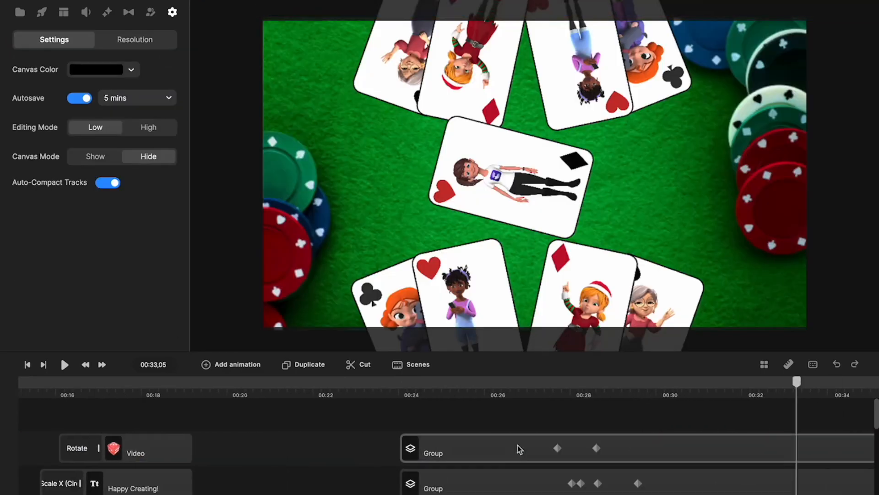
{"action": "mouse_move", "coordinate": [491, 382]}
{"action": "left_mouse_down"}
{"action": "mouse_move", "coordinate": [464, 387]}
{"action": "mouse_move", "coordinate": [496, 389]}
{"action": "mouse_move", "coordinate": [480, 390]}
{"action": "left_mouse_up"}
{"action": "left_click", "coordinate": [481, 452]}
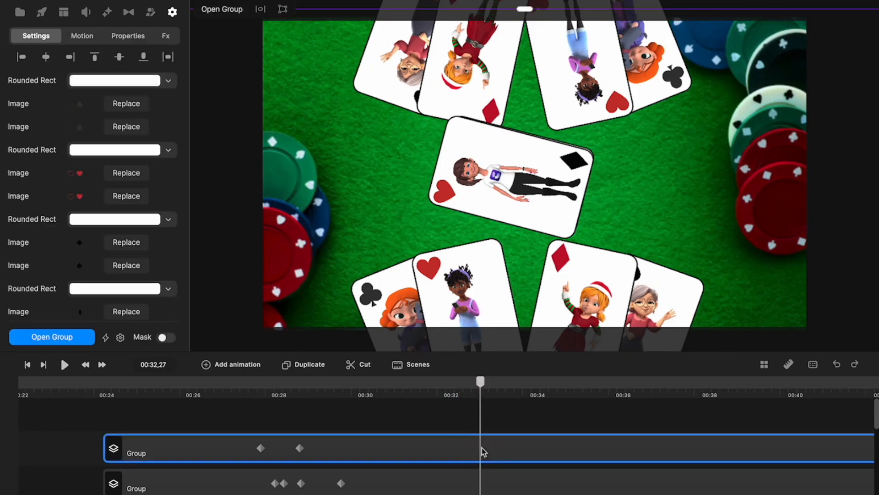
{"action": "left_click", "coordinate": [78, 337]}
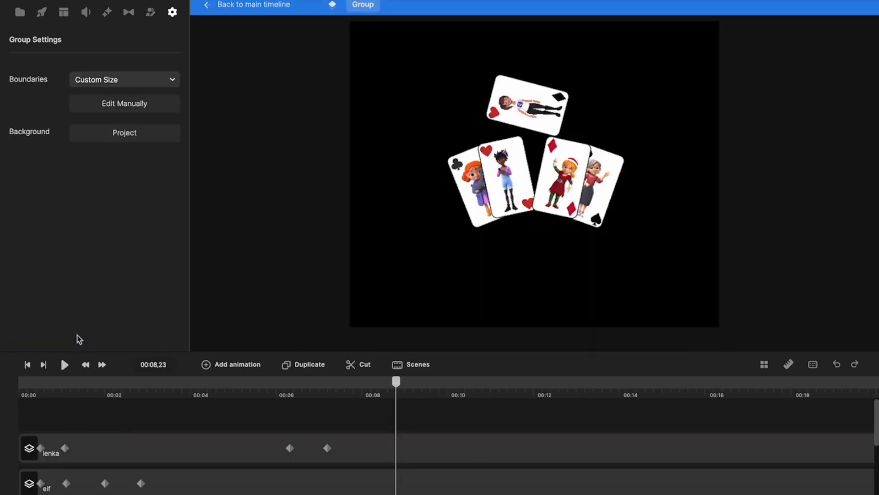
{"action": "left_click", "coordinate": [533, 110]}
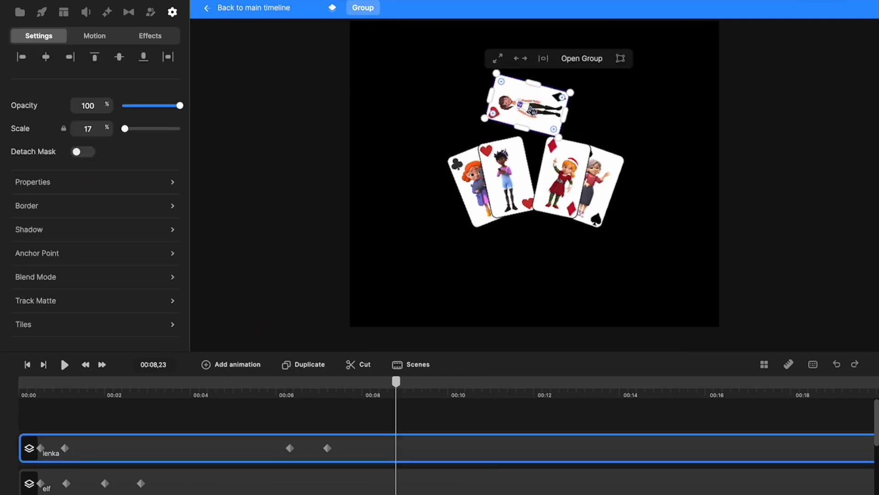
Add a Linear animation of Position, Rotation and Scale to the lenka card, starting at 00:08,23
{"action": "left_click", "coordinate": [224, 367]}
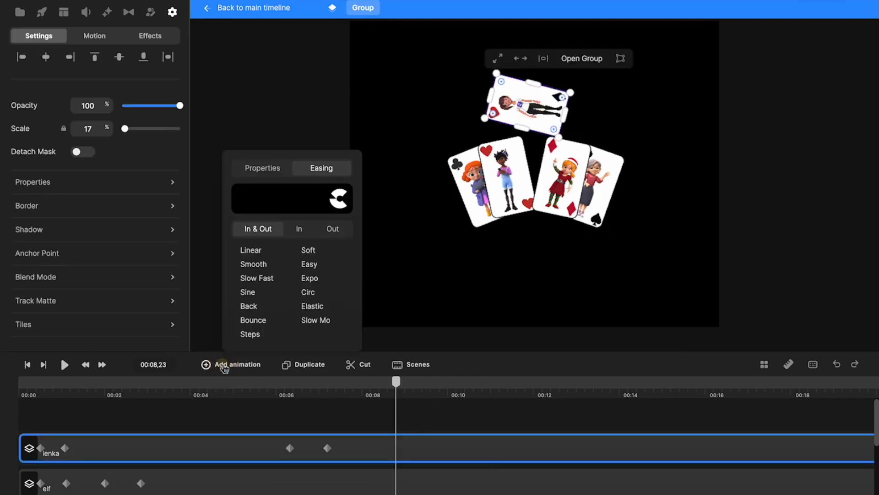
{"action": "left_click", "coordinate": [252, 251]}
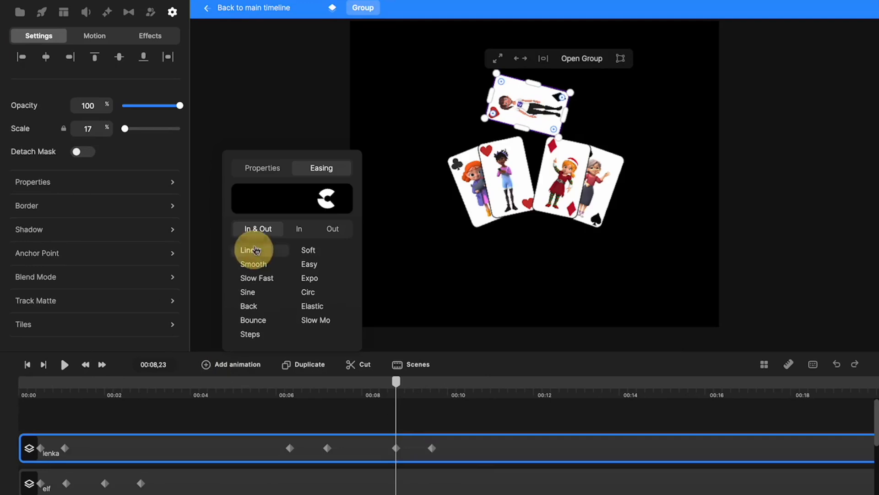
{"action": "left_click", "coordinate": [261, 166]}
{"action": "left_click", "coordinate": [252, 188]}
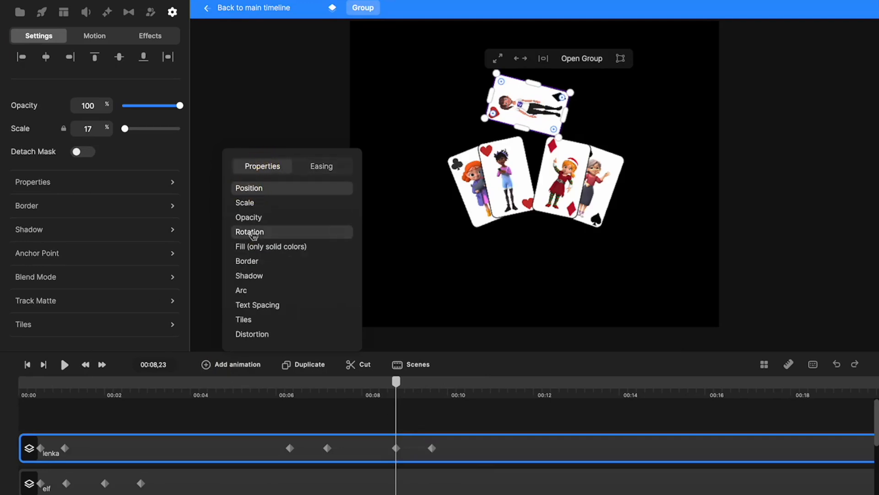
{"action": "left_click", "coordinate": [253, 233]}
{"action": "left_click", "coordinate": [246, 203]}
{"action": "left_click_drag", "start_coordinate": [568, 142], "coordinate": [496, 166]}
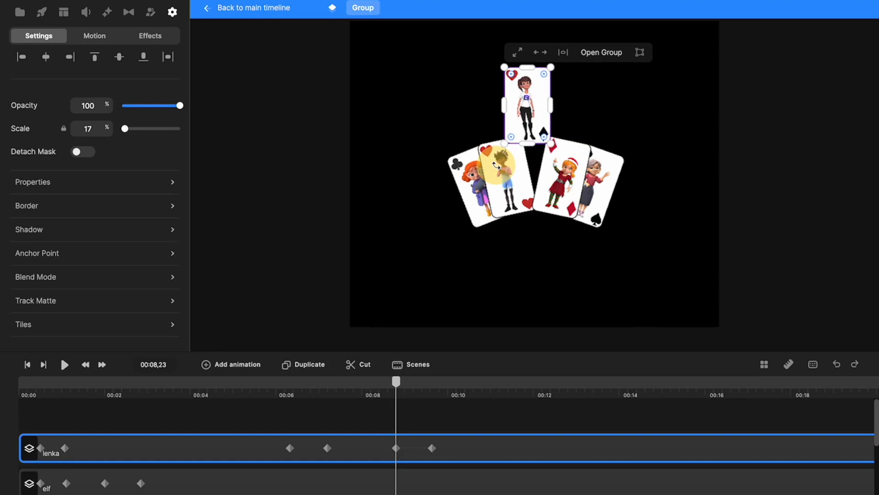
{"action": "left_click_drag", "start_coordinate": [553, 145], "coordinate": [544, 128]}
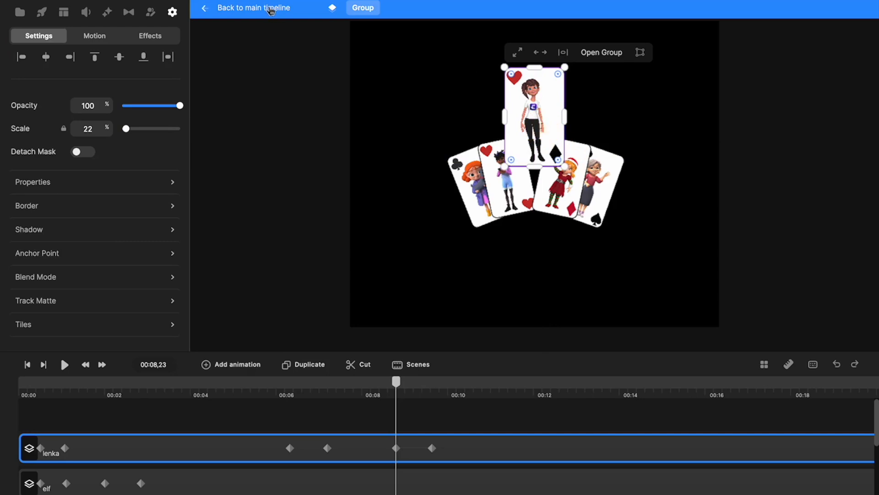
{"action": "key", "text": "ctrl+z"}
{"action": "key", "text": "ctrl+z"}
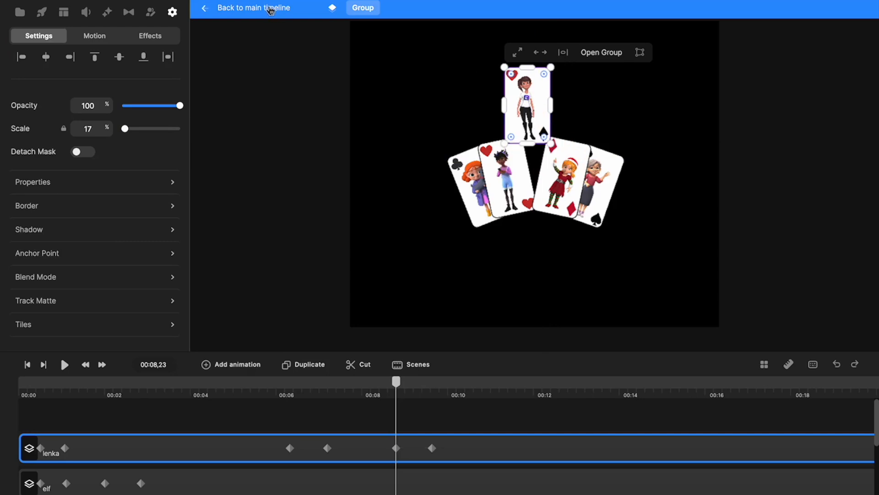
Try to turn the lenka card upright and enlarge it at its 00:09,18 keyframe
{"action": "left_click", "coordinate": [433, 448]}
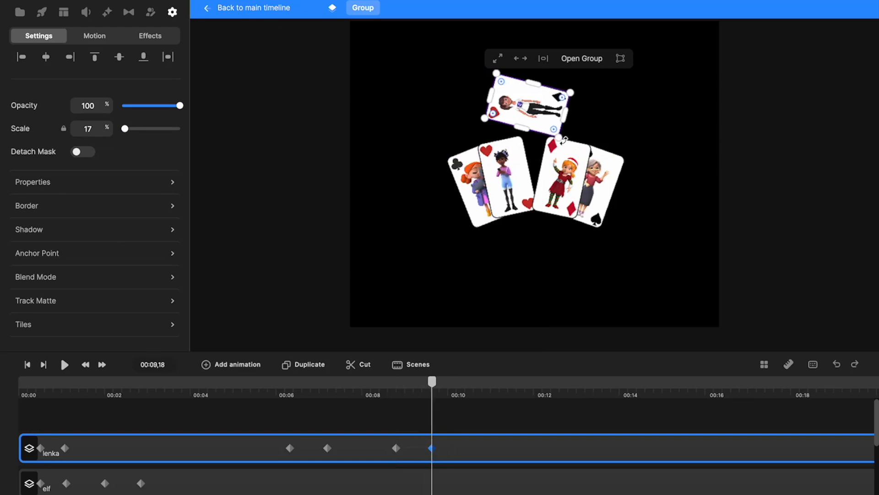
{"action": "left_click_drag", "start_coordinate": [568, 144], "coordinate": [564, 163]}
{"action": "left_click_drag", "start_coordinate": [543, 131], "coordinate": [539, 121]}
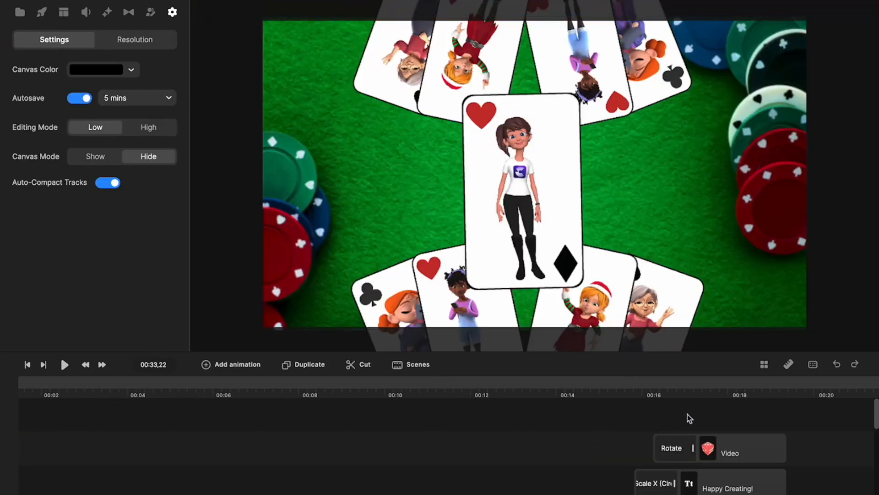
Preview the upright fan at 00:27,29, revert the lenka card's last rotation and enlargement, and return to the main timeline
{"action": "scroll", "coordinate": [683, 445], "scroll_direction": "right", "scroll_amount": 10}
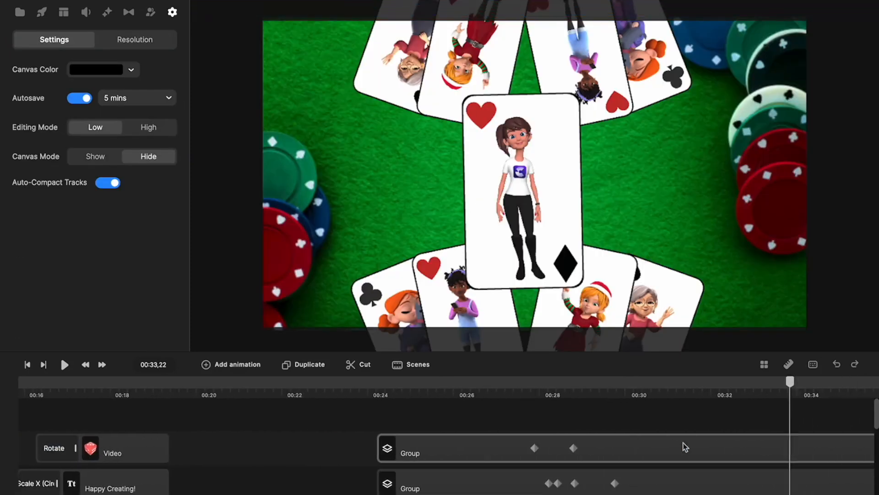
{"action": "left_click_drag", "start_coordinate": [530, 381], "coordinate": [283, 412]}
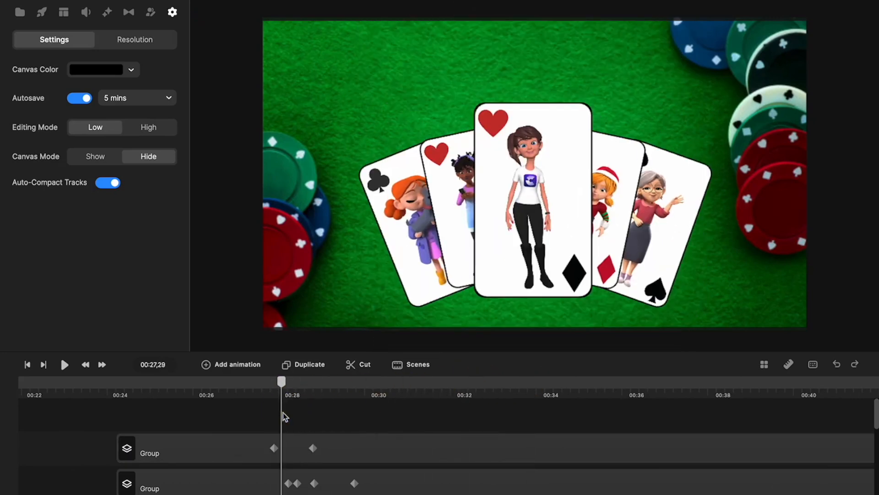
{"action": "double_click", "coordinate": [243, 422]}
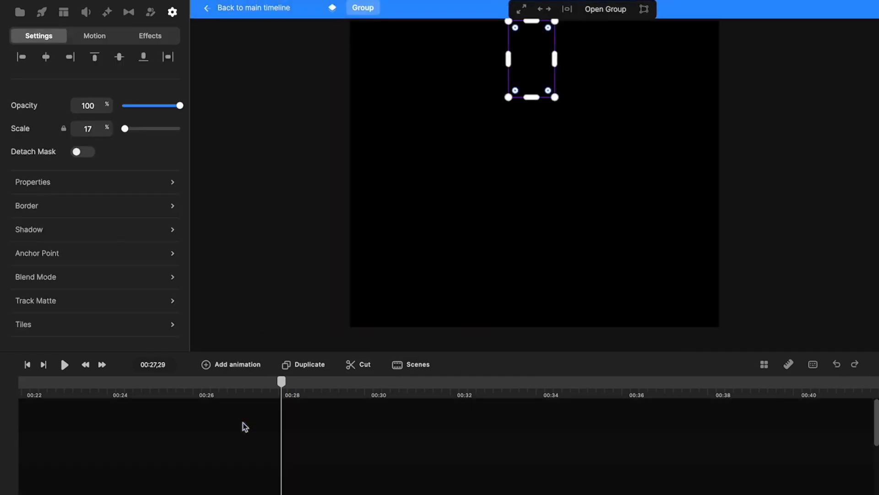
{"action": "left_click", "coordinate": [284, 7]}
{"action": "scroll", "coordinate": [447, 441], "scroll_direction": "right", "scroll_amount": 10}
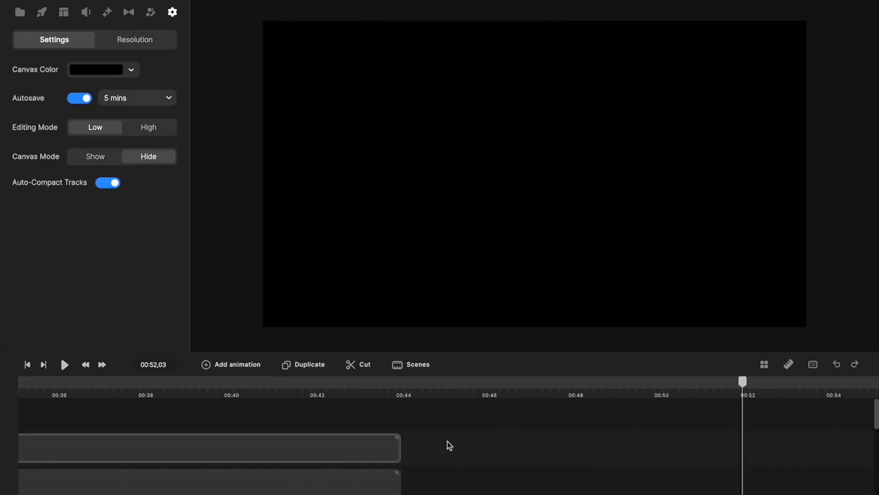
{"action": "scroll", "coordinate": [428, 431], "scroll_direction": "left", "scroll_amount": 10}
With the playhead at 00:33,00, reopen the upright card group and select the lenka card's 00:09,18 keyframe
{"action": "left_click_drag", "start_coordinate": [353, 390], "coordinate": [610, 418]}
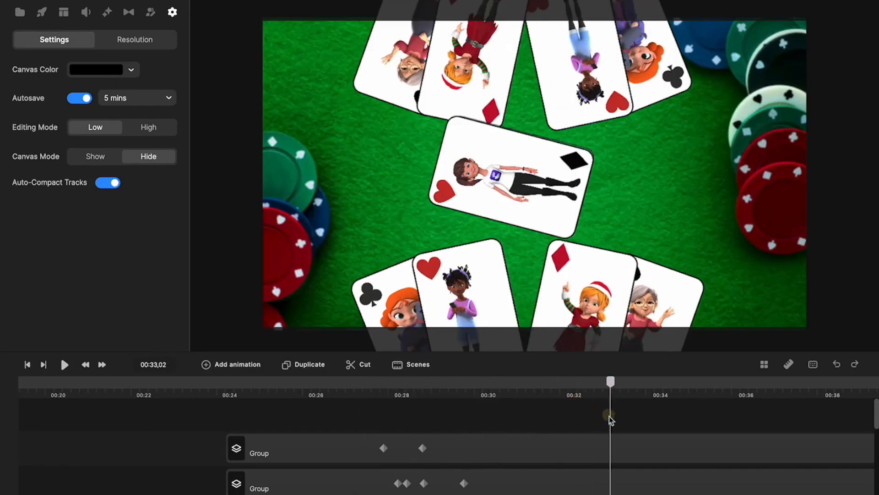
{"action": "left_click_drag", "start_coordinate": [610, 387], "coordinate": [607, 415]}
{"action": "left_click", "coordinate": [607, 456]}
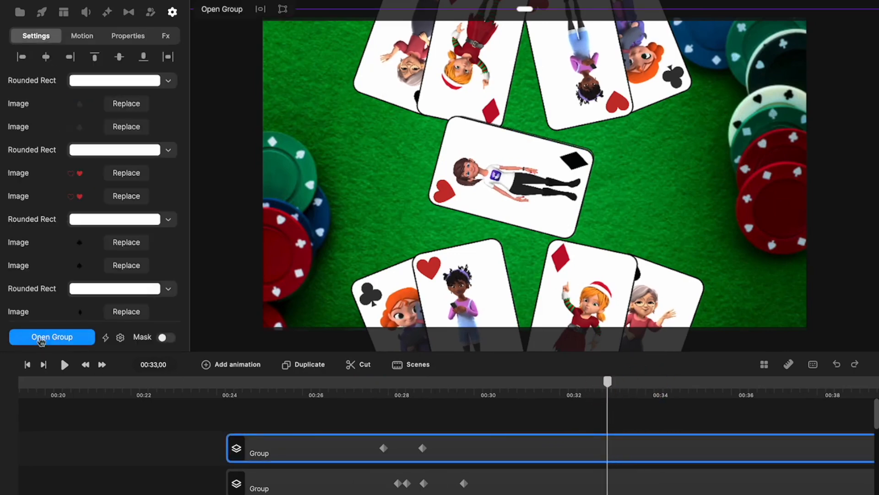
{"action": "left_click", "coordinate": [49, 339]}
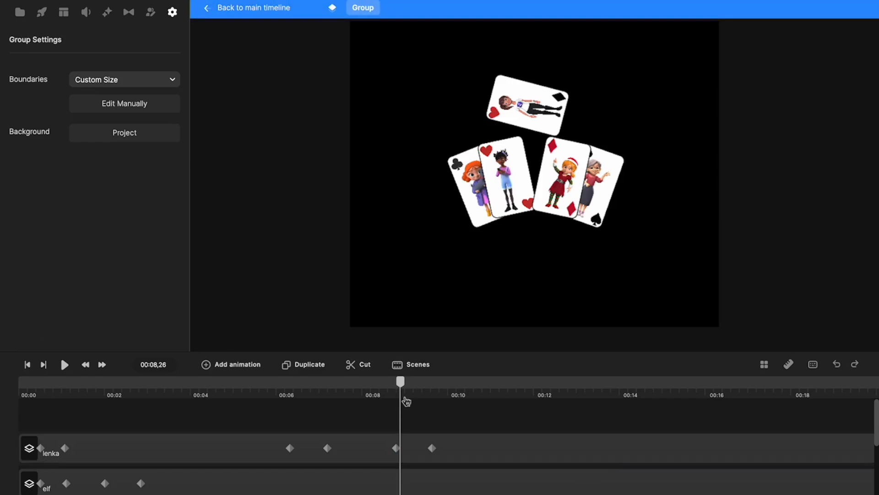
{"action": "left_click_drag", "start_coordinate": [401, 387], "coordinate": [432, 385]}
{"action": "left_click", "coordinate": [443, 455]}
{"action": "left_click", "coordinate": [433, 449]}
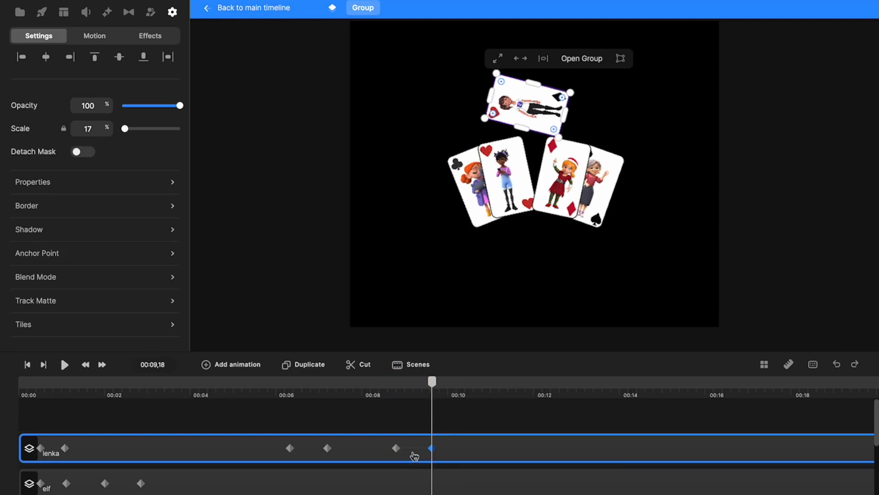
Animate the lenka card's Position, Scale and Rotation linearly to stand upright at 21% scale at 00:09,18, and return to the main timeline
{"action": "left_click", "coordinate": [414, 455]}
{"action": "left_click", "coordinate": [448, 278]}
{"action": "left_click", "coordinate": [436, 290]}
{"action": "left_click", "coordinate": [447, 322]}
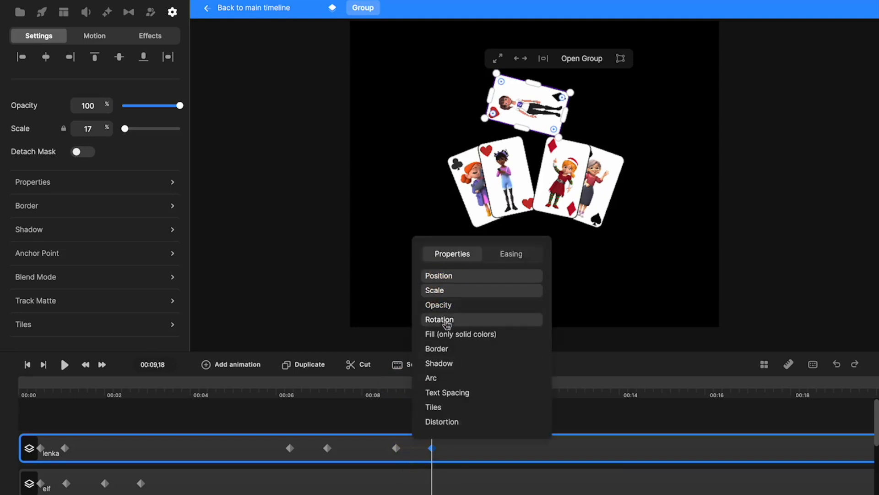
{"action": "left_click", "coordinate": [510, 253]}
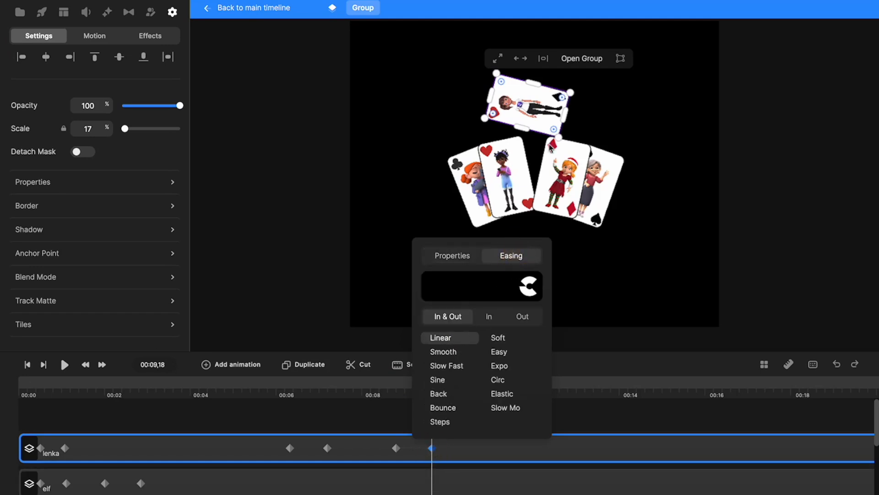
{"action": "left_click_drag", "start_coordinate": [567, 140], "coordinate": [570, 164]}
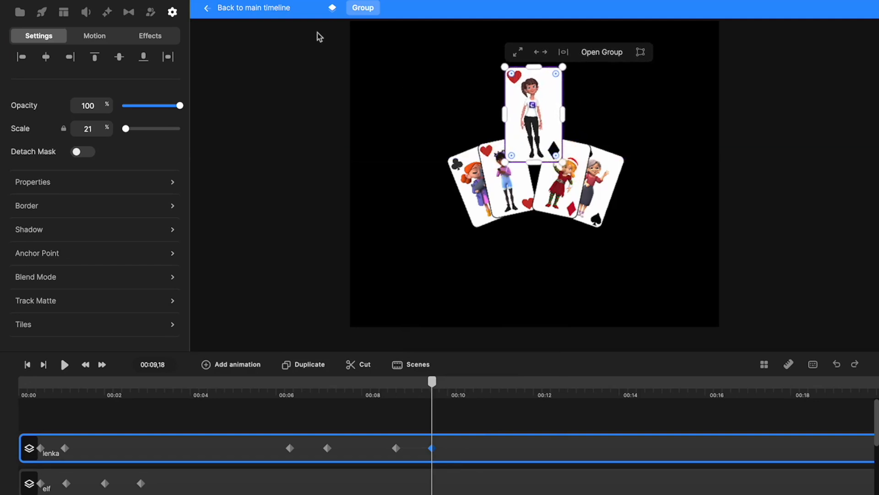
{"action": "left_click", "coordinate": [284, 8]}
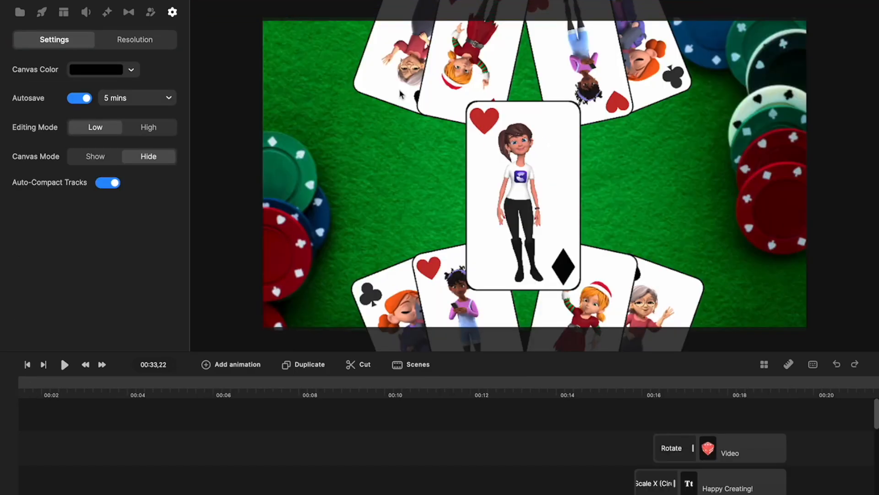
Add a linear Position animation to the upside-down card group at 00:33,04, sliding it up off the table by 00:33,29
{"action": "scroll", "coordinate": [699, 410], "scroll_direction": "right", "scroll_amount": 10}
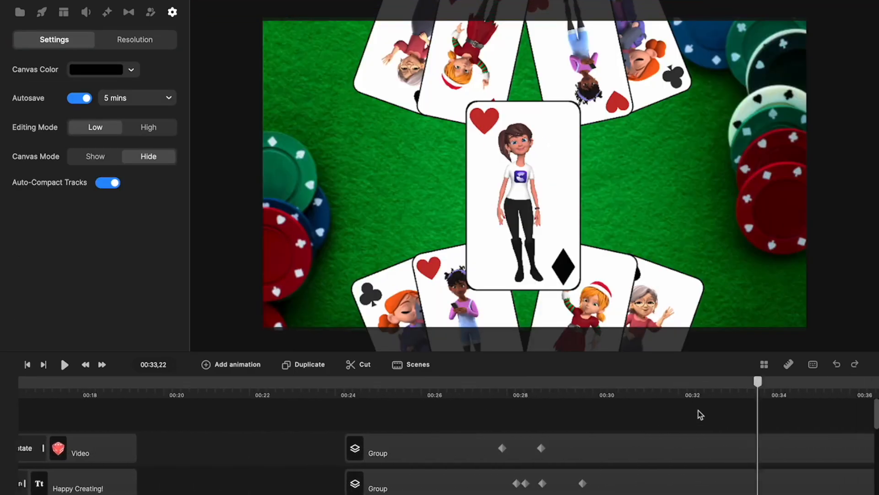
{"action": "left_click_drag", "start_coordinate": [655, 380], "coordinate": [672, 413]}
{"action": "scroll", "coordinate": [603, 470], "scroll_direction": "right", "scroll_amount": 3}
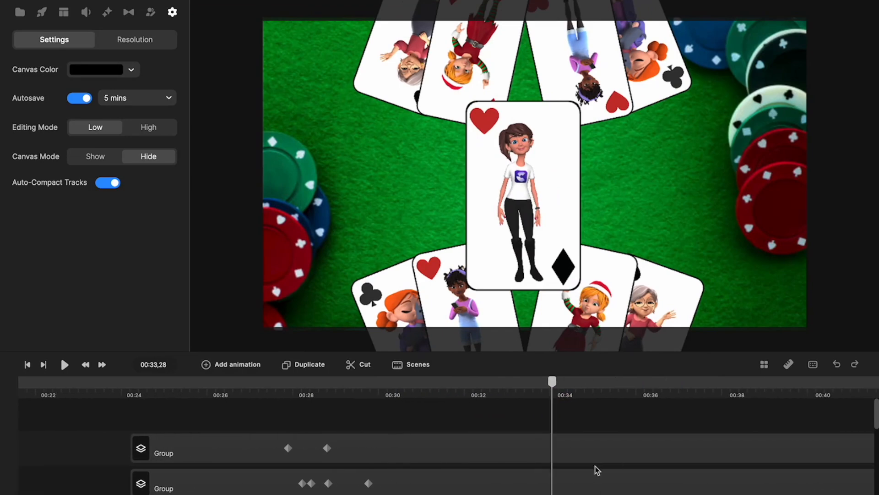
{"action": "mouse_move", "coordinate": [531, 390]}
{"action": "left_mouse_down"}
{"action": "mouse_move", "coordinate": [420, 404]}
{"action": "mouse_move", "coordinate": [487, 410]}
{"action": "mouse_move", "coordinate": [489, 385]}
{"action": "mouse_move", "coordinate": [519, 392]}
{"action": "left_mouse_up"}
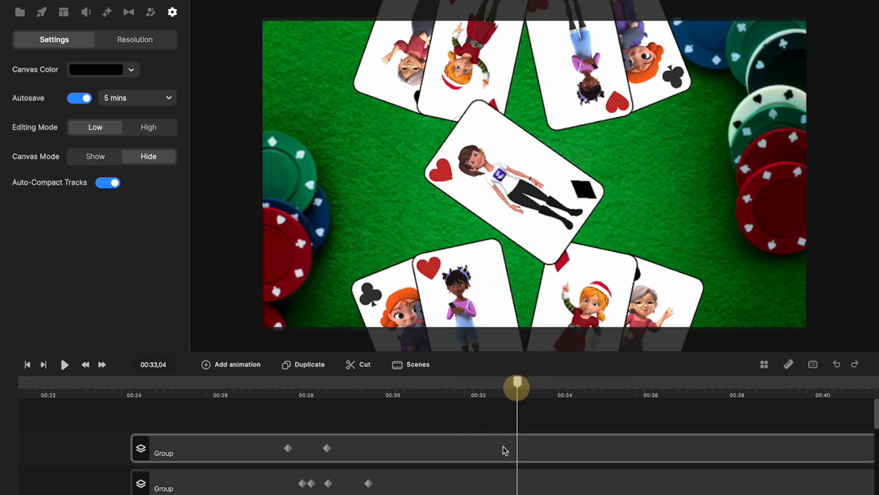
{"action": "left_click", "coordinate": [519, 484]}
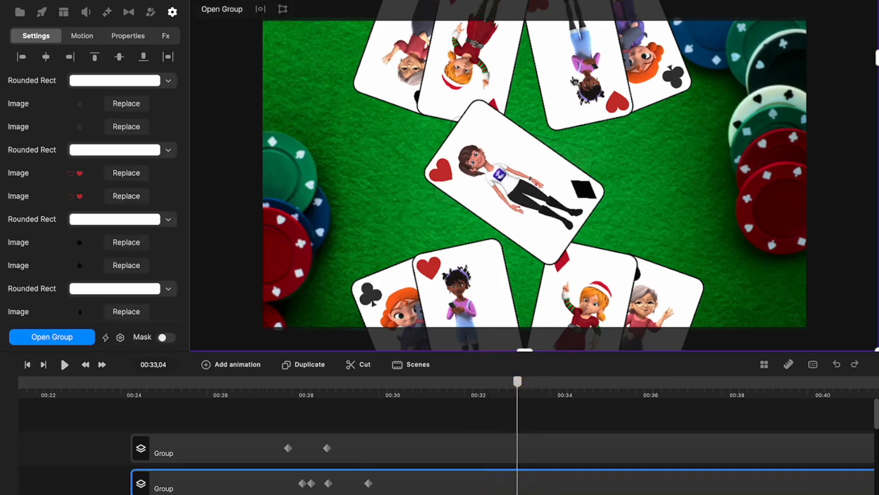
{"action": "left_click", "coordinate": [248, 365]}
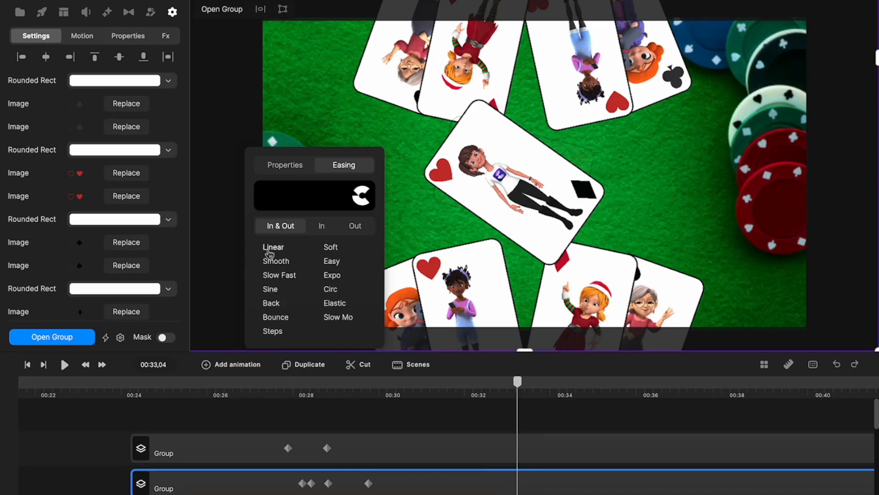
{"action": "left_click", "coordinate": [270, 249]}
{"action": "left_click", "coordinate": [282, 163]}
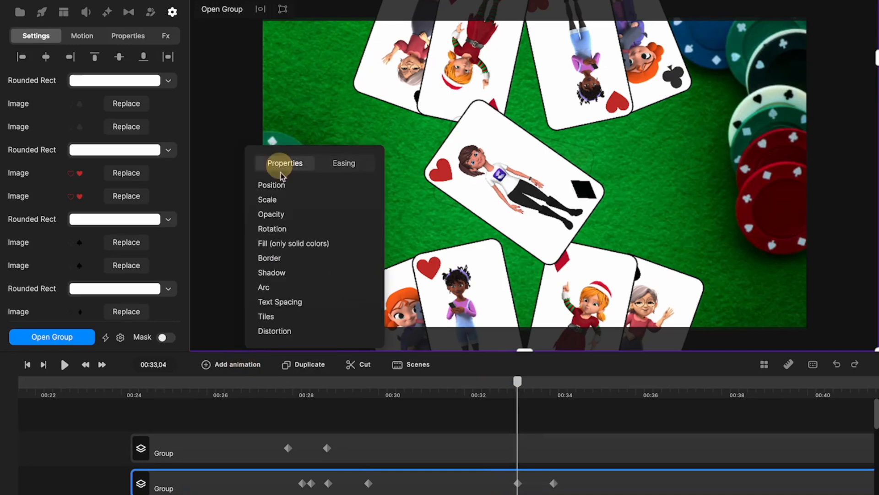
{"action": "left_click", "coordinate": [269, 185]}
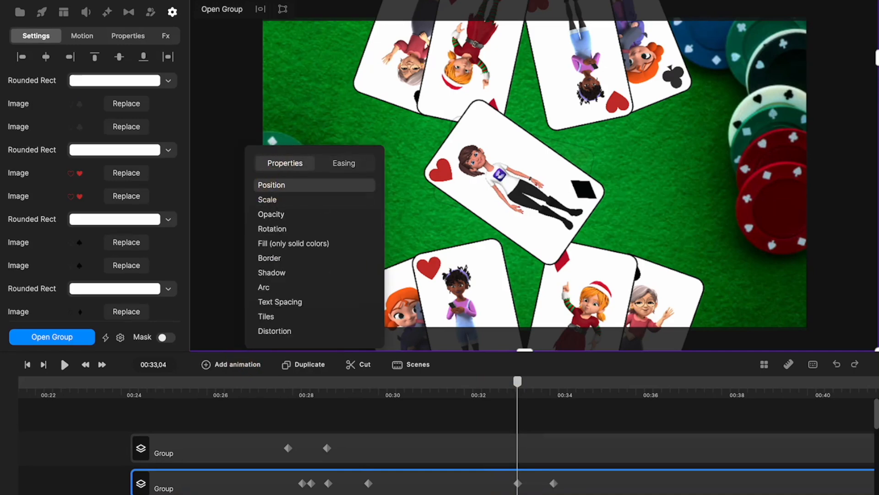
{"action": "left_click", "coordinate": [553, 484]}
{"action": "left_click_drag", "start_coordinate": [567, 54], "coordinate": [563, 0]}
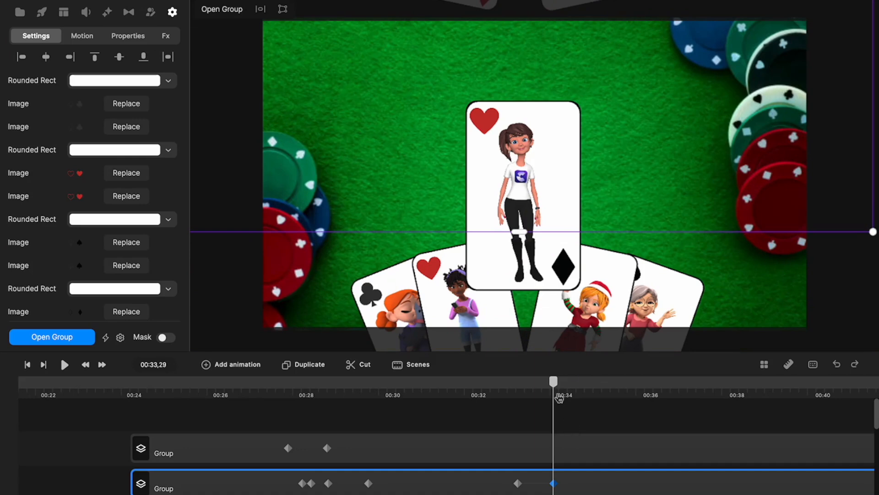
With the playhead at 00:34,12, open the upright card group and group its elf, grandma, hipster girl and esther cards together
{"action": "left_click_drag", "start_coordinate": [556, 383], "coordinate": [572, 411]}
{"action": "left_click", "coordinate": [573, 456]}
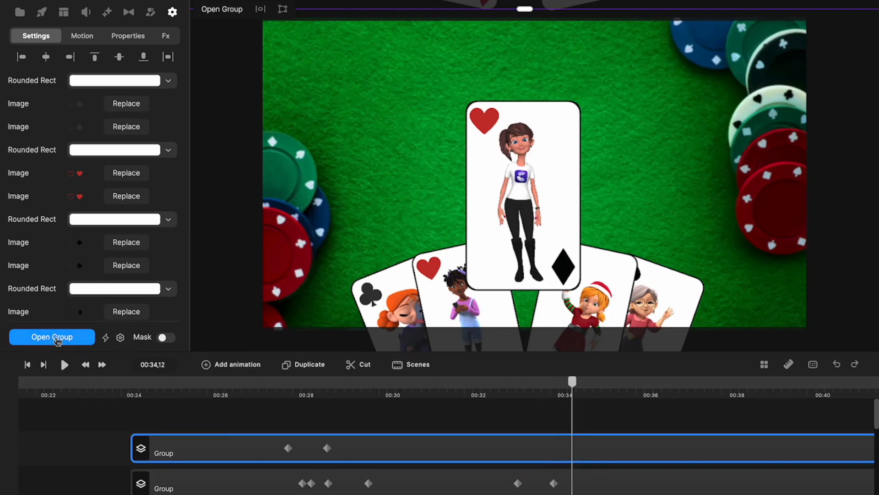
{"action": "left_click", "coordinate": [55, 337]}
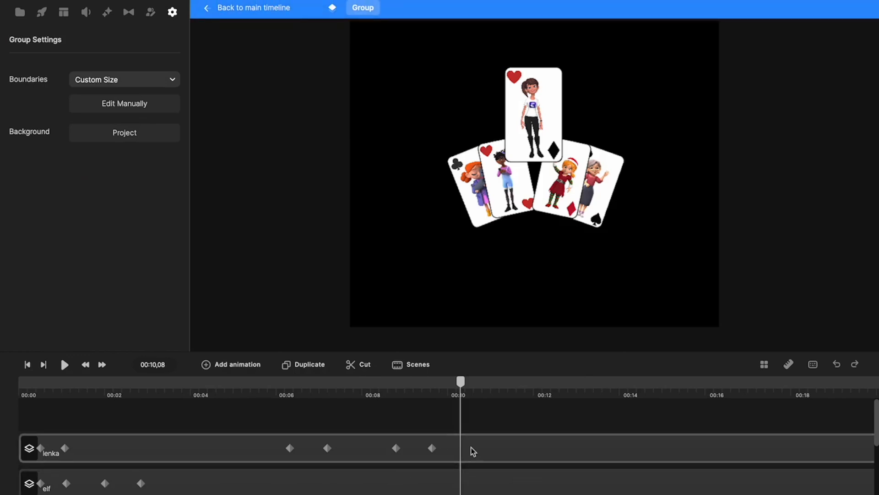
{"action": "scroll", "coordinate": [429, 486], "scroll_direction": "down", "scroll_amount": 1}
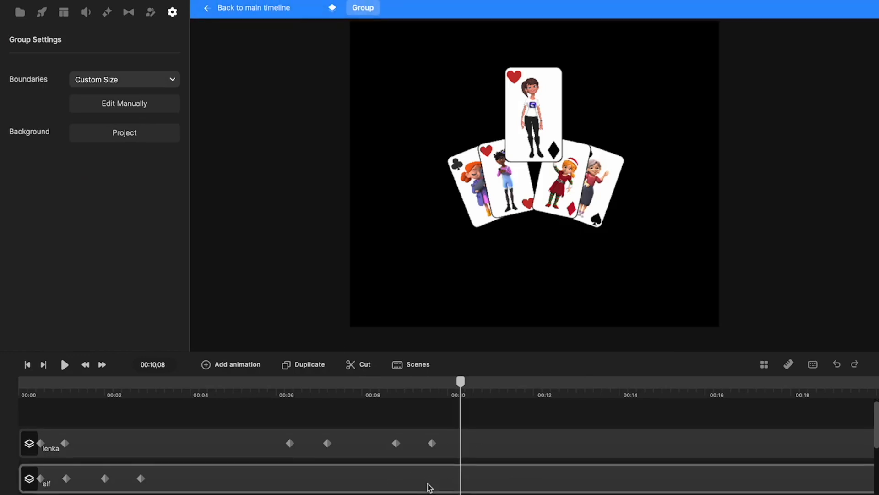
{"action": "left_click", "coordinate": [462, 472]}
{"action": "scroll", "coordinate": [463, 477], "scroll_direction": "down", "scroll_amount": 3}
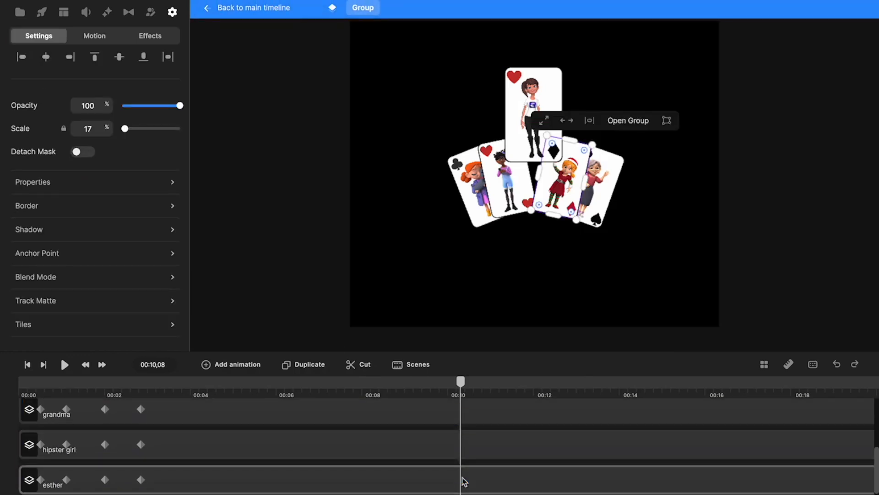
{"action": "left_click", "coordinate": [504, 332]}
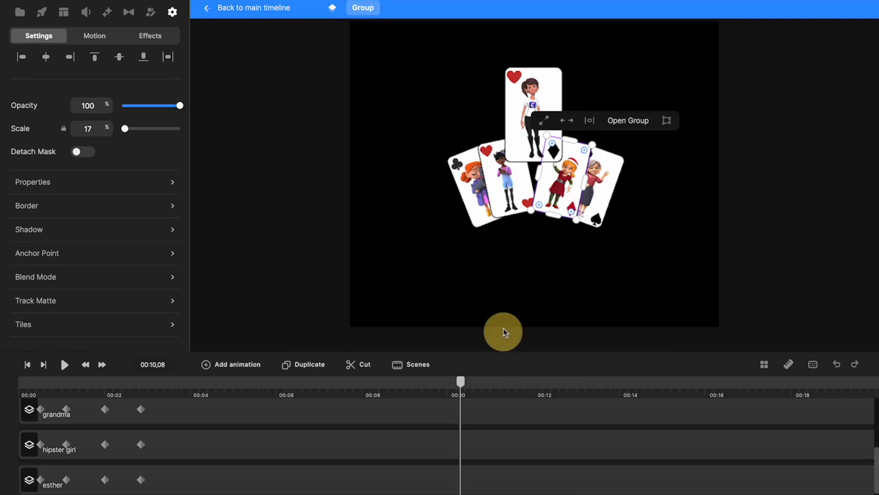
{"action": "left_click_drag", "start_coordinate": [504, 331], "coordinate": [501, 257]}
{"action": "left_click_drag", "start_coordinate": [511, 485], "coordinate": [496, 354]}
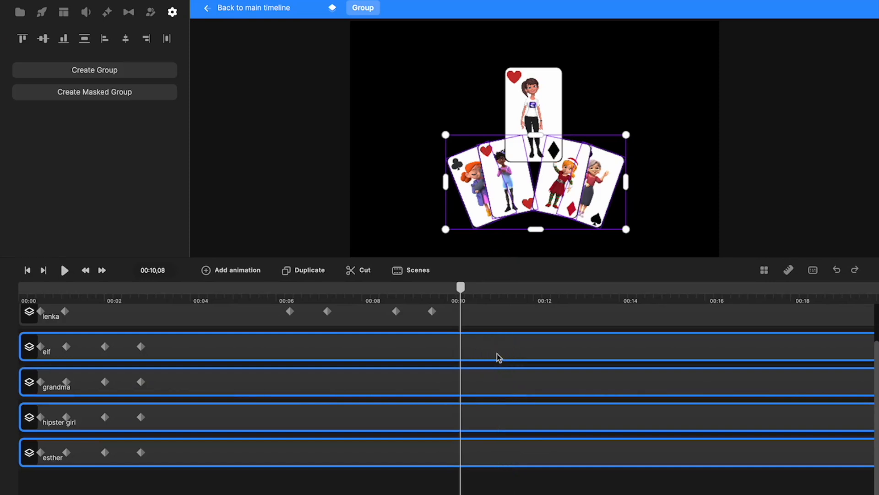
{"action": "key", "text": "ctrl+g"}
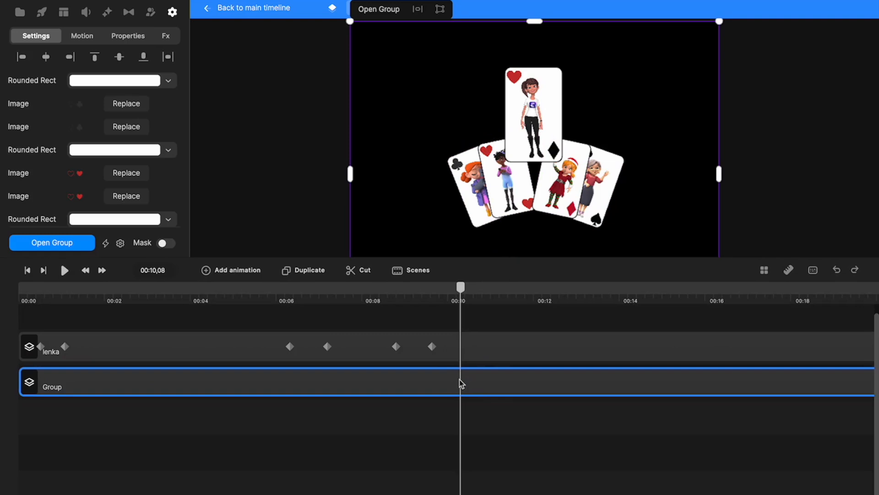
Add a linear Position animation to the new four-card group at 00:10,08, raising it behind the lenka card at 00:11,03
{"action": "left_click", "coordinate": [237, 270]}
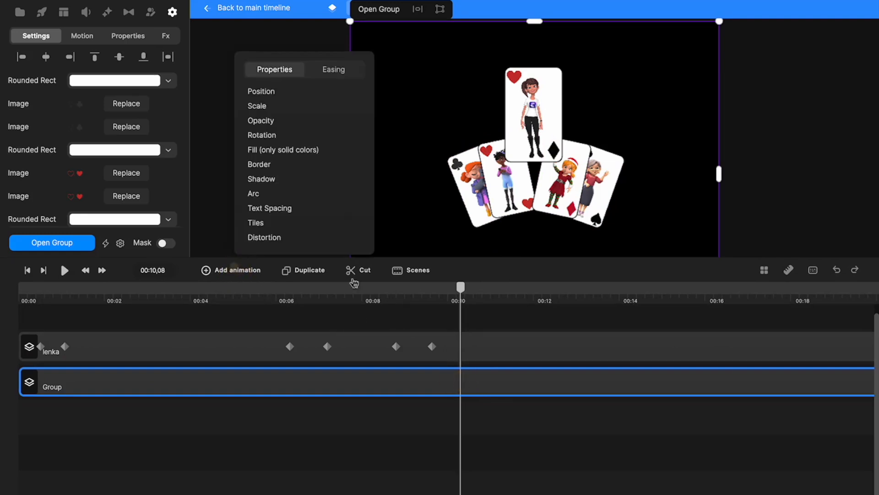
{"action": "left_click", "coordinate": [257, 91]}
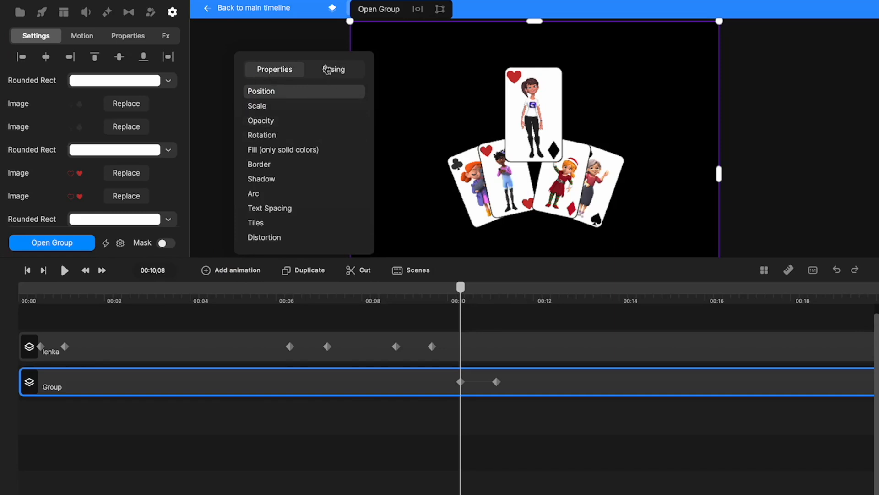
{"action": "left_click", "coordinate": [337, 70]}
{"action": "left_click", "coordinate": [270, 155]}
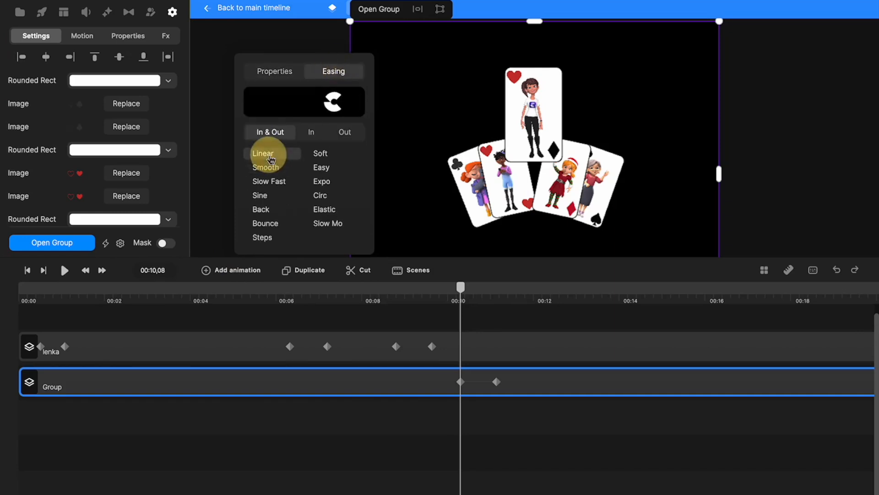
{"action": "left_click", "coordinate": [497, 381]}
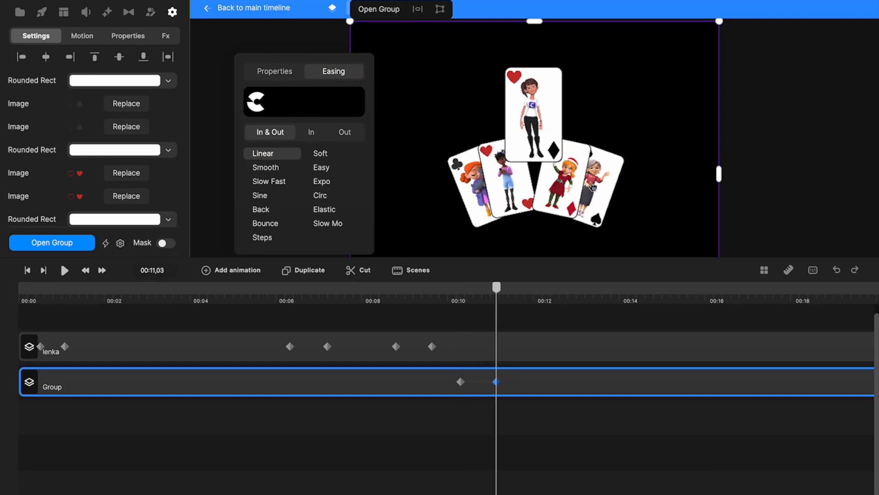
{"action": "left_click_drag", "start_coordinate": [566, 203], "coordinate": [563, 139]}
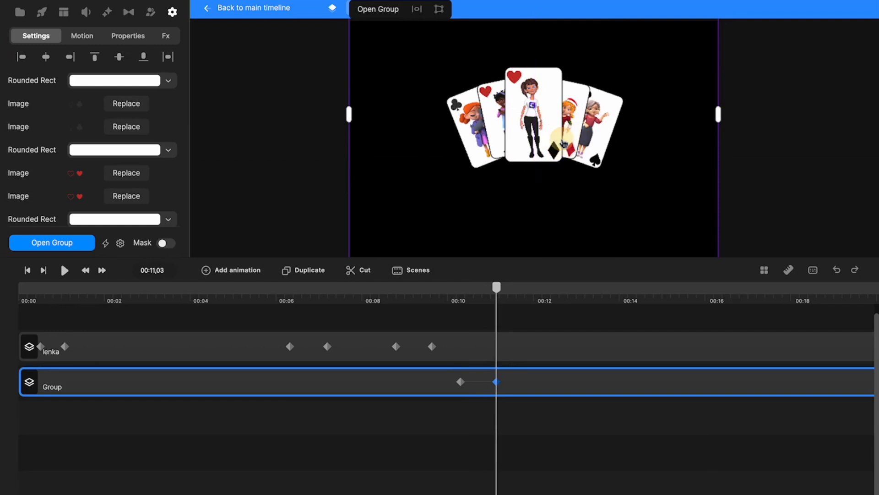
Add a linear Scale animation to the lenka card at 00:10,08, shrinking it to 18% and centring it in the fan at 00:11,03
{"action": "left_click_drag", "start_coordinate": [496, 288], "coordinate": [460, 297]}
{"action": "left_click", "coordinate": [462, 350]}
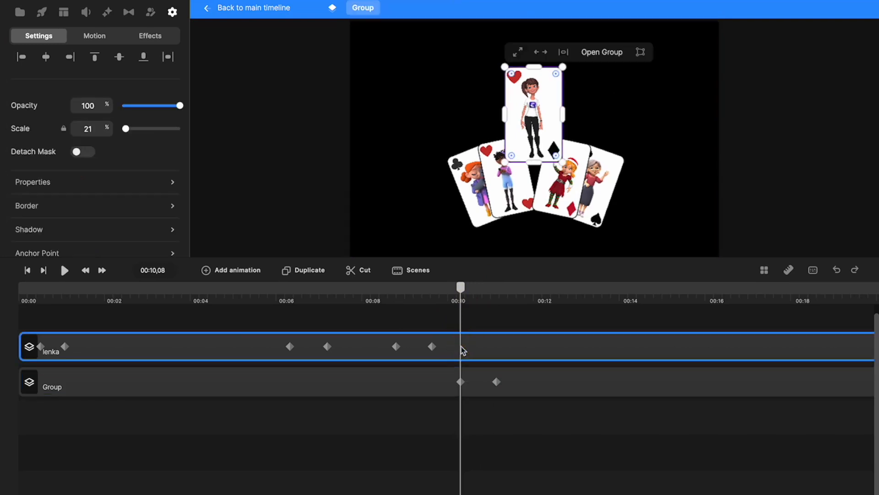
{"action": "left_click", "coordinate": [245, 274]}
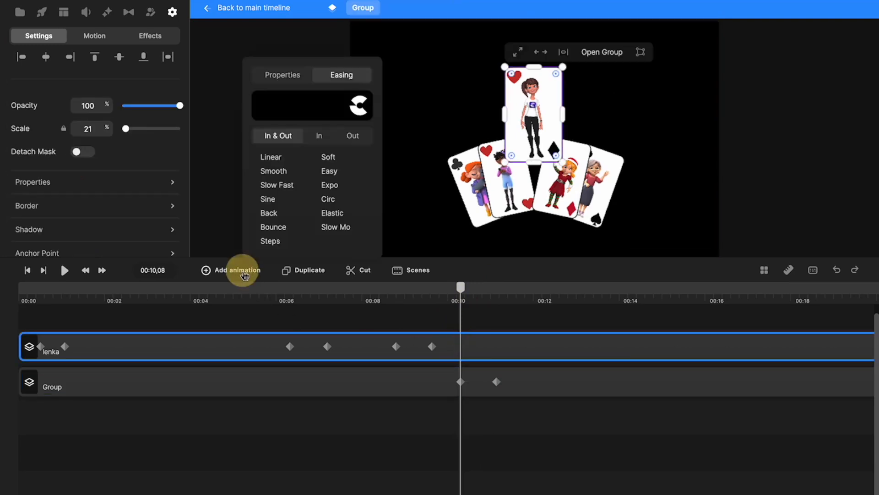
{"action": "left_click", "coordinate": [273, 159]}
{"action": "left_click", "coordinate": [271, 76]}
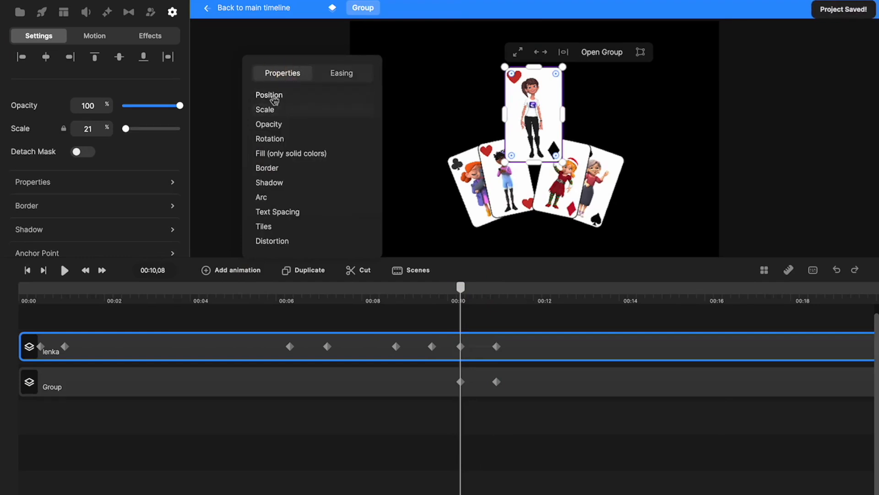
{"action": "left_click", "coordinate": [269, 111]}
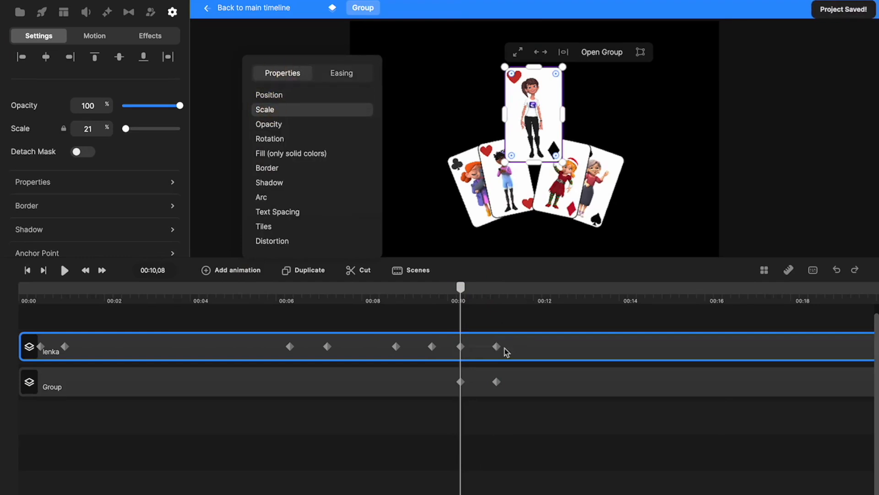
{"action": "left_click", "coordinate": [494, 346]}
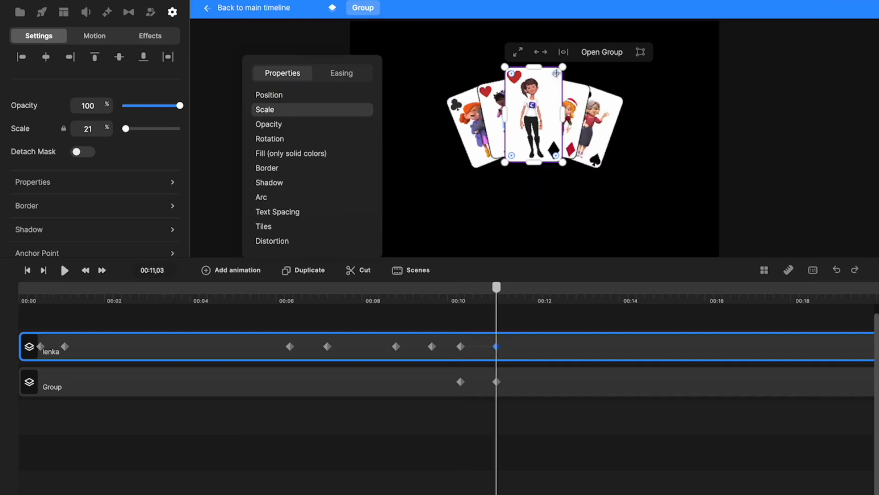
{"action": "left_click_drag", "start_coordinate": [563, 67], "coordinate": [555, 70]}
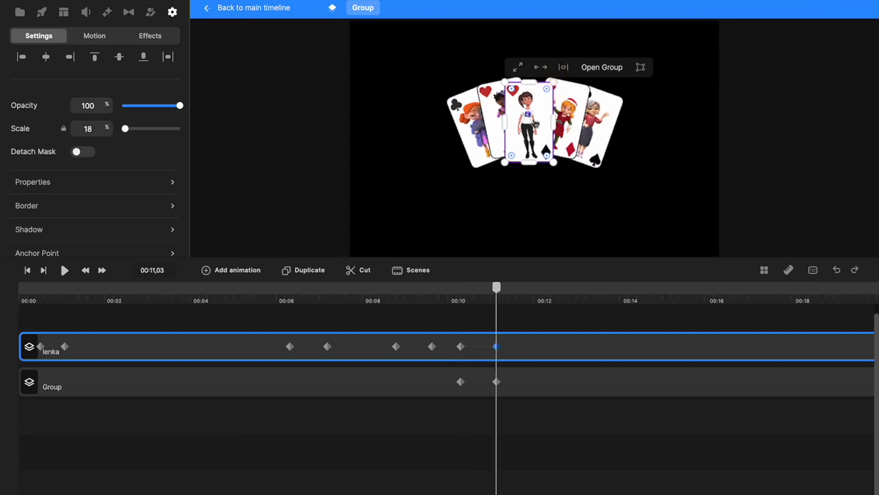
{"action": "left_click", "coordinate": [535, 107]}
{"action": "left_click_drag", "start_coordinate": [535, 108], "coordinate": [537, 112]}
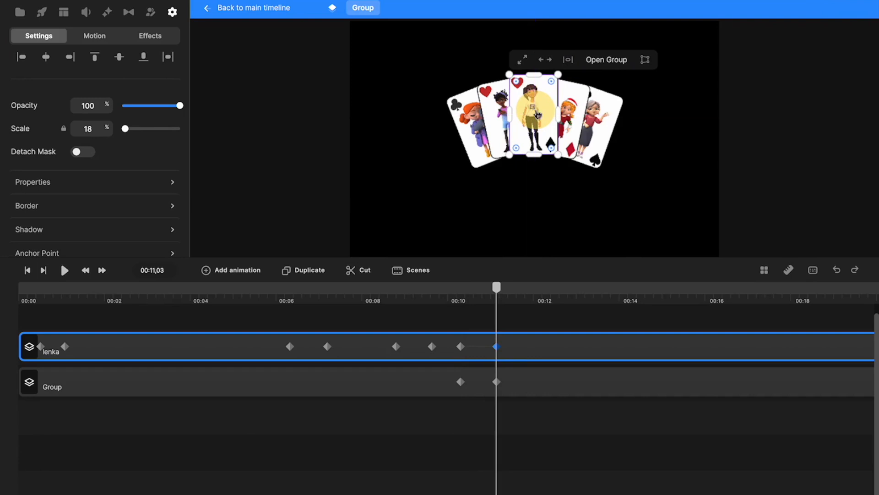
Return to the main timeline and preview the card animation from 00:23,23
{"action": "left_click_drag", "start_coordinate": [497, 288], "coordinate": [518, 319]}
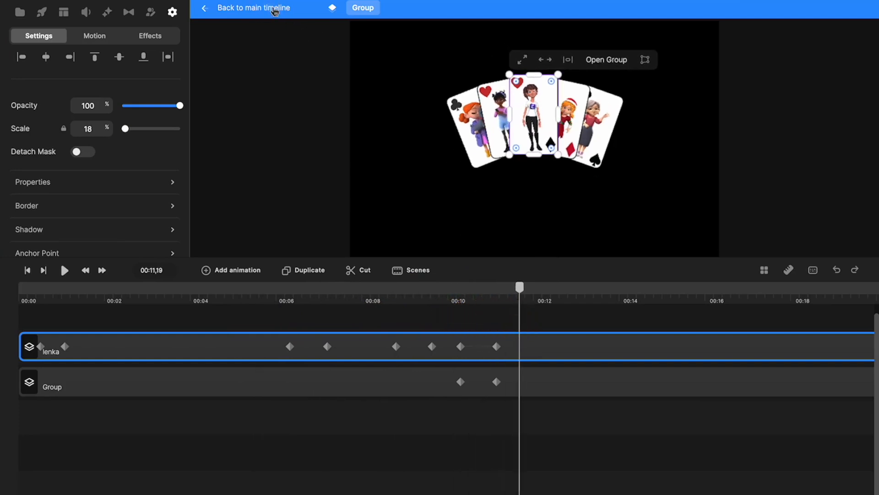
{"action": "left_click", "coordinate": [275, 9]}
{"action": "scroll", "coordinate": [499, 355], "scroll_direction": "right", "scroll_amount": 5}
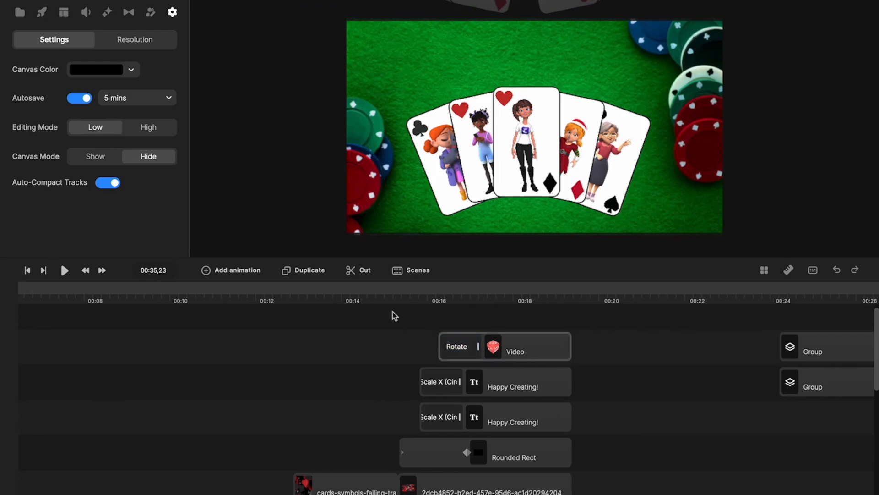
{"action": "scroll", "coordinate": [542, 329], "scroll_direction": "right", "scroll_amount": 2}
{"action": "scroll", "coordinate": [542, 329], "scroll_direction": "right", "scroll_amount": 5}
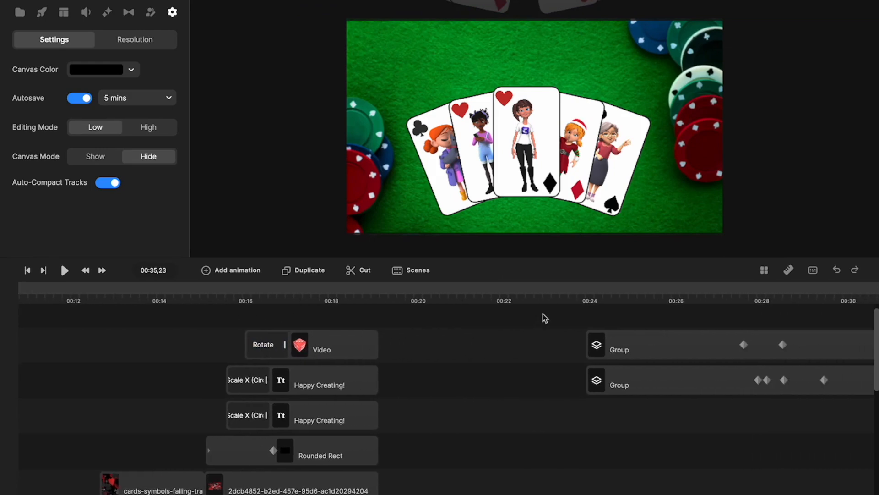
{"action": "left_click", "coordinate": [197, 292]}
{"action": "left_click_drag", "start_coordinate": [197, 289], "coordinate": [570, 288]}
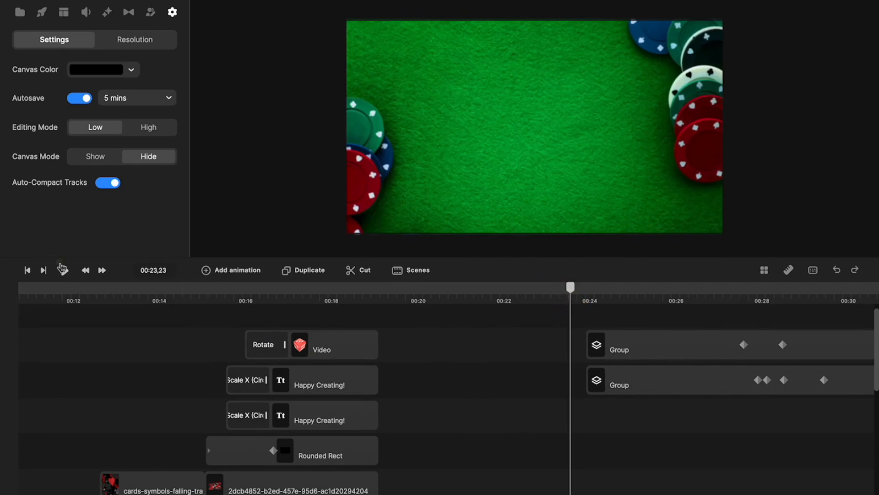
{"action": "left_click", "coordinate": [62, 269]}
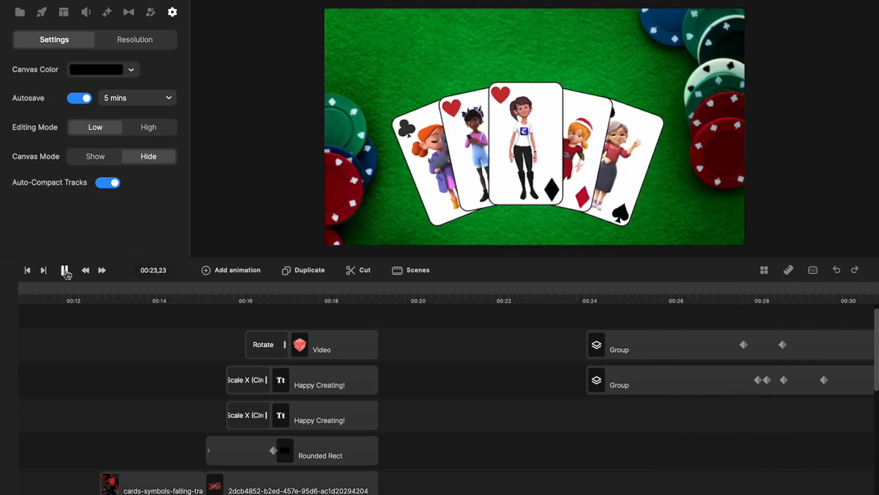
{"action": "left_click", "coordinate": [65, 270]}
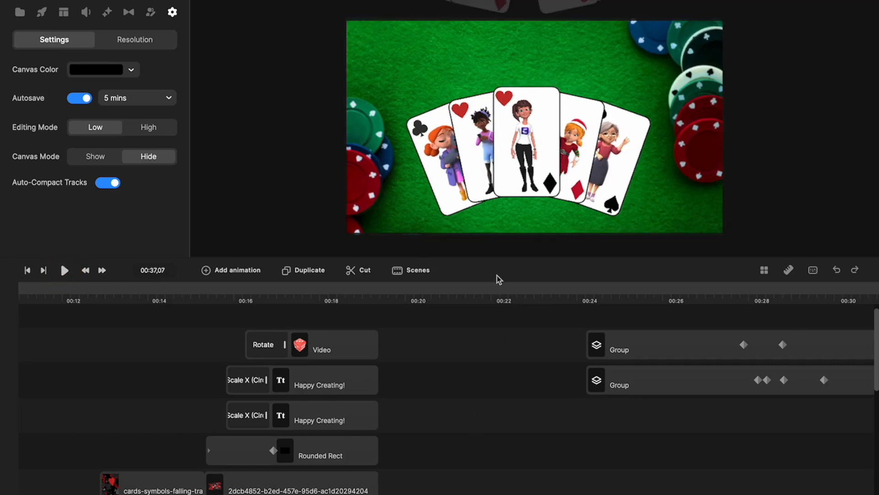
Enlarge the canvas area and open the opposing card group with the playhead at 00:31,12
{"action": "left_click_drag", "start_coordinate": [503, 257], "coordinate": [475, 339]}
{"action": "scroll", "coordinate": [499, 422], "scroll_direction": "right", "scroll_amount": 5}
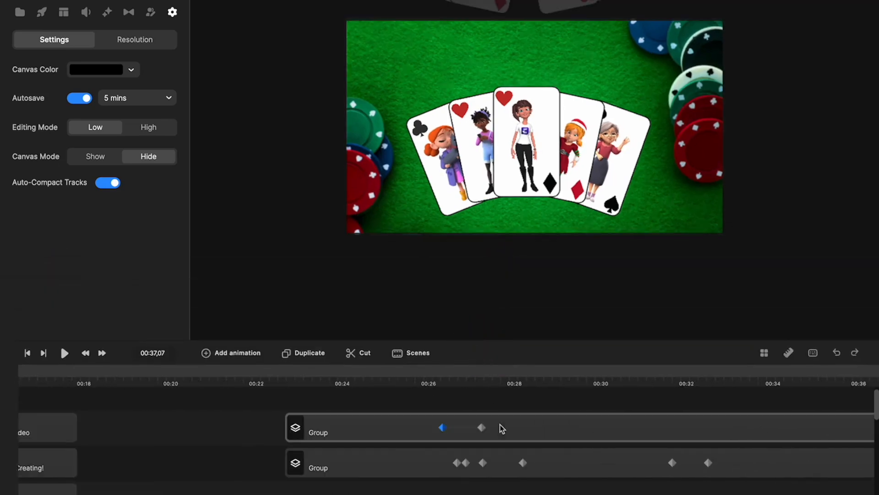
{"action": "left_click", "coordinate": [558, 460]}
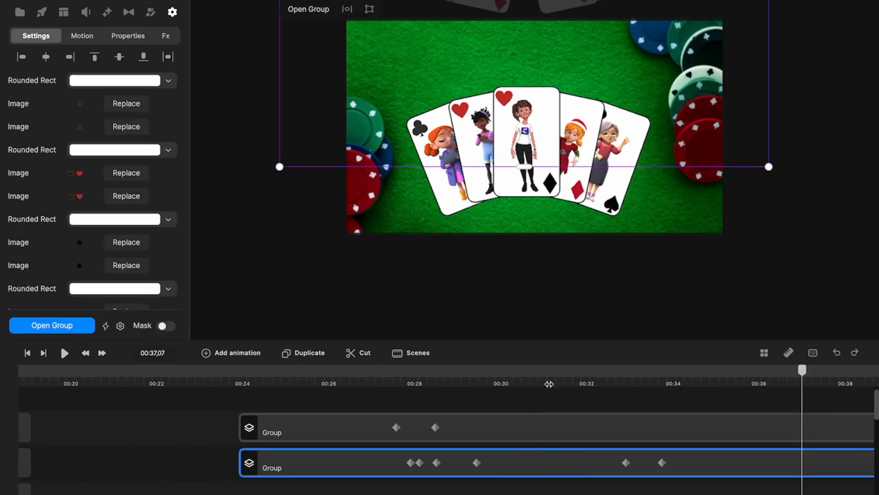
{"action": "left_click", "coordinate": [551, 372]}
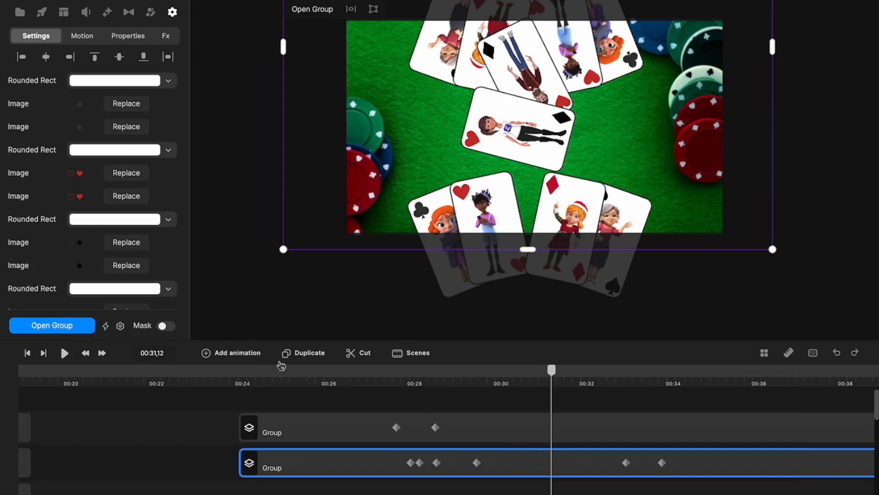
{"action": "left_click", "coordinate": [52, 325]}
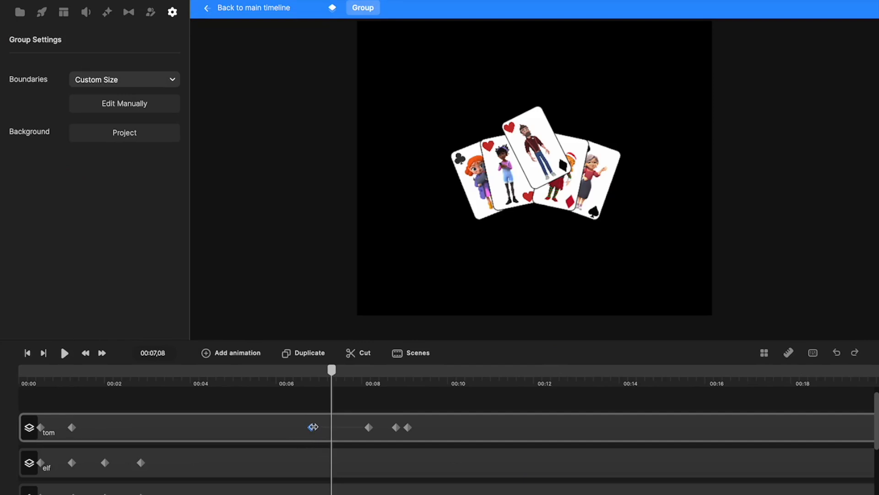
Shift the tom card's Position and Rotation animation earlier and shorten it, running from about 00:06 to 00:07
{"action": "left_click", "coordinate": [311, 428]}
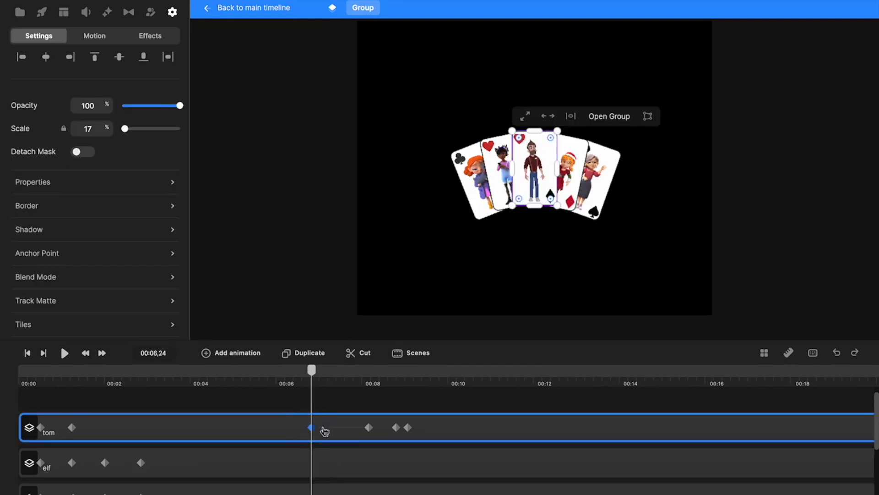
{"action": "left_click", "coordinate": [368, 427]}
{"action": "left_click_drag", "start_coordinate": [342, 432], "coordinate": [308, 433]}
{"action": "left_click", "coordinate": [303, 432]}
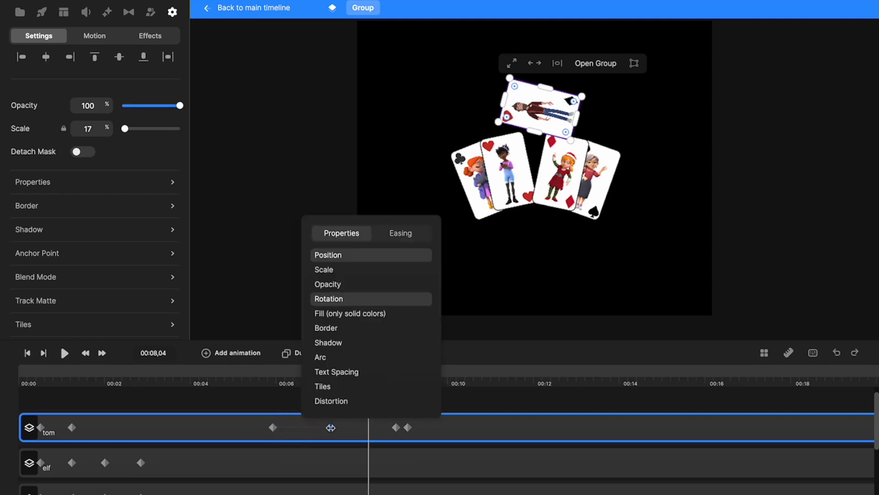
{"action": "left_click_drag", "start_coordinate": [326, 430], "coordinate": [344, 428]}
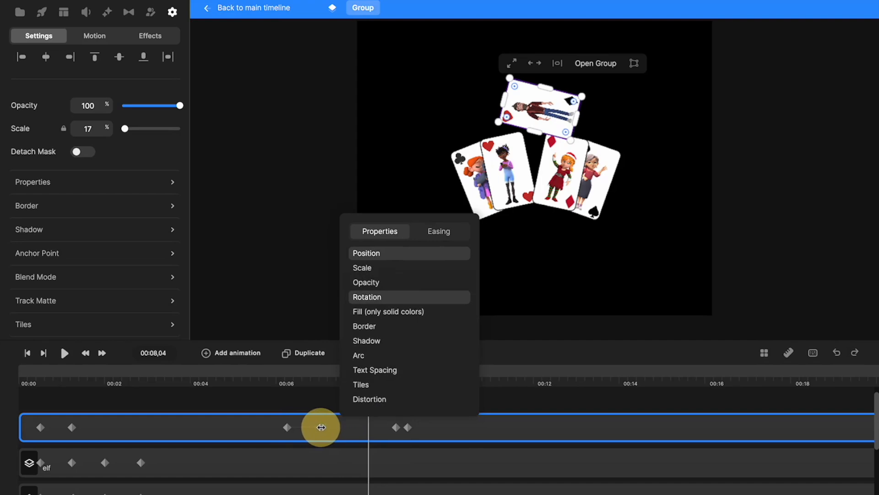
{"action": "left_click", "coordinate": [324, 426]}
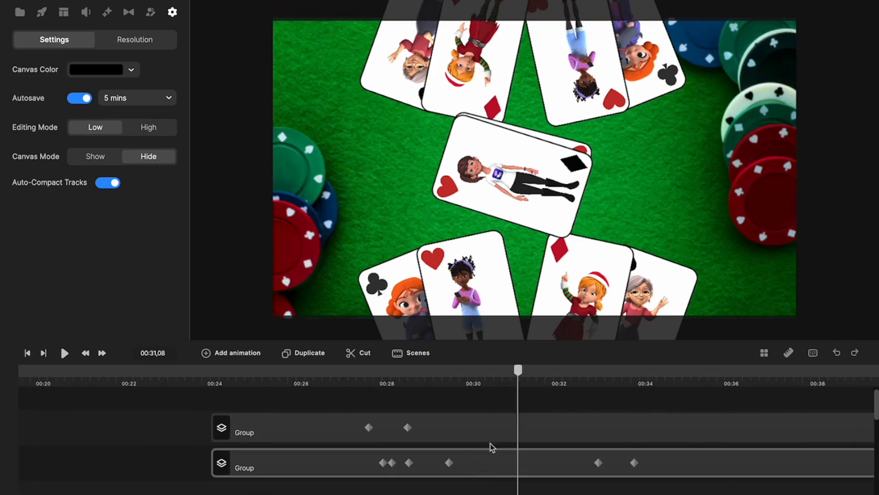
Open the upright card group at 00:31,08 and delay the lenka card's Position and Rotation animation to start at 00:07,04
{"action": "left_click", "coordinate": [519, 430]}
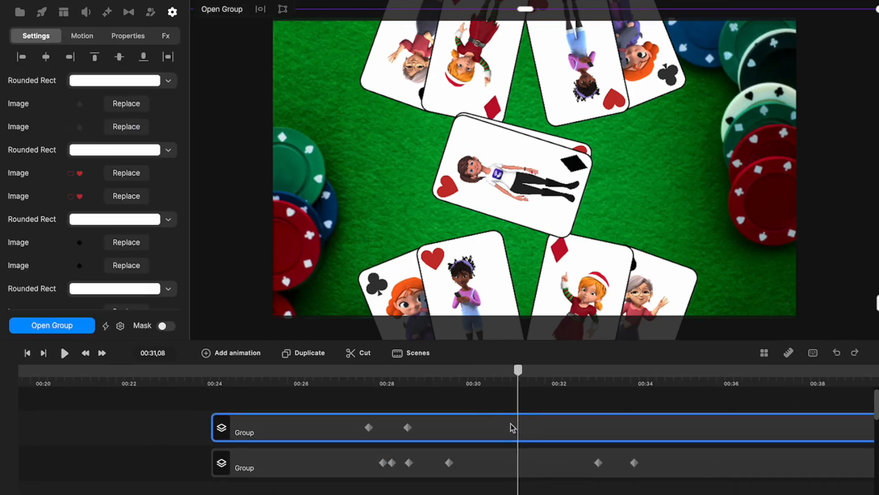
{"action": "left_click", "coordinate": [81, 326]}
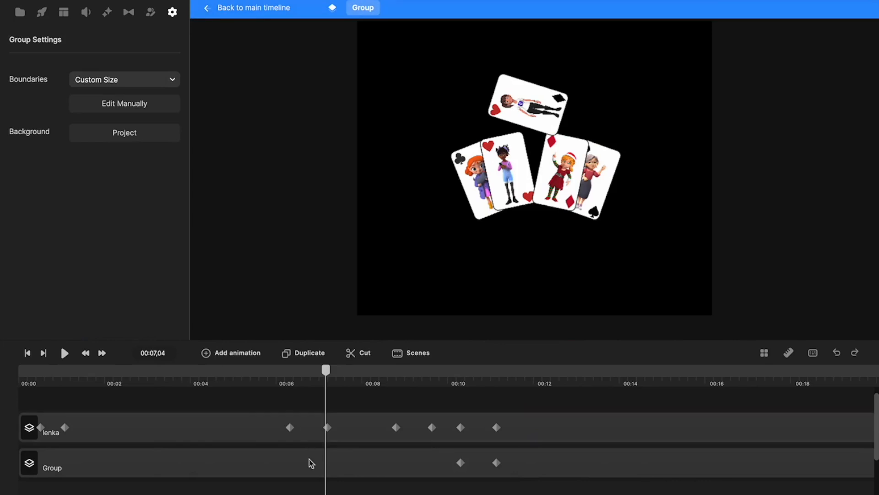
{"action": "left_click_drag", "start_coordinate": [311, 433], "coordinate": [346, 432]}
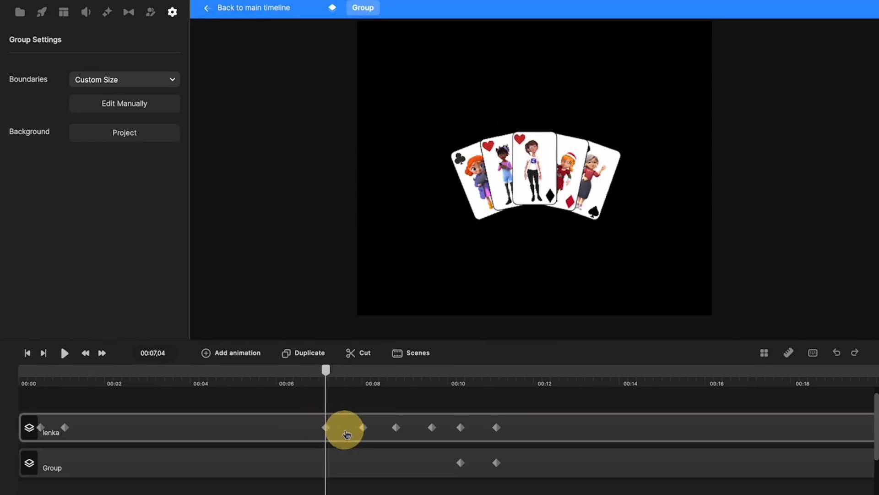
{"action": "left_click", "coordinate": [347, 433]}
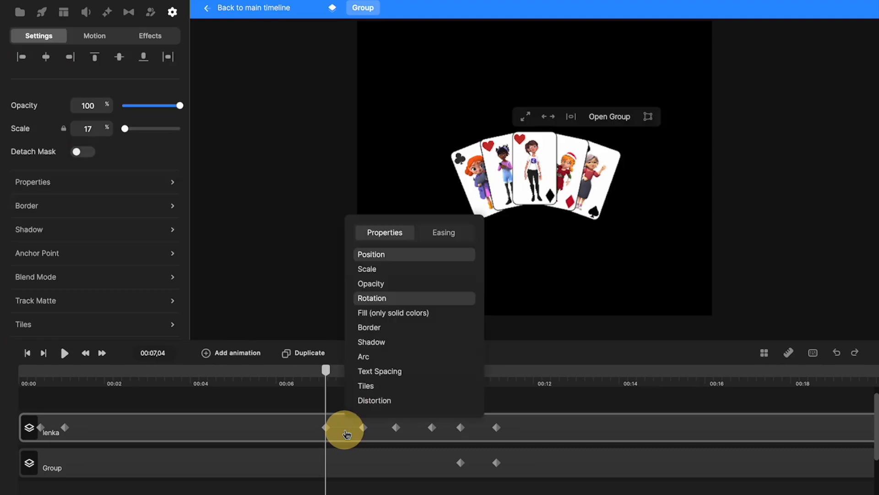
Return to the main timeline and preview the retimed card throws from 00:23,23 to 00:37,01
{"action": "left_click", "coordinate": [276, 8]}
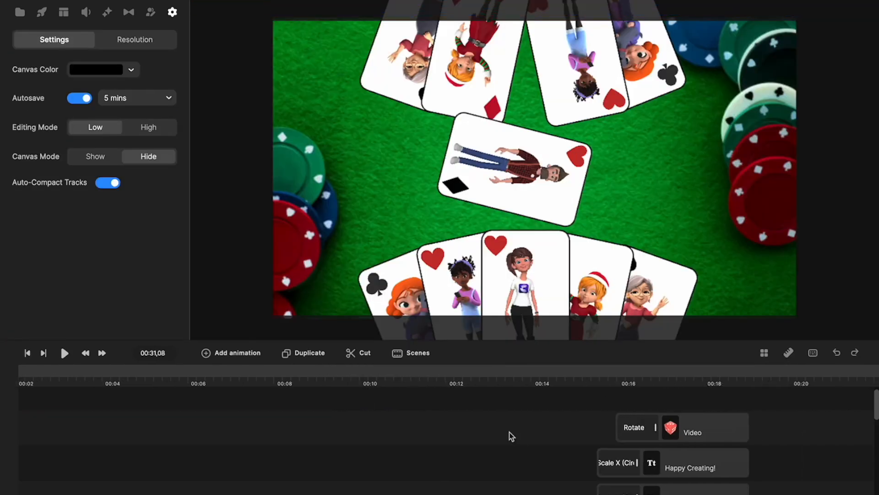
{"action": "scroll", "coordinate": [509, 432], "scroll_direction": "right", "scroll_amount": 5}
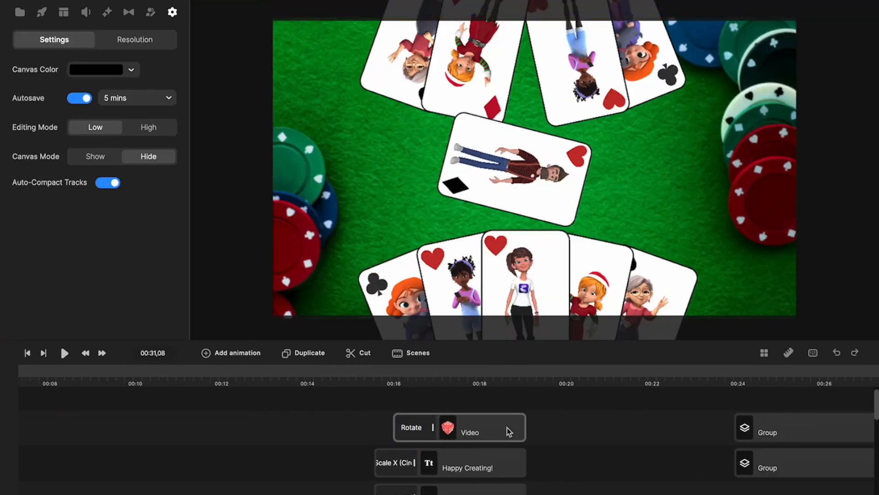
{"action": "left_click", "coordinate": [718, 370]}
{"action": "left_click", "coordinate": [65, 353]}
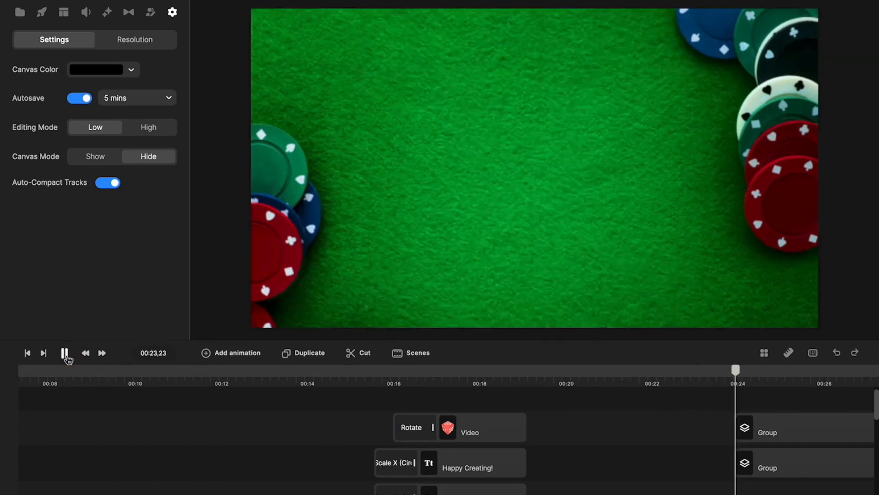
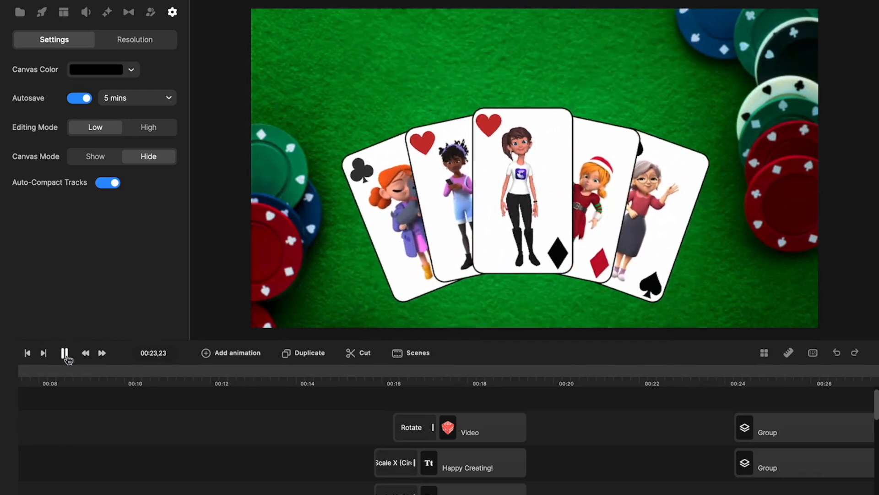
{"action": "left_click", "coordinate": [65, 353]}
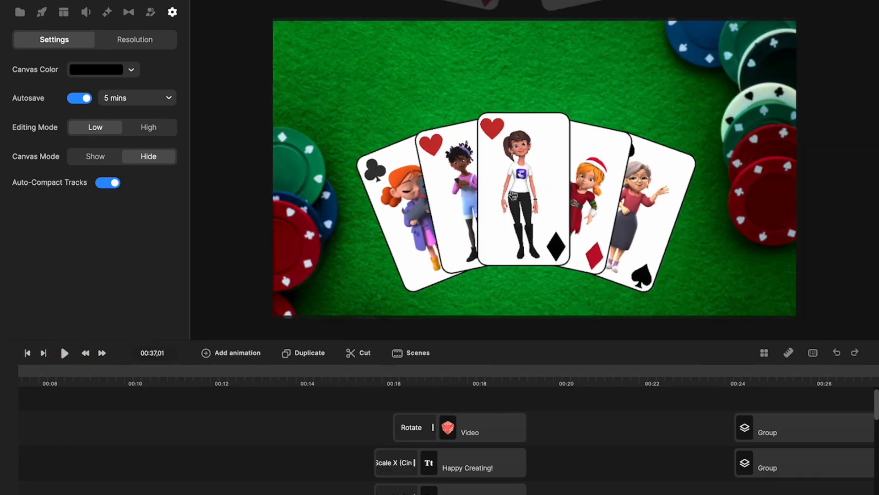
{"action": "scroll", "coordinate": [594, 452], "scroll_direction": "right", "scroll_amount": 10}
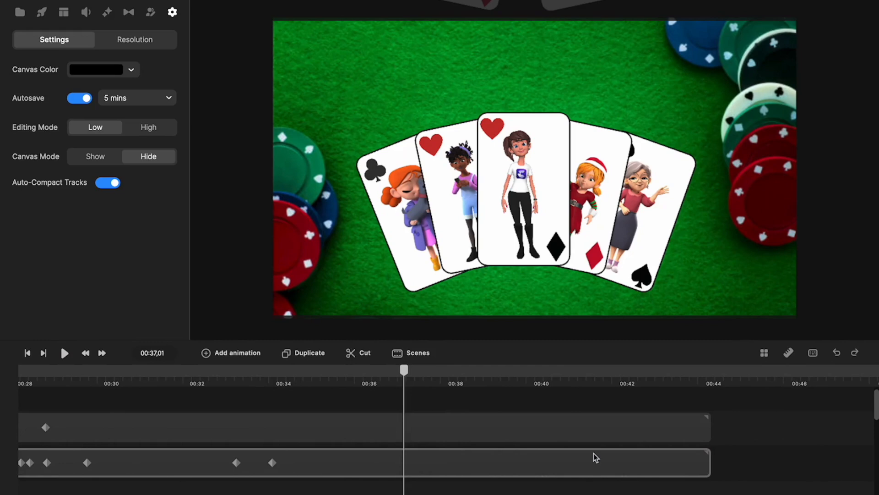
{"action": "left_click_drag", "start_coordinate": [407, 383], "coordinate": [466, 430]}
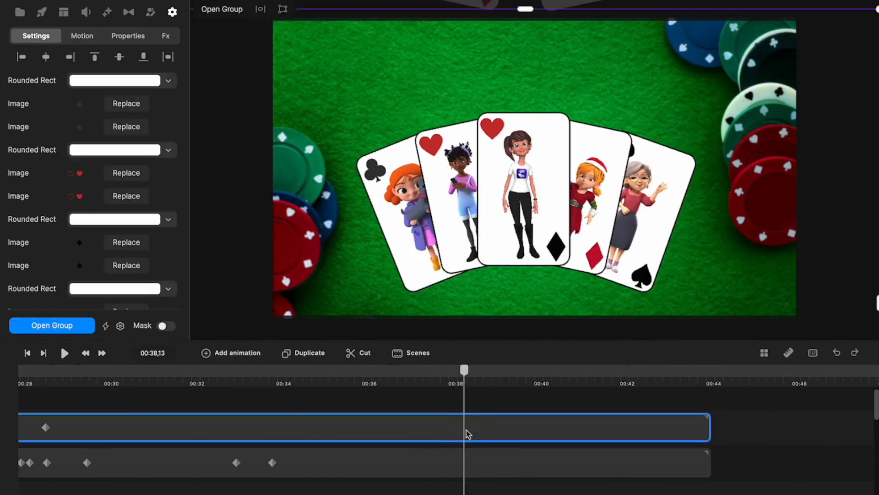
{"action": "left_click", "coordinate": [766, 443]}
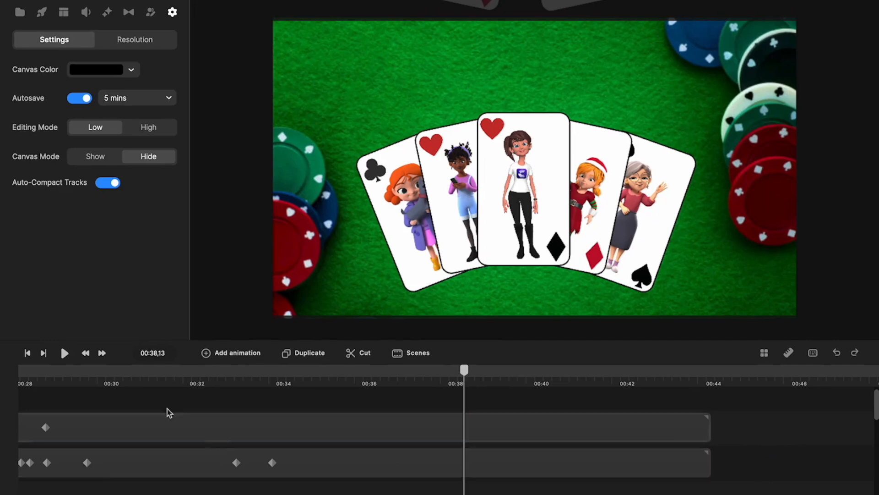
Examine the closing title scene between 00:14,24 and 00:17,21, inspecting the dice video and the Happy Creating! text
{"action": "scroll", "coordinate": [157, 439], "scroll_direction": "left", "scroll_amount": 10}
{"action": "left_click_drag", "start_coordinate": [401, 379], "coordinate": [314, 417]}
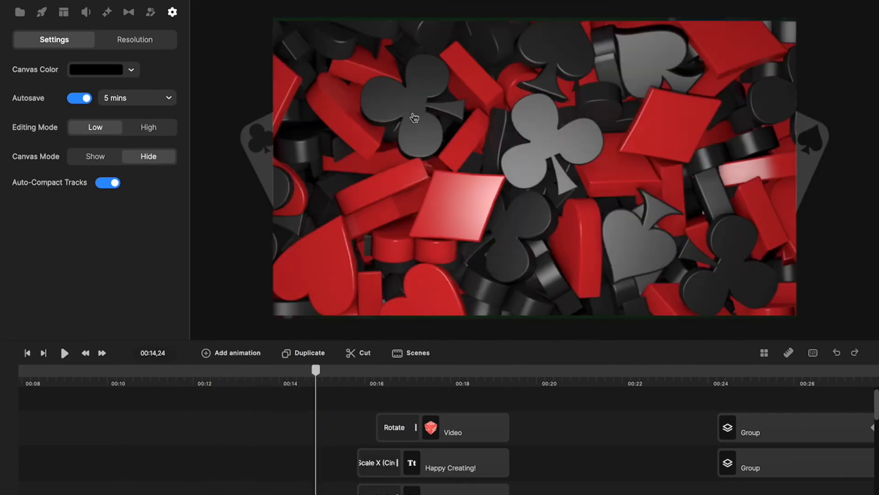
{"action": "left_click_drag", "start_coordinate": [315, 370], "coordinate": [441, 370]}
{"action": "left_click", "coordinate": [463, 425]}
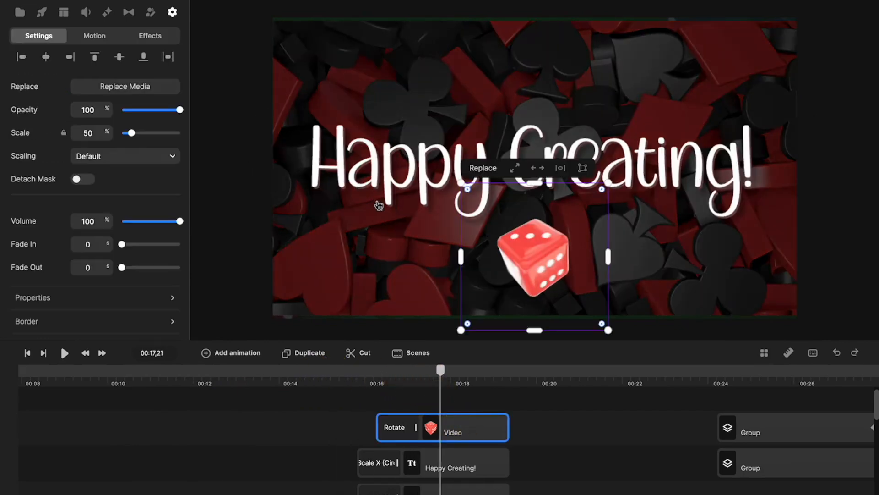
{"action": "left_click", "coordinate": [461, 465]}
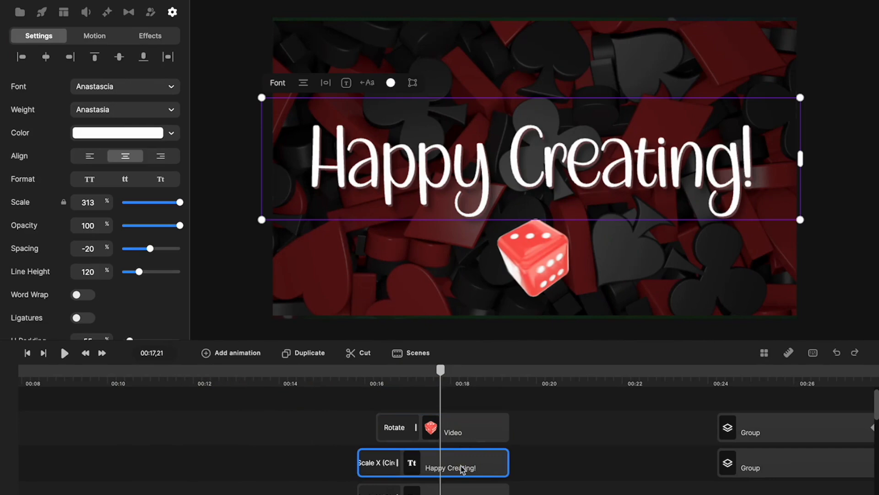
{"action": "scroll", "coordinate": [461, 466], "scroll_direction": "down", "scroll_amount": 2}
{"action": "left_click_drag", "start_coordinate": [441, 372], "coordinate": [345, 413]}
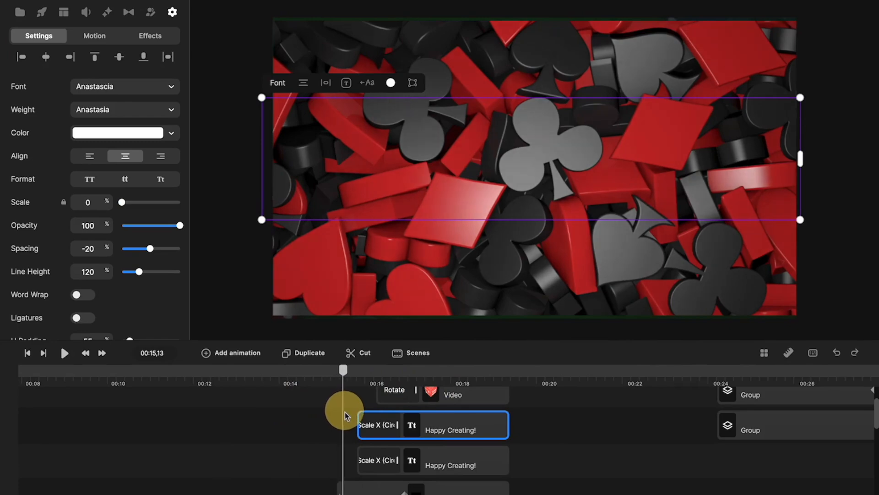
Examine the title scene's background clips, their source in the project media, and the scene's look up to 00:18,18
{"action": "scroll", "coordinate": [315, 484], "scroll_direction": "down", "scroll_amount": 5}
{"action": "scroll", "coordinate": [315, 484], "scroll_direction": "up", "scroll_amount": 2}
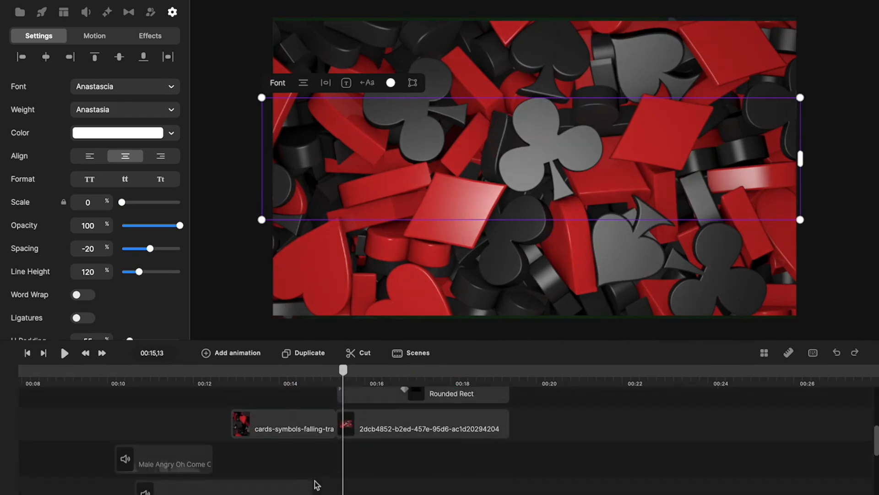
{"action": "left_click_drag", "start_coordinate": [343, 369], "coordinate": [336, 369]}
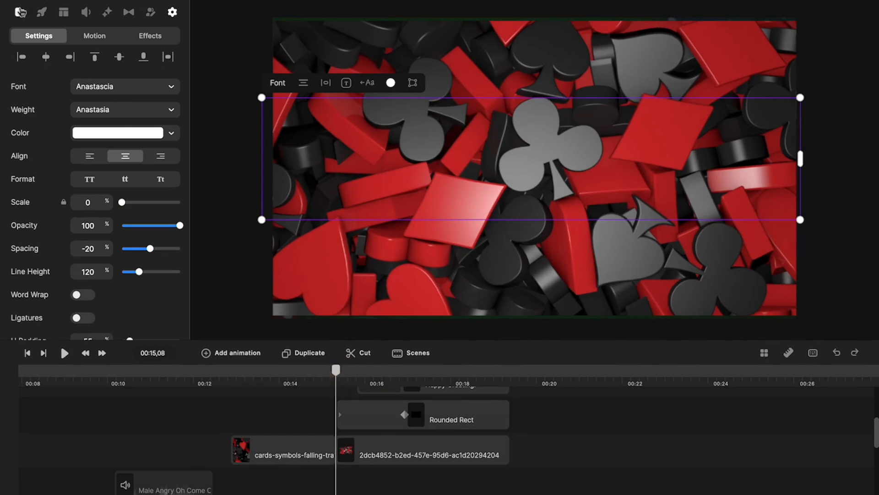
{"action": "left_click", "coordinate": [20, 12]}
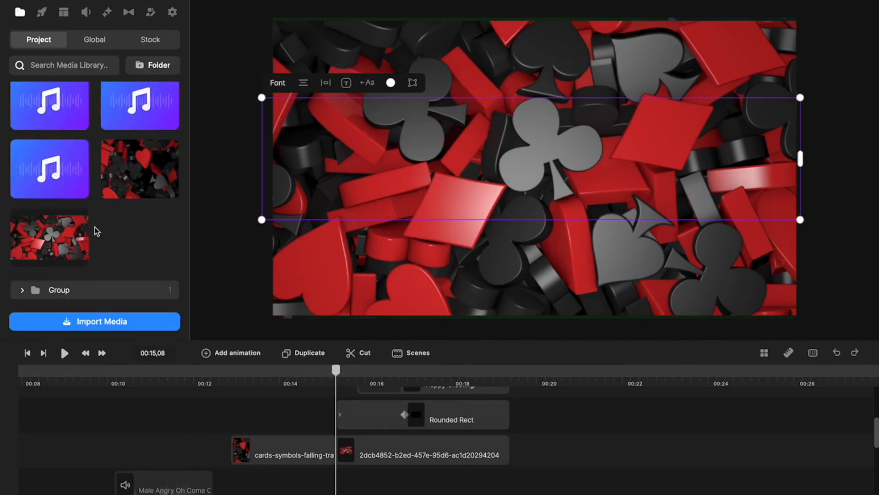
{"action": "left_click", "coordinate": [400, 454]}
{"action": "left_click_drag", "start_coordinate": [336, 370], "coordinate": [388, 371]}
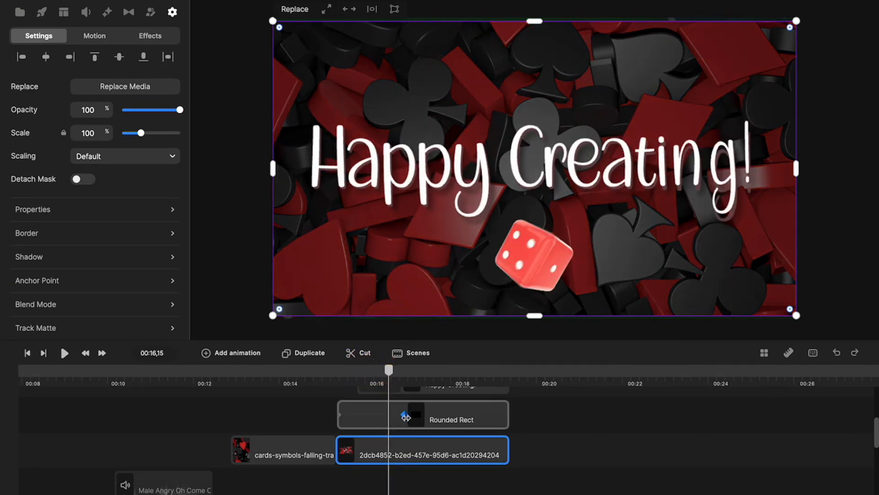
{"action": "left_click_drag", "start_coordinate": [389, 371], "coordinate": [479, 370]}
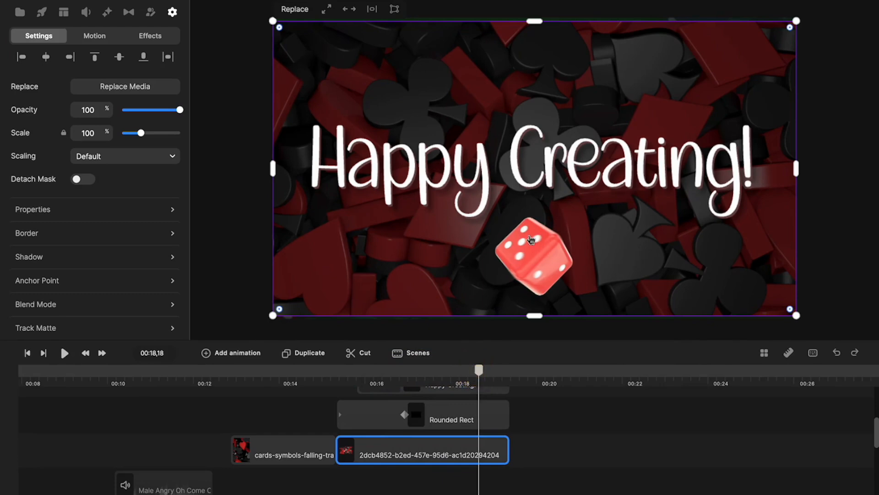
Move the Rounded Rect overlay aside to view the title background without it, restore its place, and set the playhead to 00:24,18
{"action": "left_click_drag", "start_coordinate": [498, 413], "coordinate": [637, 417]}
{"action": "left_click_drag", "start_coordinate": [479, 372], "coordinate": [416, 402]}
{"action": "left_click_drag", "start_coordinate": [598, 422], "coordinate": [460, 423]}
{"action": "left_click_drag", "start_coordinate": [407, 374], "coordinate": [738, 372]}
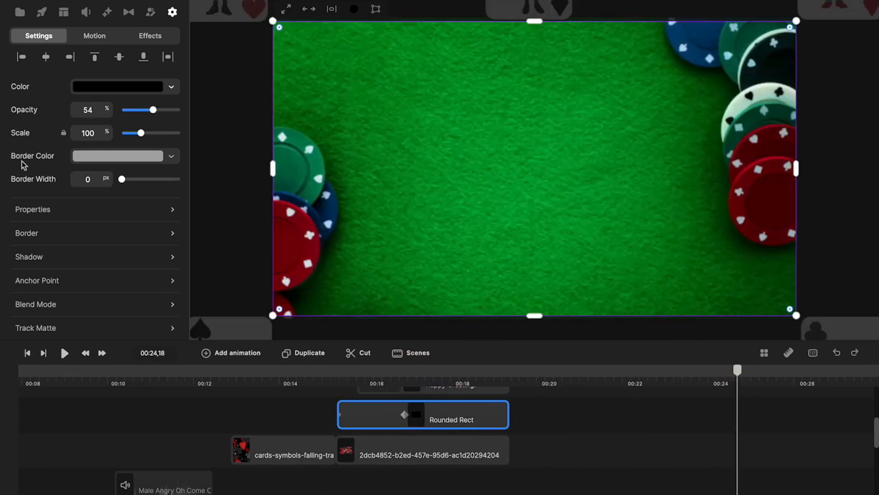